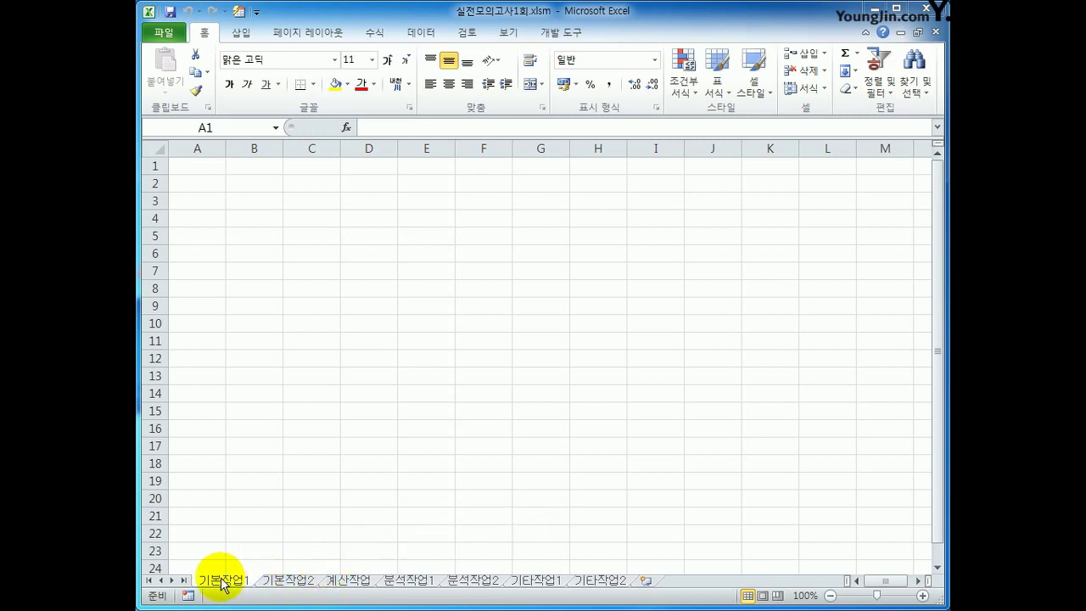
Step: Start a Microsoft Query import at cell A3 of sheet 기본작업1, using MS Access Database as the data source
left_click(202, 202)
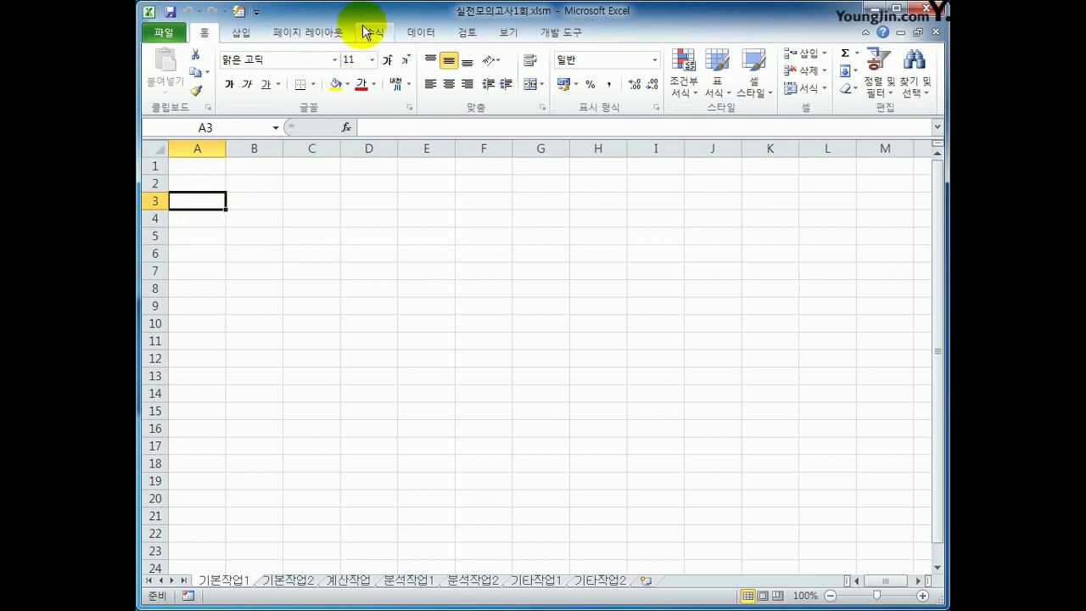
left_click(419, 32)
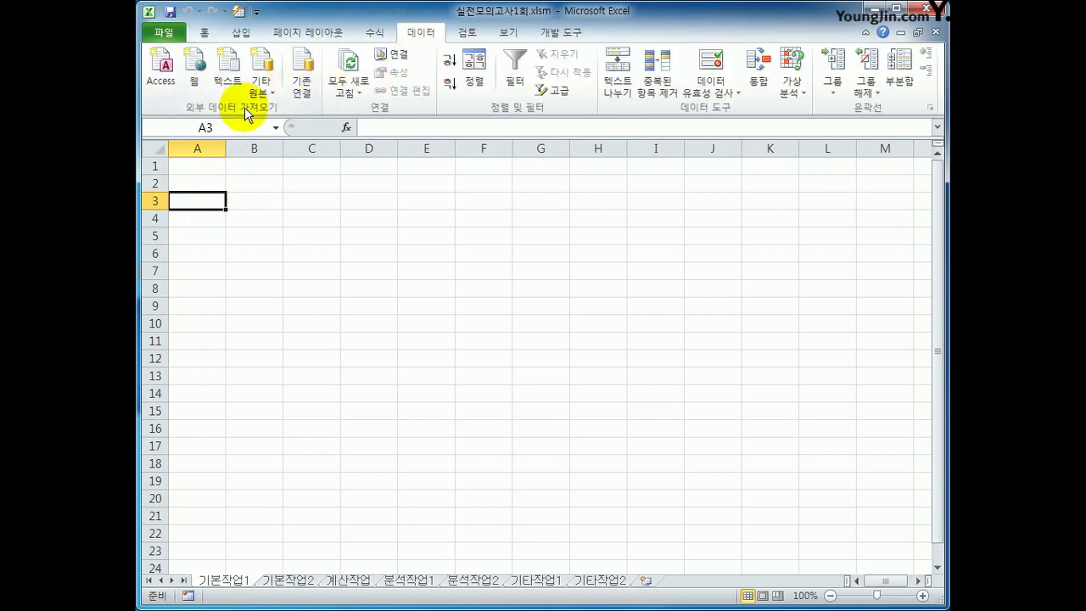
left_click(259, 85)
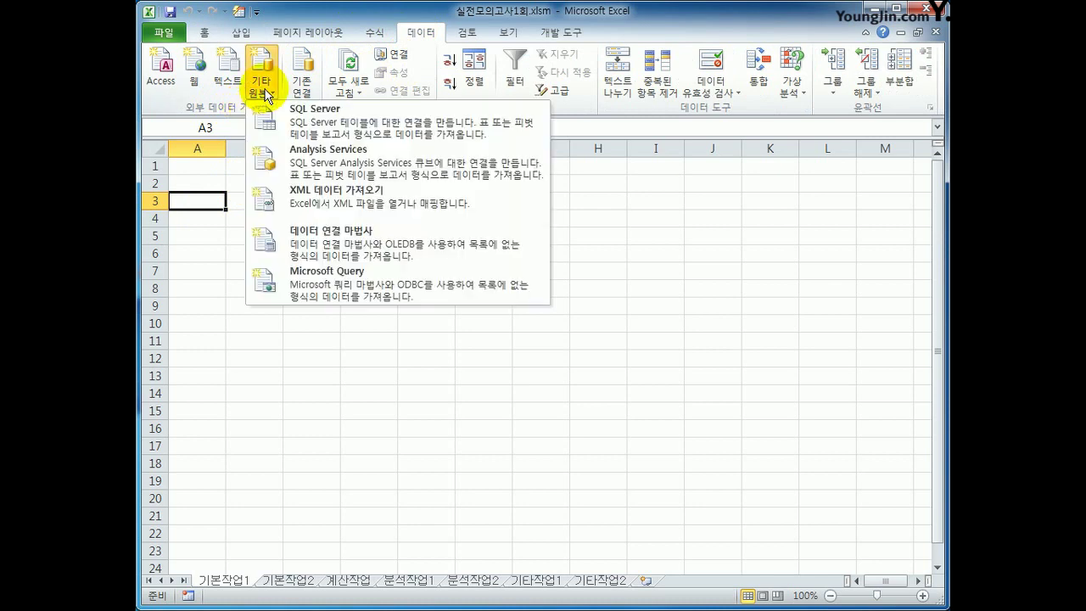
left_click(329, 291)
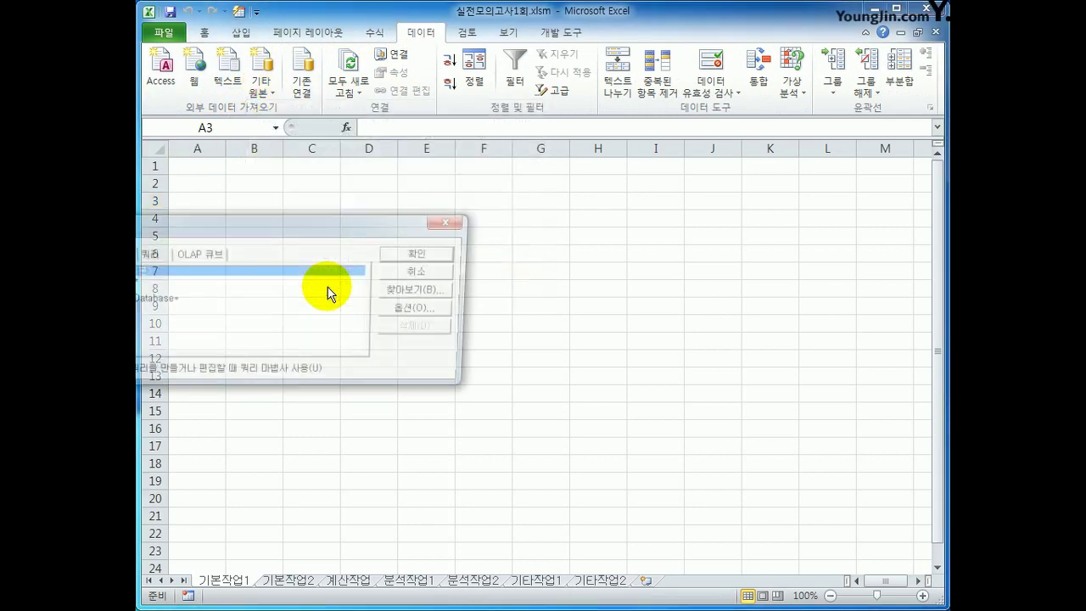
left_click_drag(291, 230, 538, 255)
left_click(447, 330)
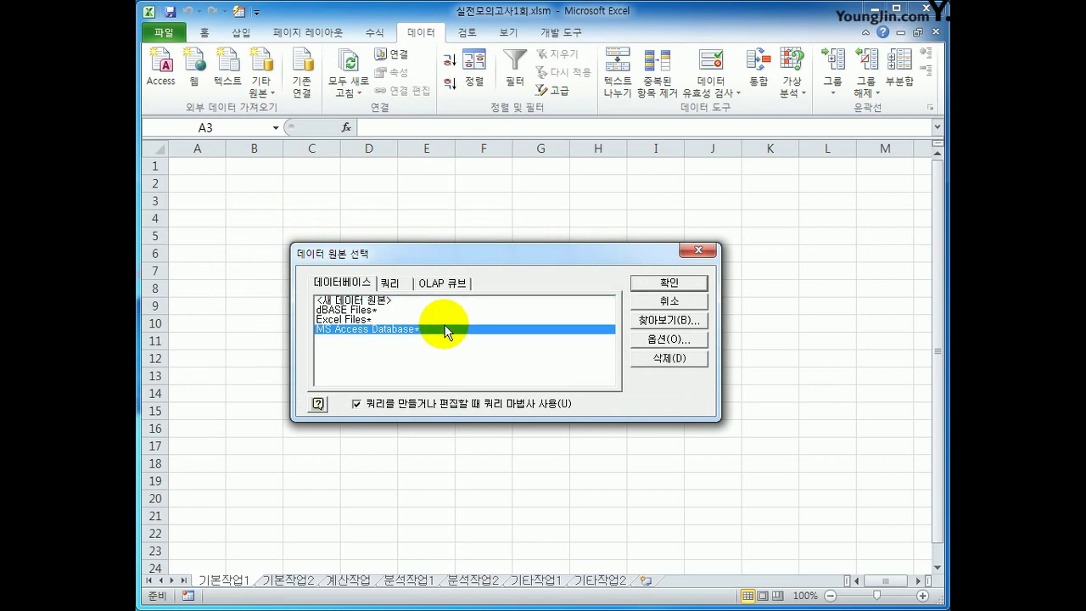
left_click(644, 283)
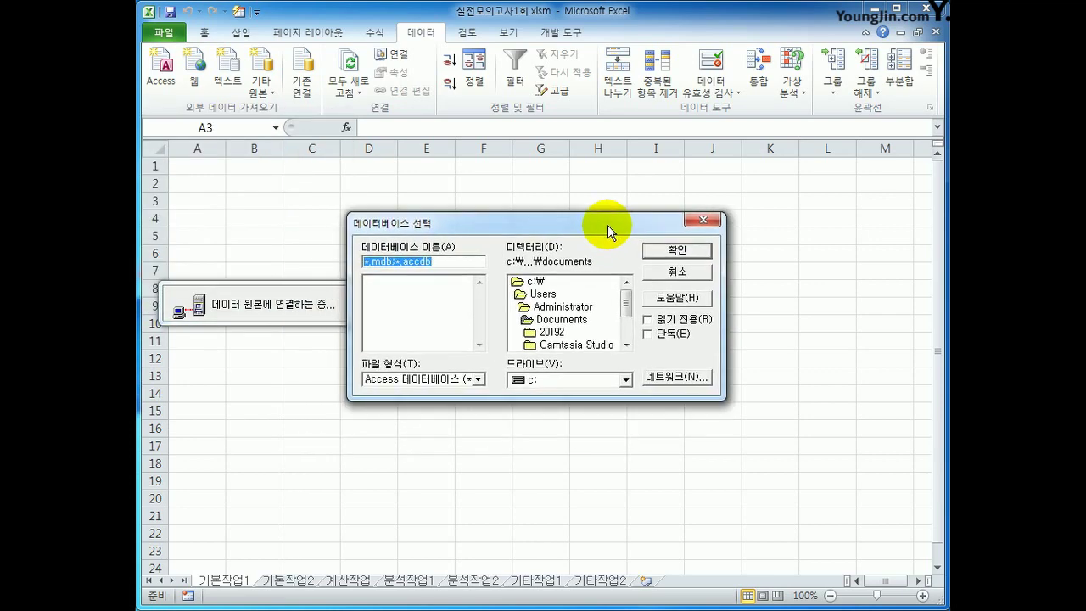
Step: Connect to the database 온라인게임.accdb in the folder c:\2020컴활1급\스프레드시트\모의고사
left_click_drag(607, 225, 642, 208)
double_click(596, 265)
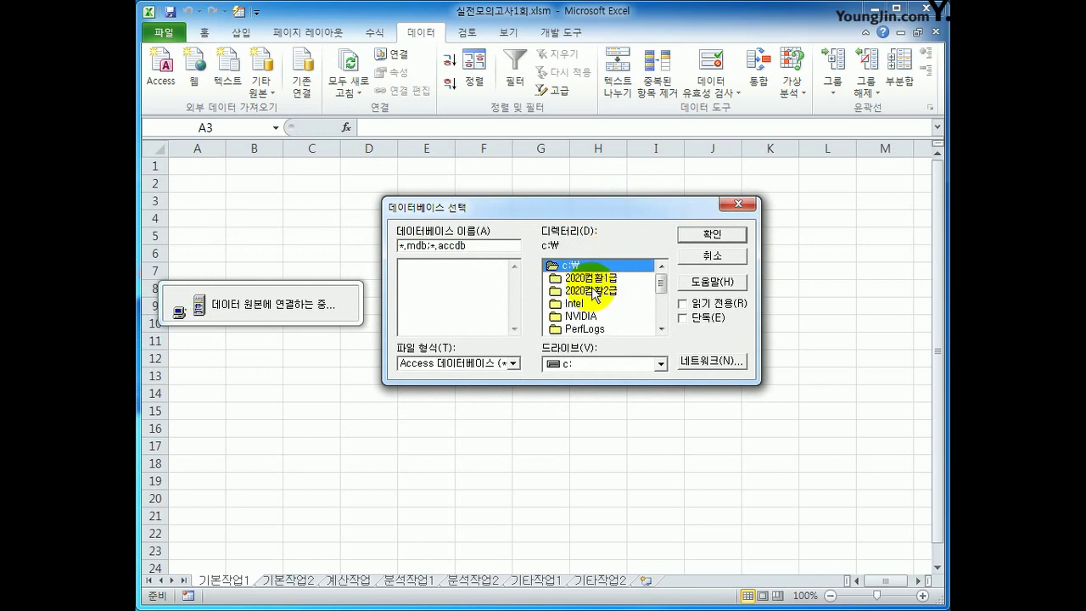
double_click(597, 279)
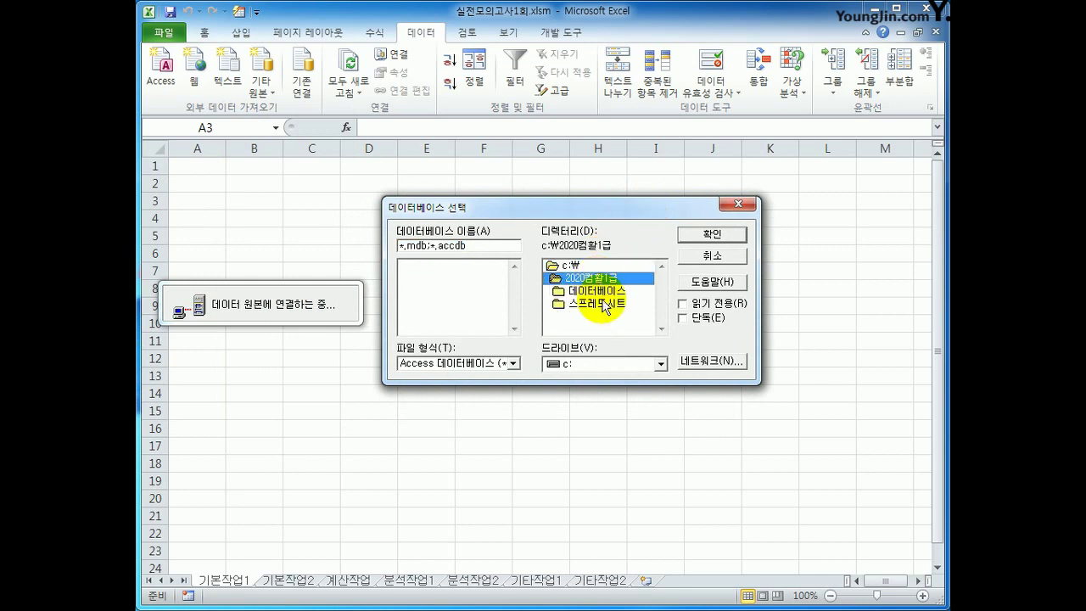
double_click(601, 304)
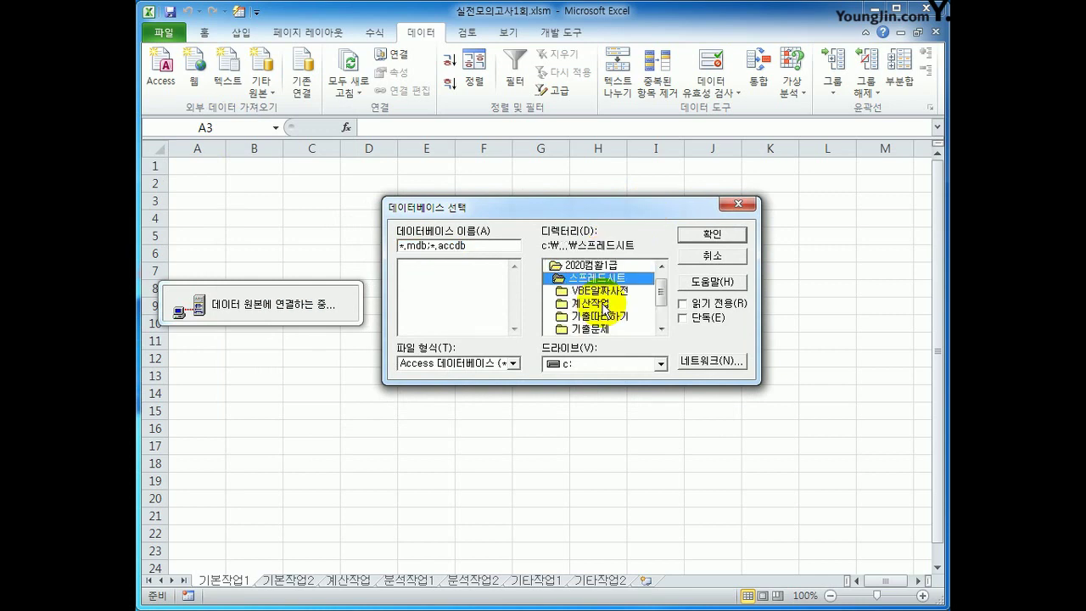
left_click_drag(661, 291, 629, 312)
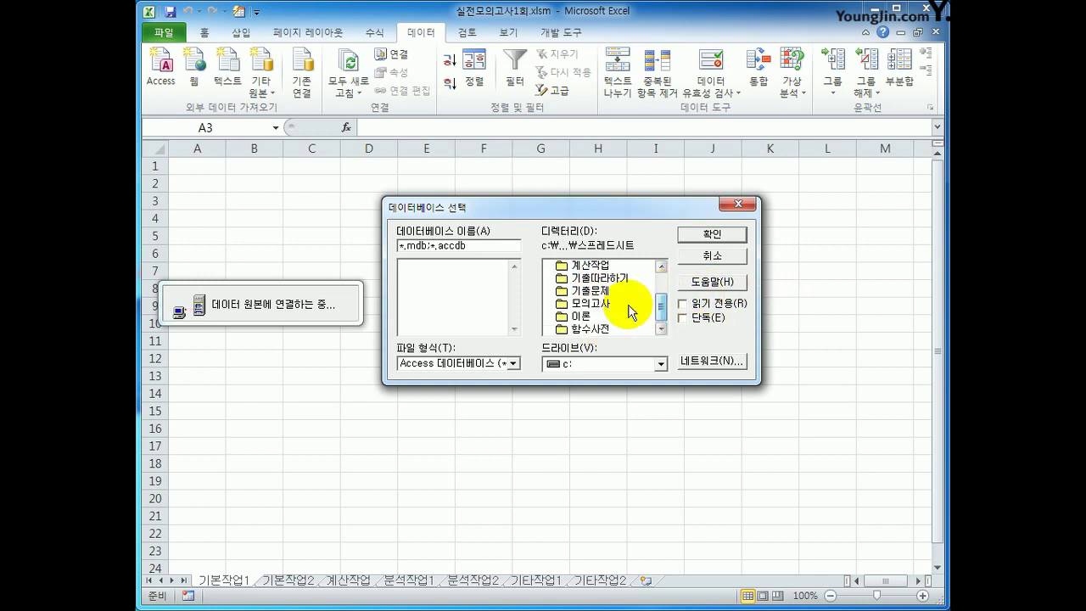
double_click(593, 304)
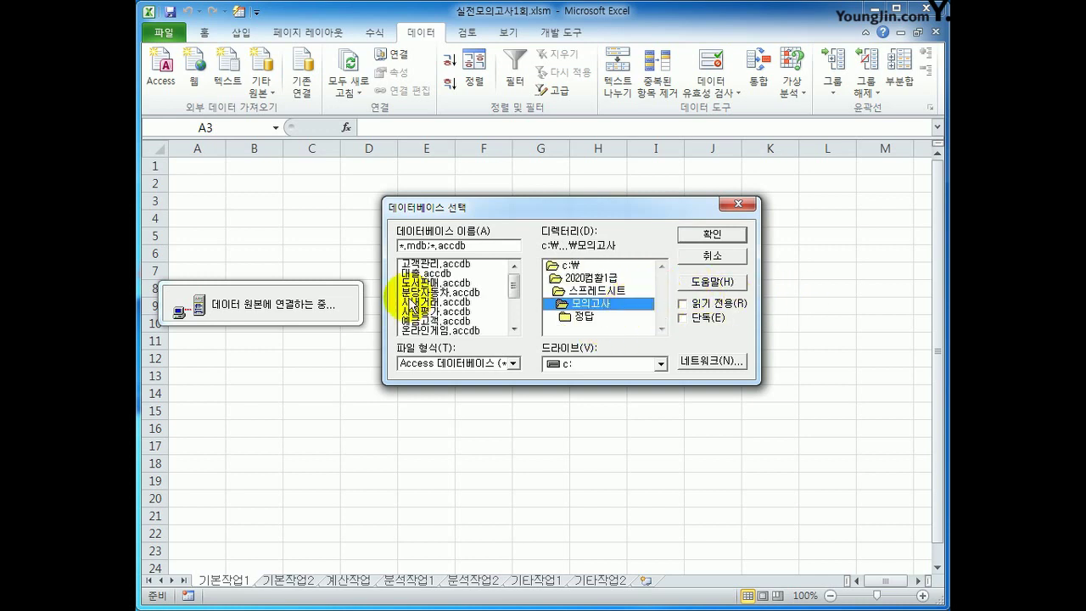
scroll(490, 327, "down", 2)
left_click(485, 330)
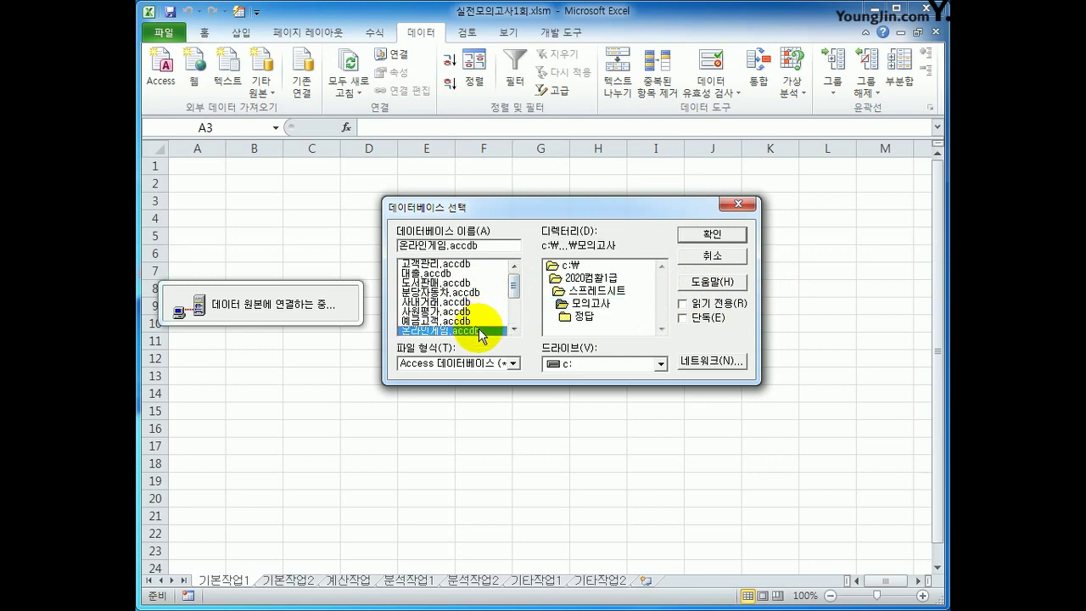
left_click(690, 233)
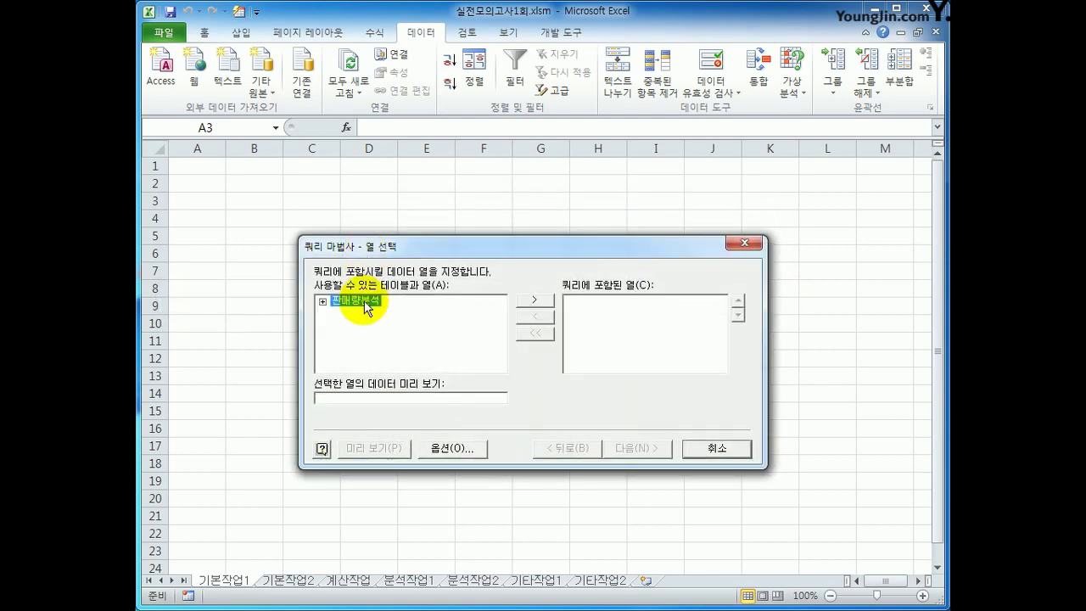
Step: Add the 판매량분석 columns 게임파일코드, 장르, 회사명, 정기권, 파일크기(MB) and 다운로드수 to the query
double_click(365, 302)
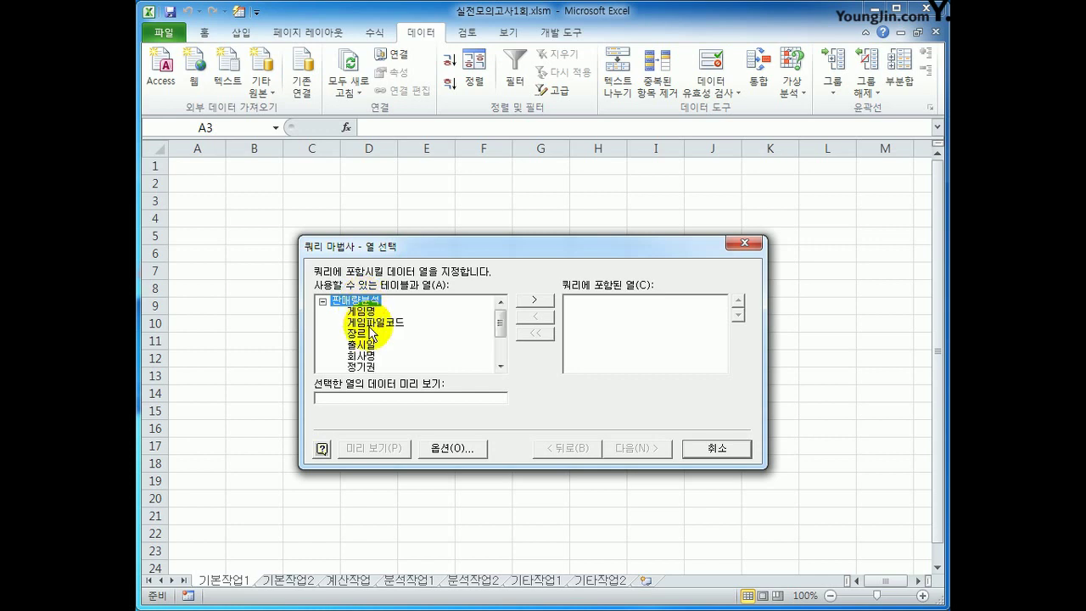
left_click(369, 324)
double_click(369, 324)
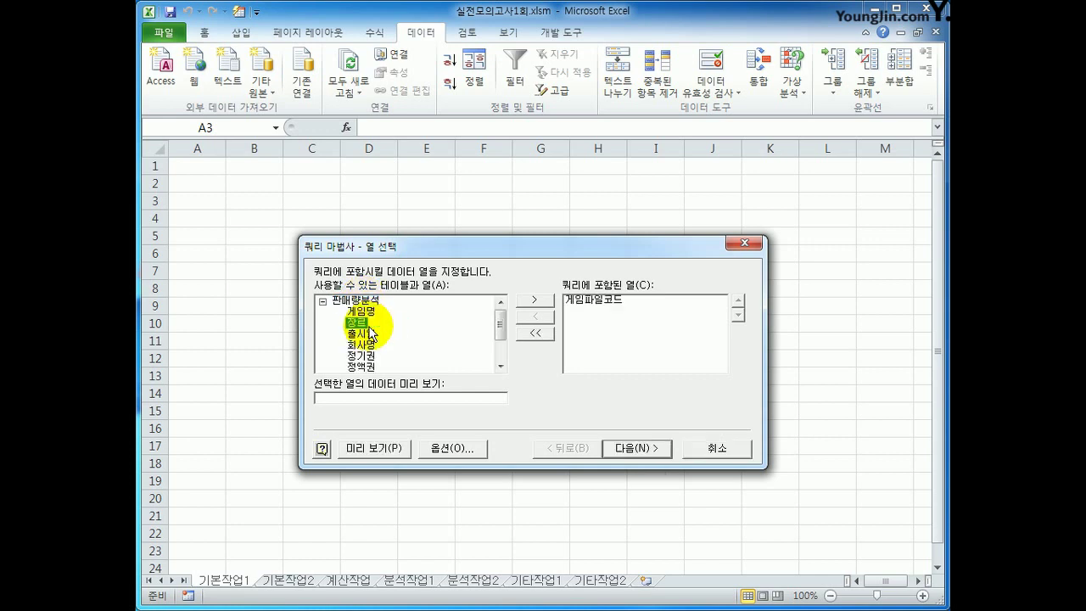
double_click(360, 325)
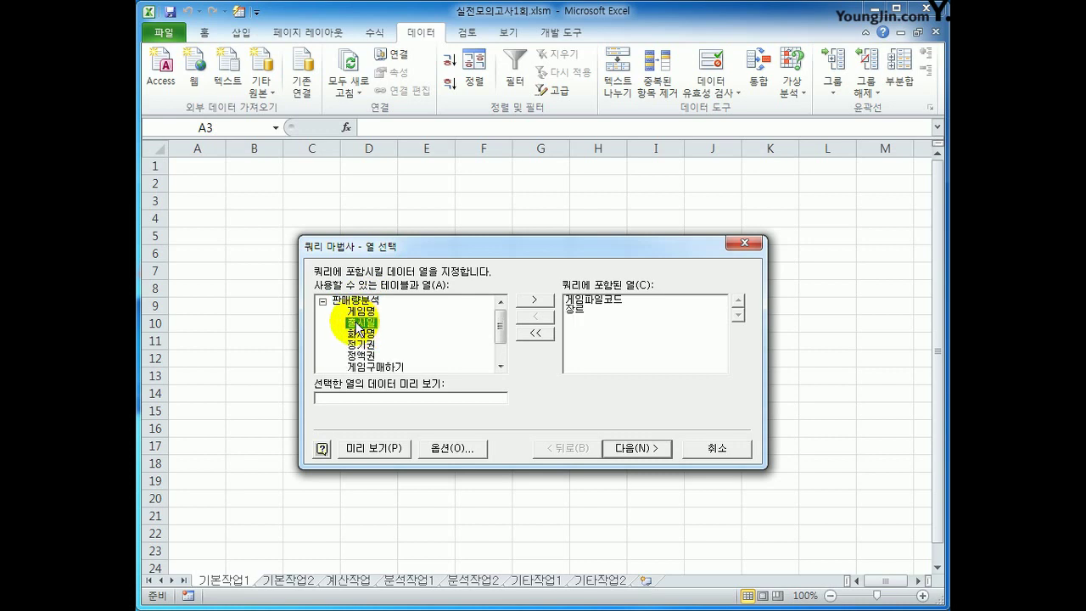
double_click(360, 333)
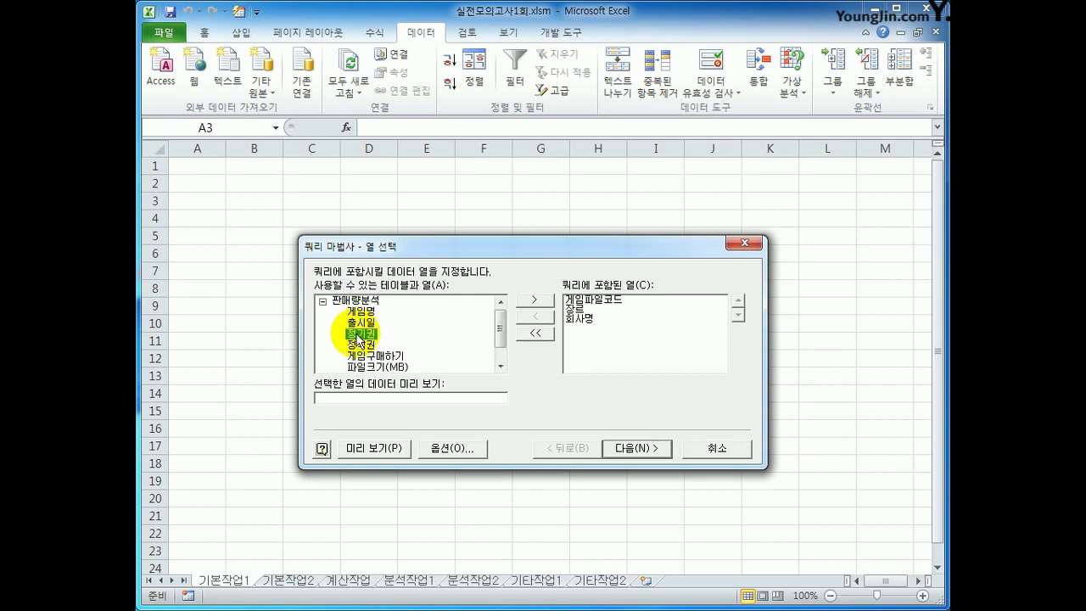
double_click(358, 333)
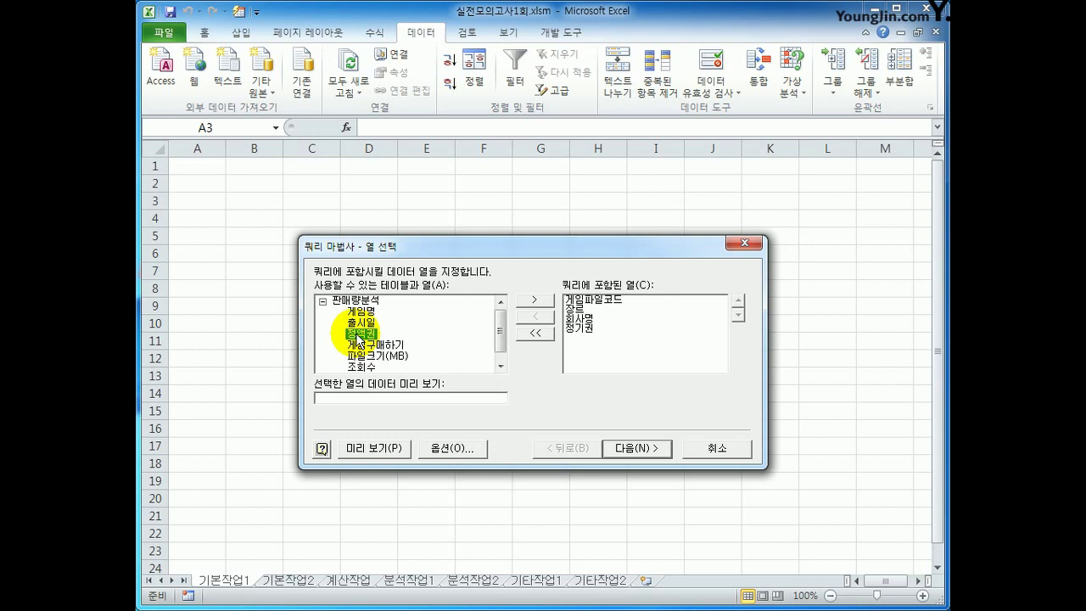
double_click(365, 355)
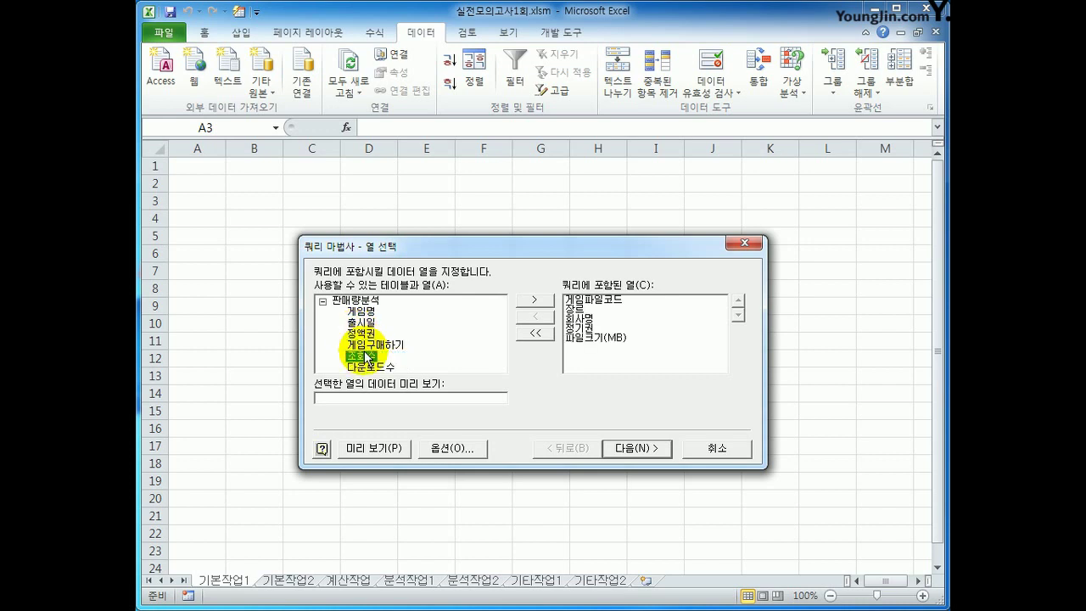
double_click(366, 367)
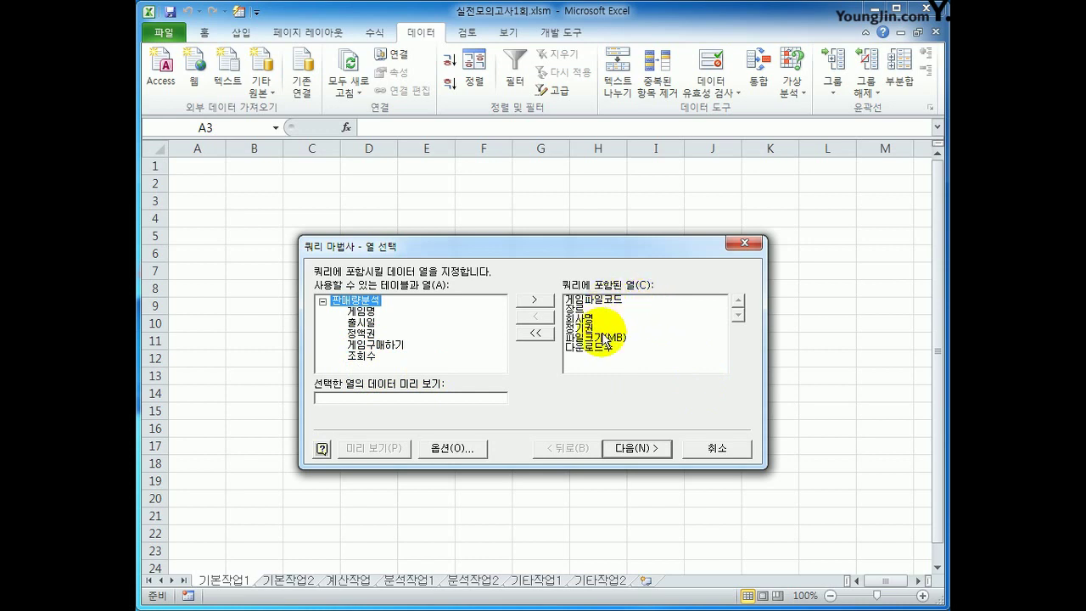
Step: Add the 출시일 column to the query, place it directly after 회사명, and accept the column selection
left_click(360, 322)
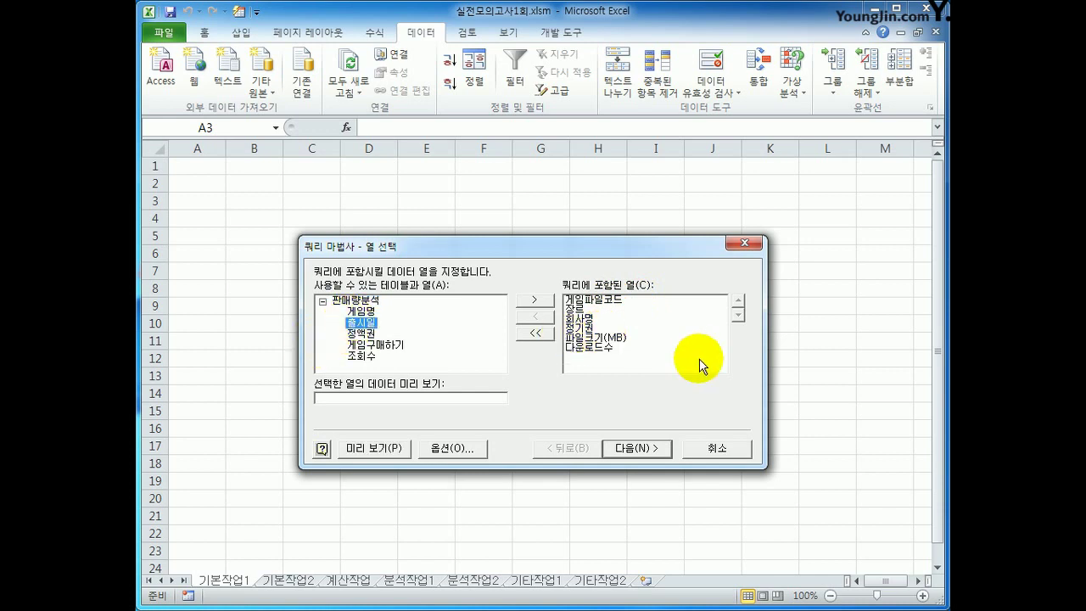
left_click(543, 302)
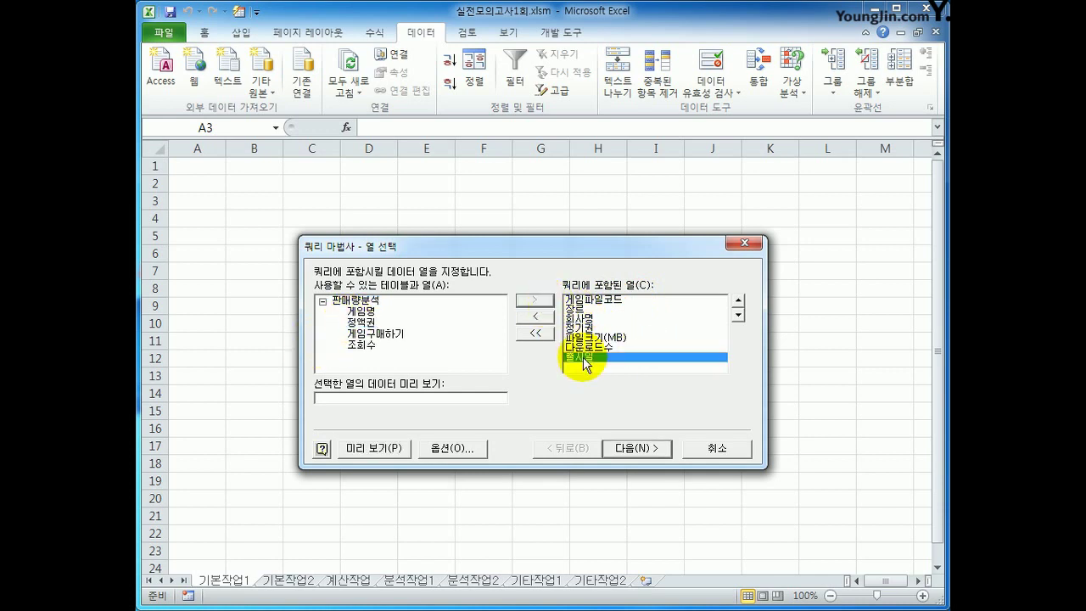
left_click(738, 301)
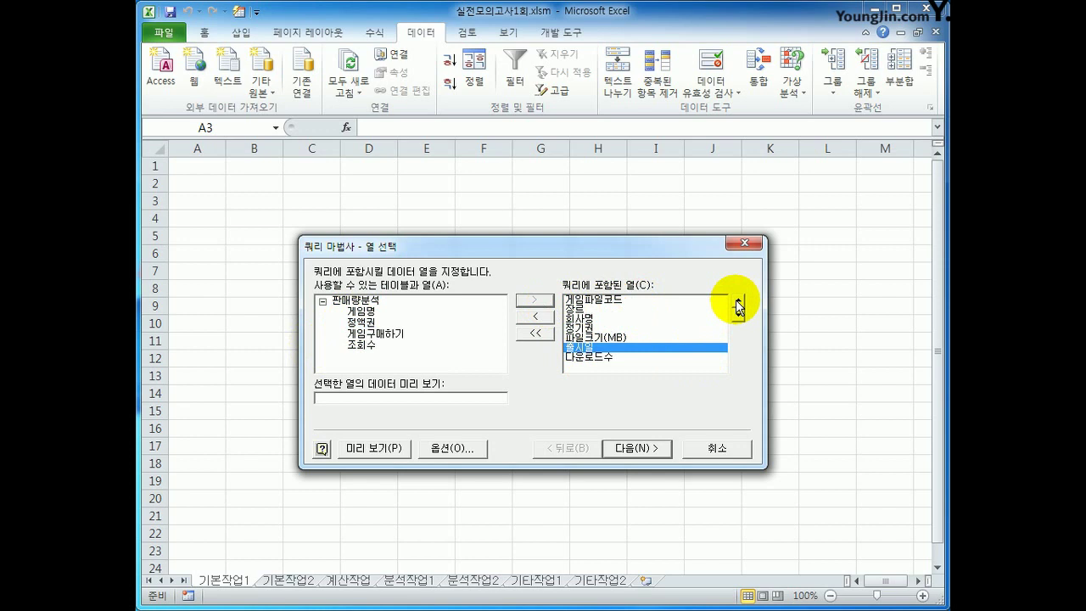
left_click(735, 300)
left_click(735, 299)
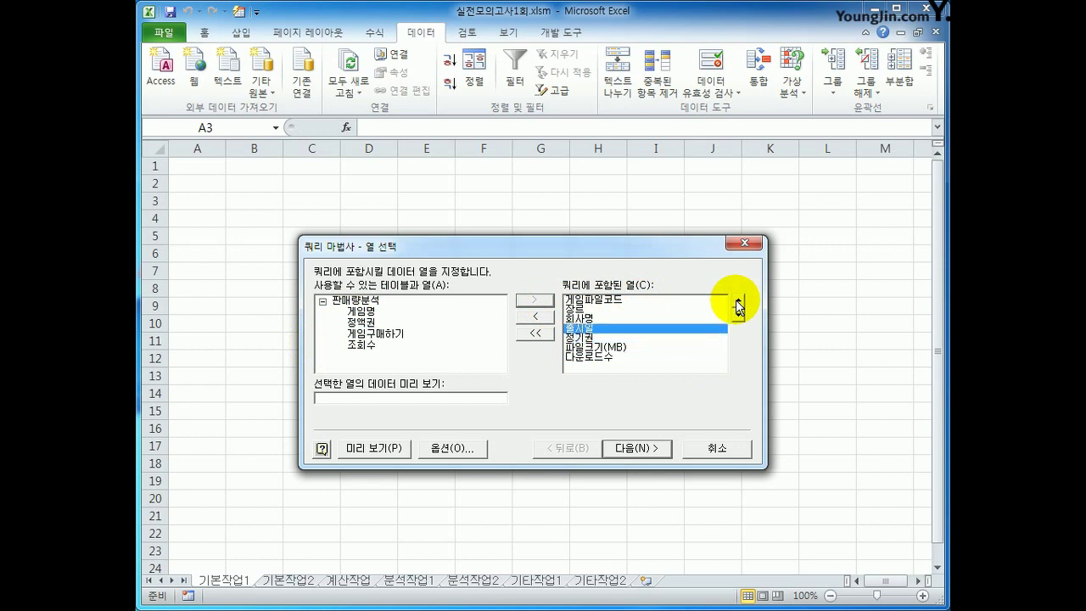
left_click(576, 337)
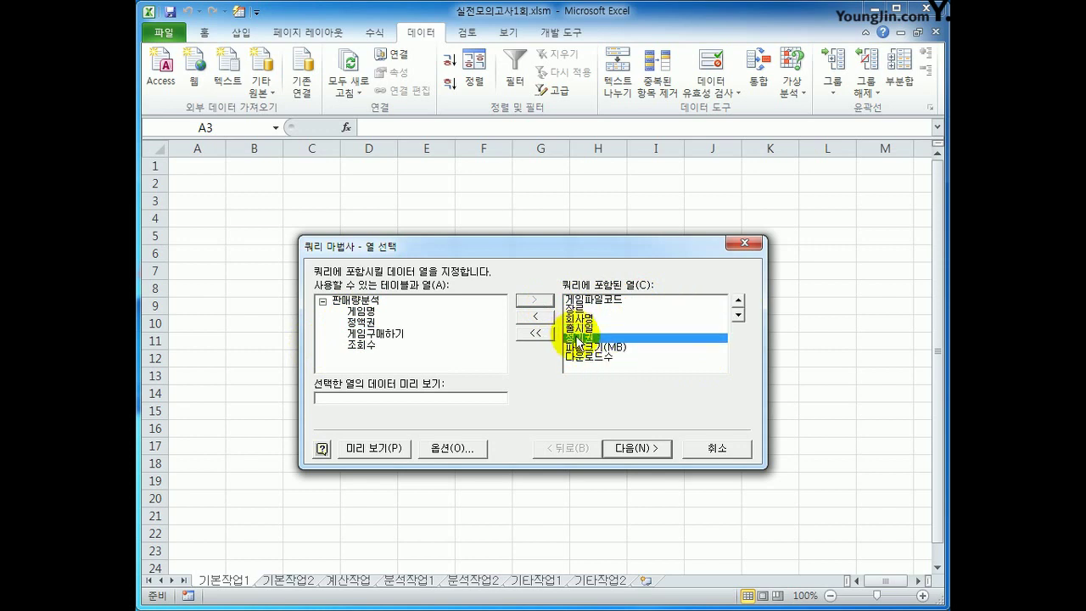
left_click(582, 348)
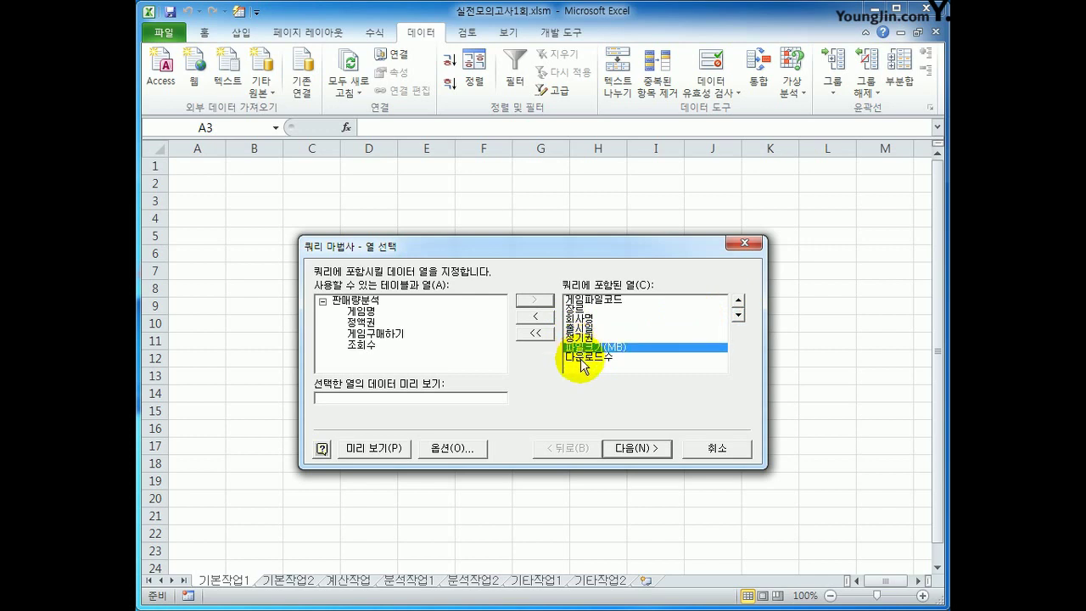
left_click(582, 358)
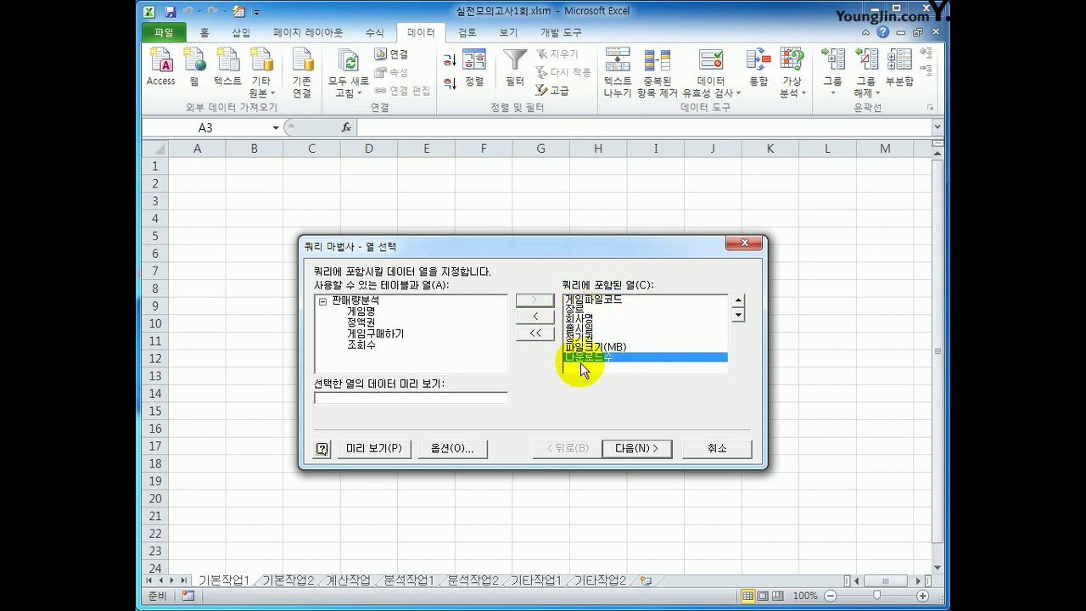
left_click(633, 450)
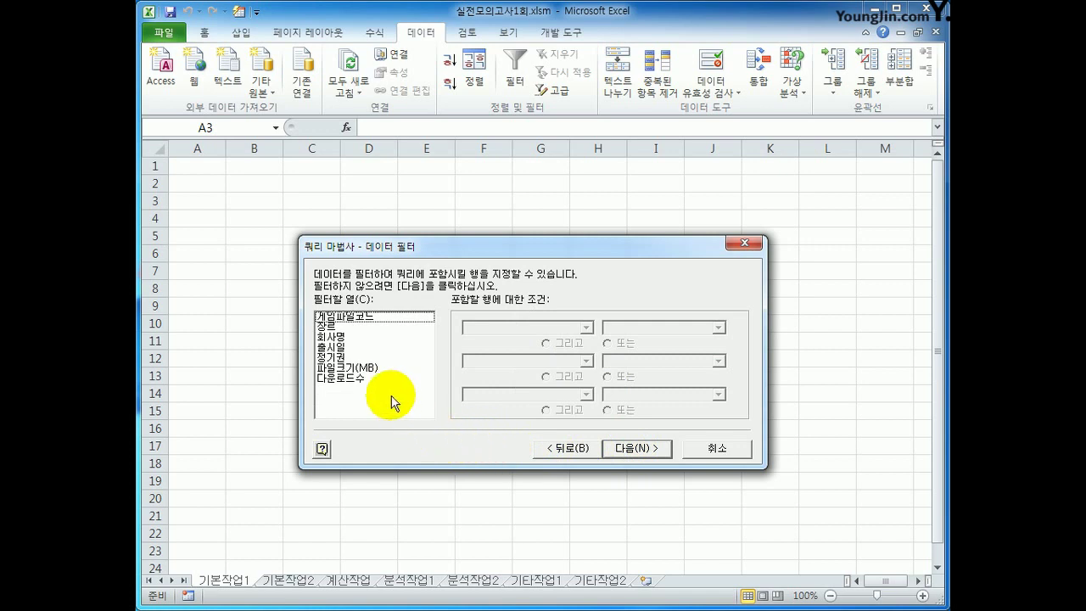
Step: Filter the query rows to those with 출시일 >= 2020-01-01 and continue to the sort order
left_click(343, 348)
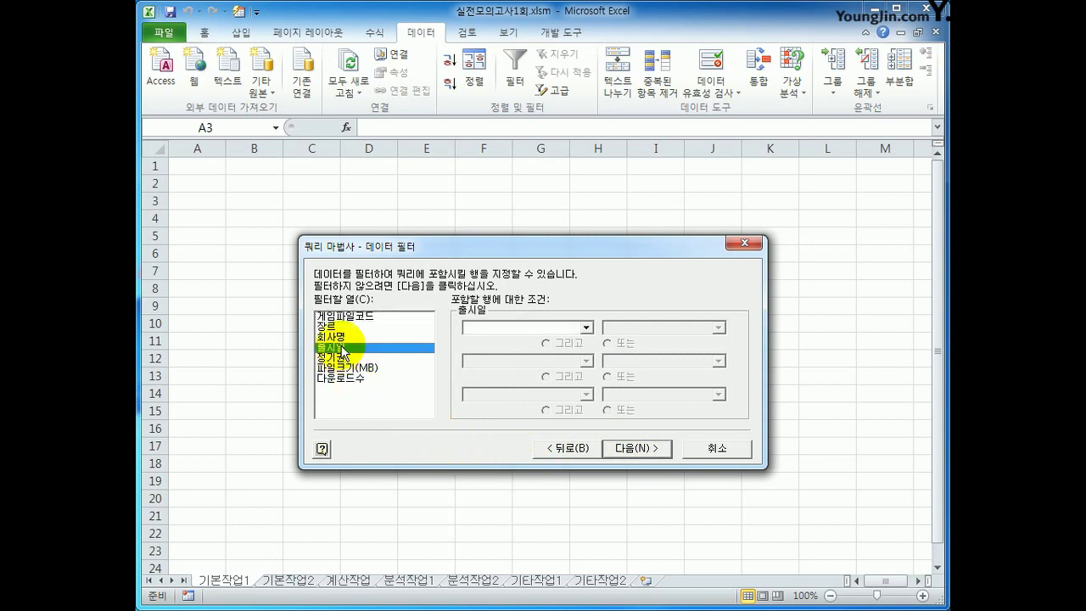
left_click(539, 327)
left_click(529, 377)
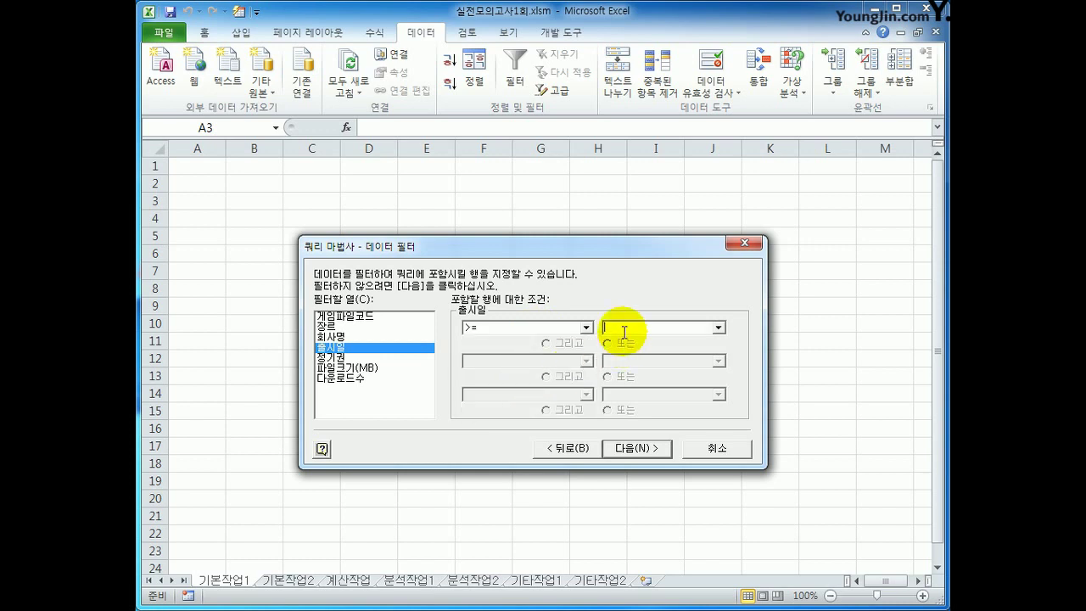
type("2020")
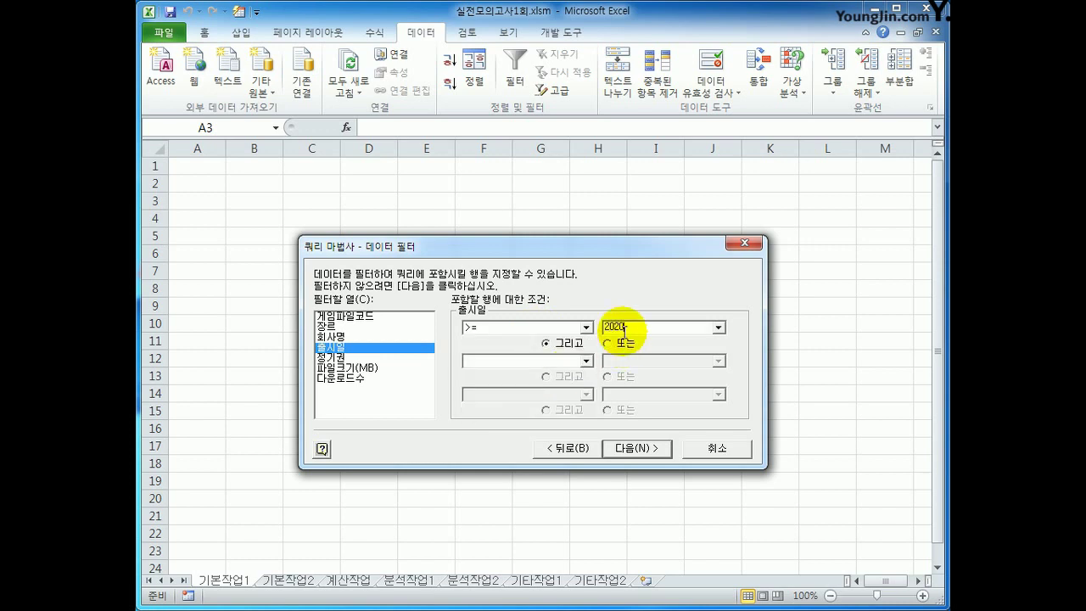
type("-01-01")
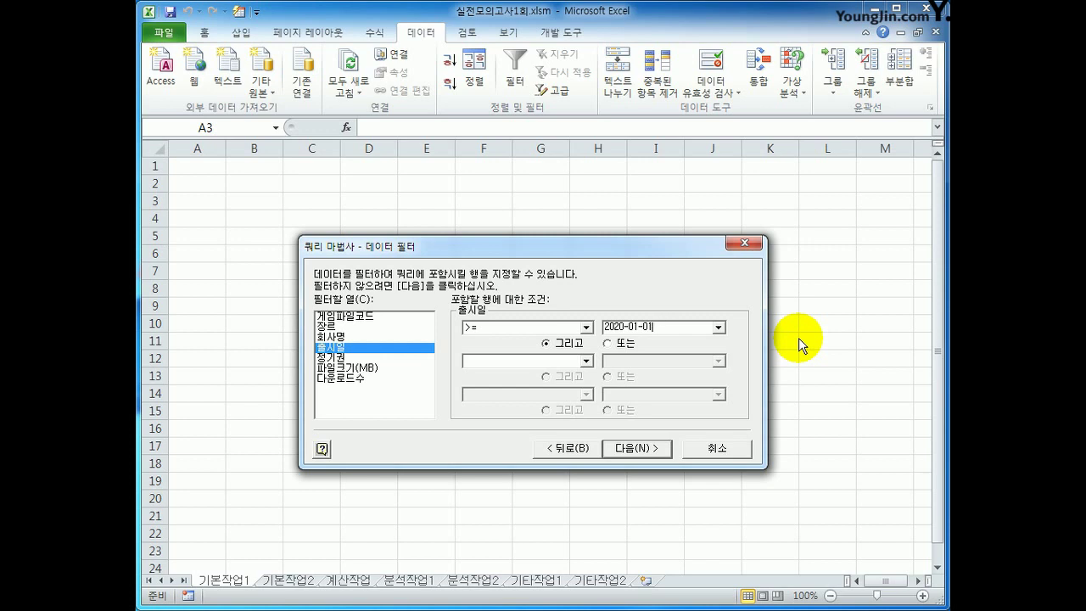
left_click(634, 449)
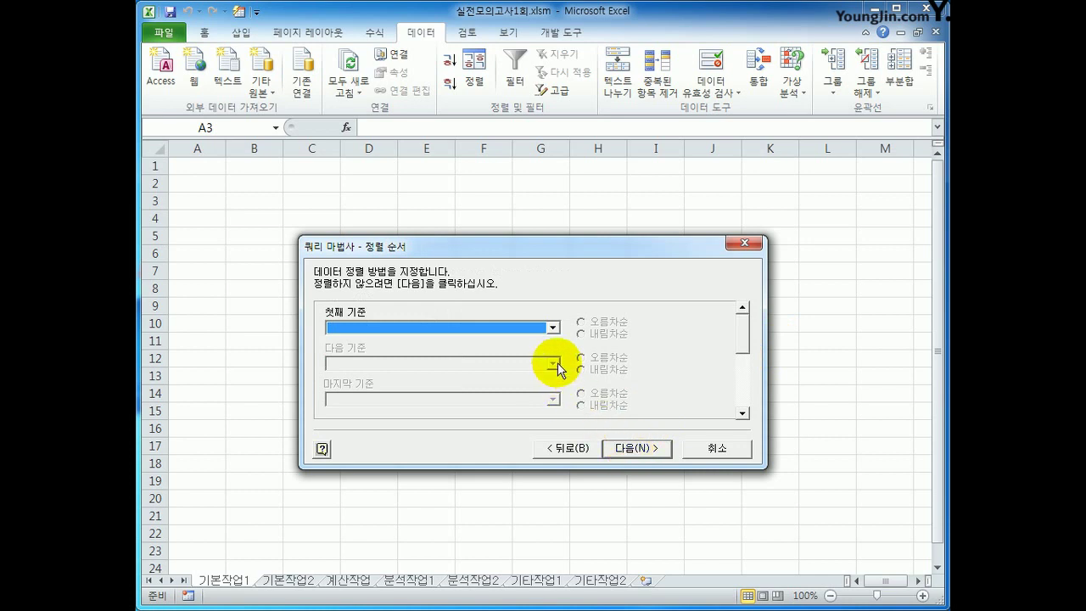
Step: Set the query's first sort key to 파일크기(MB) in ascending order (오름차순)
left_click(553, 325)
left_click(527, 399)
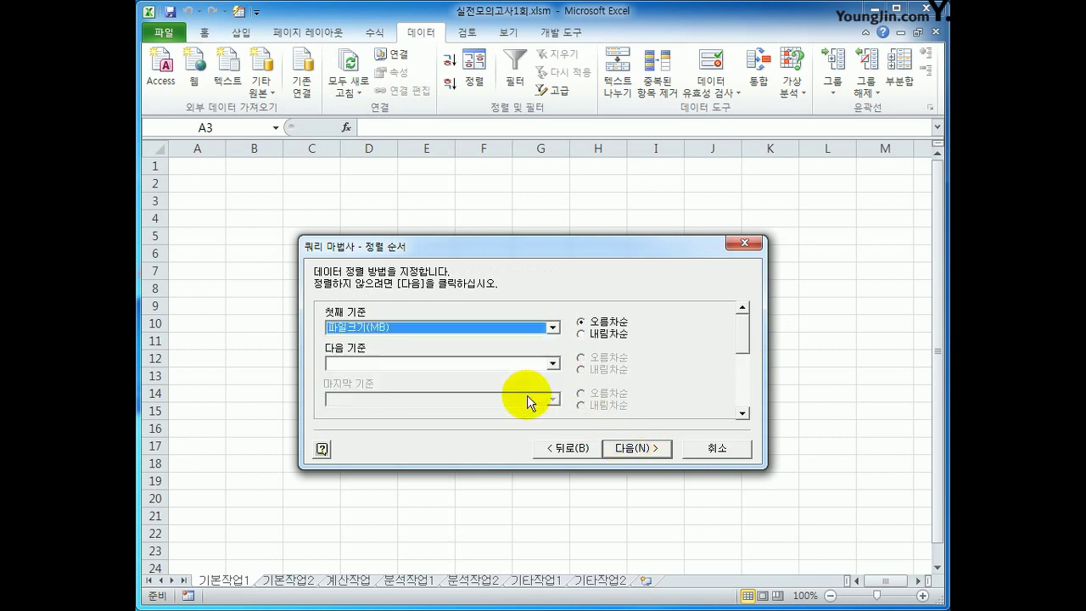
left_click(608, 324)
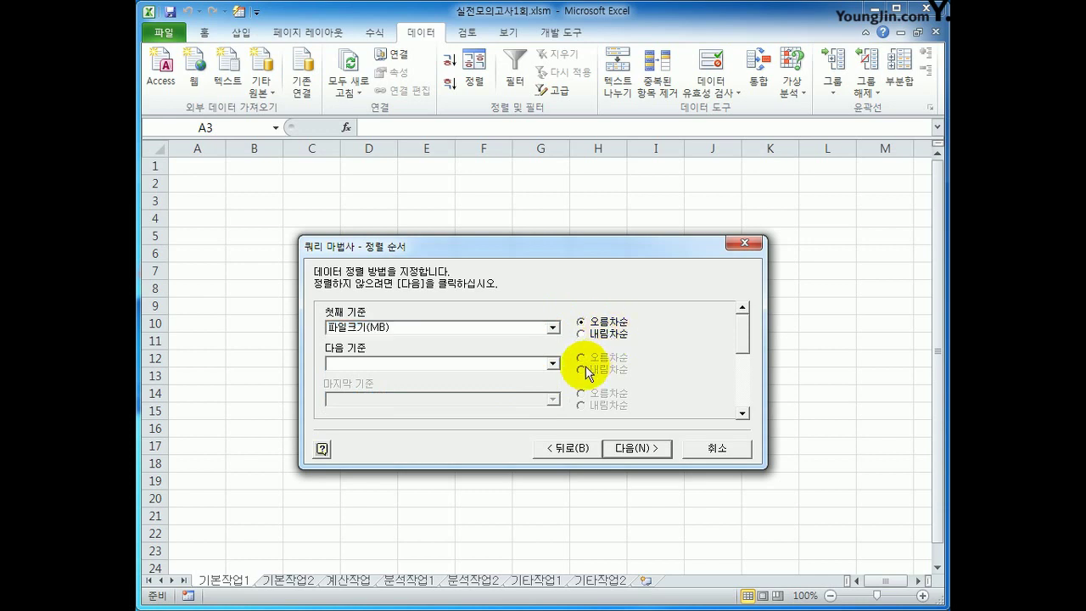
Step: Set the query's second sort key to 출시일 in descending order (내림차순) and finish the query, returning the data to Excel
left_click(553, 363)
left_click(522, 416)
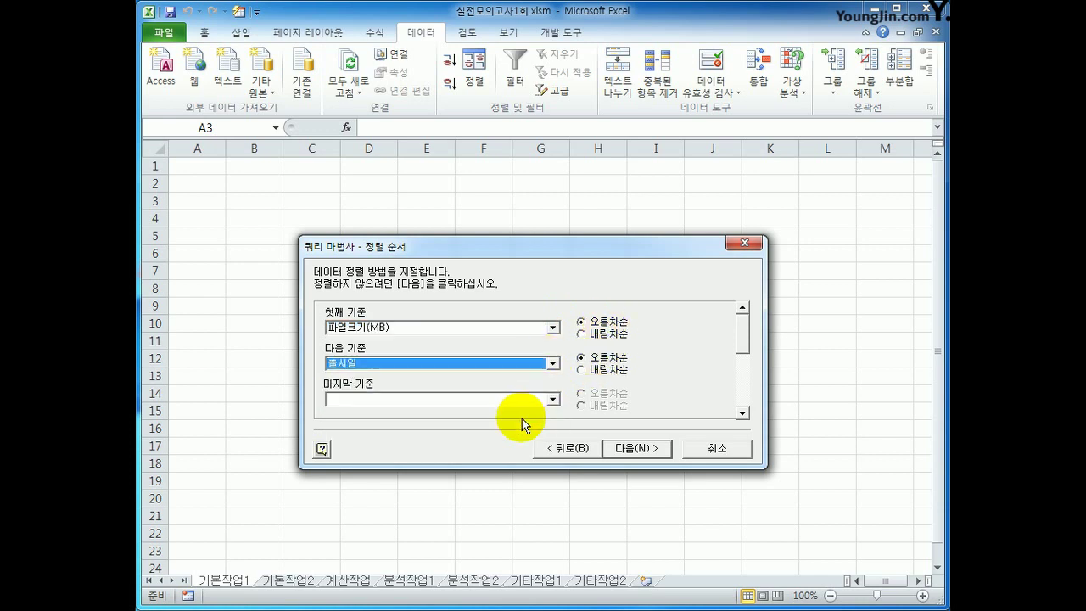
left_click(591, 372)
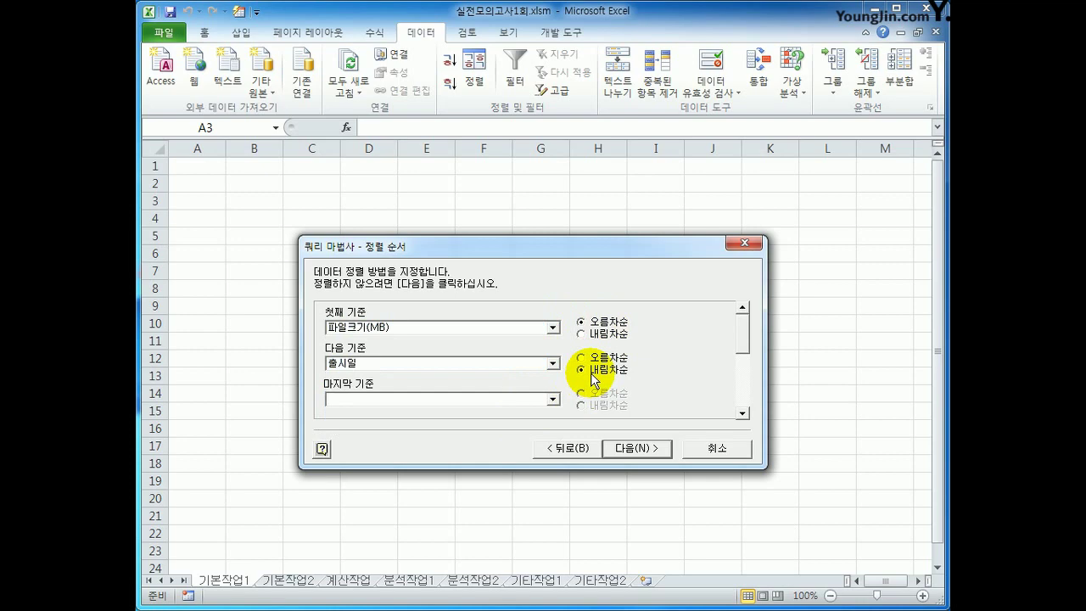
left_click(640, 448)
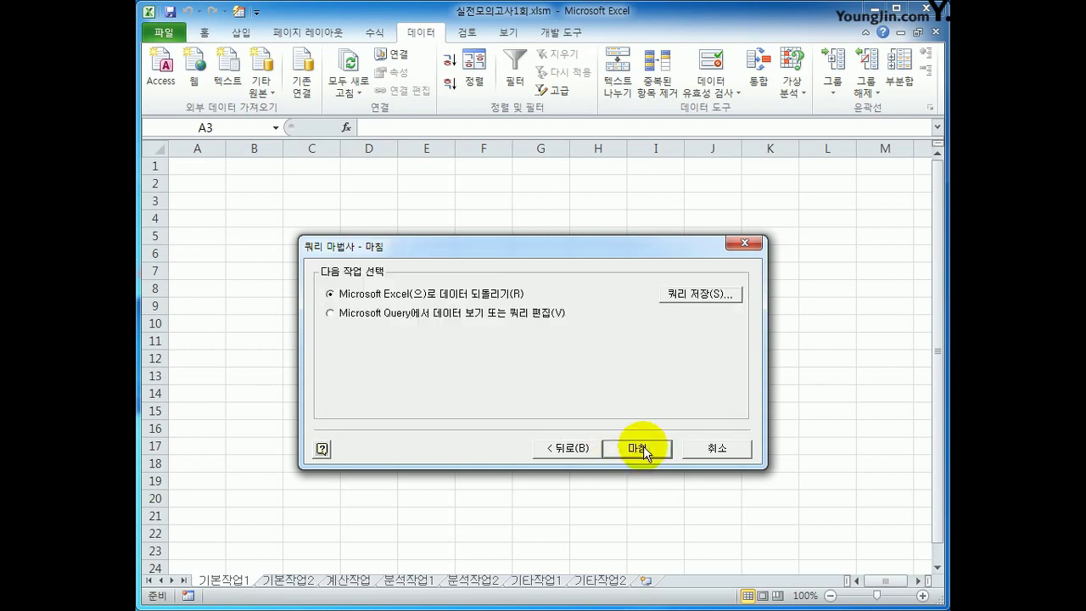
left_click(643, 446)
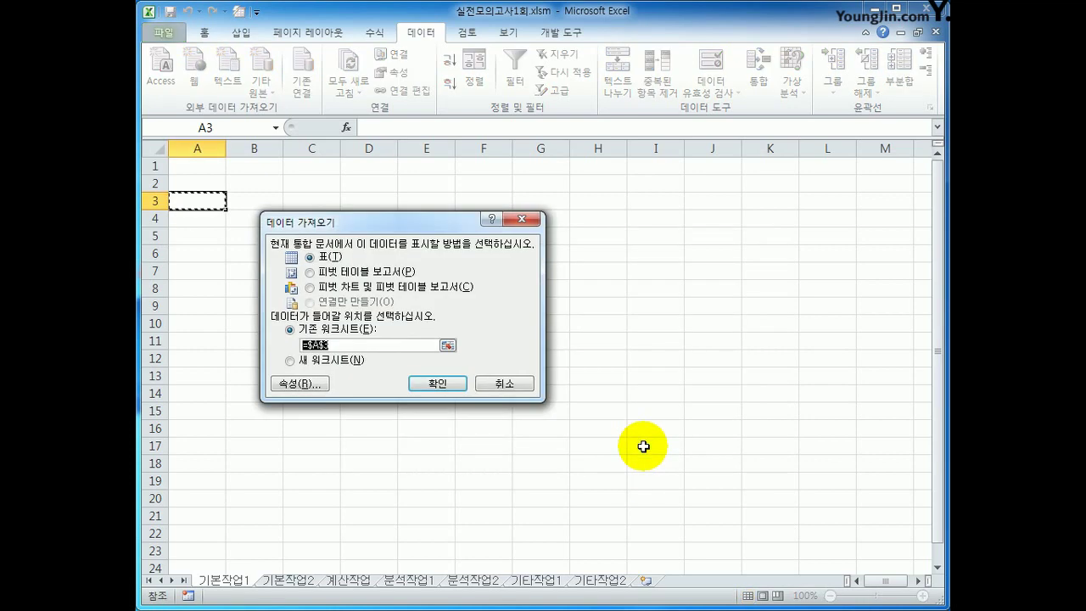
Step: Import the query data as a table into the existing worksheet at cell A3 of 기본작업1
left_click_drag(408, 229, 502, 231)
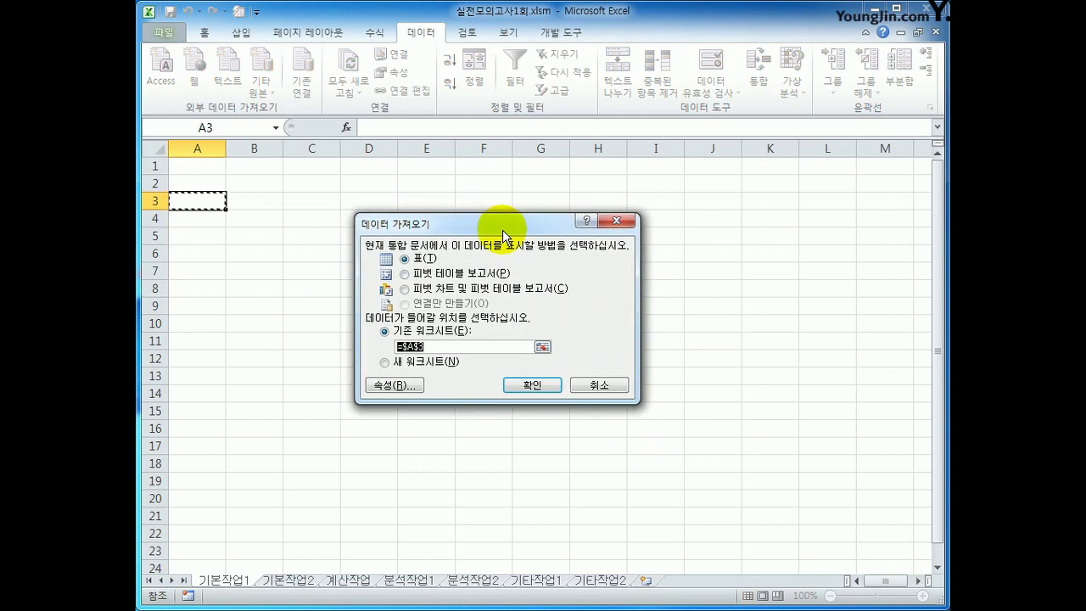
left_click(202, 197)
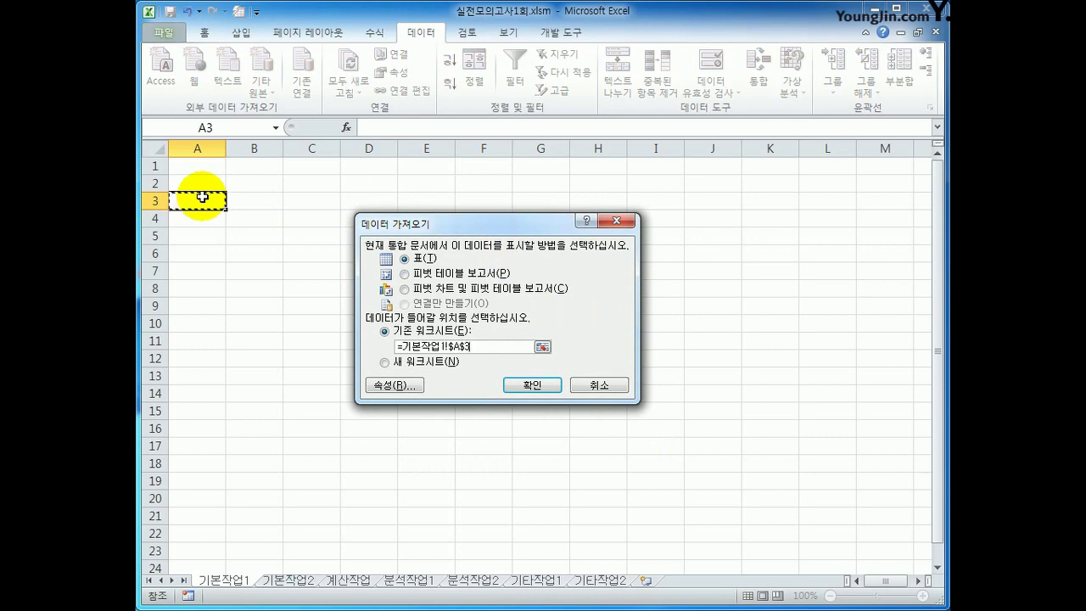
left_click(509, 383)
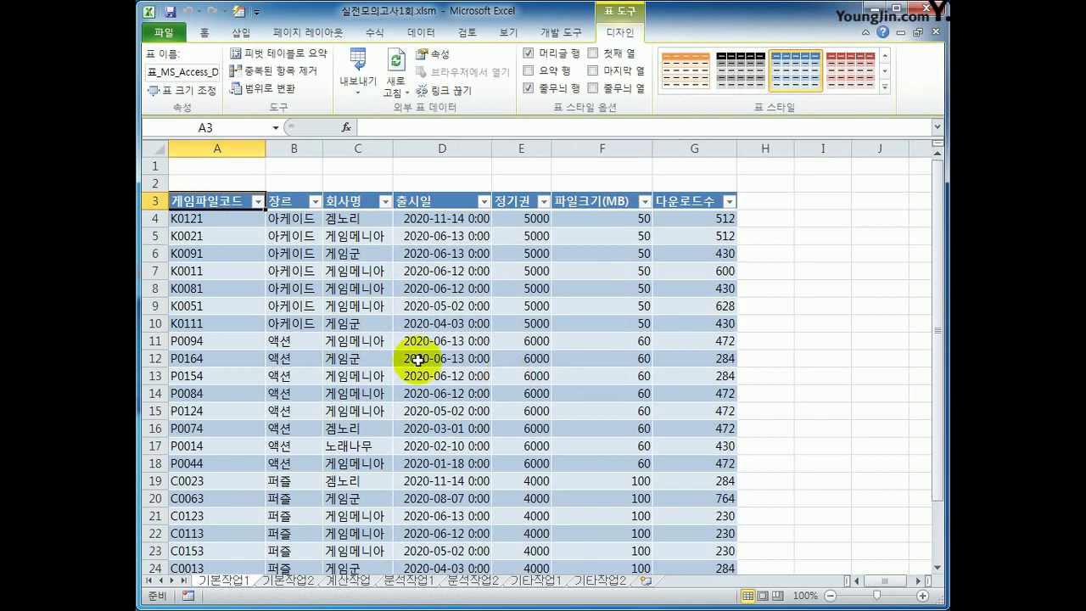
Step: Convert the imported table to a normal range, permanently removing its query definition
left_click(278, 89)
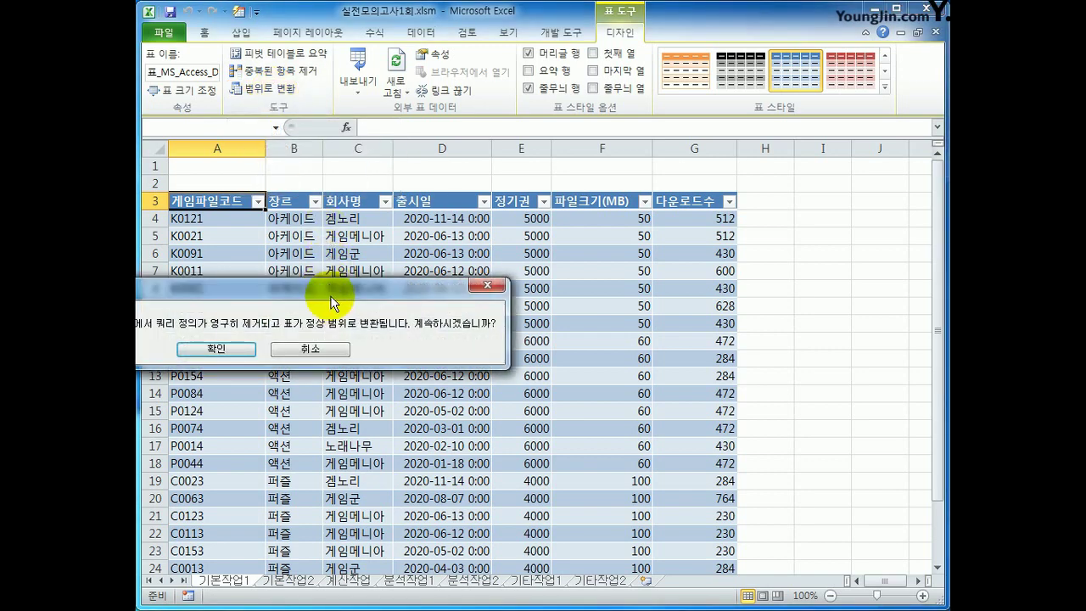
left_click_drag(568, 268, 591, 242)
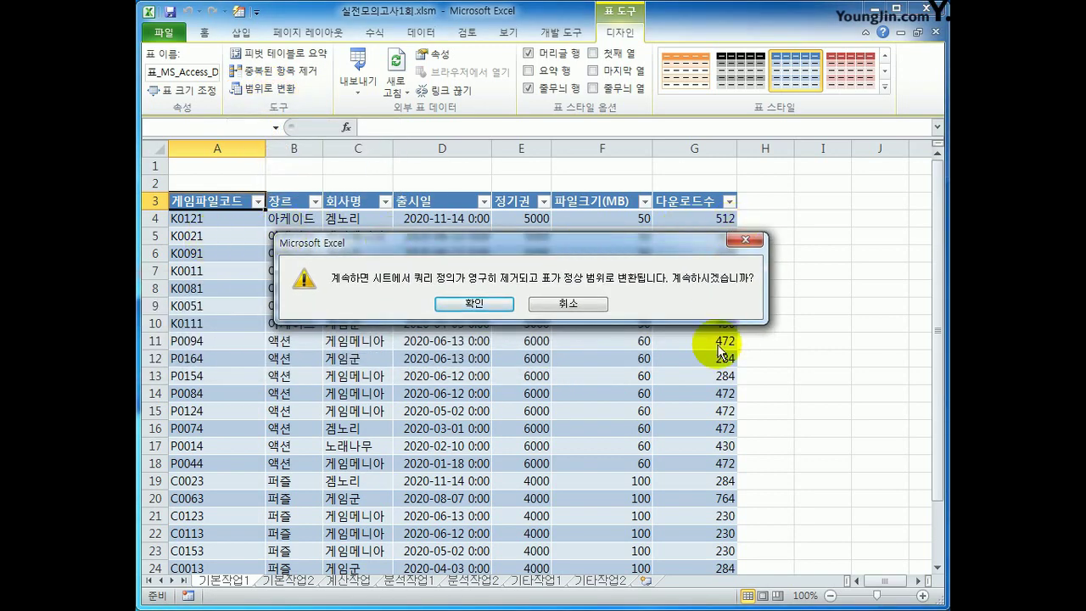
left_click(438, 304)
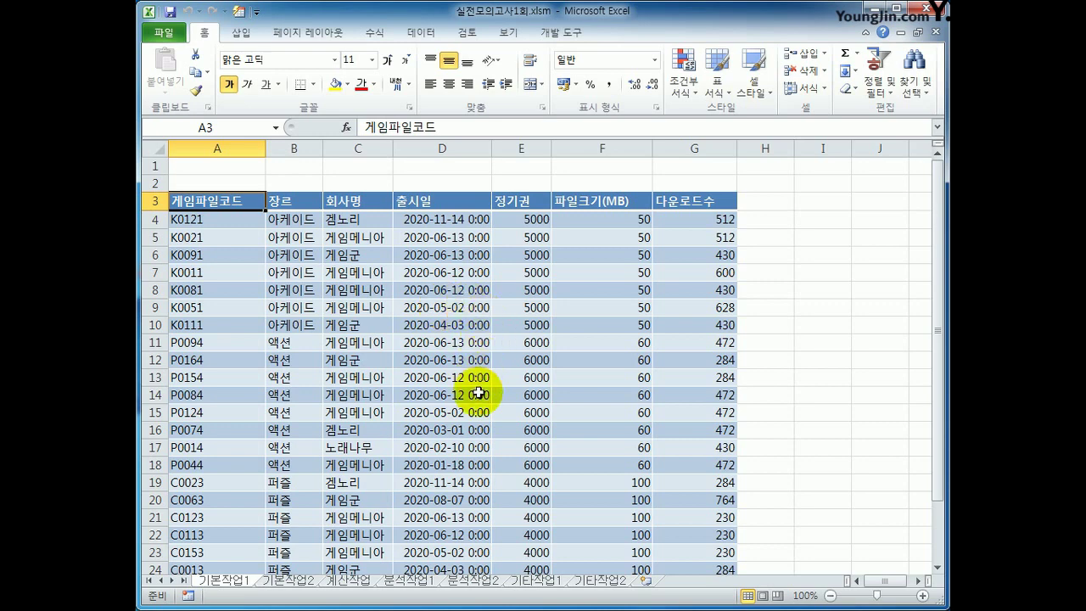
scroll(473, 390, "down", 2)
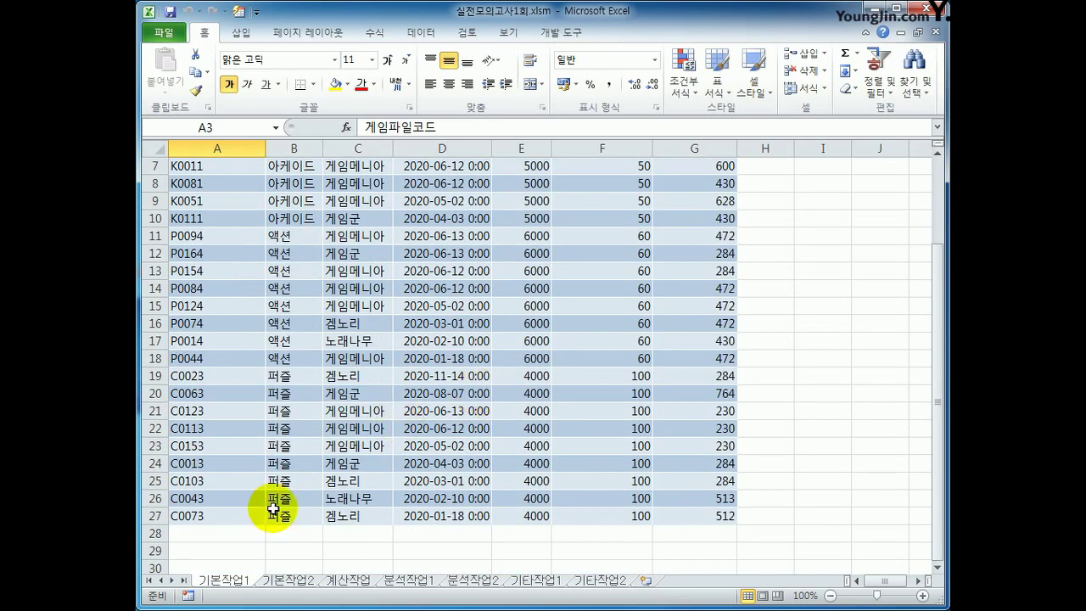
Step: On sheet 기본작업2, fit column I to its contents and copy the 장르 header and the 액션 value to B22:B23
left_click(279, 581)
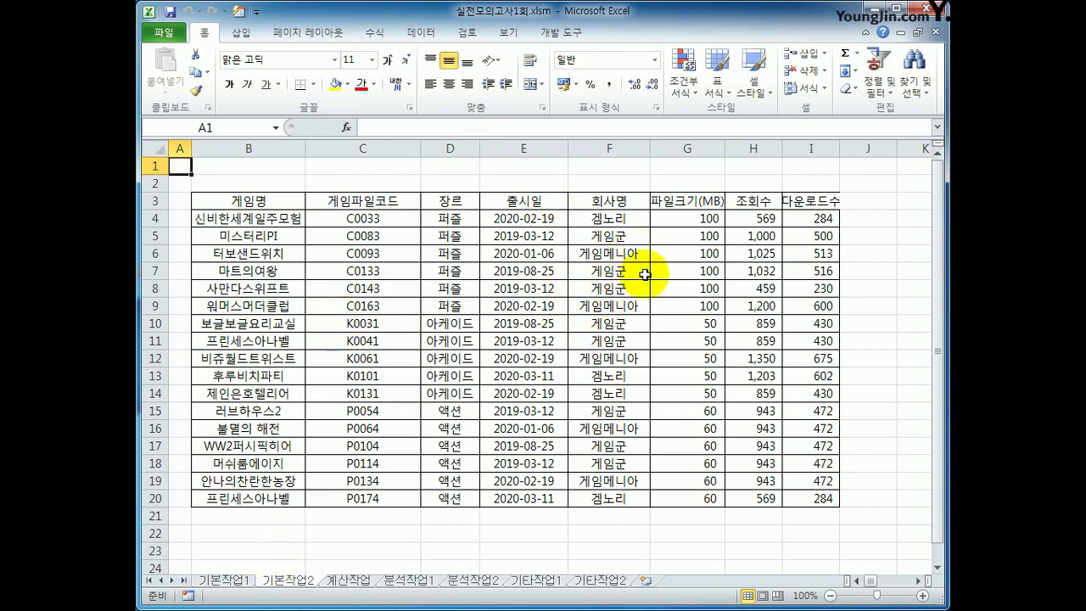
double_click(839, 148)
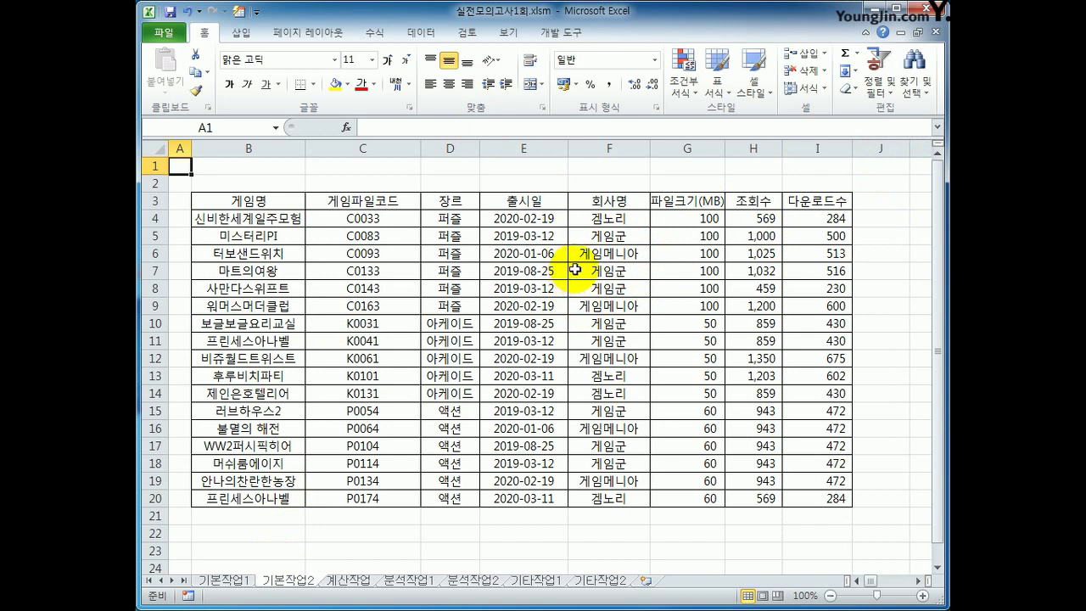
left_click(474, 201)
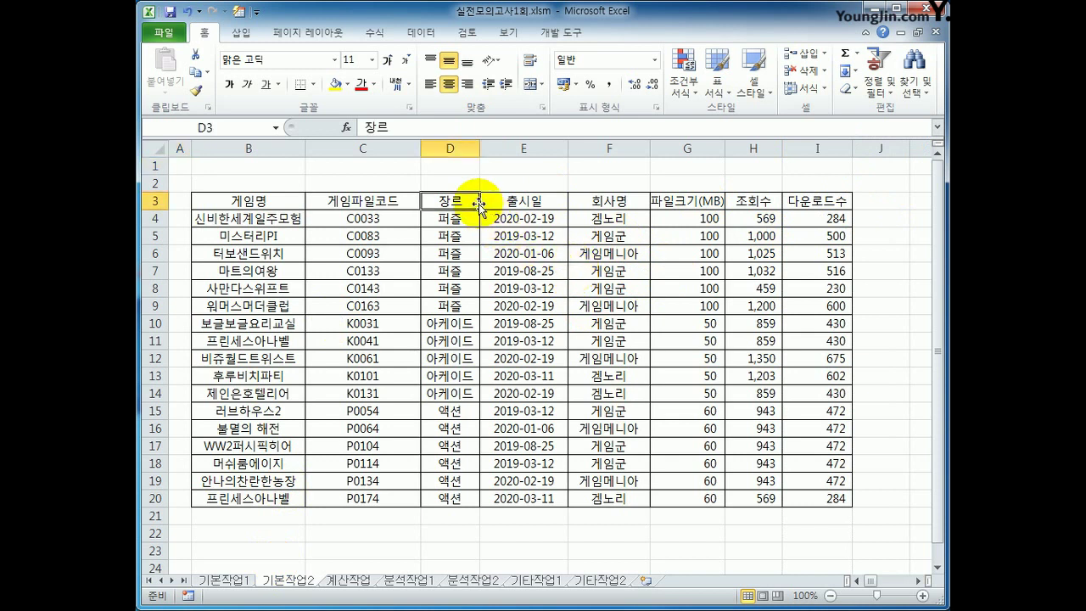
left_click(472, 410, "ctrl")
key("ctrl+c")
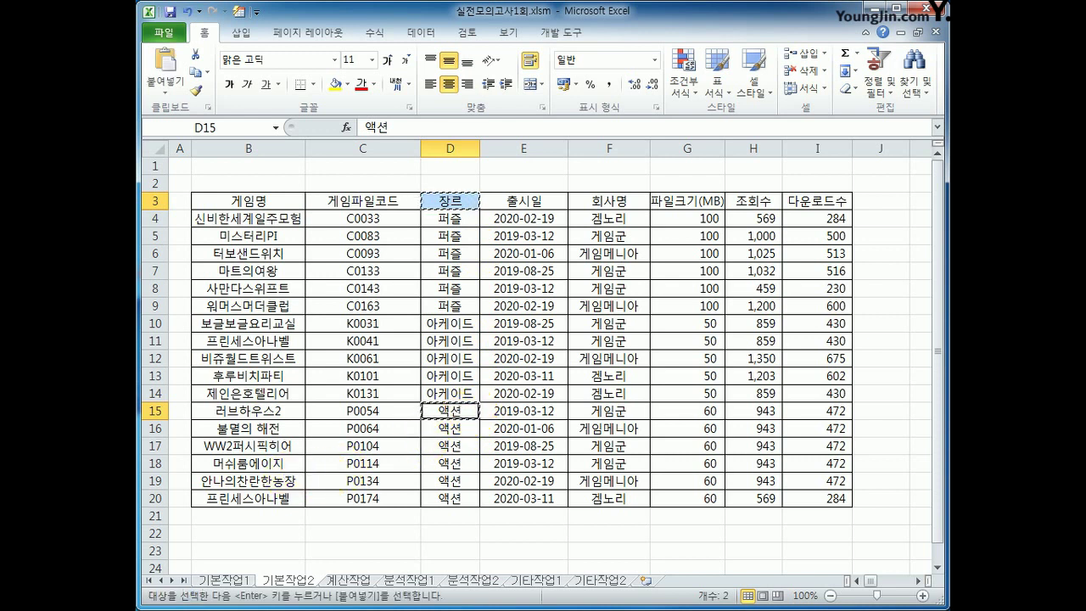
left_click(247, 537)
key("ctrl+v")
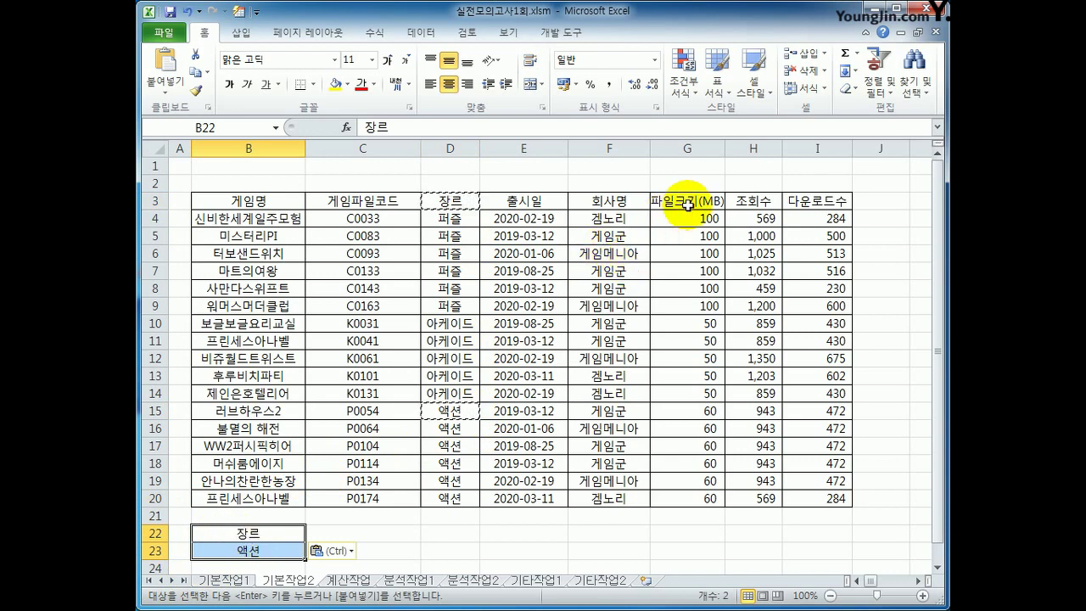
Step: Copy the 다운로드수 header to C22 and enter the criterion >=400 beneath it in C23
left_click(815, 200)
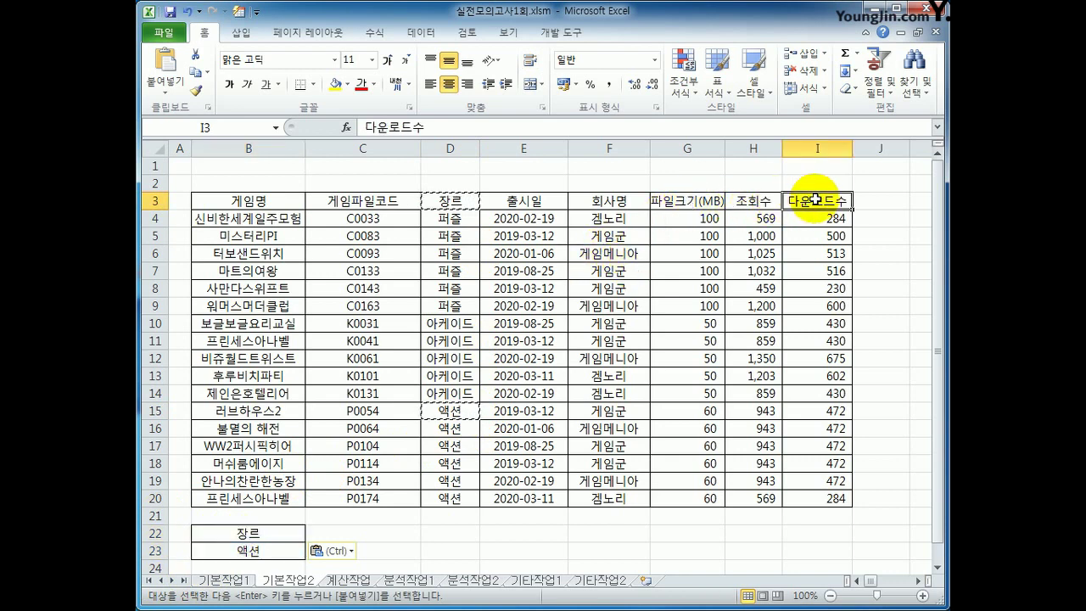
key("ctrl+c")
left_click(325, 533)
key("ctrl+v")
scroll(330, 534, "down", 2)
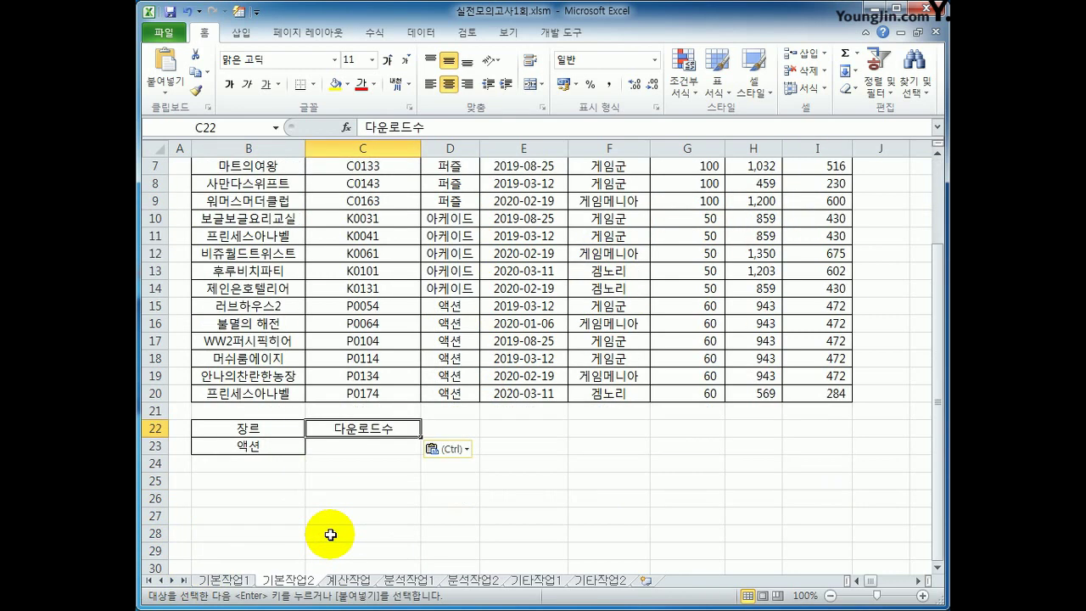
left_click(274, 447)
left_click(356, 447)
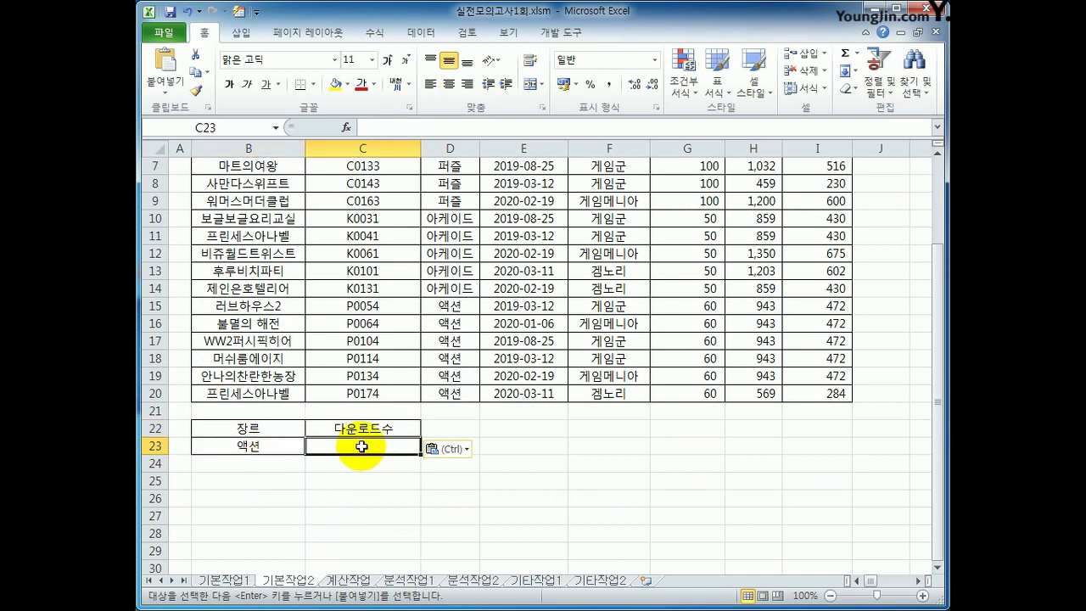
type(">=400")
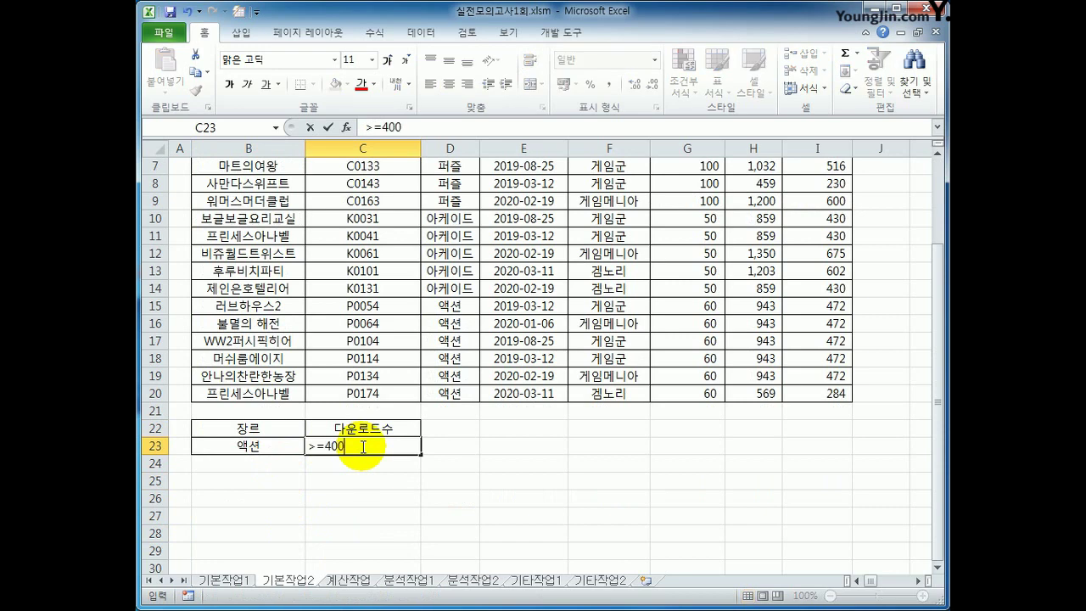
key("Return")
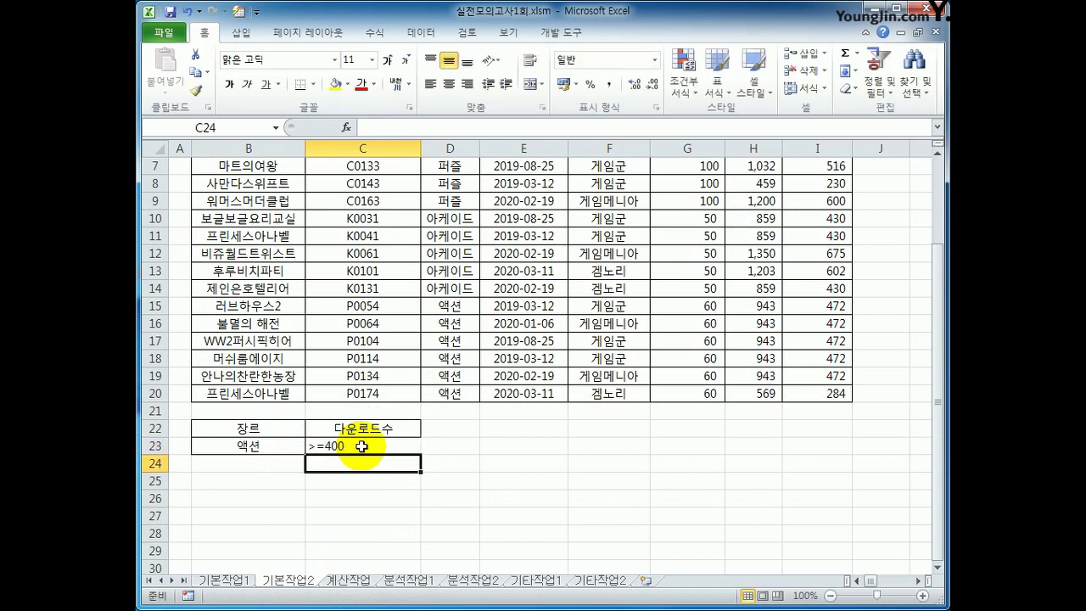
Step: Add a second criteria row by copying the 퍼즐 value to B24 and entering >=400 in C24
scroll(360, 425, "up", 2)
left_click(441, 223)
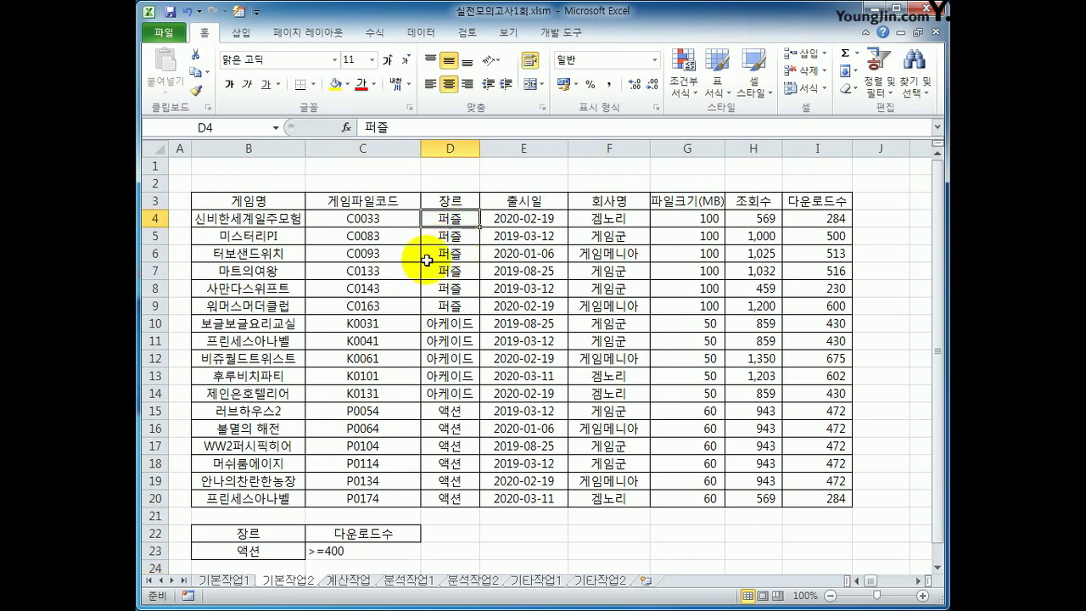
key("ctrl+c")
scroll(254, 504, "down", 3)
left_click(262, 412)
key("ctrl+v")
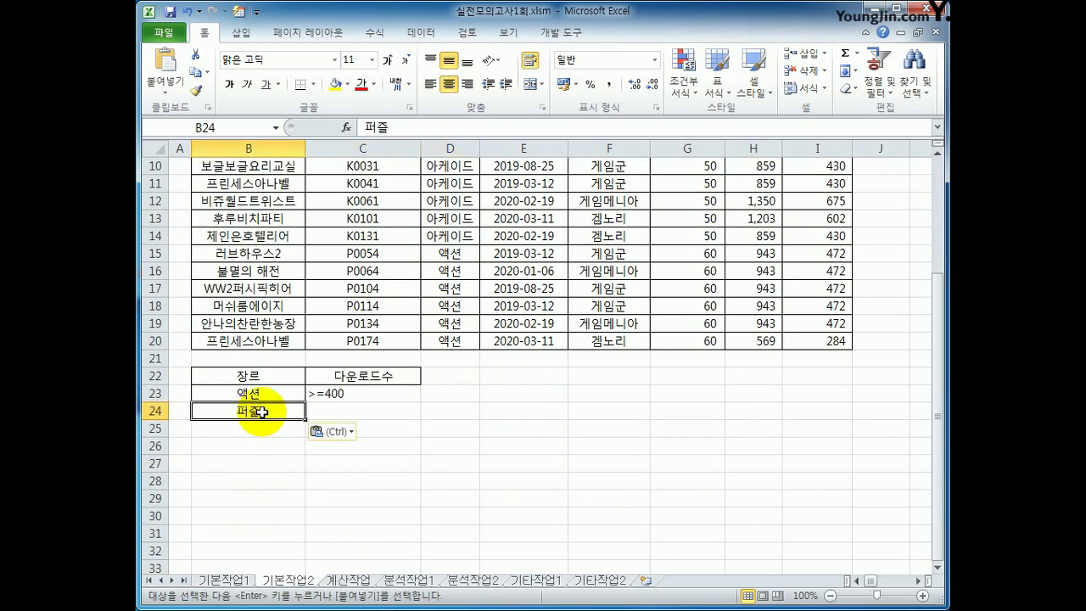
left_click(348, 410)
type(">=400")
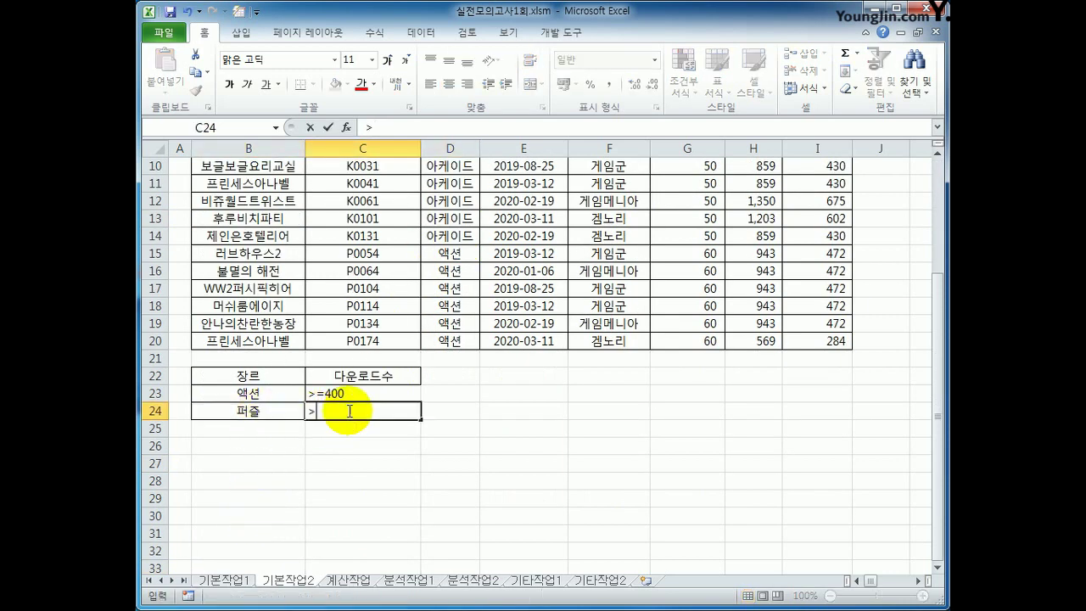
key("Return")
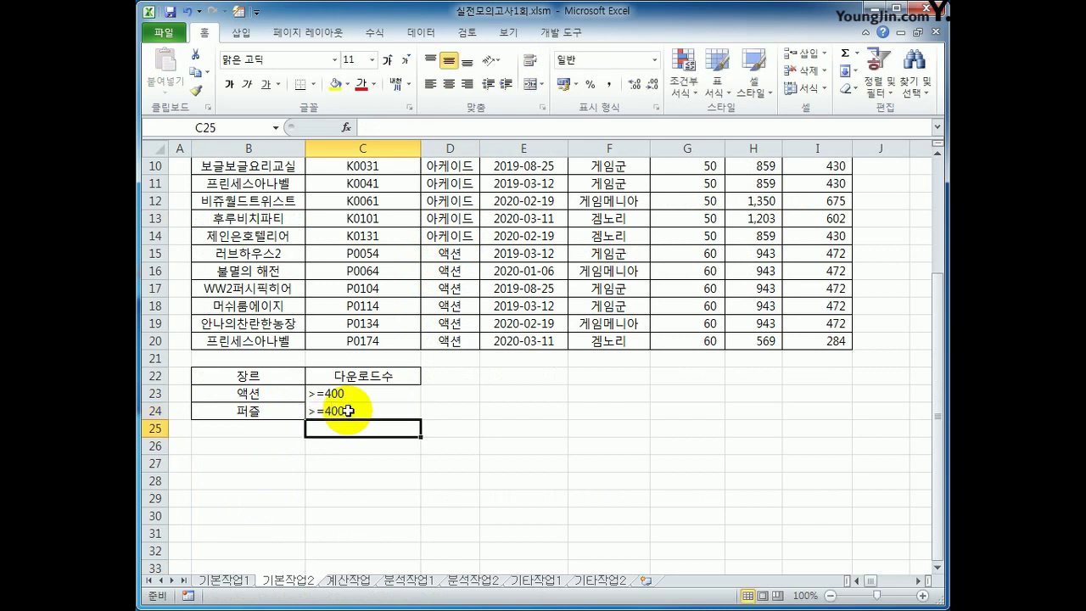
left_click_drag(287, 393, 323, 394)
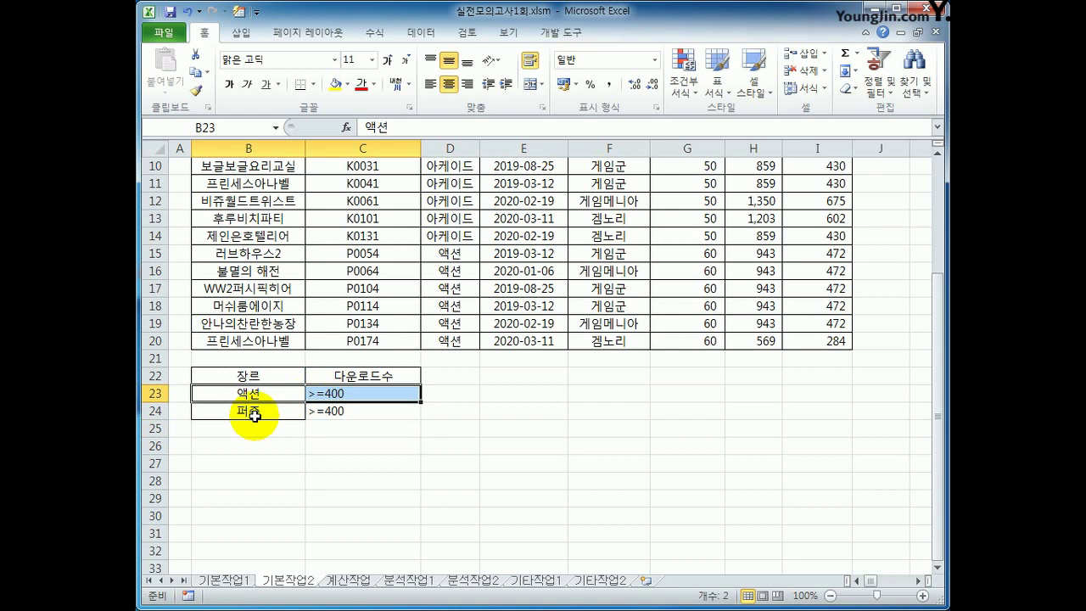
left_click_drag(255, 415, 315, 415)
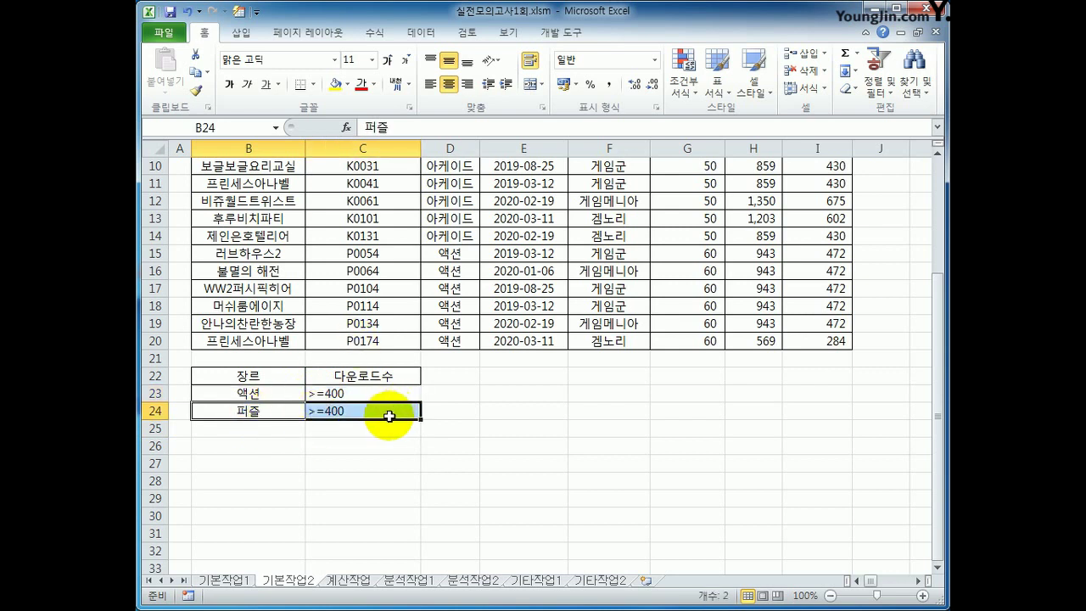
Step: Copy the headers 게임파일코드, 장르, 회사명 and 다운로드수 from row 3 to B27:E27
scroll(386, 414, "up", 3)
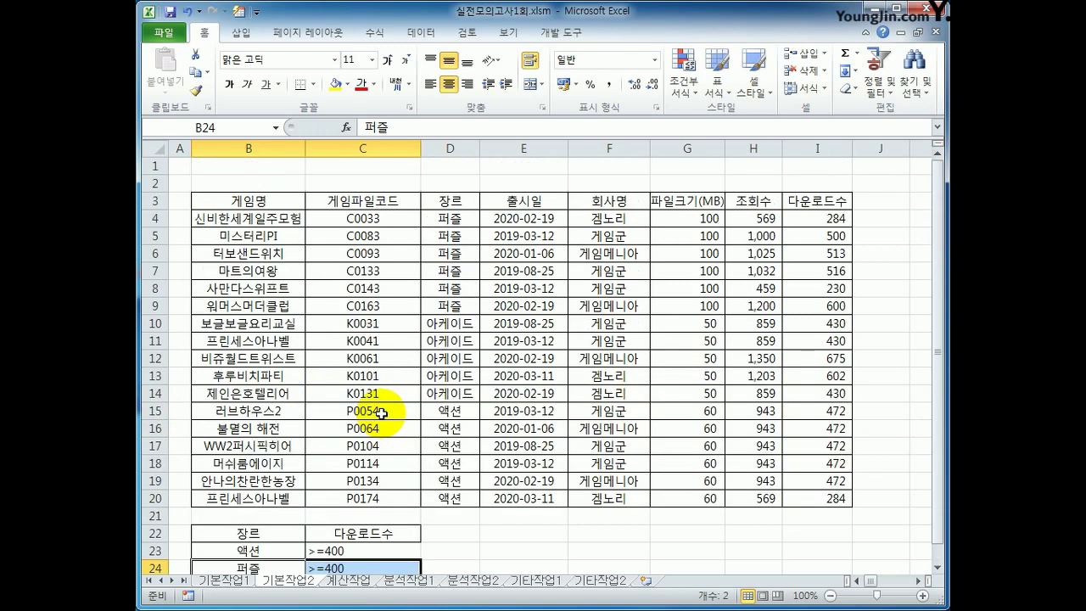
left_click(354, 203)
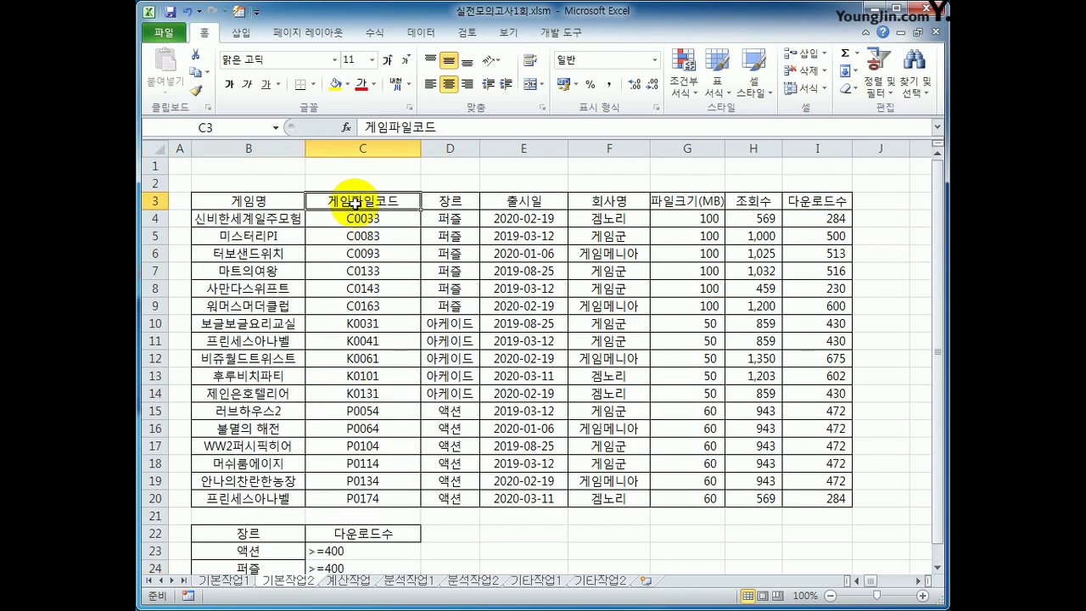
left_click(451, 203, "ctrl")
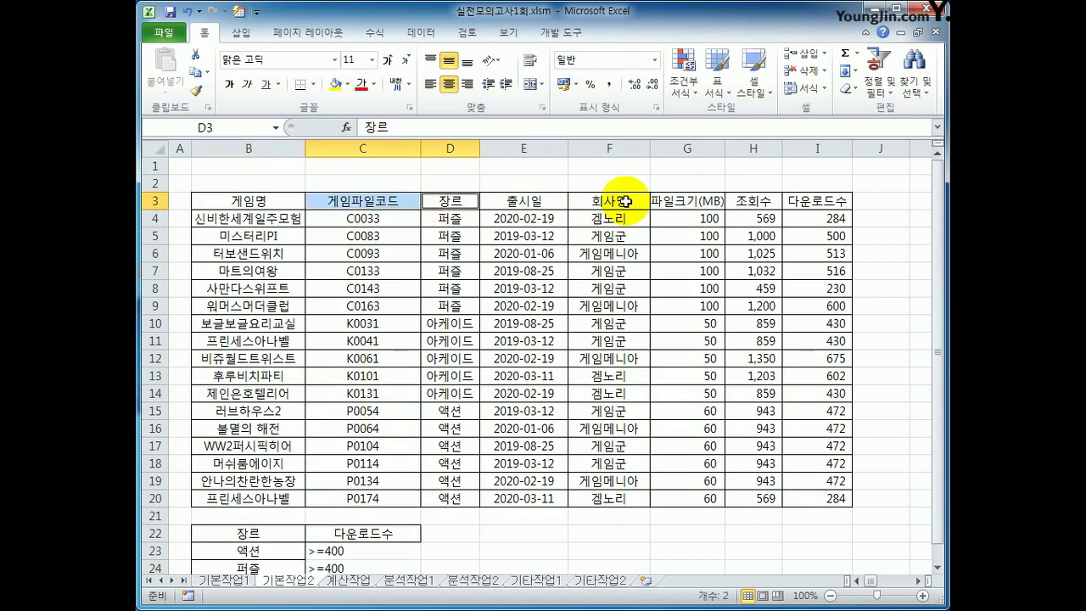
left_click(625, 201, "ctrl")
left_click(827, 201, "ctrl")
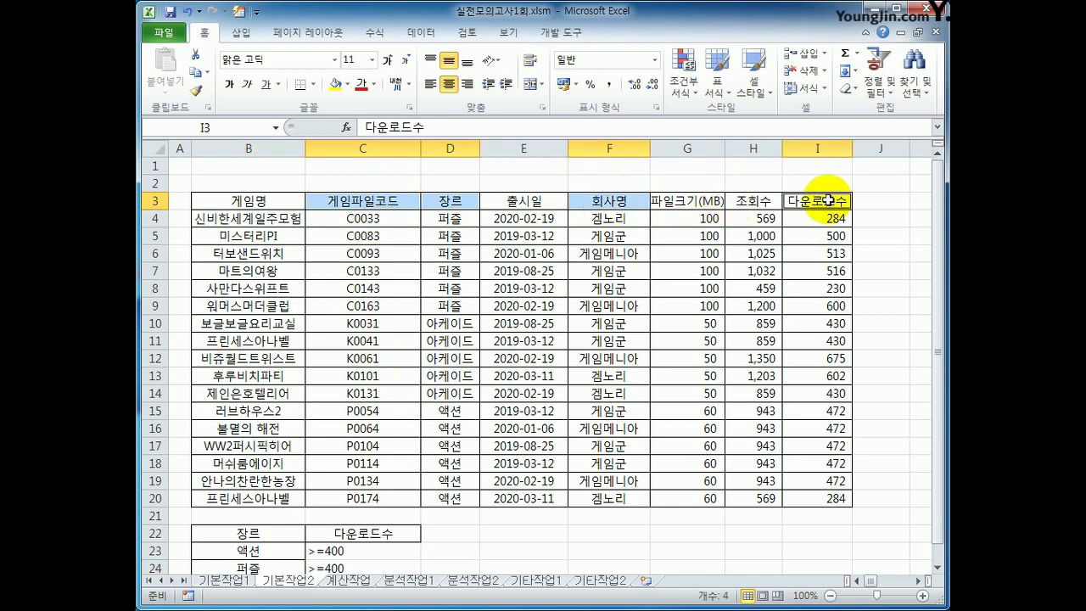
key("ctrl+c")
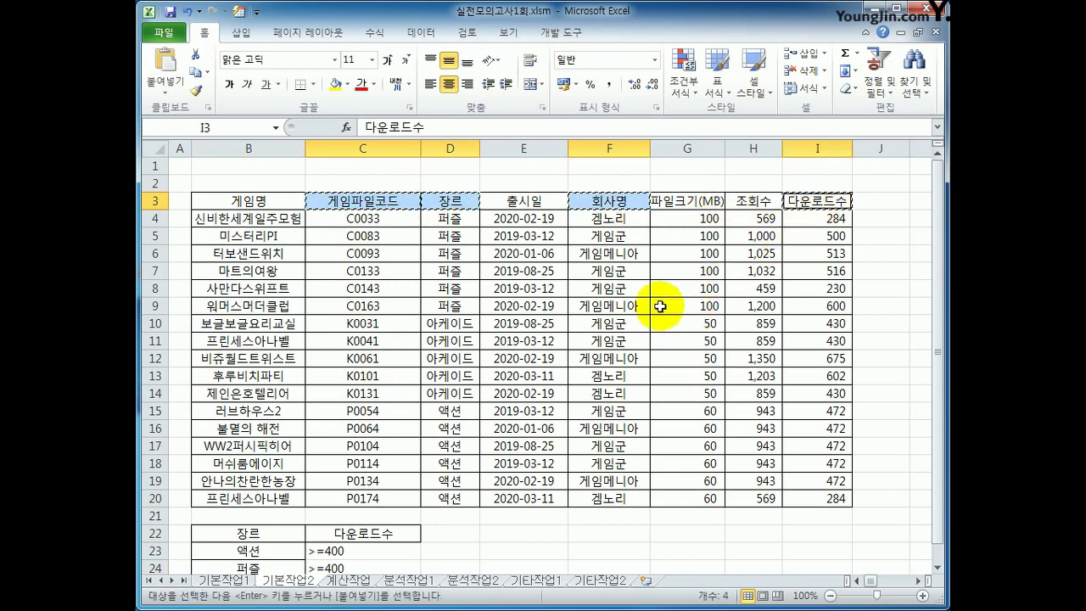
scroll(311, 468, "down", 4)
left_click(293, 410)
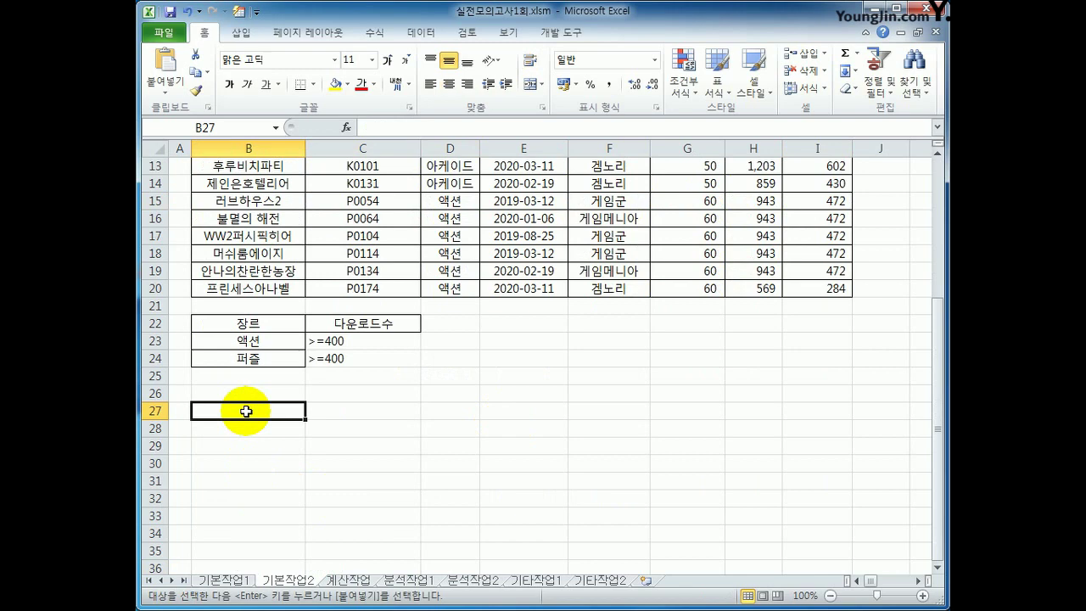
key("ctrl+v")
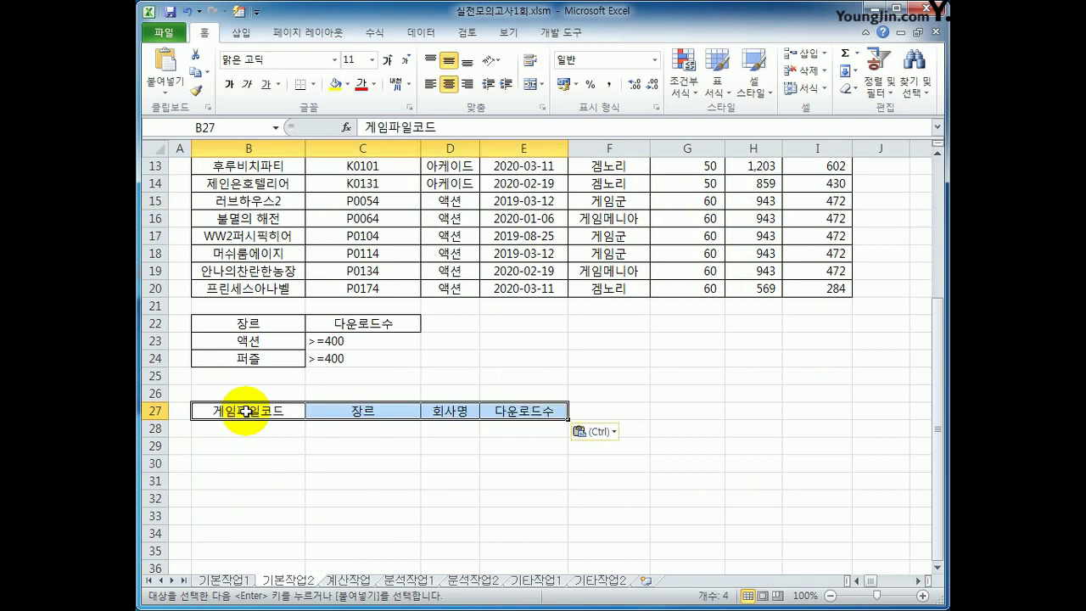
scroll(280, 408, "up", 4)
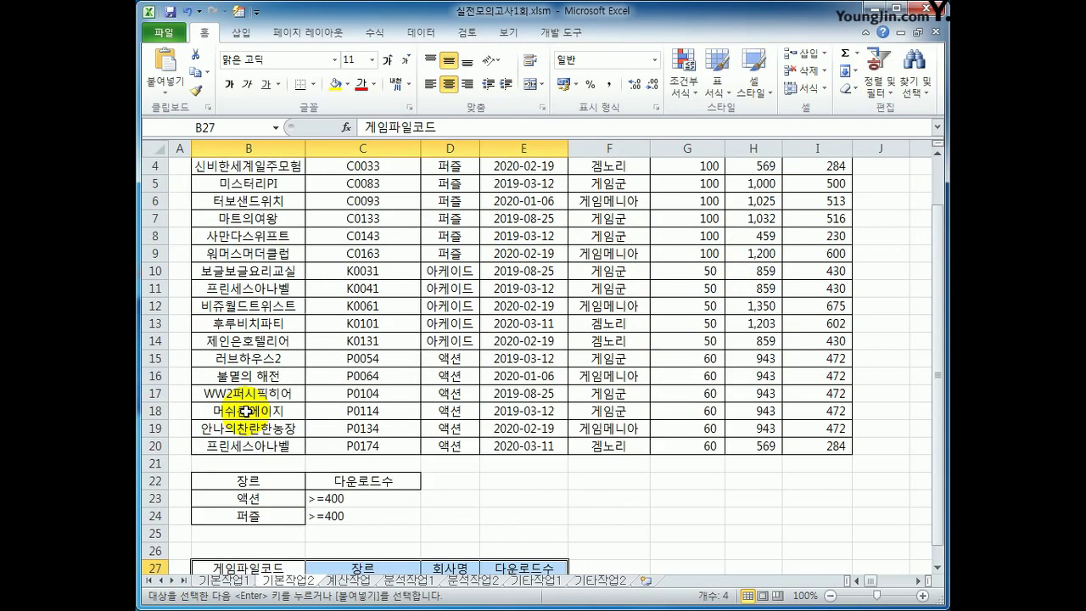
Step: Start an advanced filter on the game table B3:I20 with B22:C24 as the criteria range
left_click(322, 251)
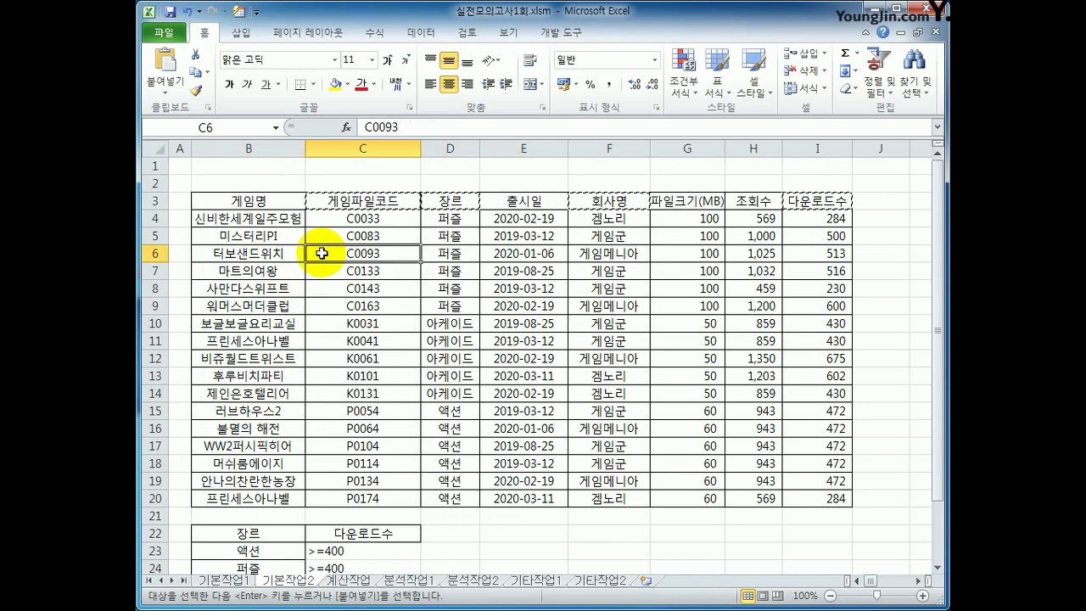
left_click(422, 33)
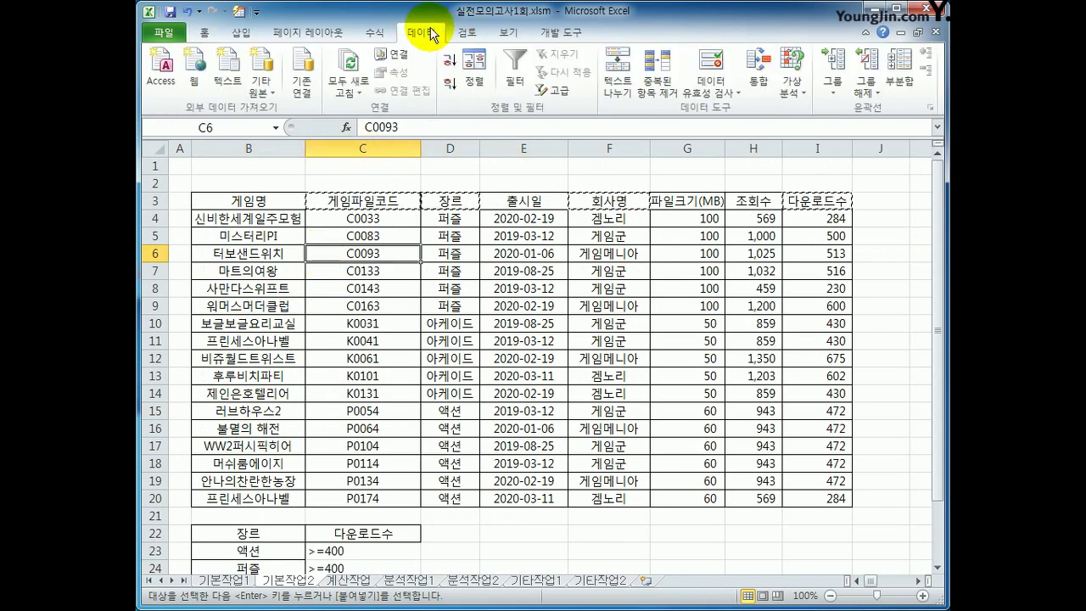
left_click(553, 90)
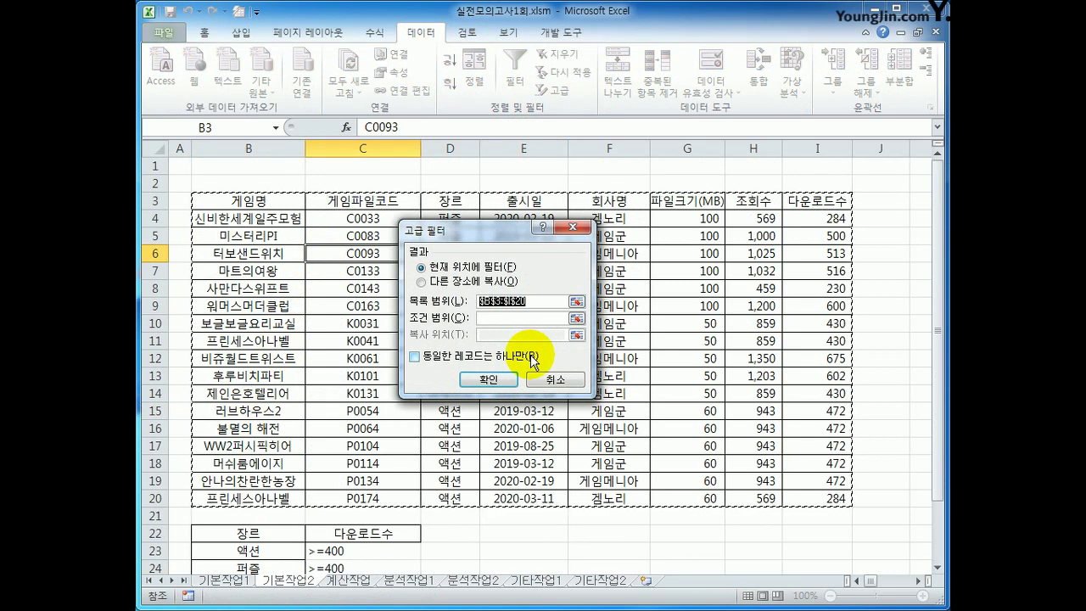
left_click(509, 318)
scroll(322, 447, "down", 2)
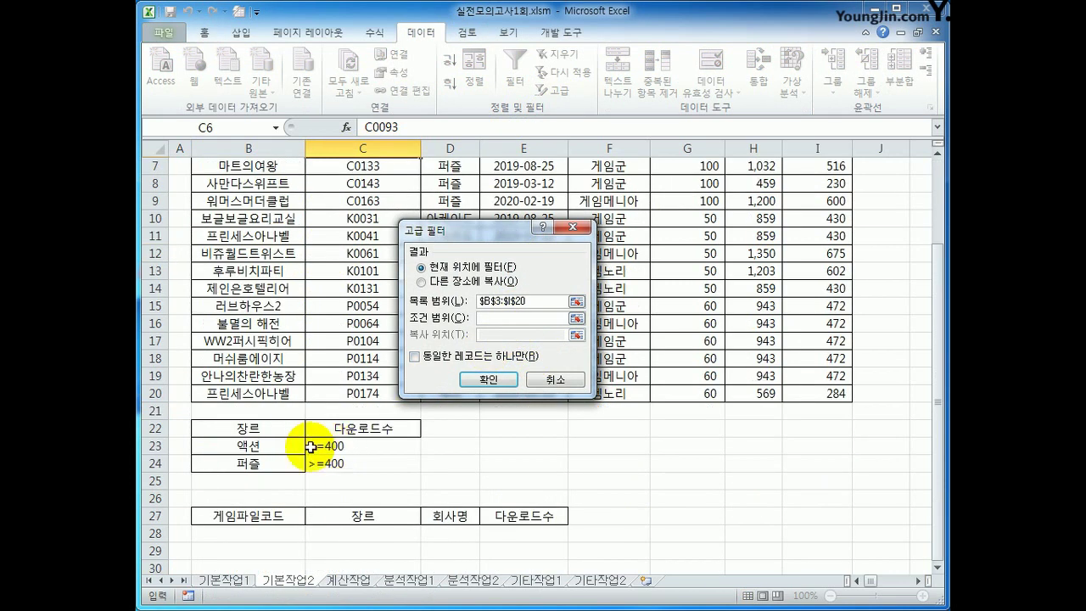
left_click_drag(252, 427, 331, 459)
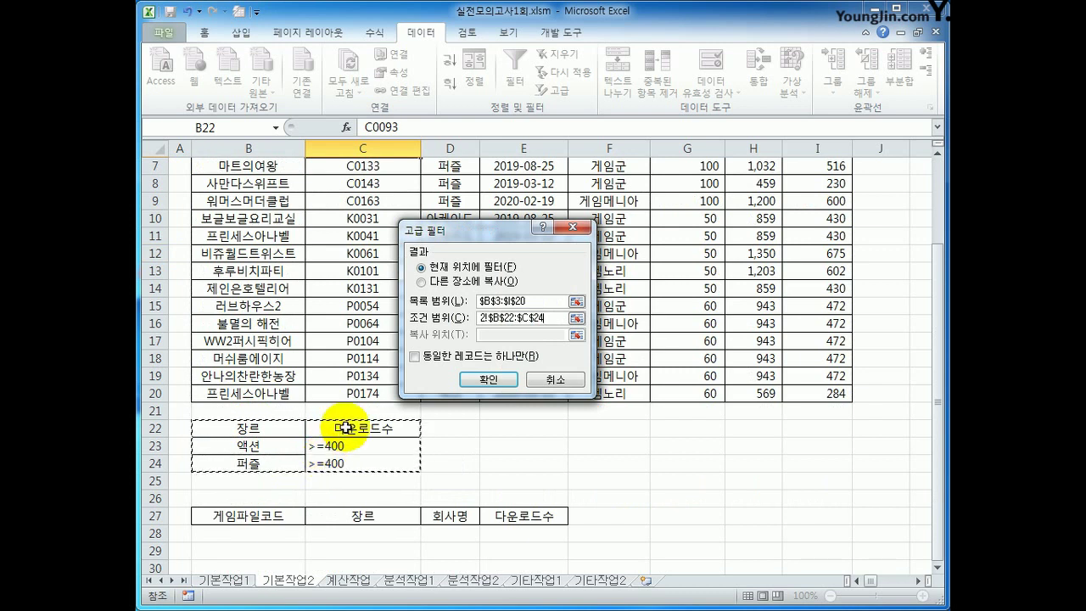
Step: Set the filter to copy its results to another location, the headers in B27:E27, and run it
left_click(462, 281)
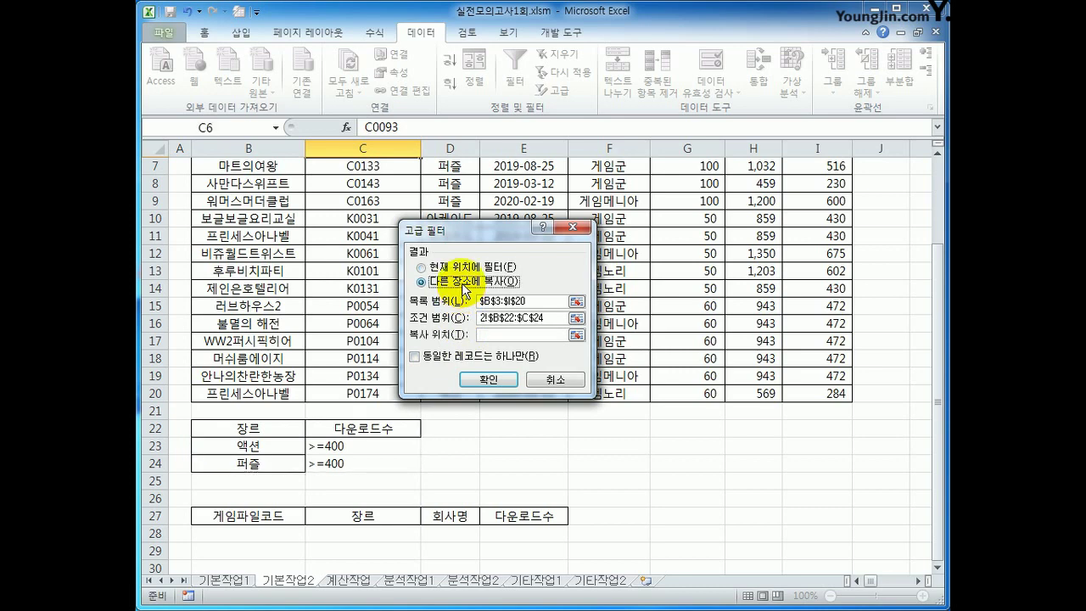
left_click(509, 335)
left_click_drag(244, 516, 498, 514)
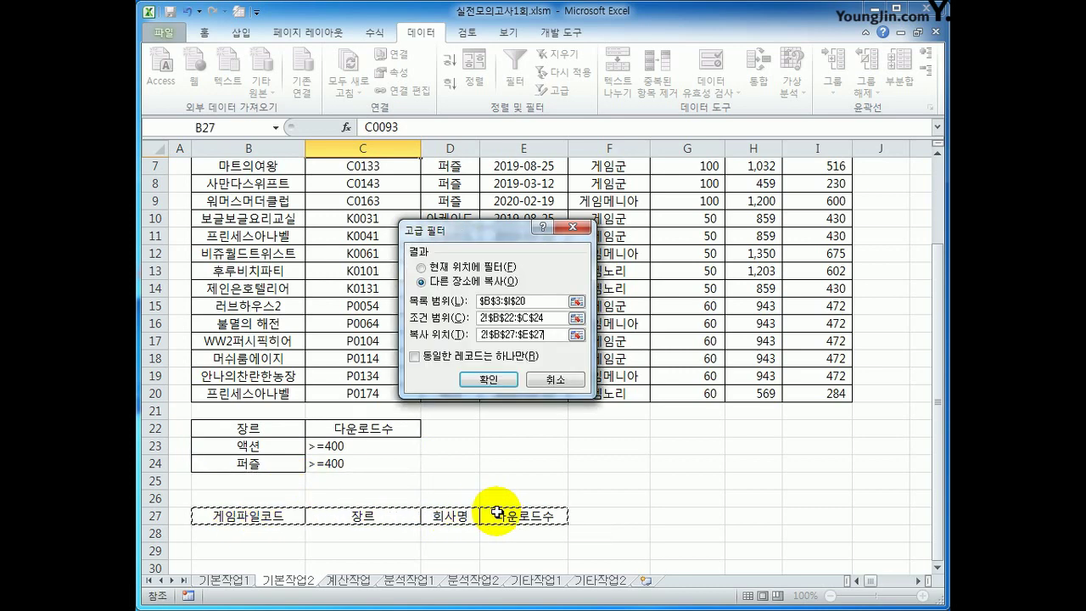
left_click(506, 389)
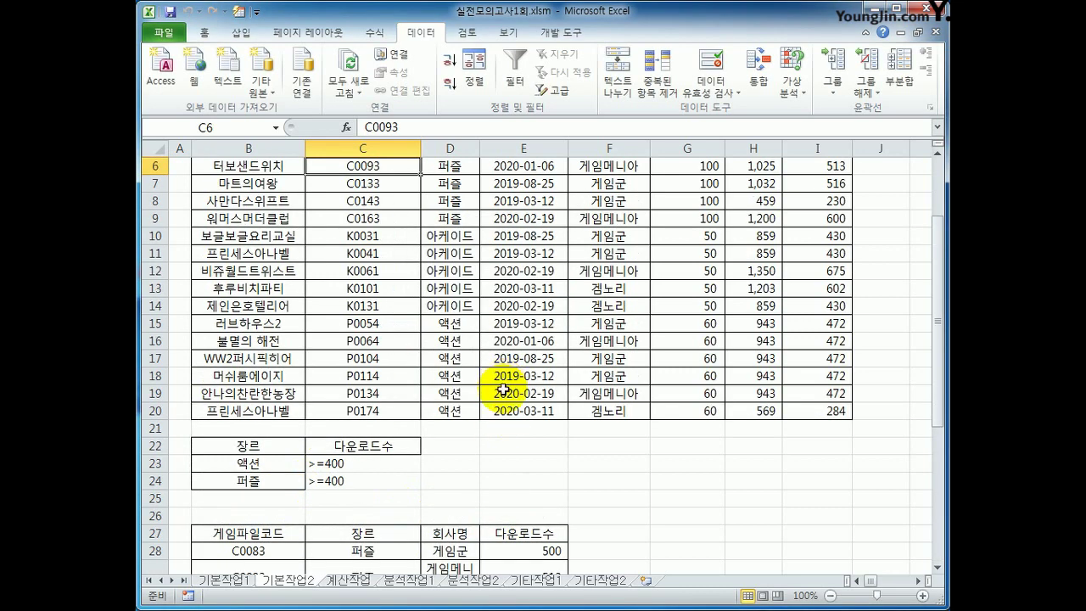
Step: Widen column D so the company names fit on one line, and reduce rows 28 to 36 to single-line height
scroll(516, 446, "down", 5)
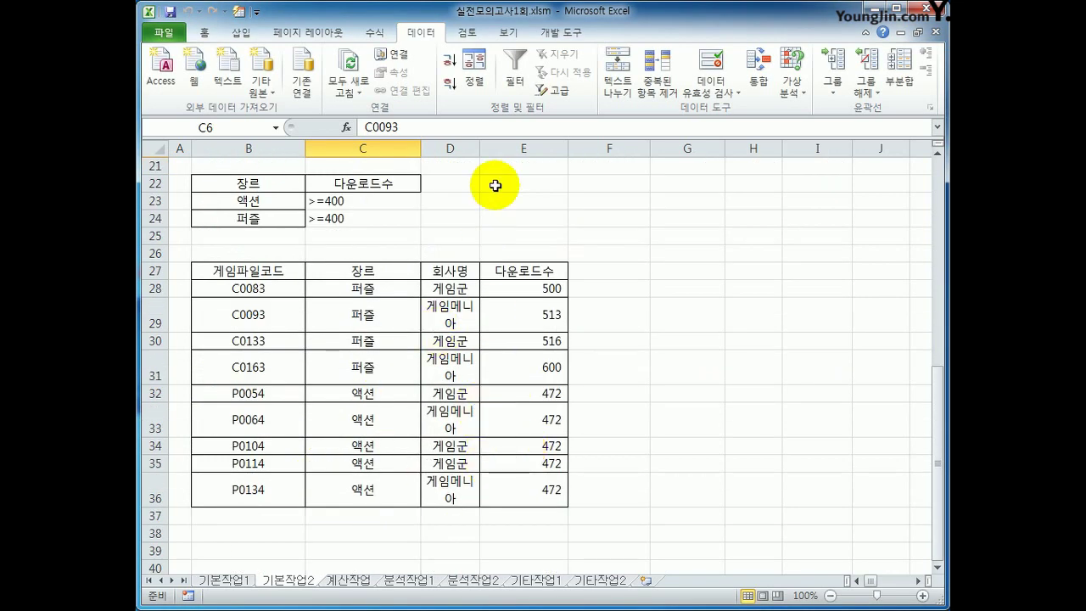
left_click_drag(480, 150, 513, 151)
left_click_drag(157, 288, 151, 492)
left_click(410, 512)
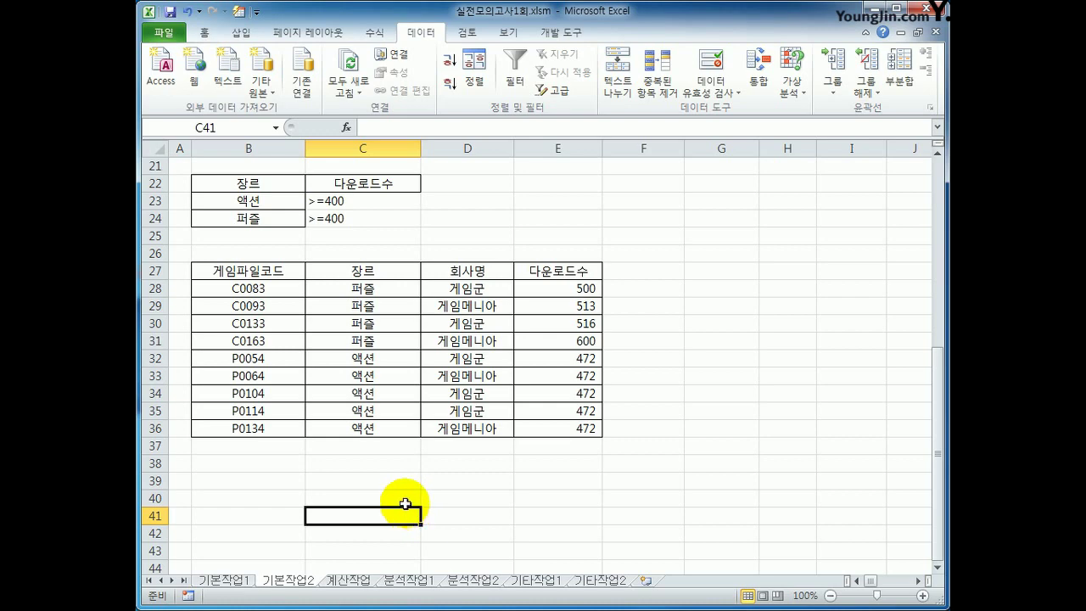
Step: Select the data B4:I20 and start a new conditional formatting rule that uses a formula to choose the cells
scroll(405, 504, "up", 7)
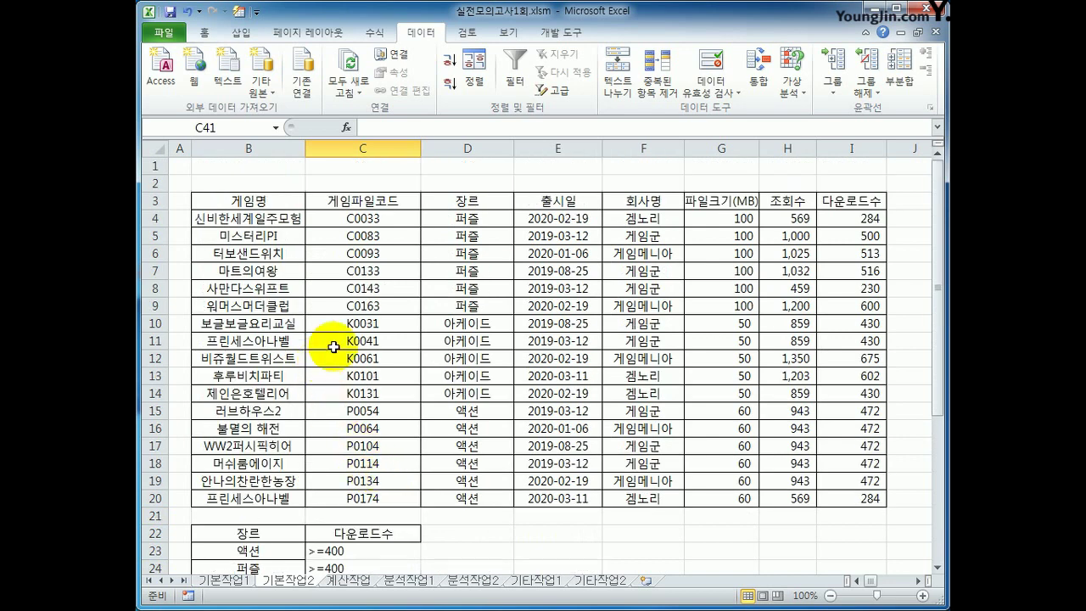
left_click_drag(277, 218, 845, 496)
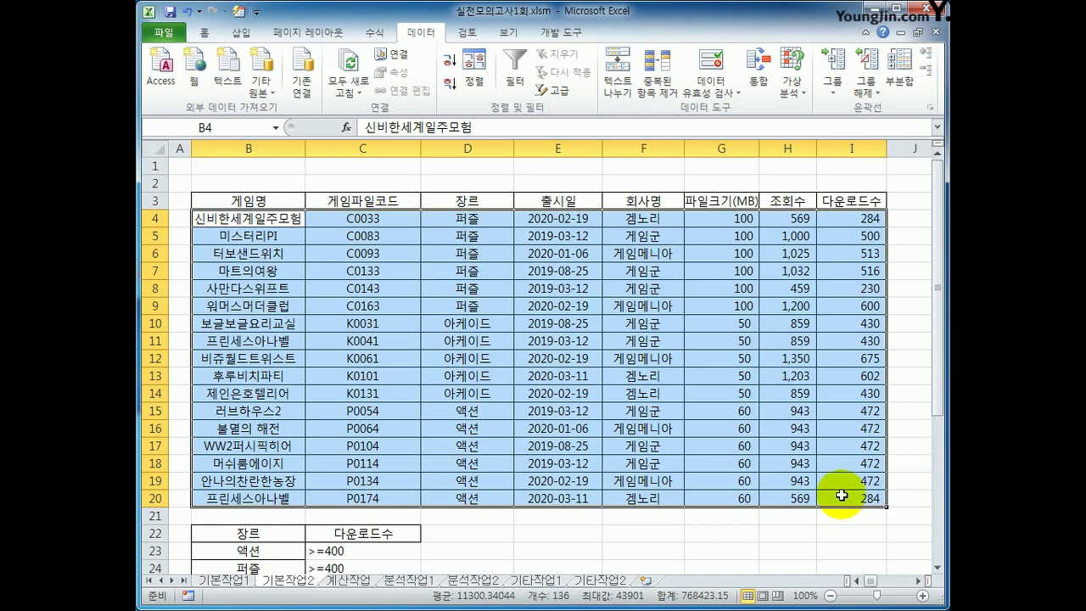
left_click(203, 33)
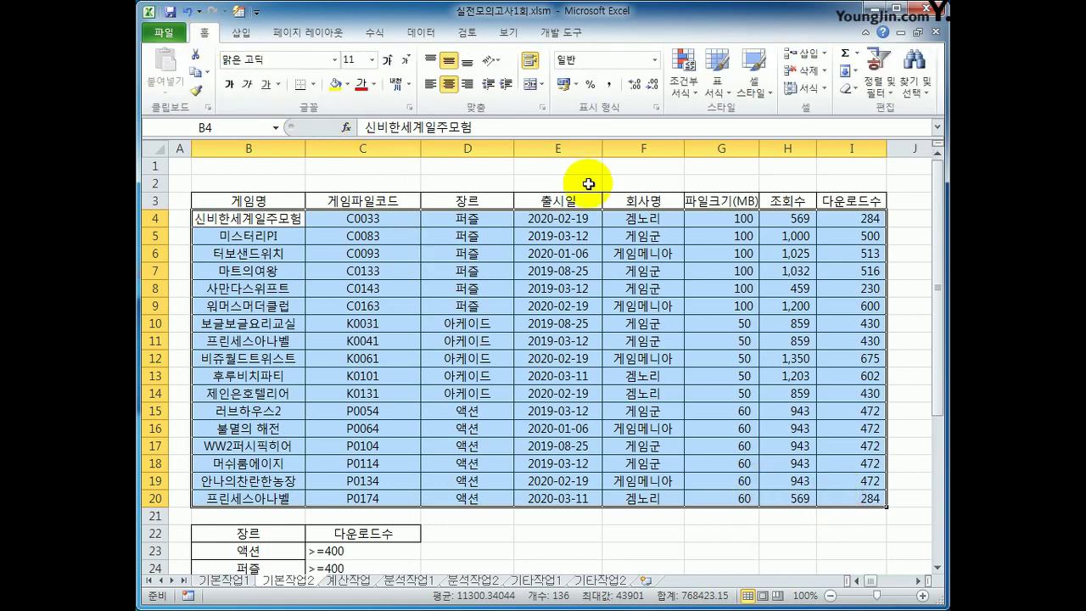
left_click(685, 92)
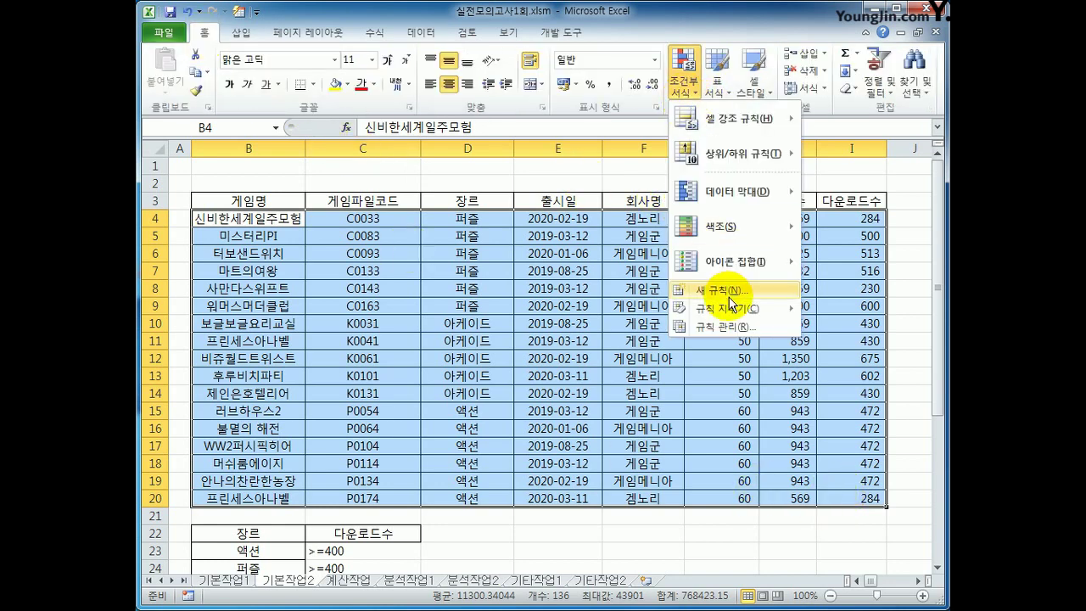
left_click(730, 295)
left_click(529, 278)
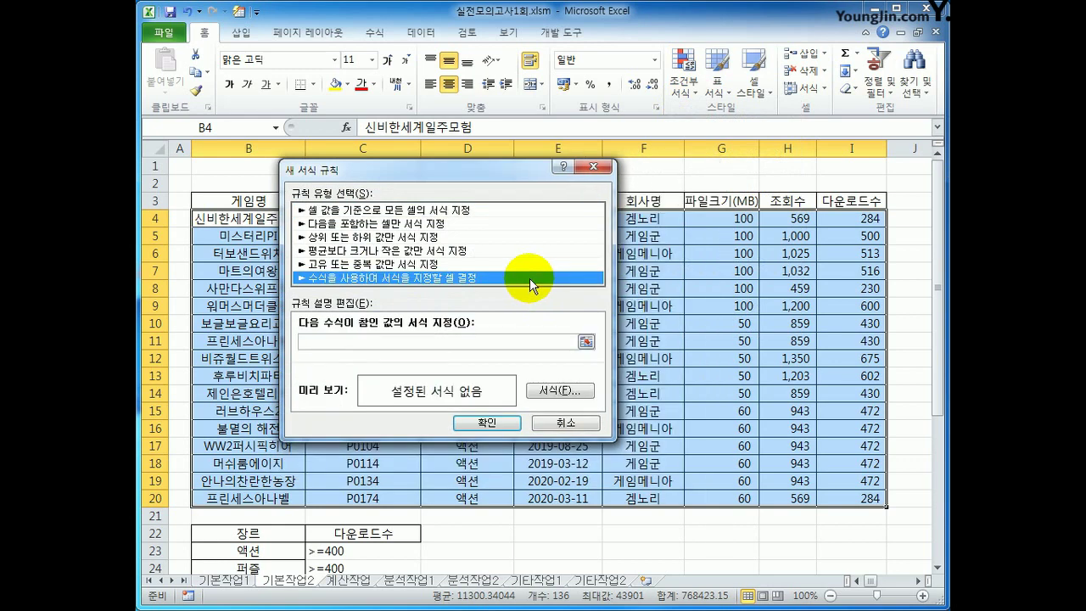
left_click(500, 341)
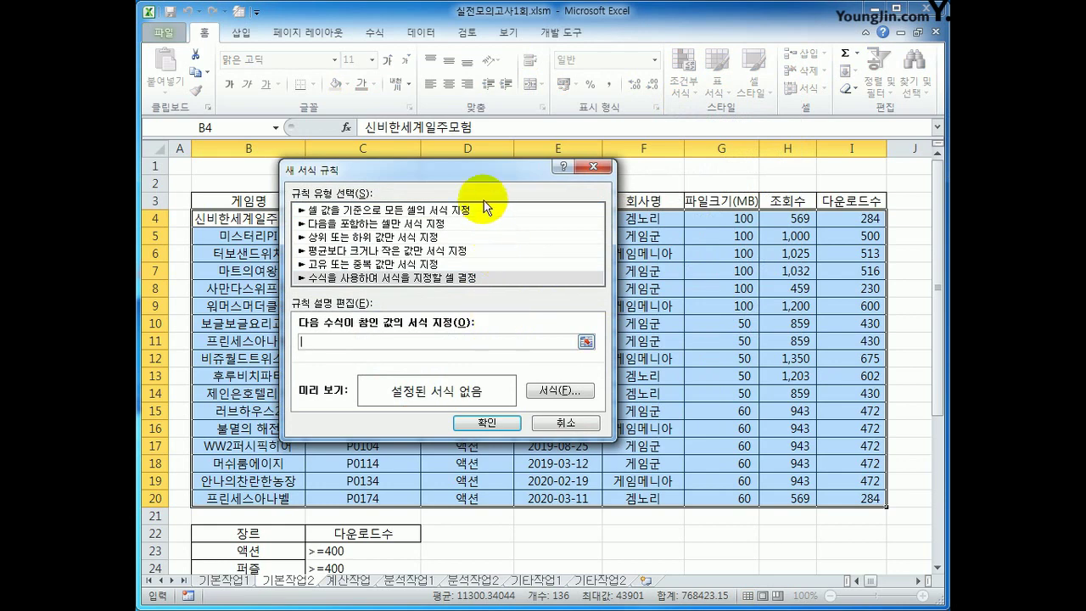
left_click_drag(482, 167, 664, 274)
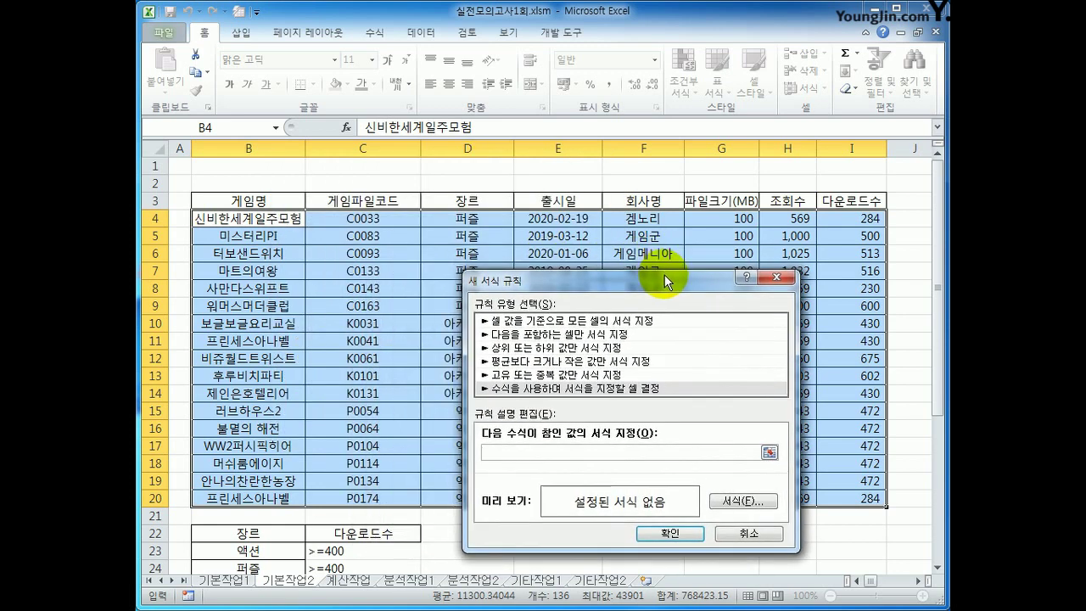
Step: Enter =month($E4) as the start of the rule formula, keeping only the column of the 출시일 reference absolute
type("ㅋ")
key("BackSpace")
type("ㅋ")
type("=month(")
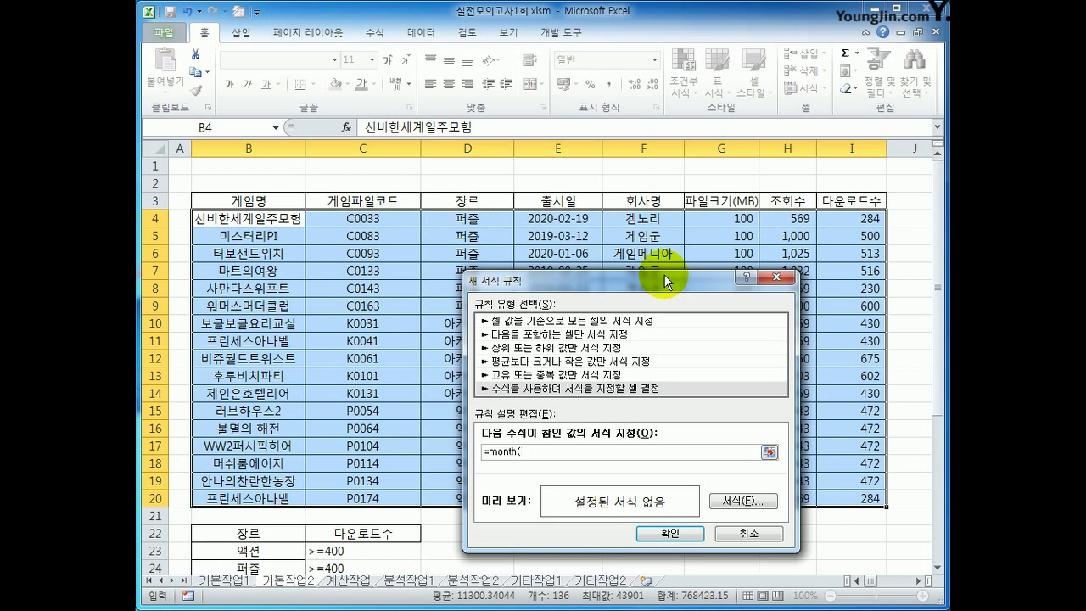
left_click(582, 220)
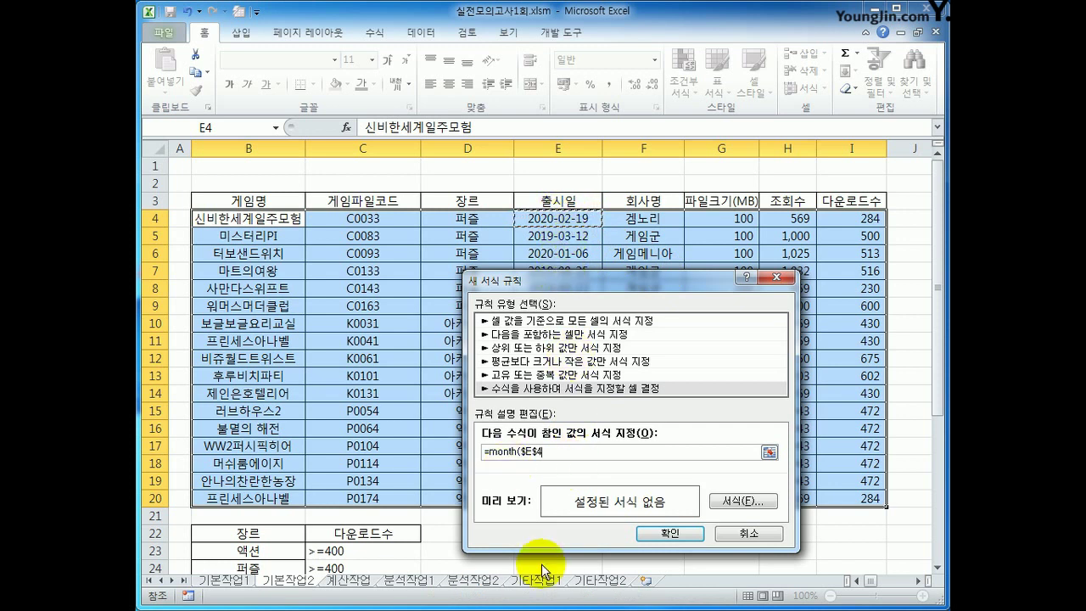
left_click_drag(518, 452, 537, 453)
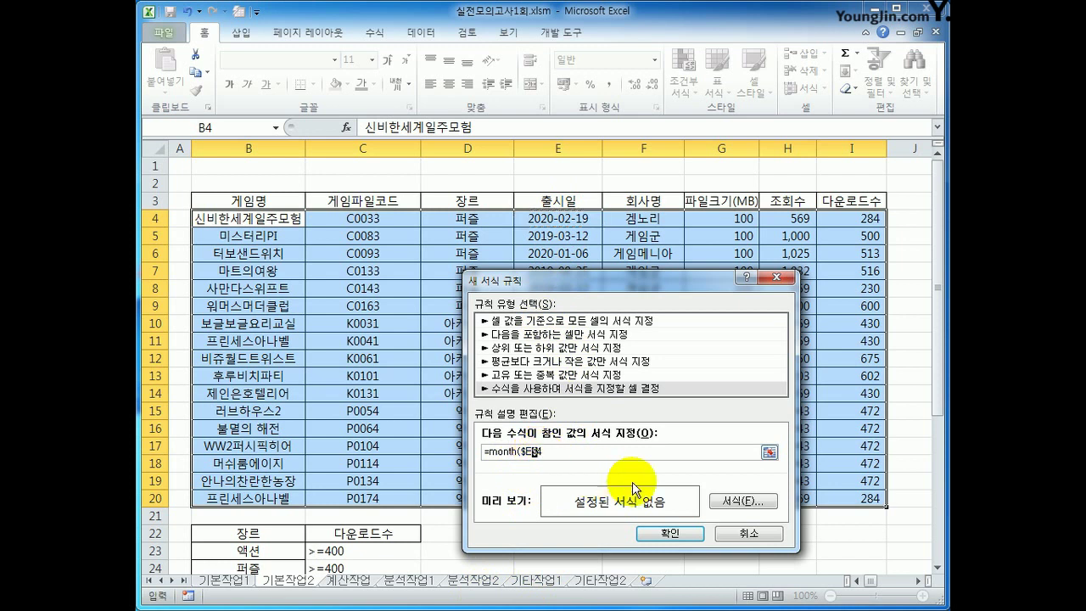
key("Delete")
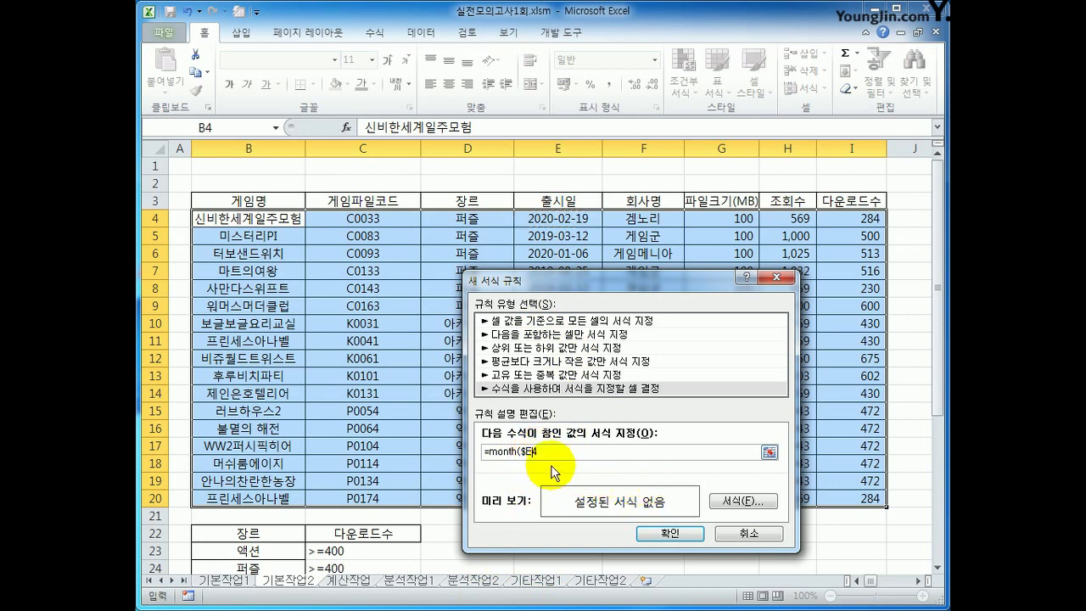
type(")")
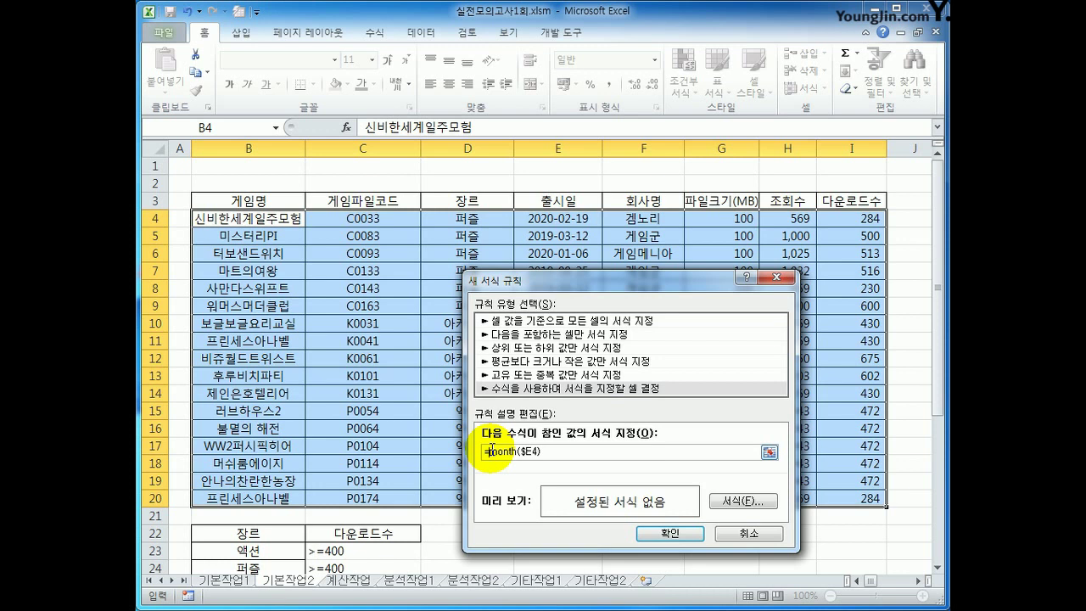
Step: Wrap the month expression in MOD to complete the rule formula as =mod(month($E4),2)=1
type("eod")
type("(")
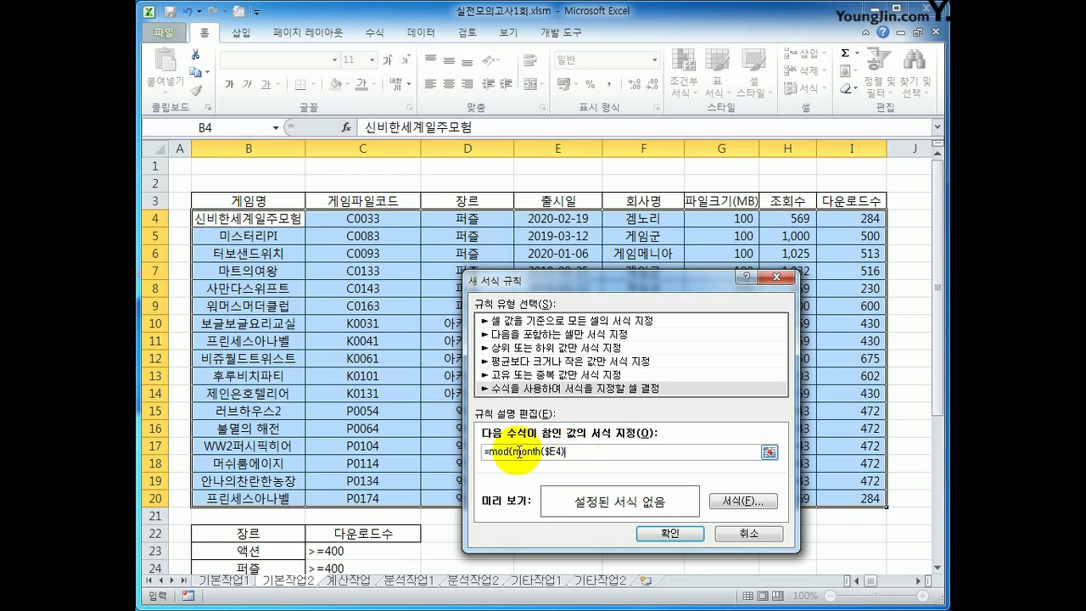
left_click_drag(512, 451, 577, 452)
left_click(572, 452)
type(",")
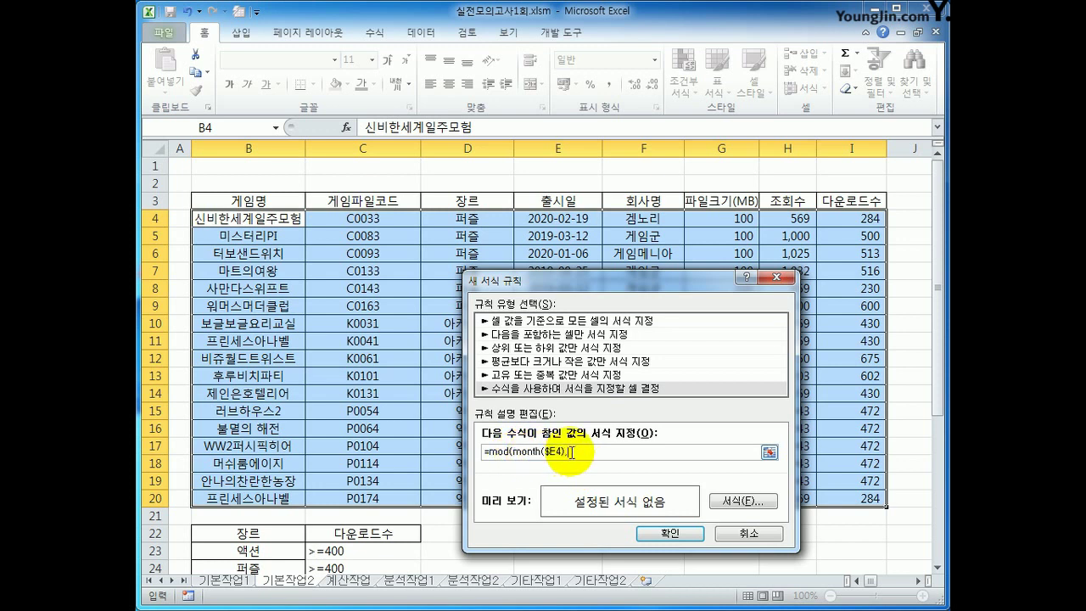
type("2")
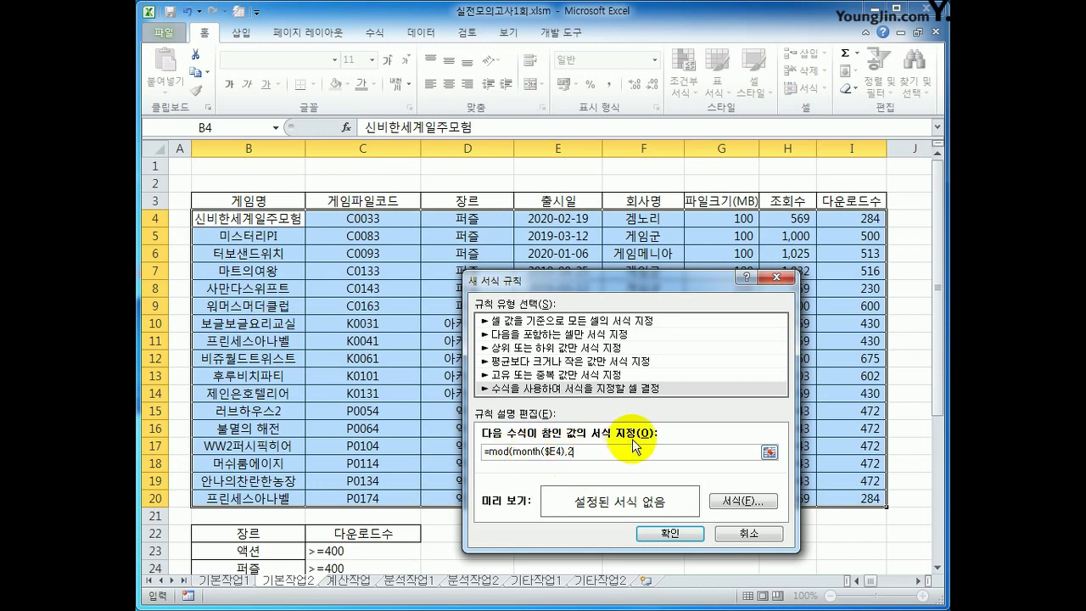
type(")")
type("=1")
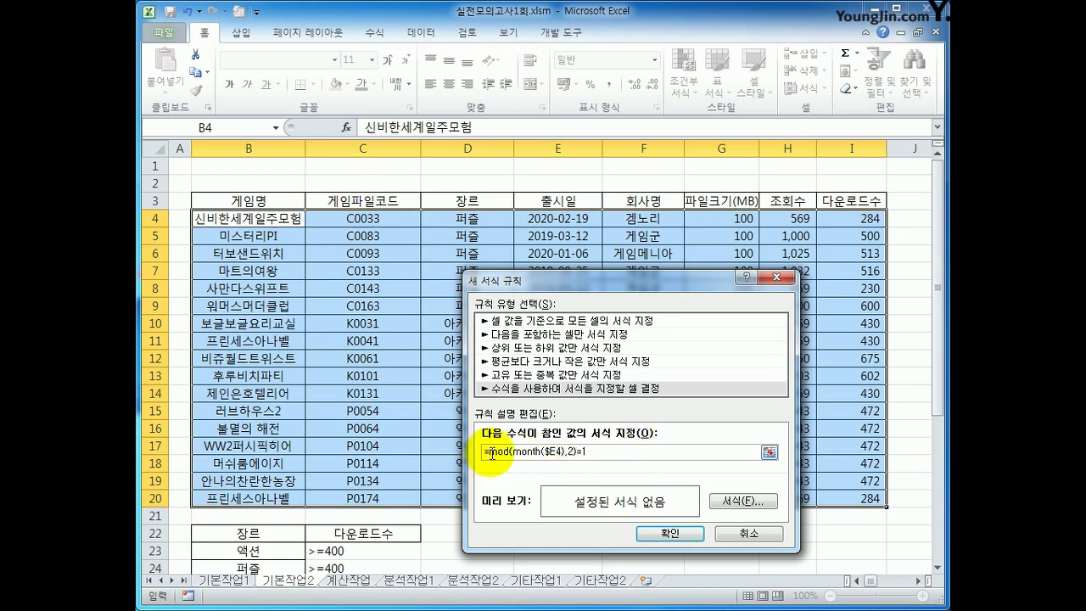
left_click_drag(494, 454, 510, 452)
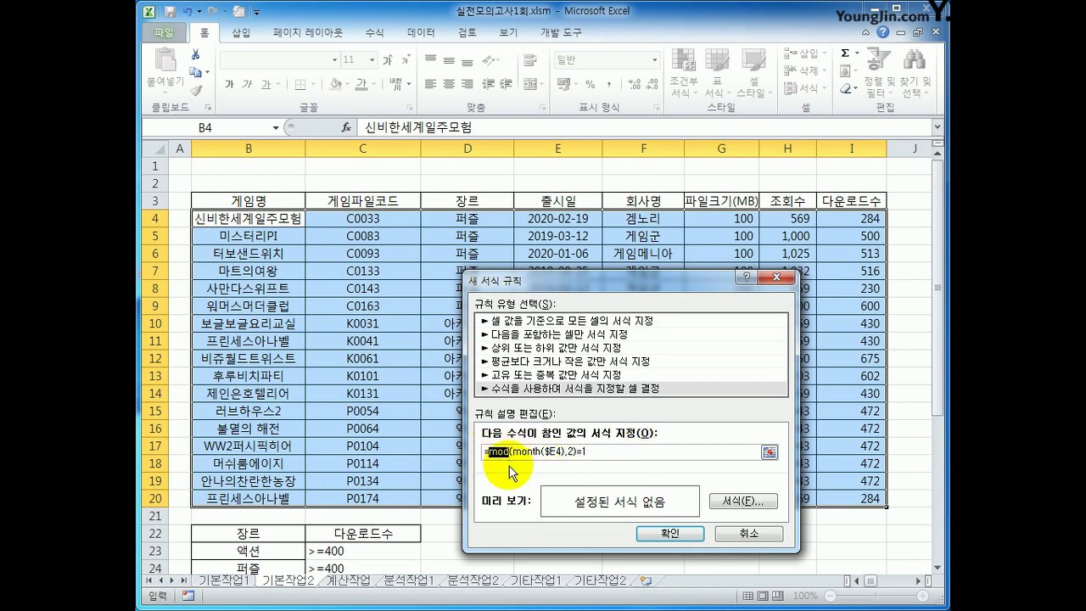
left_click(592, 453)
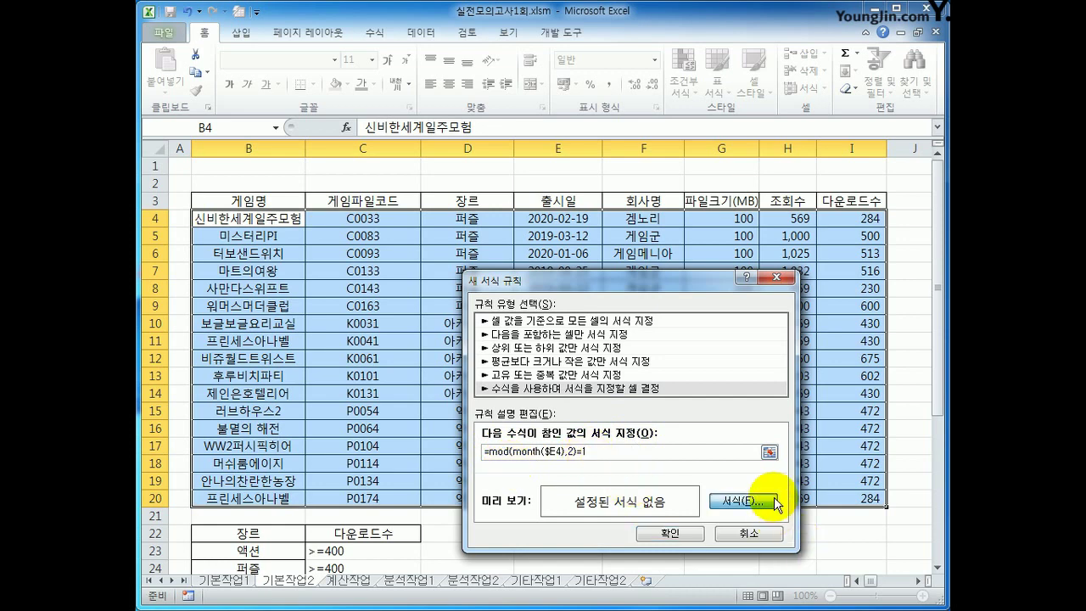
Step: Set the rule's format to the 기울임꼴 font style in standard red and apply the rule to the data
left_click(741, 501)
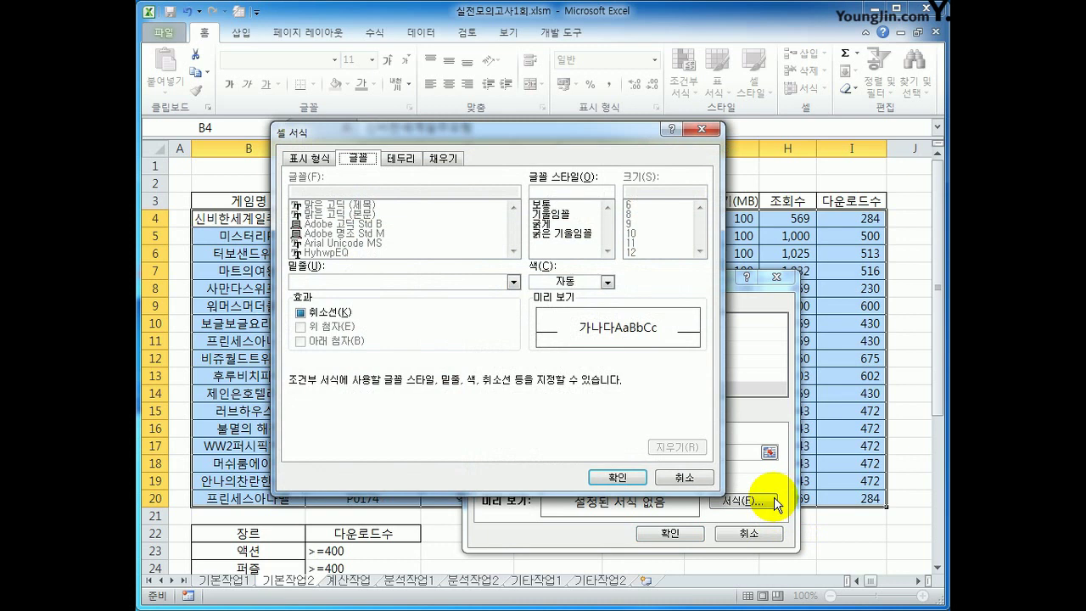
left_click(563, 215)
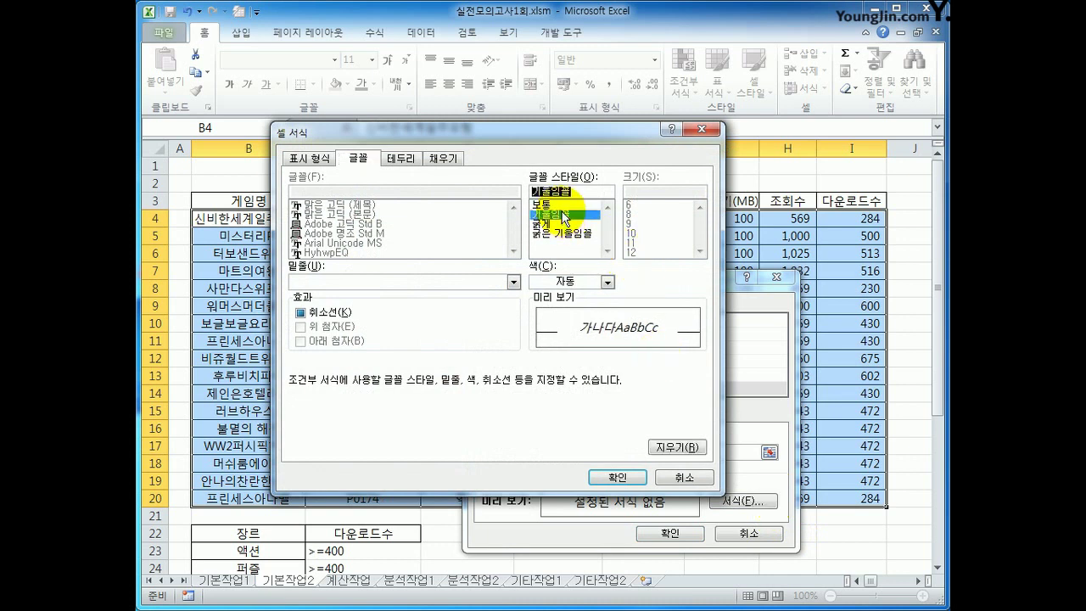
left_click(606, 282)
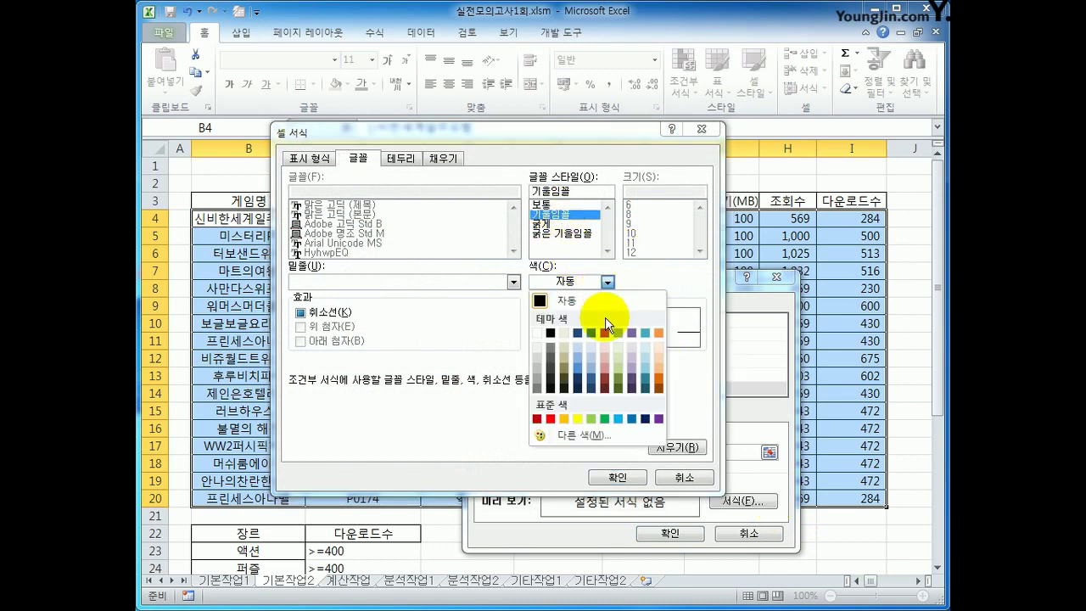
left_click(556, 422)
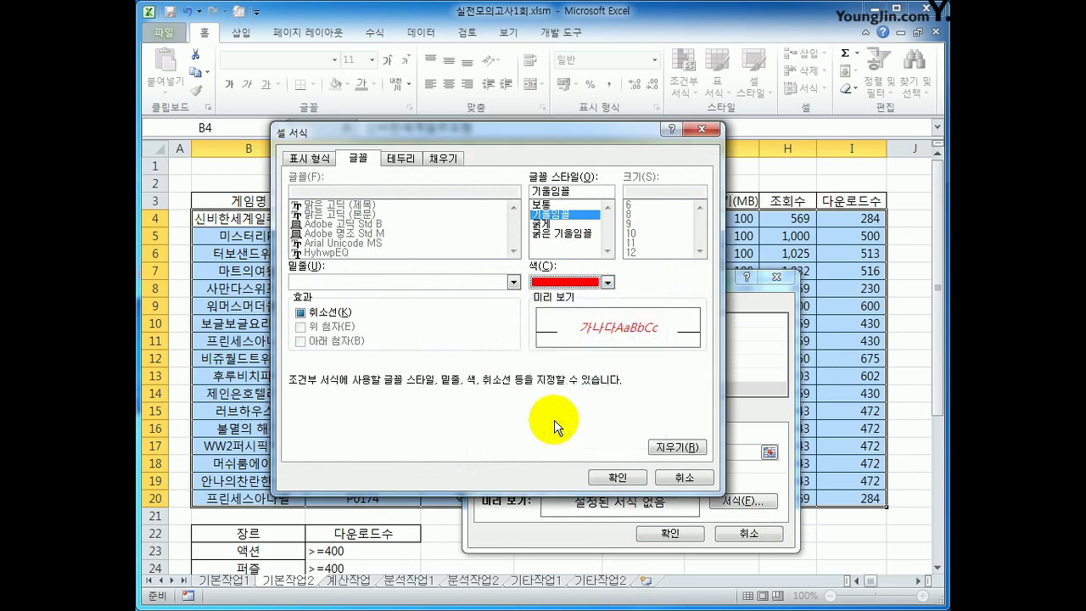
left_click(615, 478)
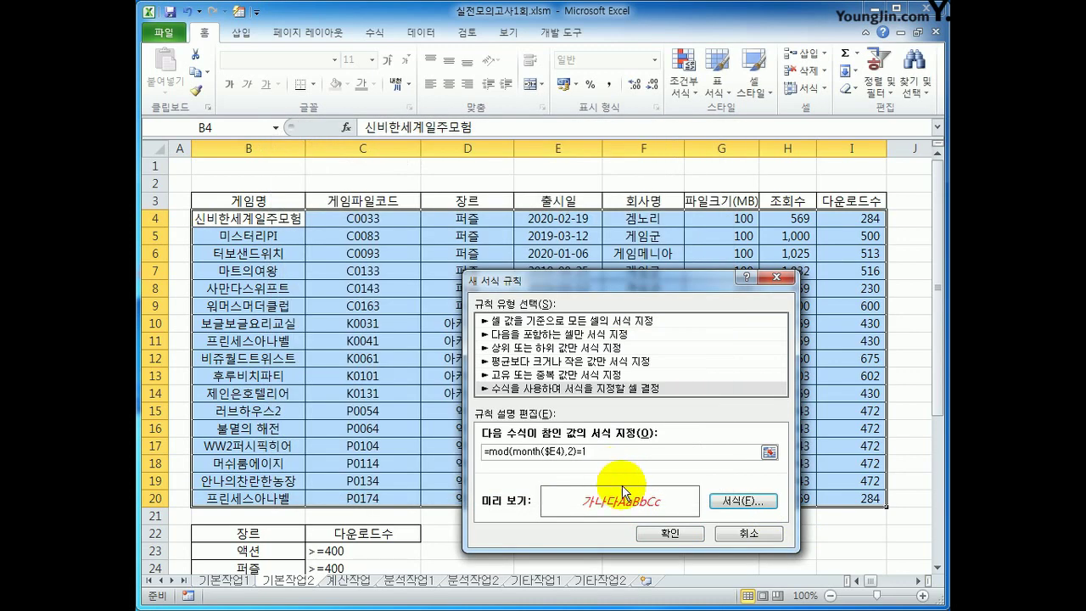
left_click(669, 534)
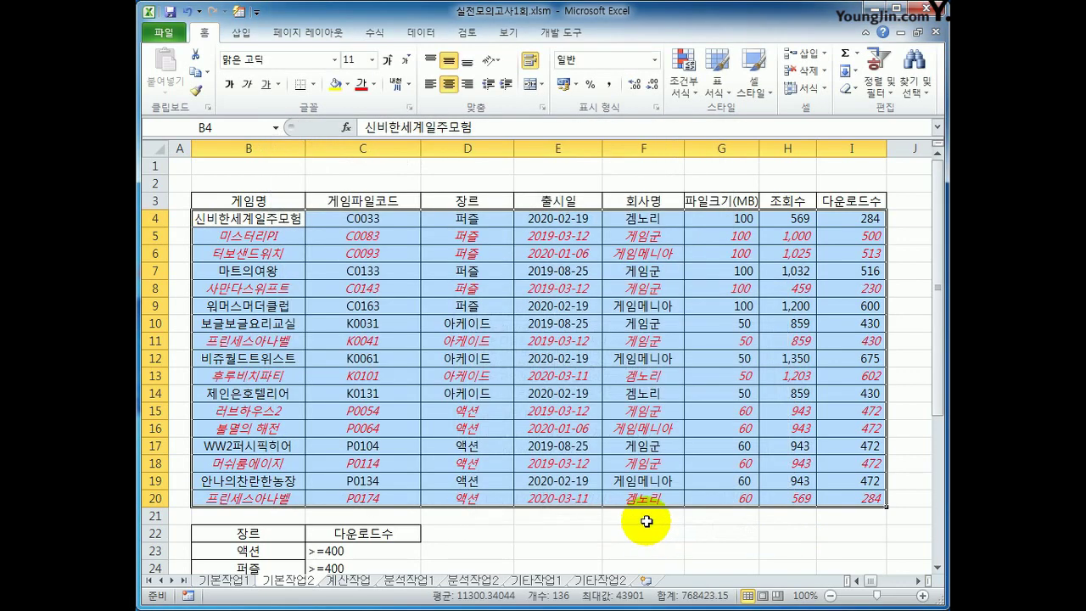
left_click(559, 234)
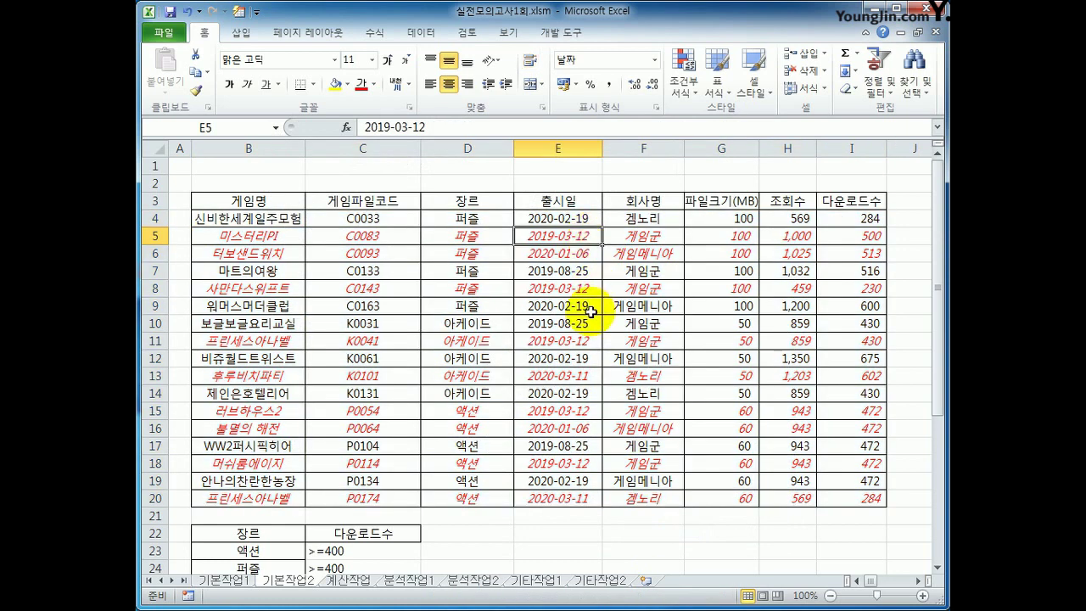
Step: Check the 출시일 dates of several formatted rows against the odd-month rule
left_click(581, 416)
left_click(582, 429)
left_click(582, 463)
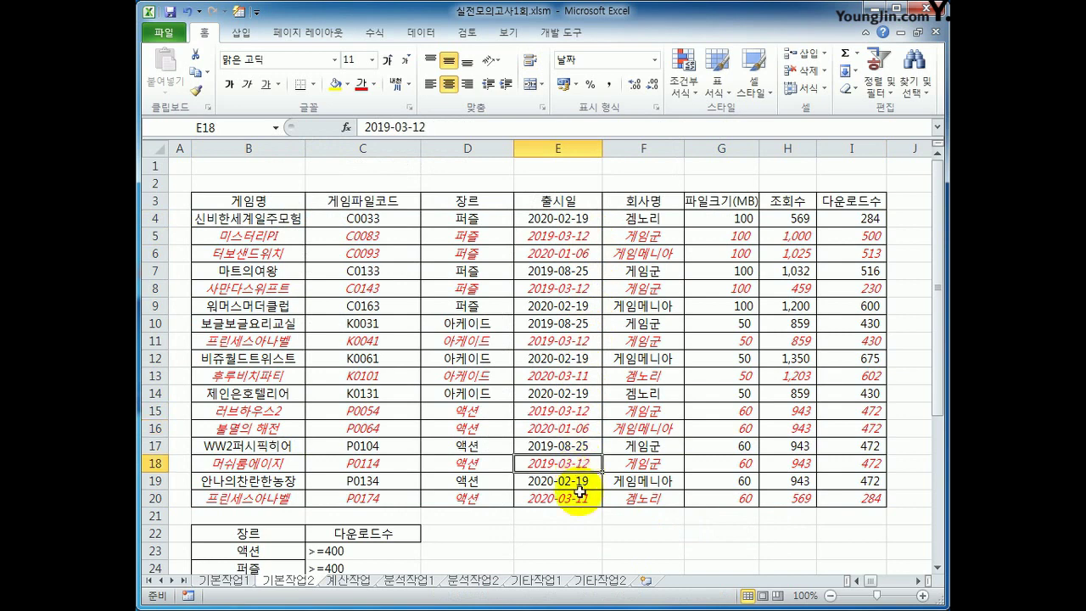
left_click(580, 498)
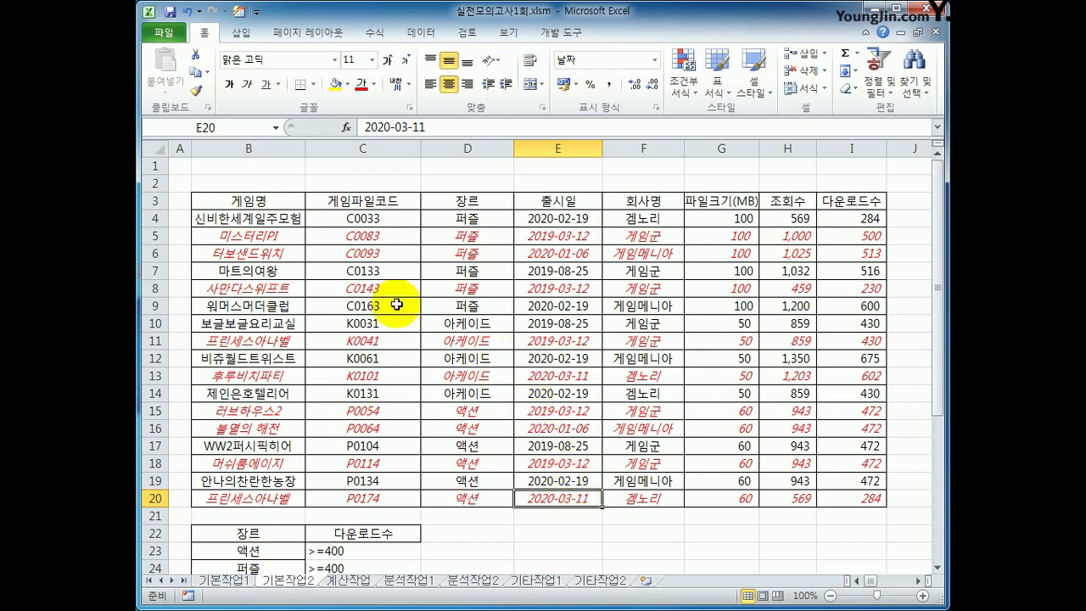
Step: Set the game table B3:I20, including its header row, as the sheet's print area
left_click_drag(284, 203, 852, 499)
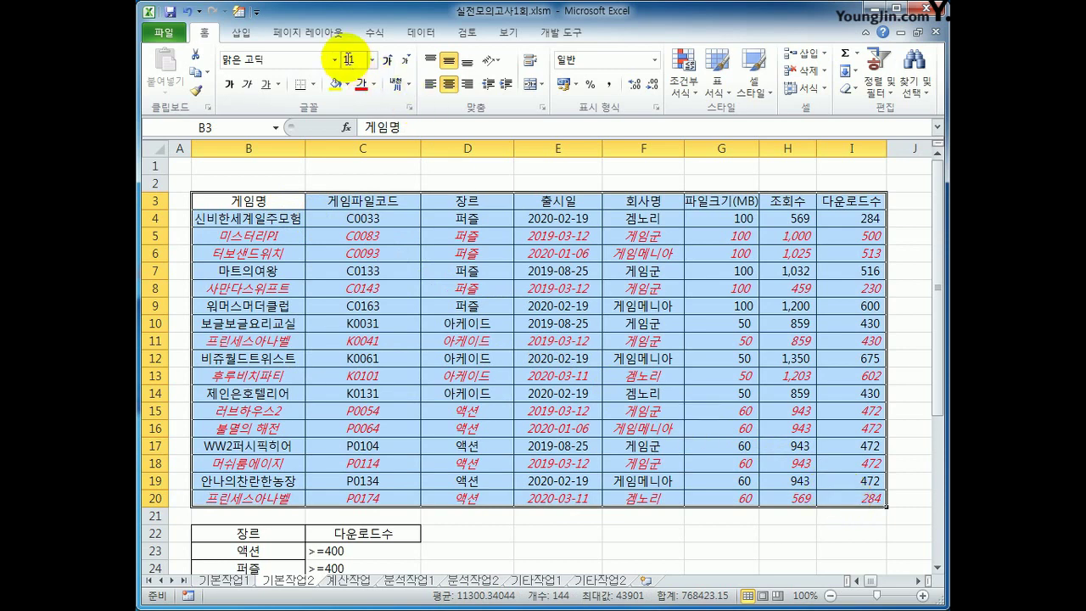
left_click(330, 36)
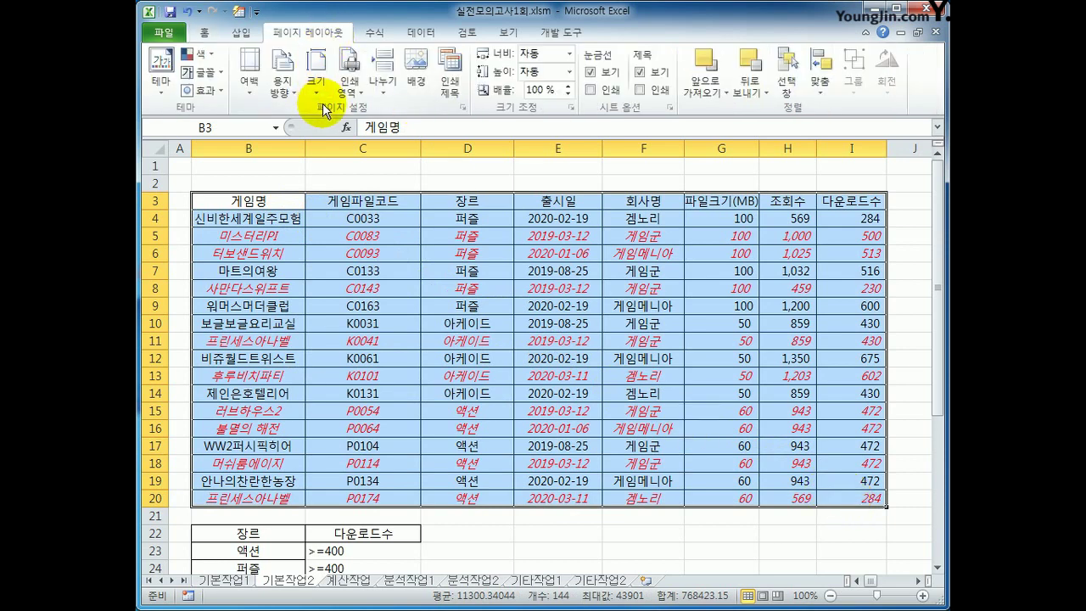
left_click(355, 93)
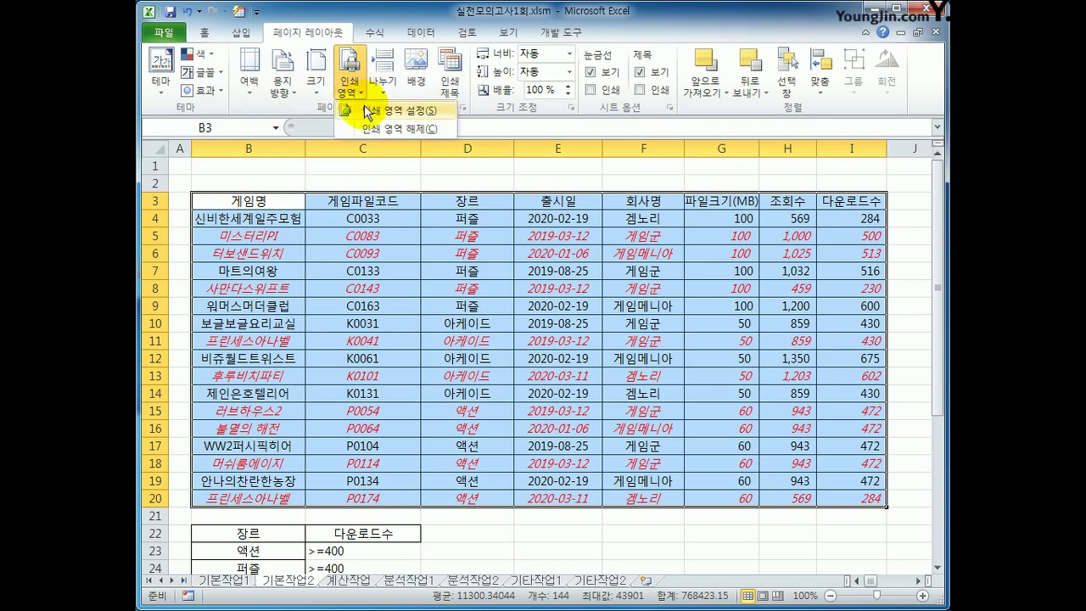
left_click(367, 112)
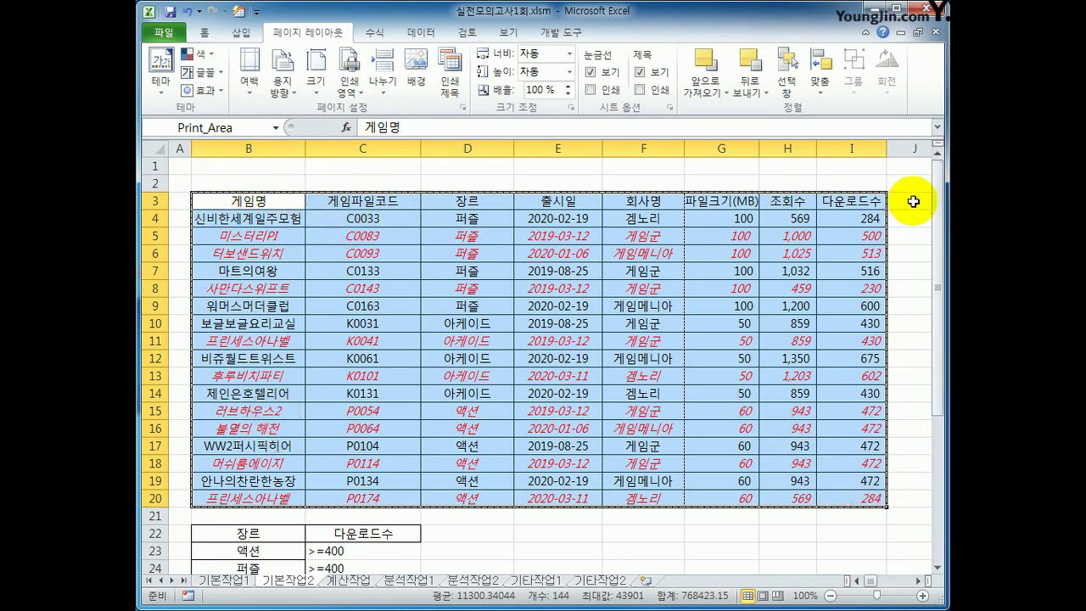
left_click_drag(250, 126, 142, 127)
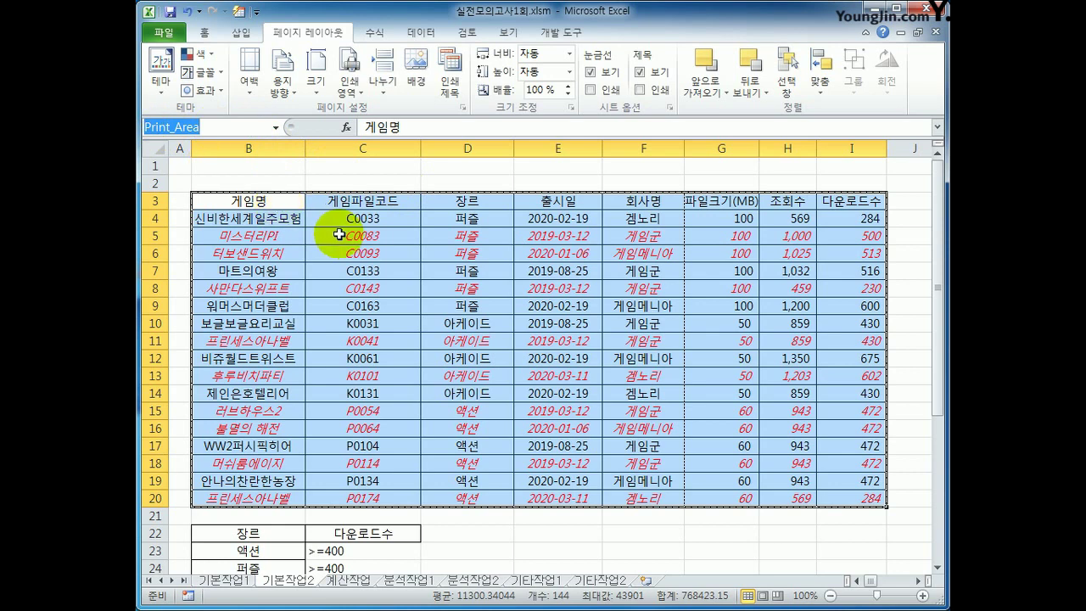
key("Escape")
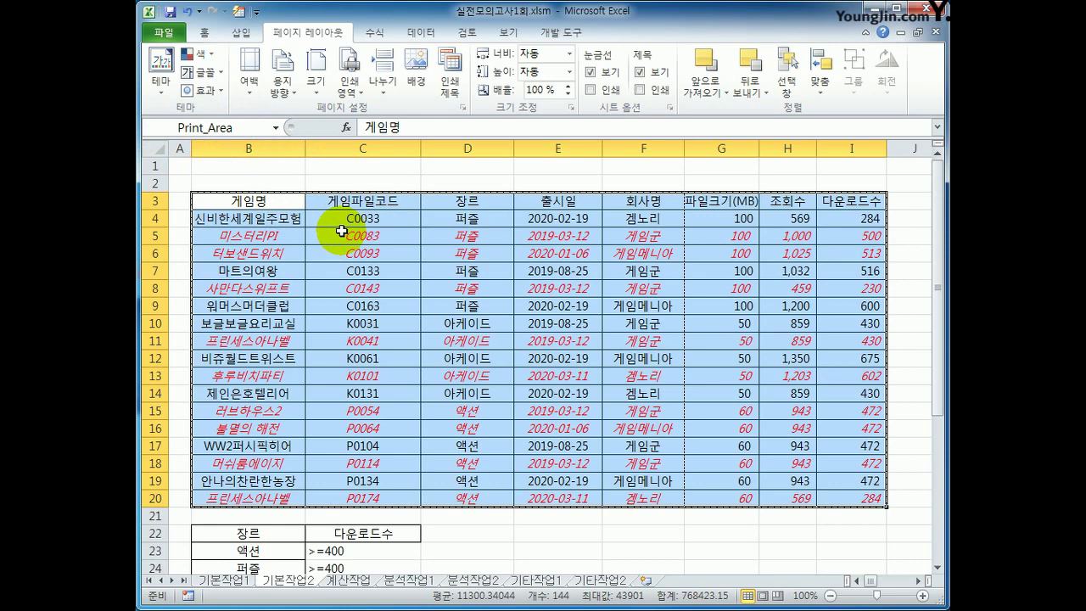
Step: Set the paper orientation to 가로 (landscape) and centre the printout on the page both horizontally and vertically
left_click(285, 81)
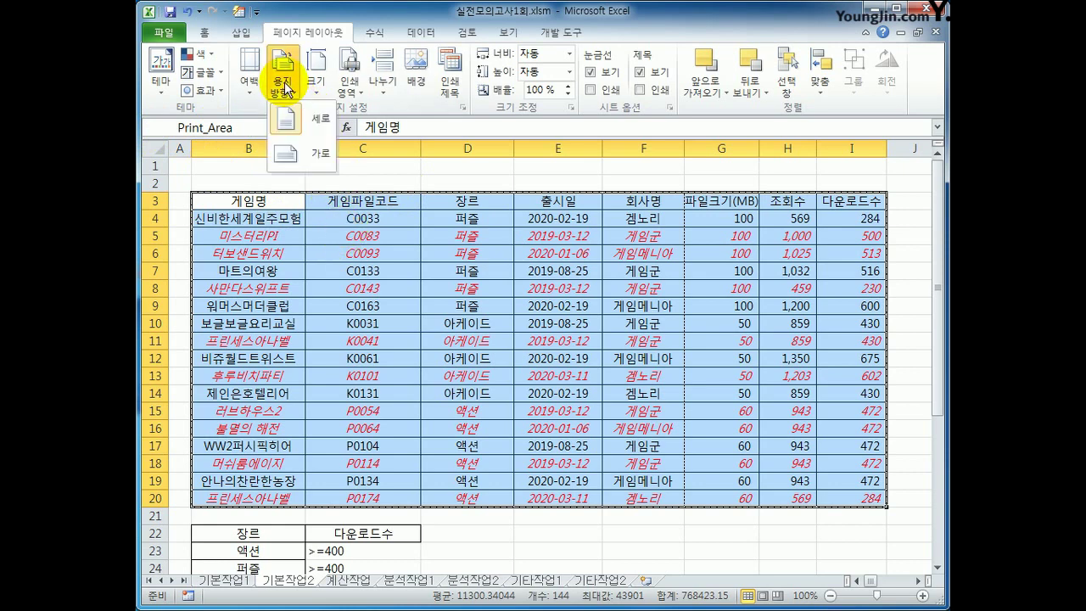
left_click(284, 146)
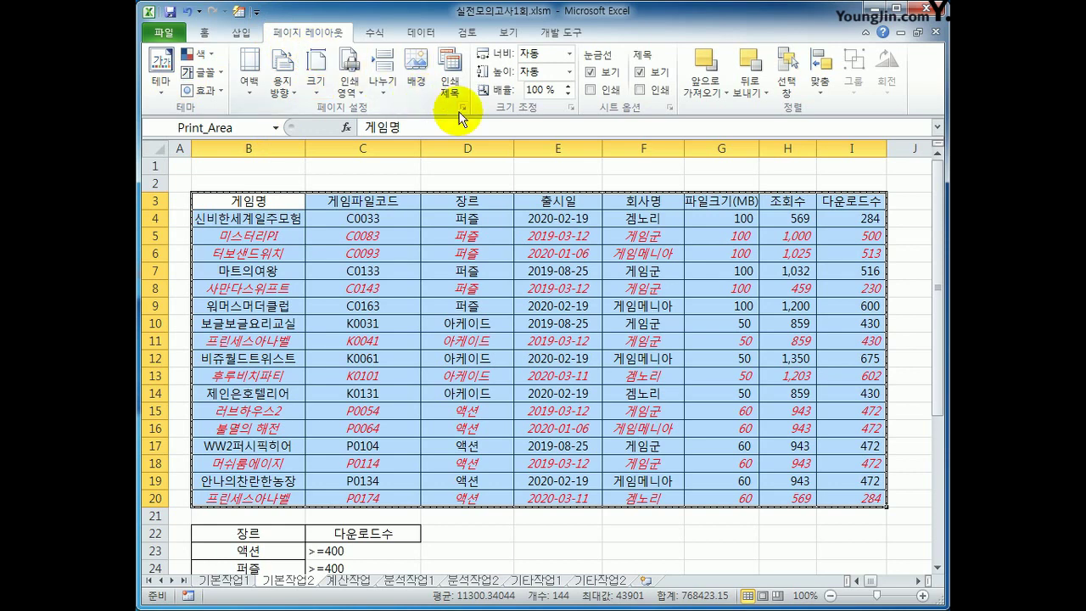
left_click_drag(567, 246, 556, 183)
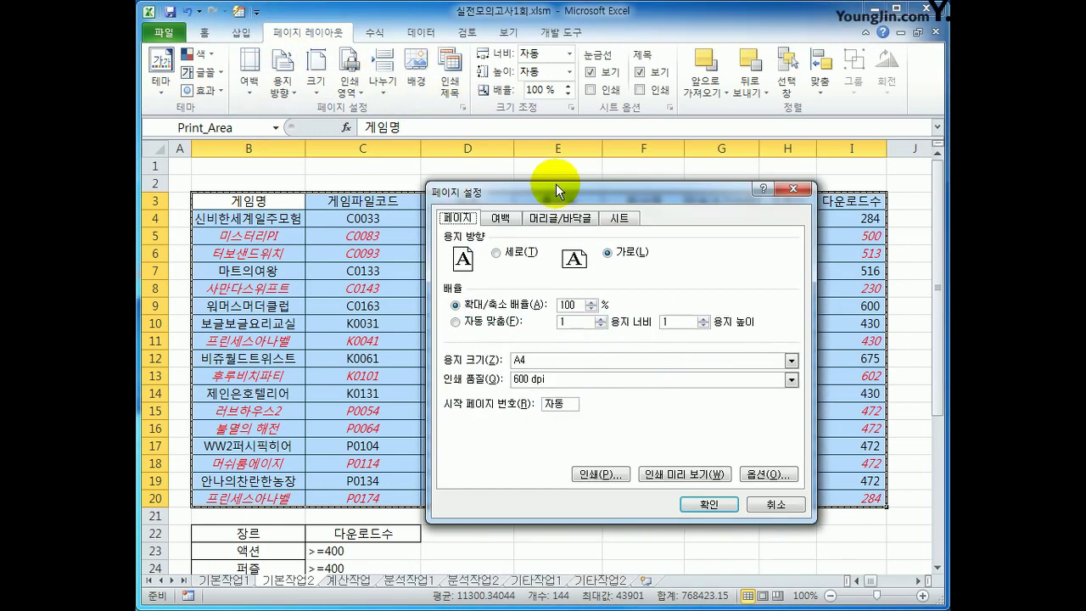
left_click(500, 206)
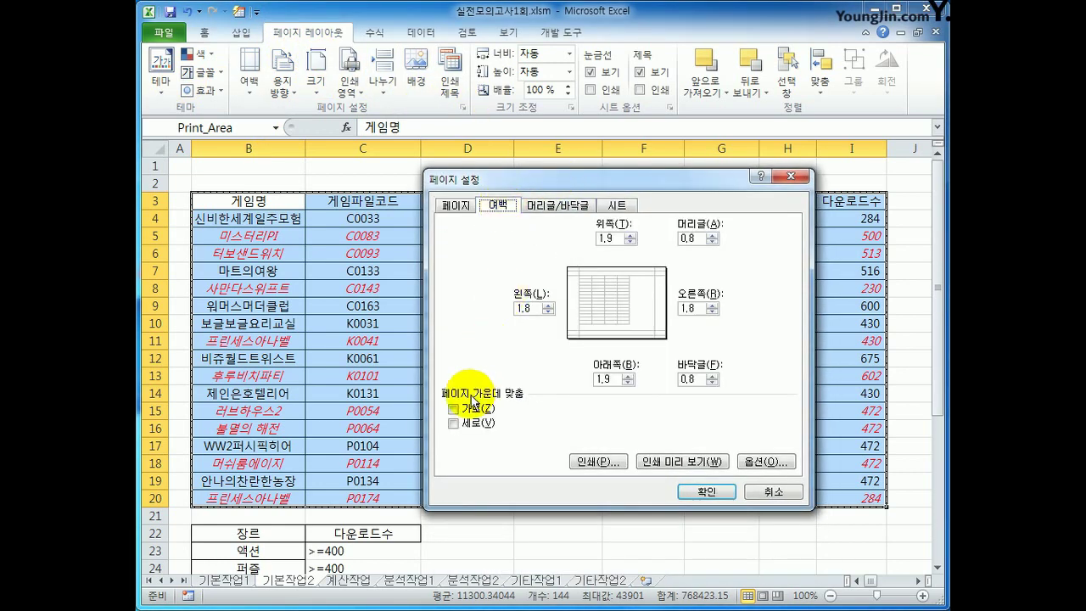
left_click(475, 410)
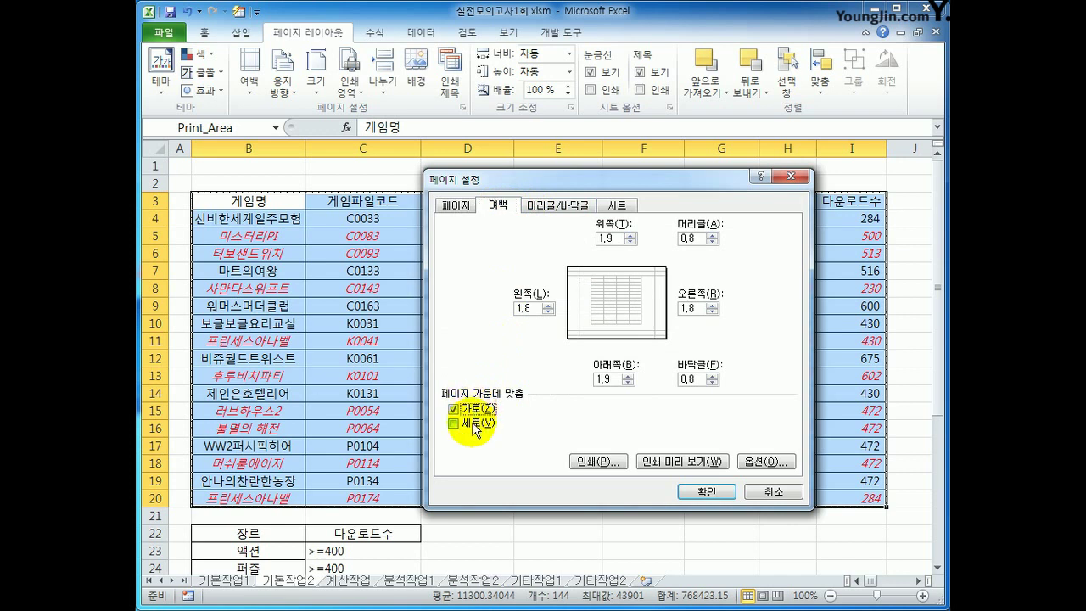
left_click(474, 424)
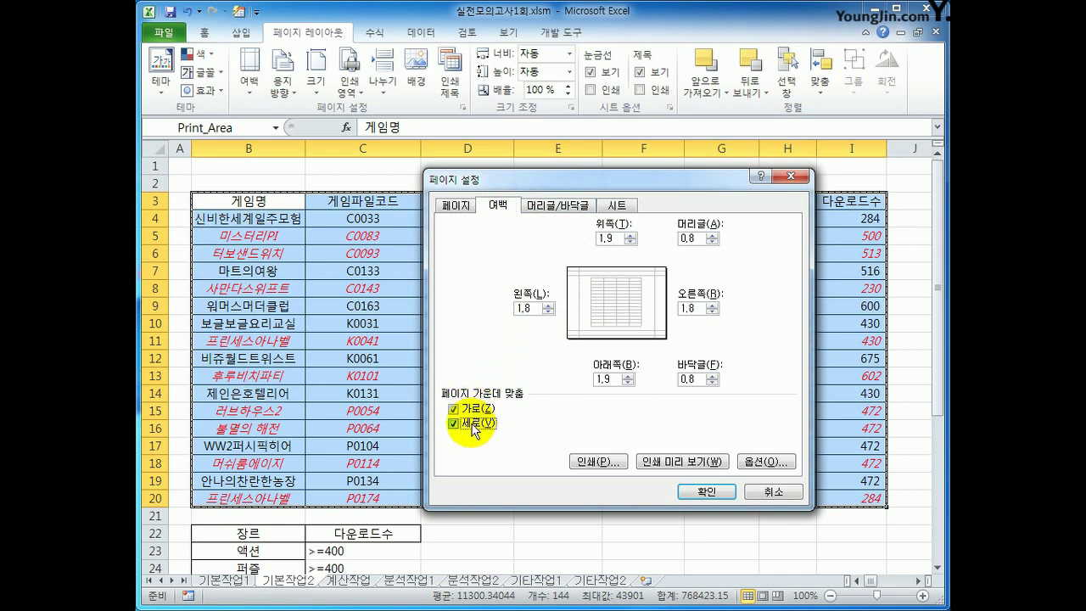
Step: Add a custom footer reading 총 &[페이지 번호] 페이지 in the centre section and apply the page setup
left_click(551, 207)
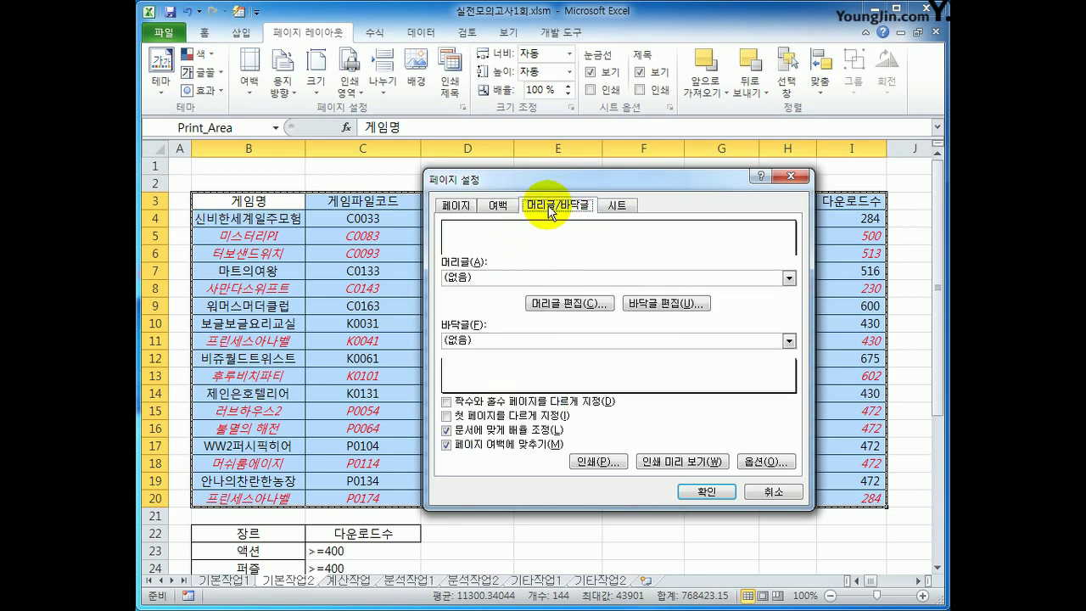
left_click(658, 303)
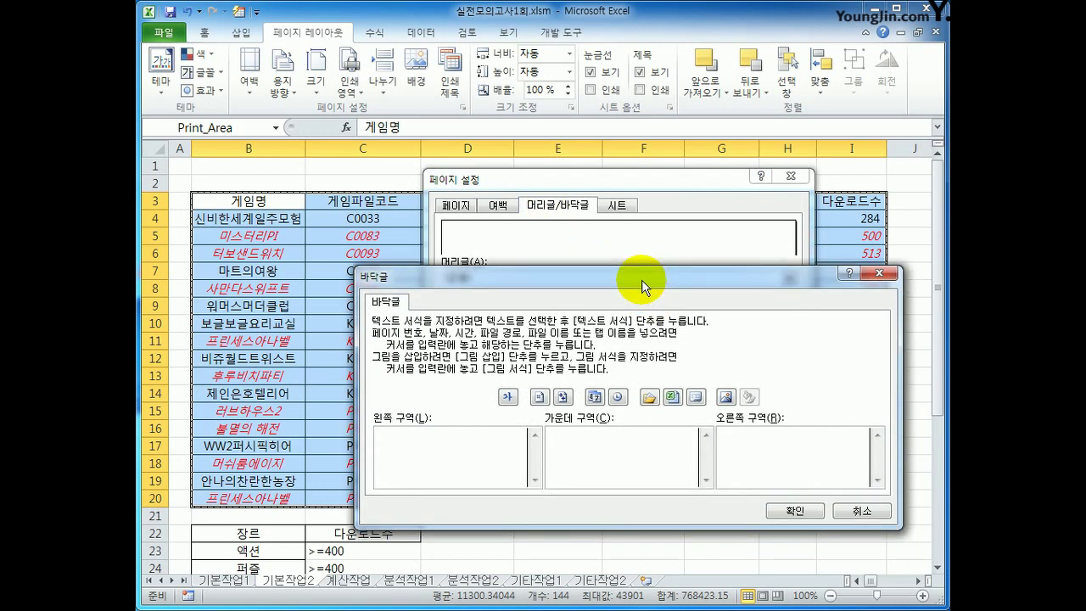
left_click_drag(642, 287, 575, 137)
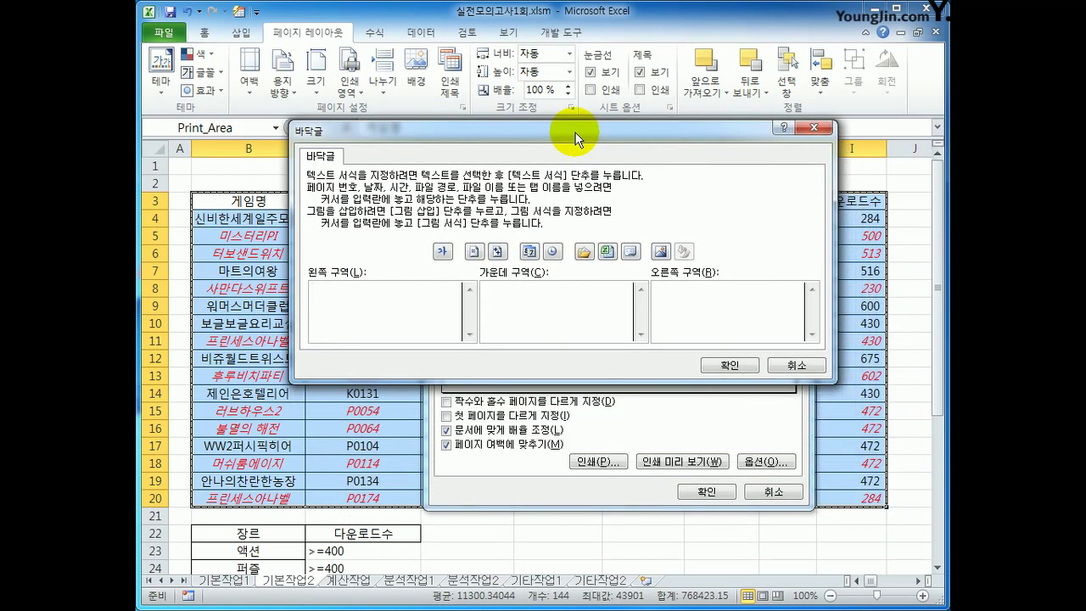
left_click(560, 296)
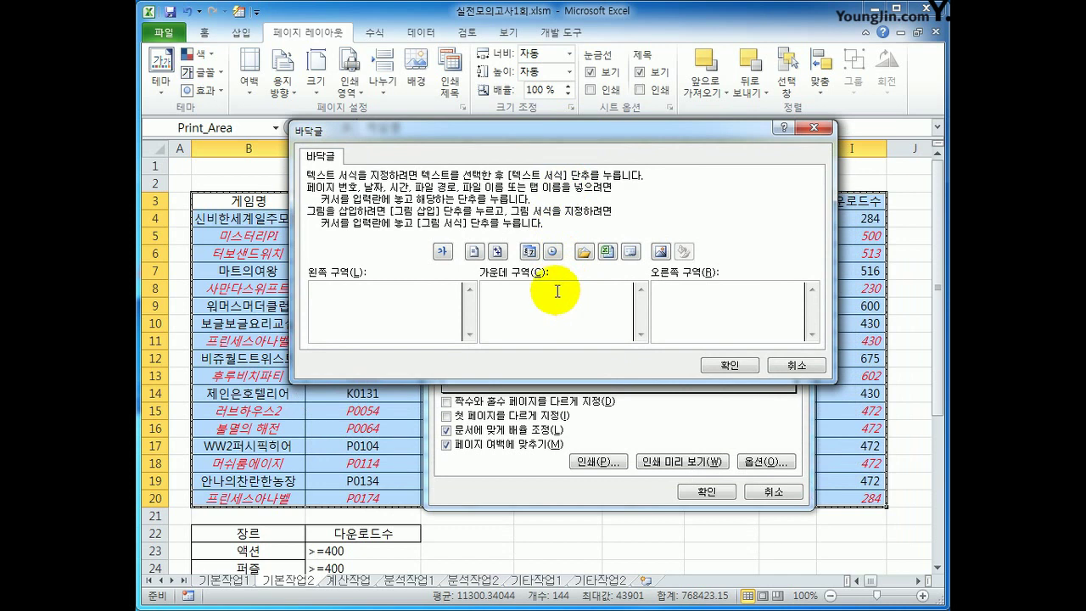
type("dh")
key("BackSpace")
key("BackSpace")
type("쪽")
left_click(475, 252)
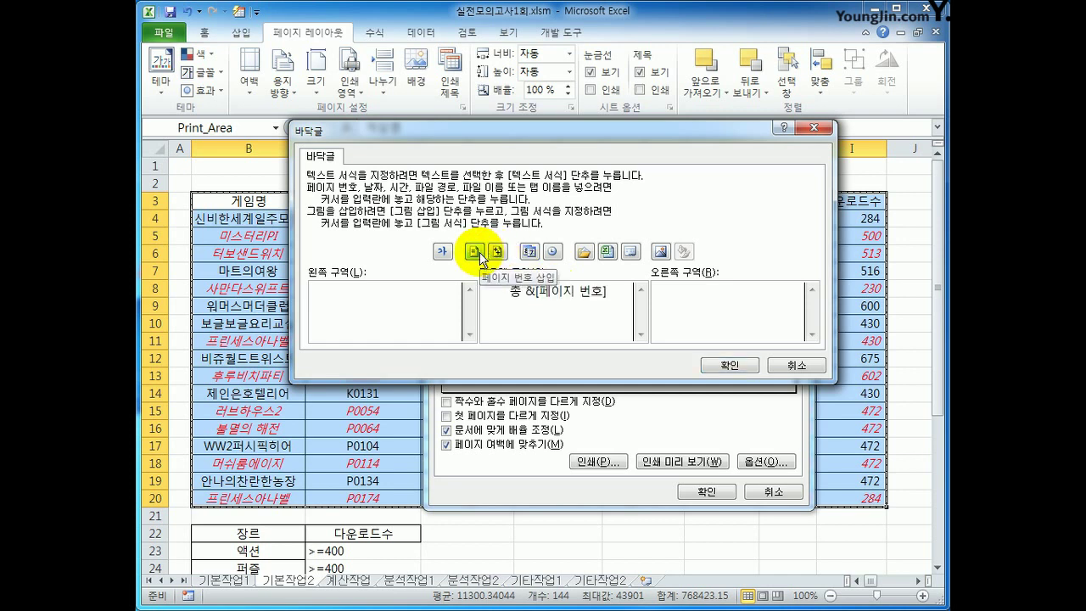
type("페이지")
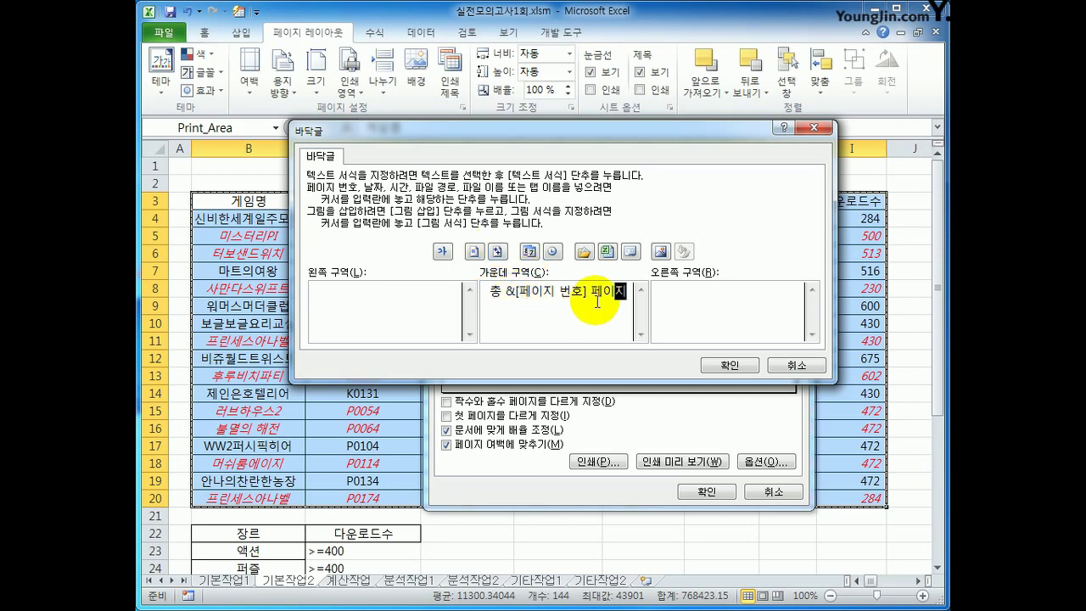
left_click(712, 365)
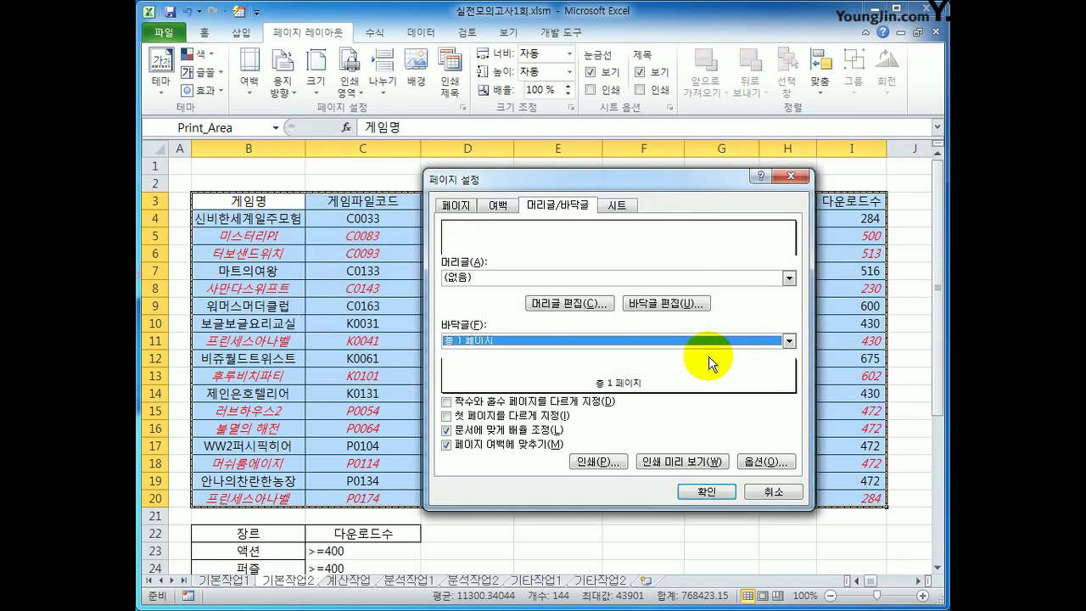
left_click(705, 493)
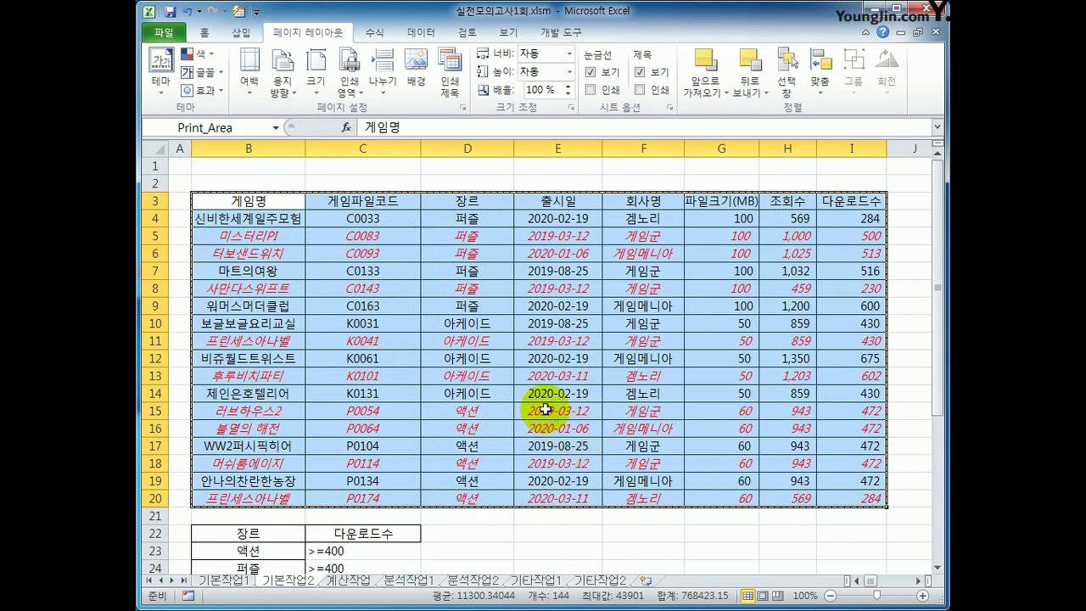
Step: Preview the printout to check its landscape layout, centring and footer, and return to the sheet
left_click(170, 34)
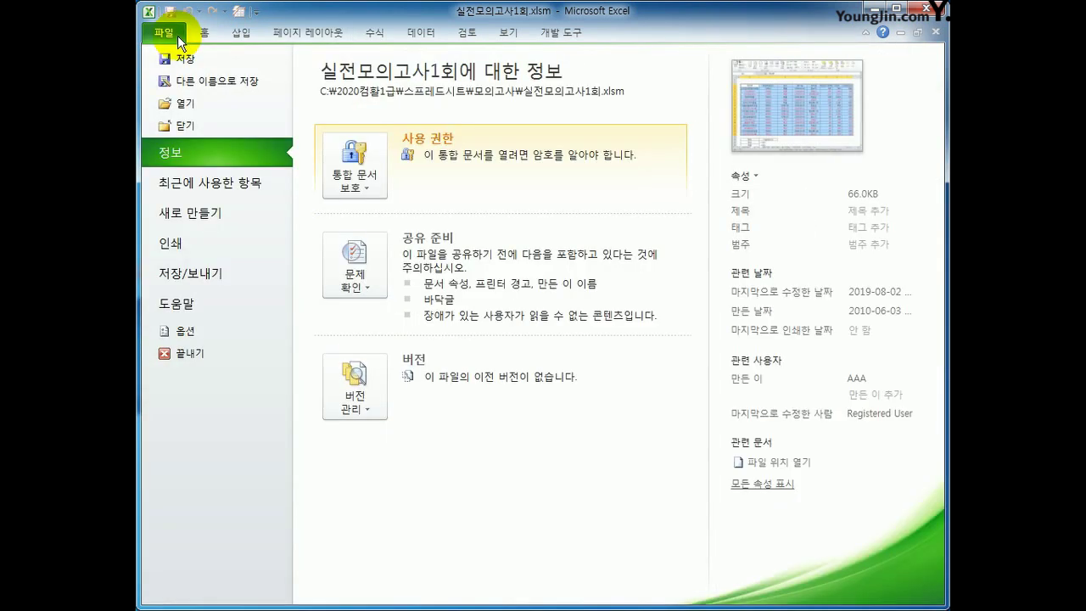
left_click(213, 256)
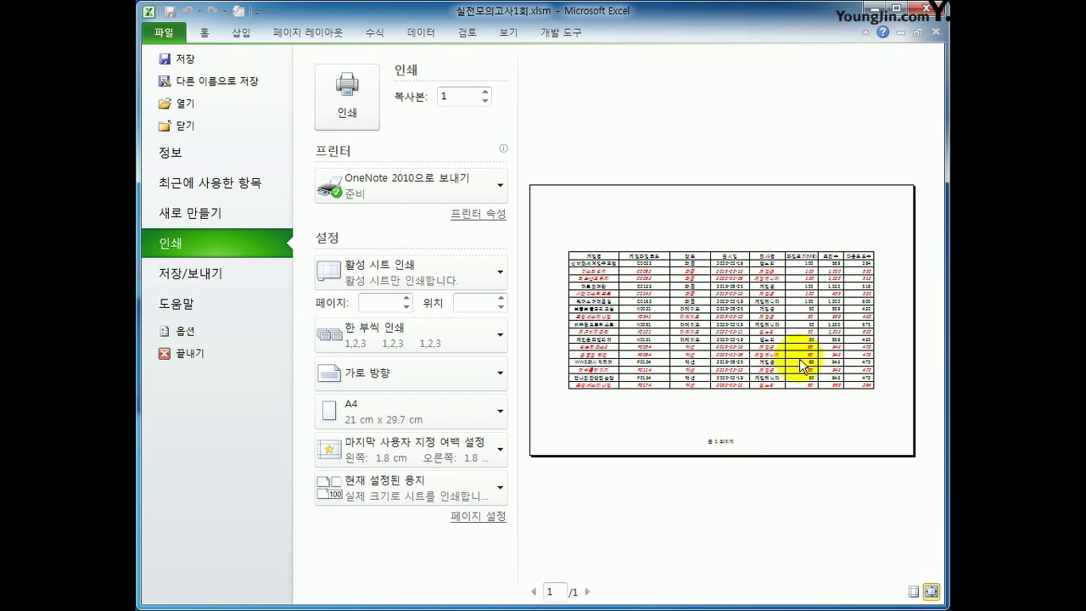
left_click(204, 33)
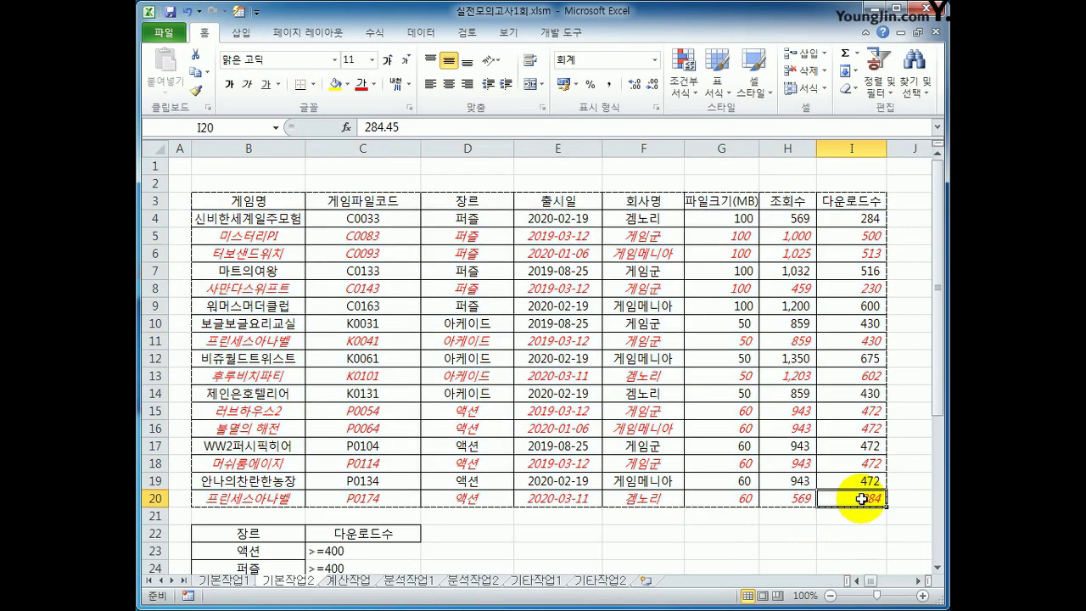
left_click(864, 498)
Step: On the 계산작업 sheet, enter =LEFT(A4,1) in C4 to extract the first character of the 게임코드
left_click(352, 584)
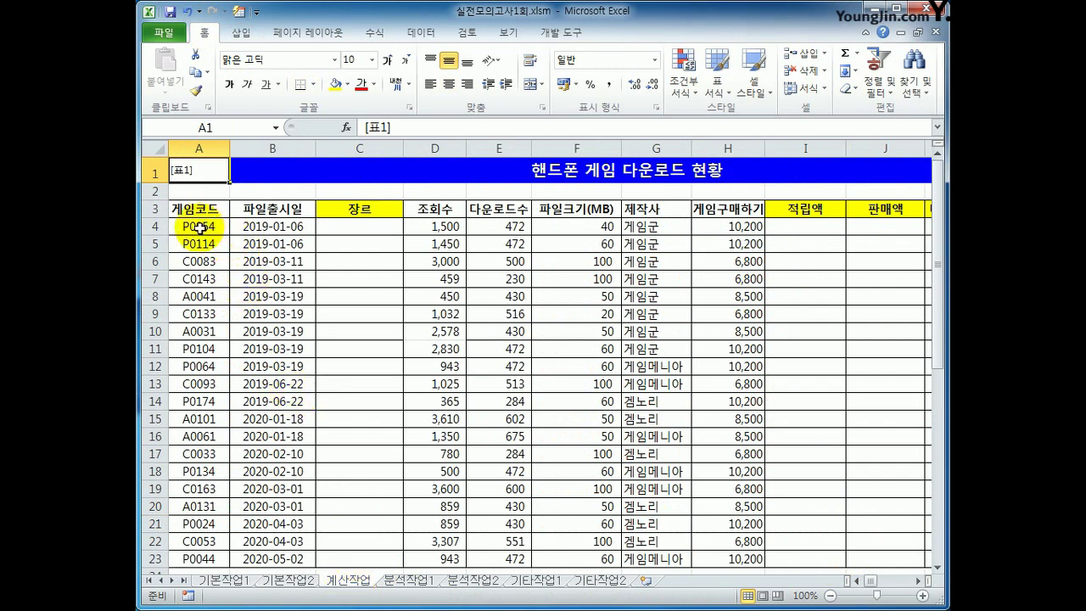
left_click(378, 226)
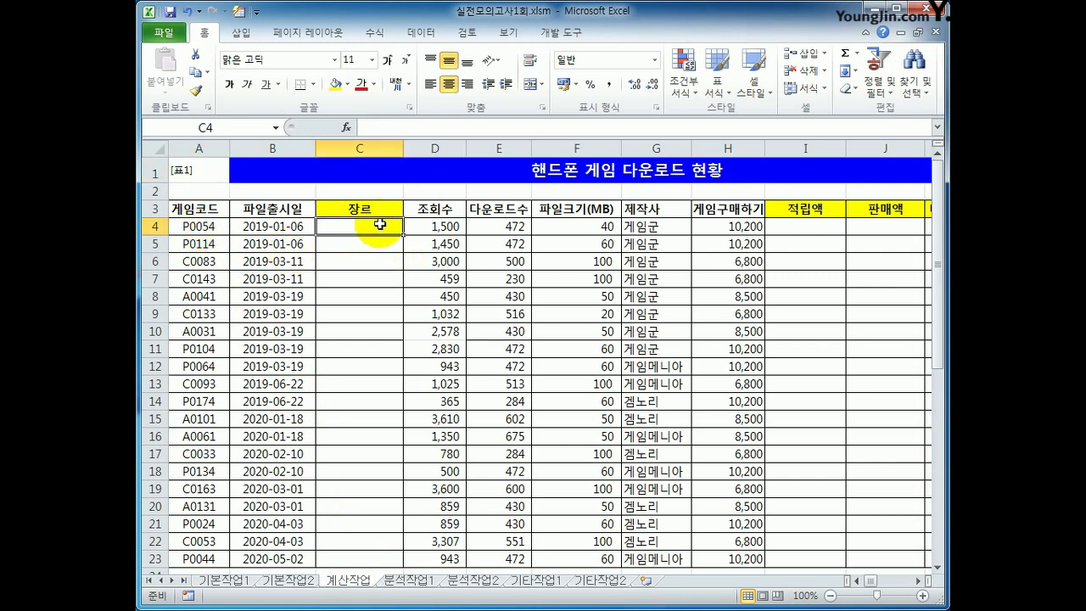
left_click(183, 225)
left_click(324, 227)
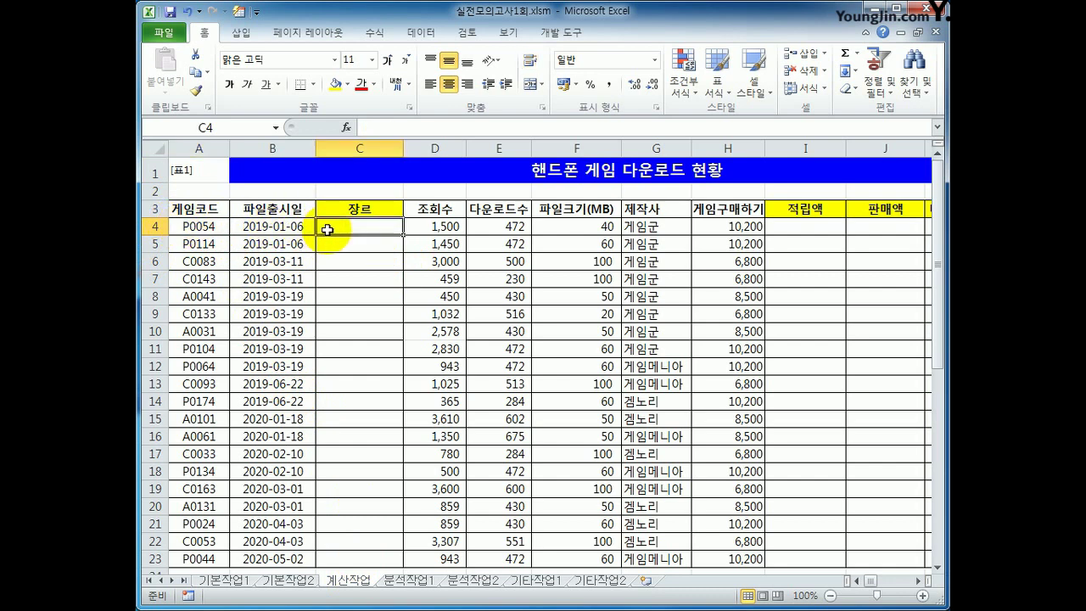
type("=")
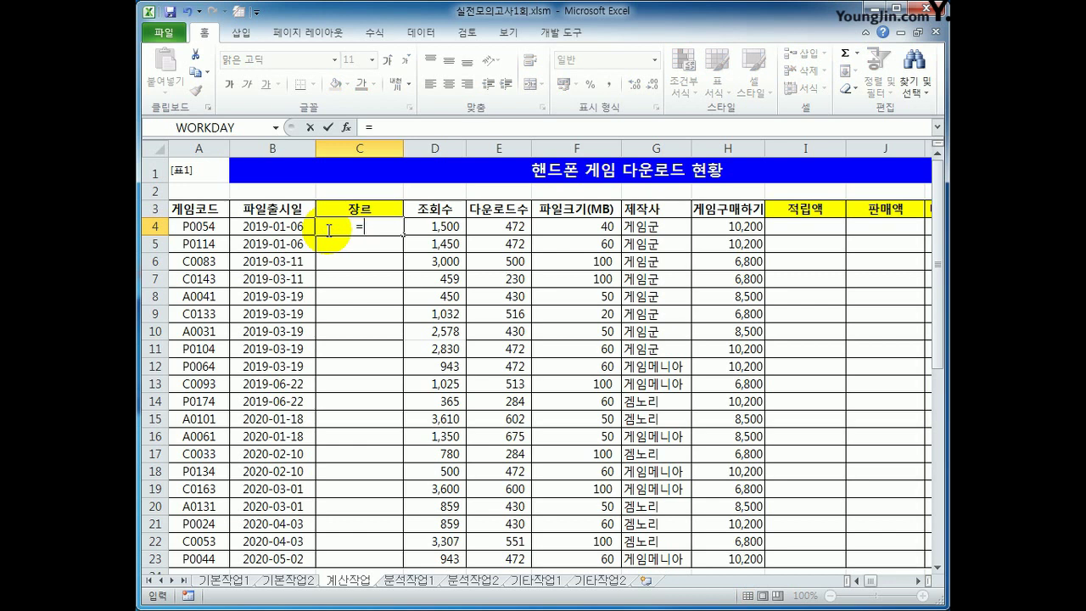
key("BackSpace")
type("=lef")
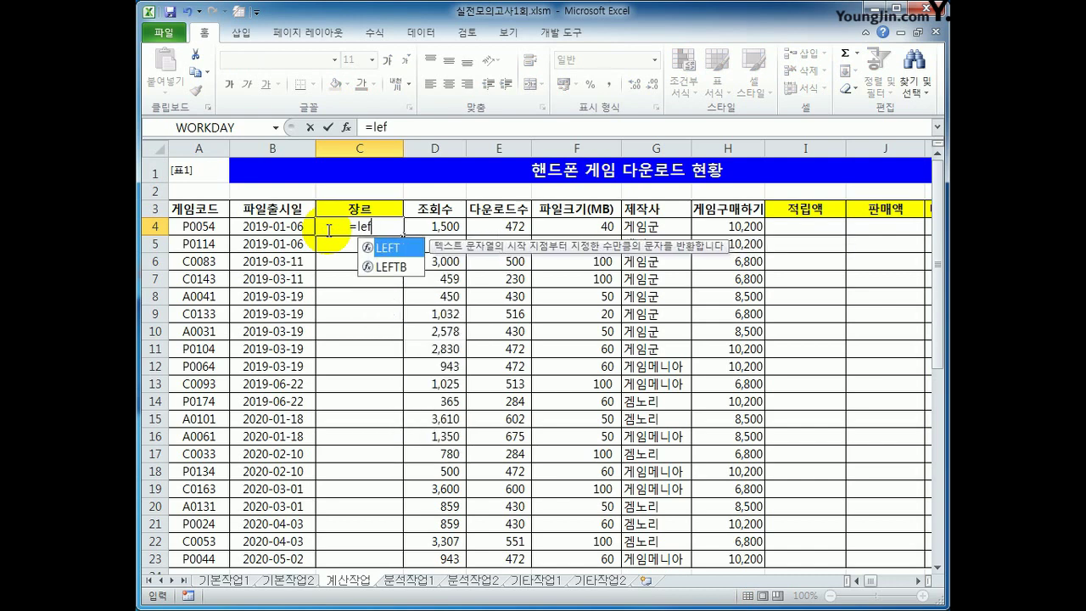
key("Tab")
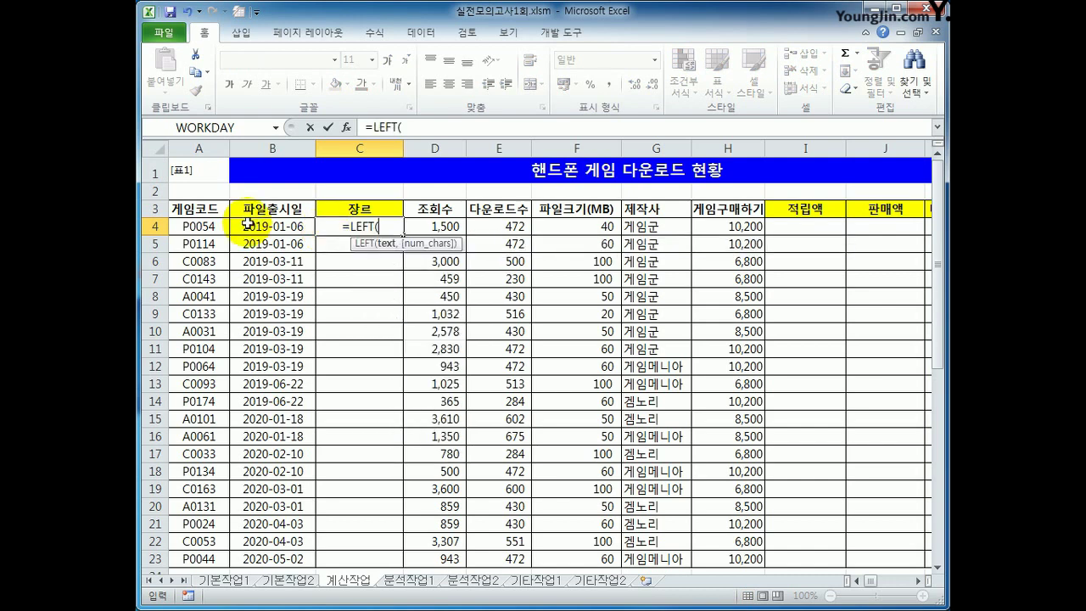
left_click(202, 224)
type(",1)")
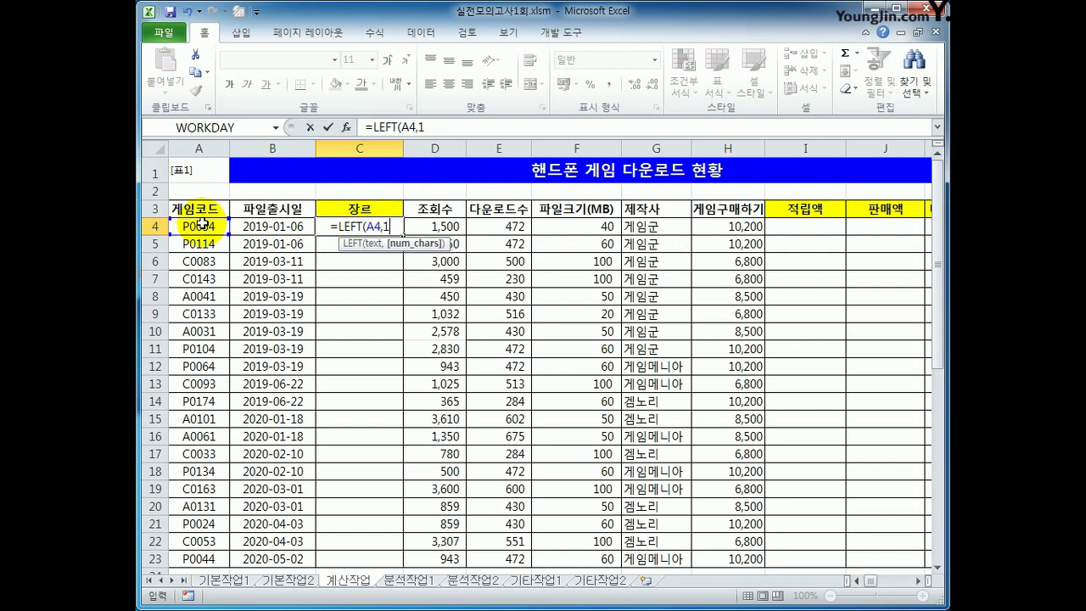
key("Return")
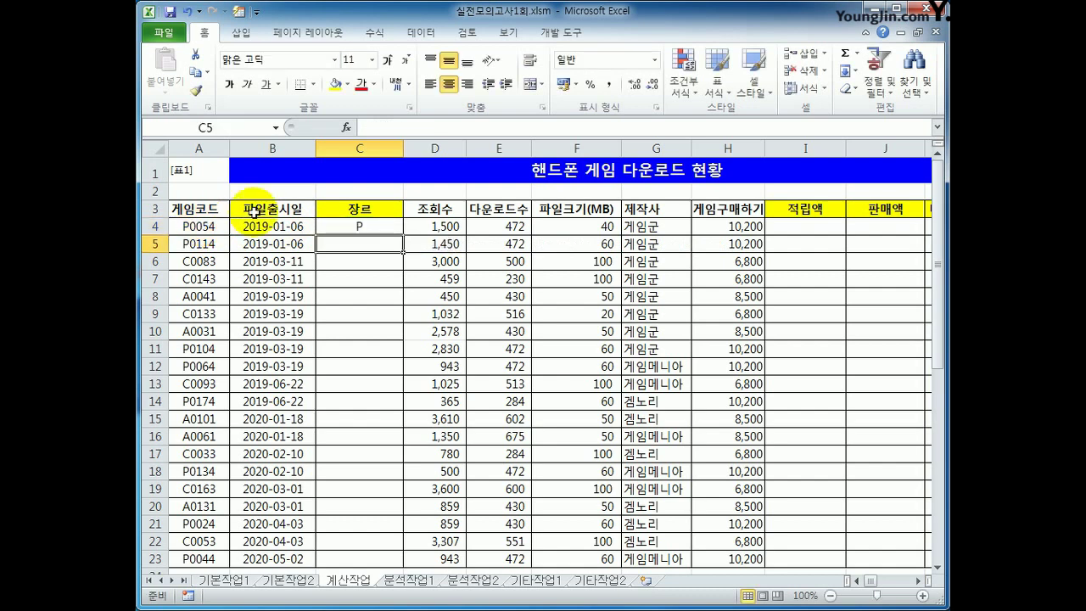
Step: Fill the LEFT formula from C4 down the 장르 column to C23 and reselect C4
left_click(374, 227)
double_click(403, 234)
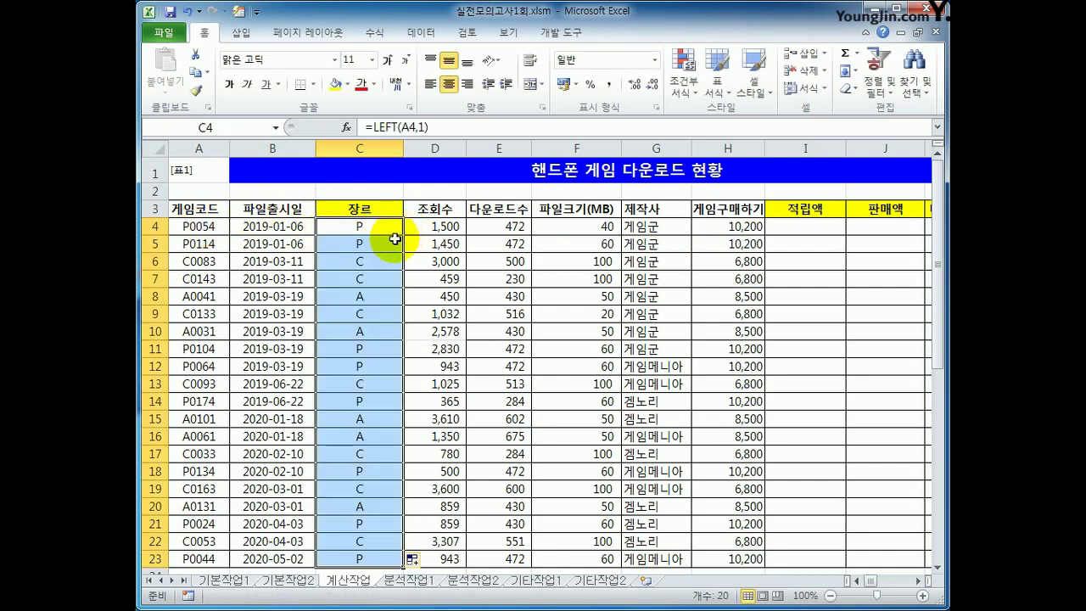
scroll(376, 323, "down", 5)
scroll(376, 322, "up", 5)
left_click(361, 223)
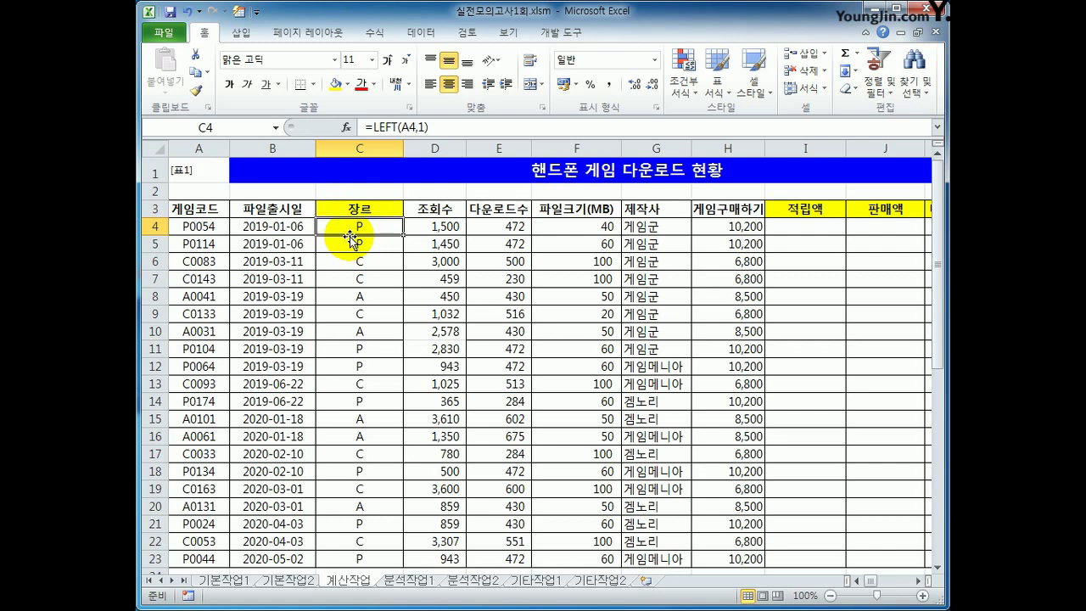
Step: Wrap the LEFT formula in C4 in an AND function and make LEFT(A4,1)="A" its first condition
left_click(380, 128)
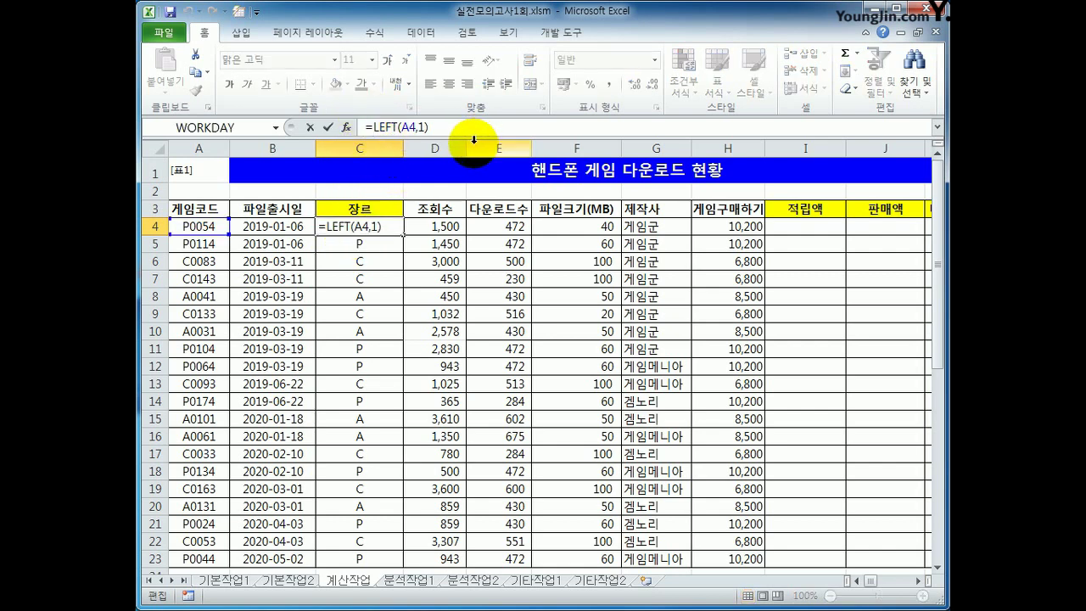
type("and(")
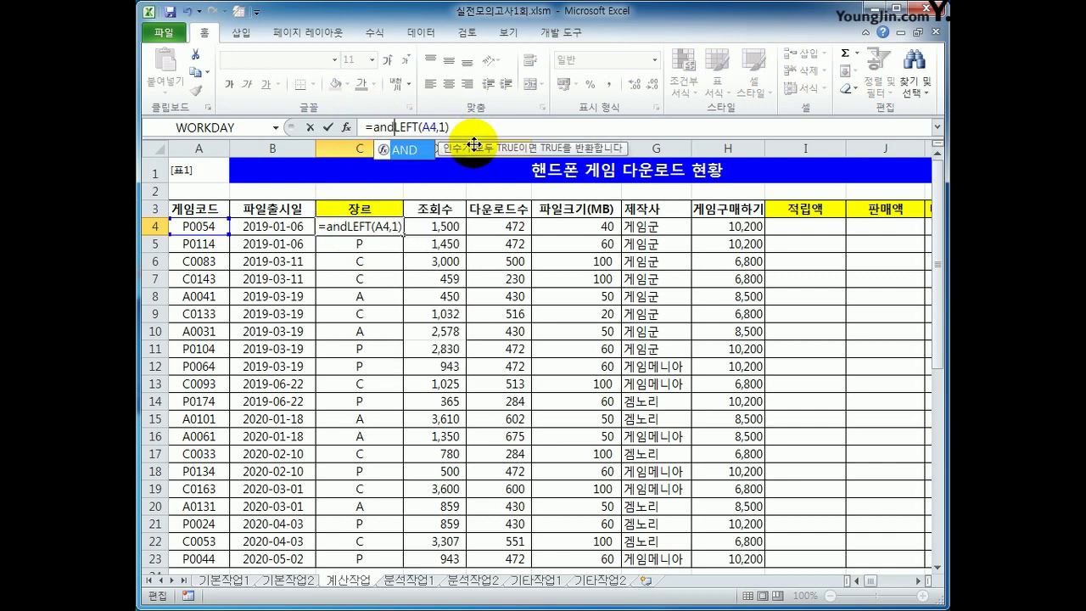
double_click(410, 127)
left_click_drag(411, 127, 457, 128)
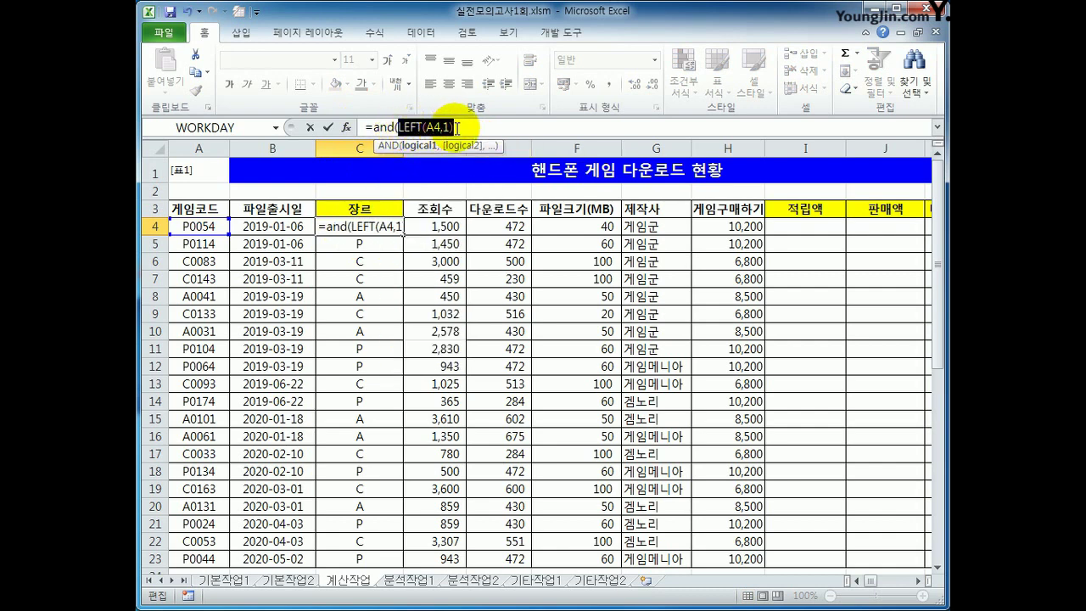
left_click(518, 120)
type("=")
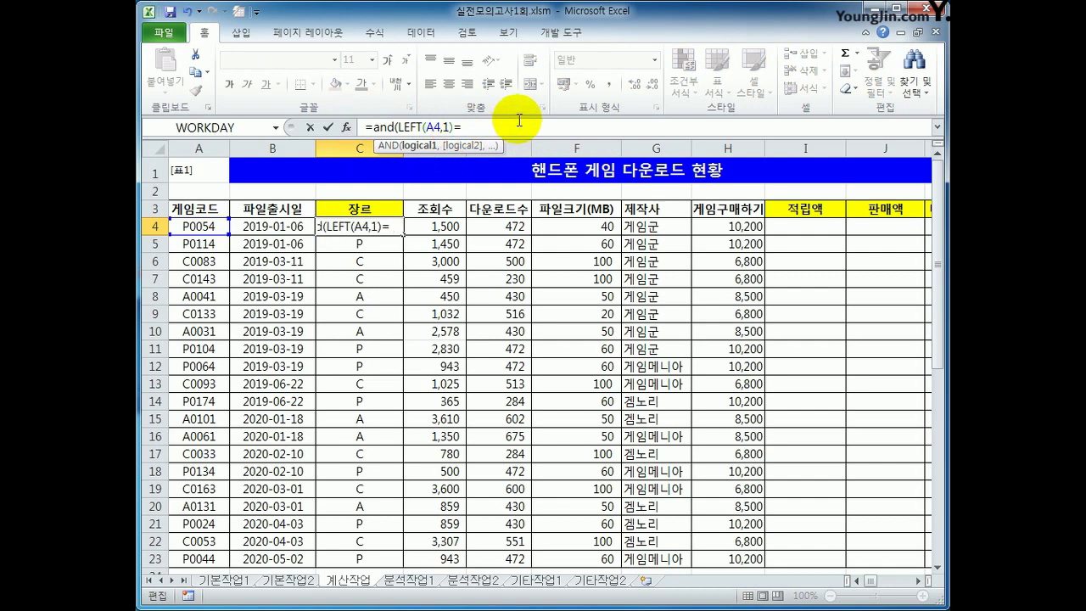
type("\"")
type("A")
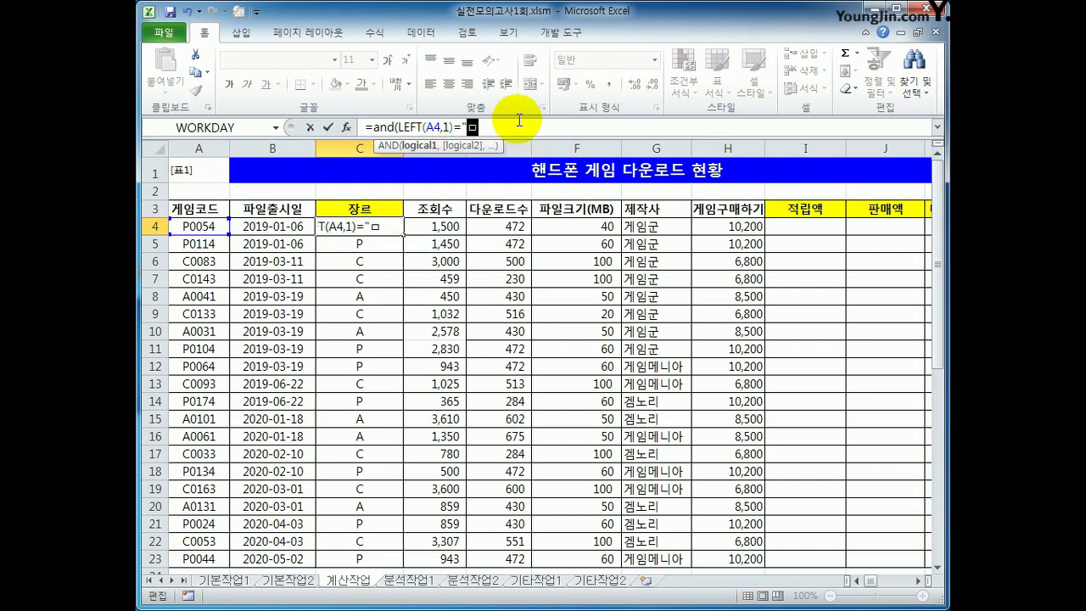
type("\",")
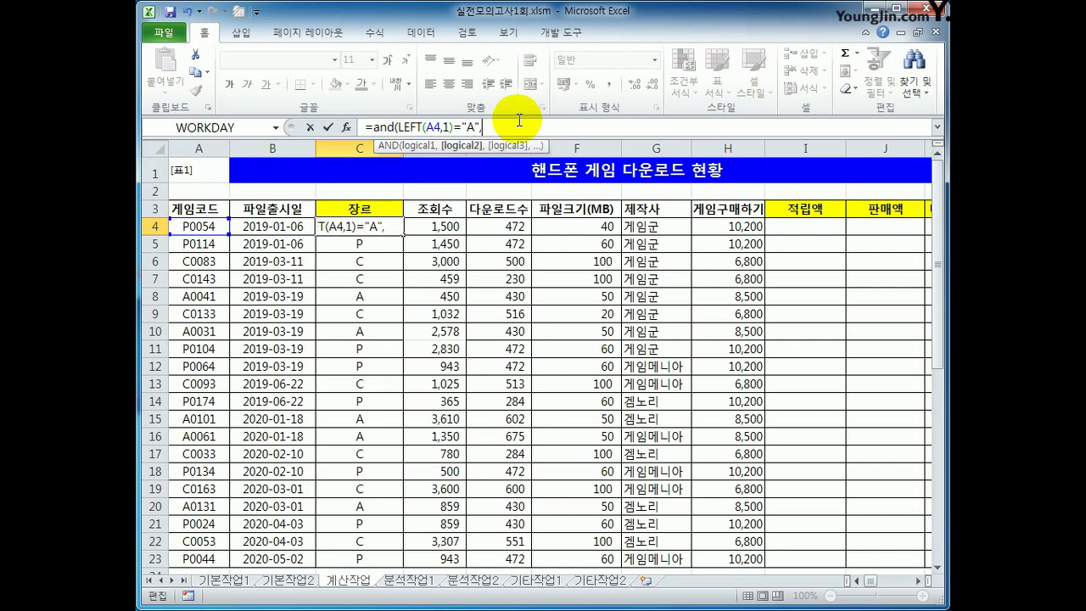
Step: Add RIGHT(A4,1)="1" as the second AND condition in C4 and enter the formula
type("right(")
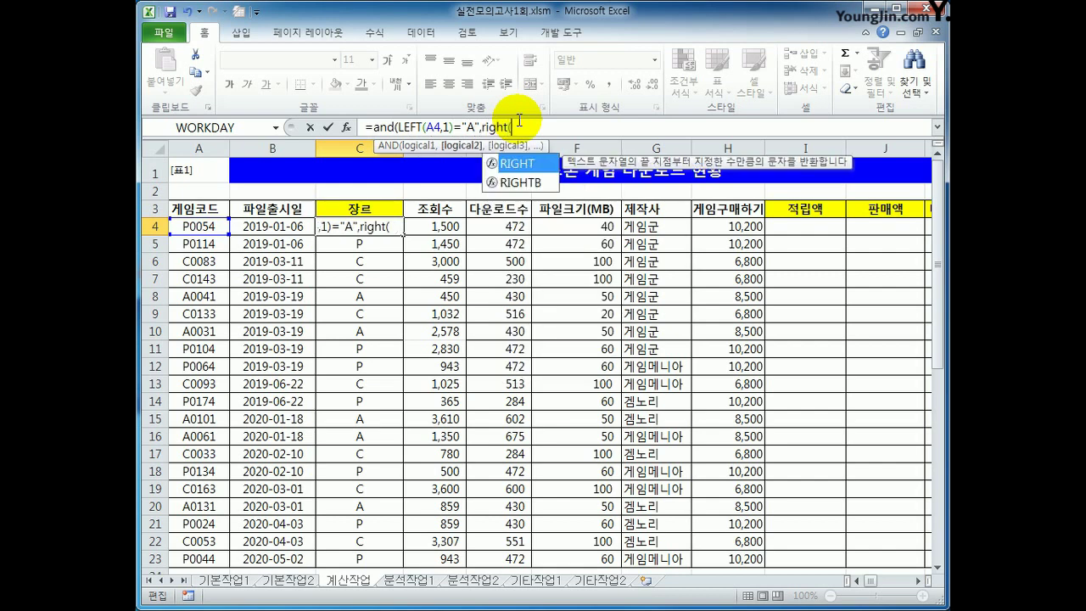
left_click(197, 226)
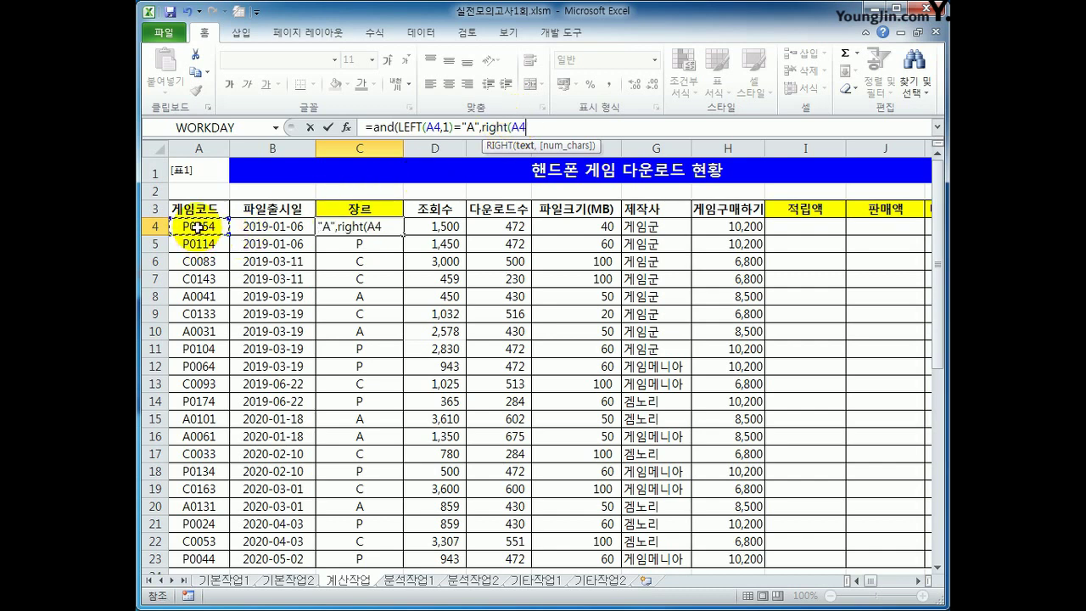
type(",1)=")
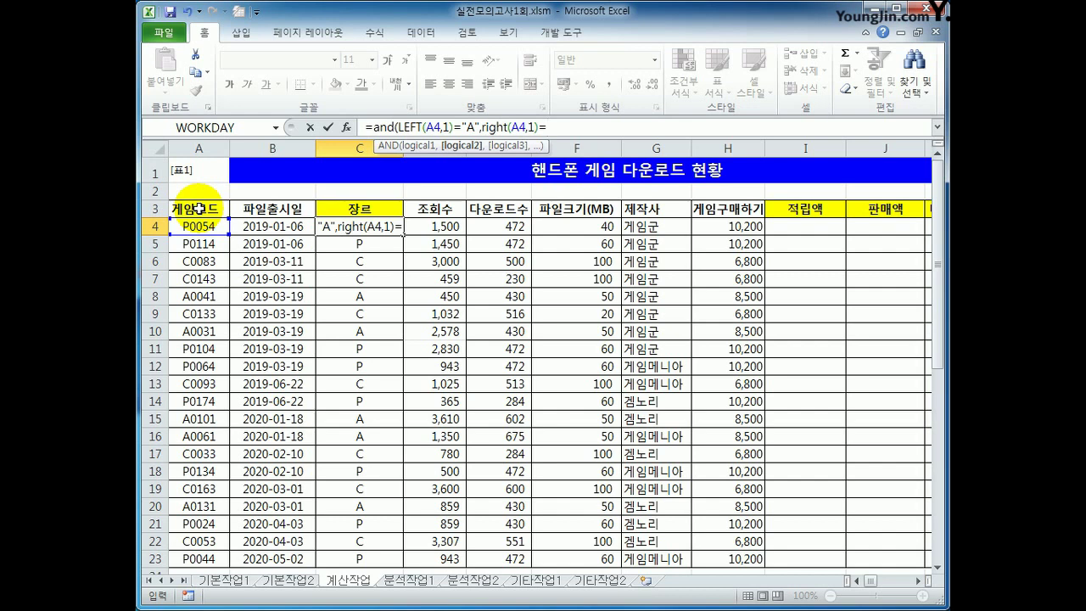
type("\"1\"")
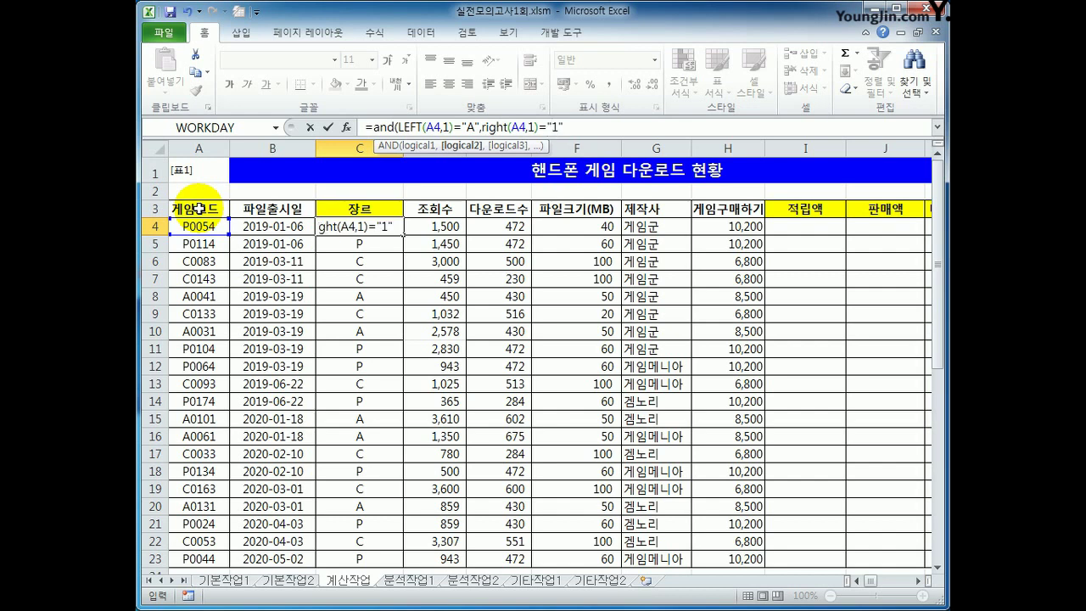
type(")")
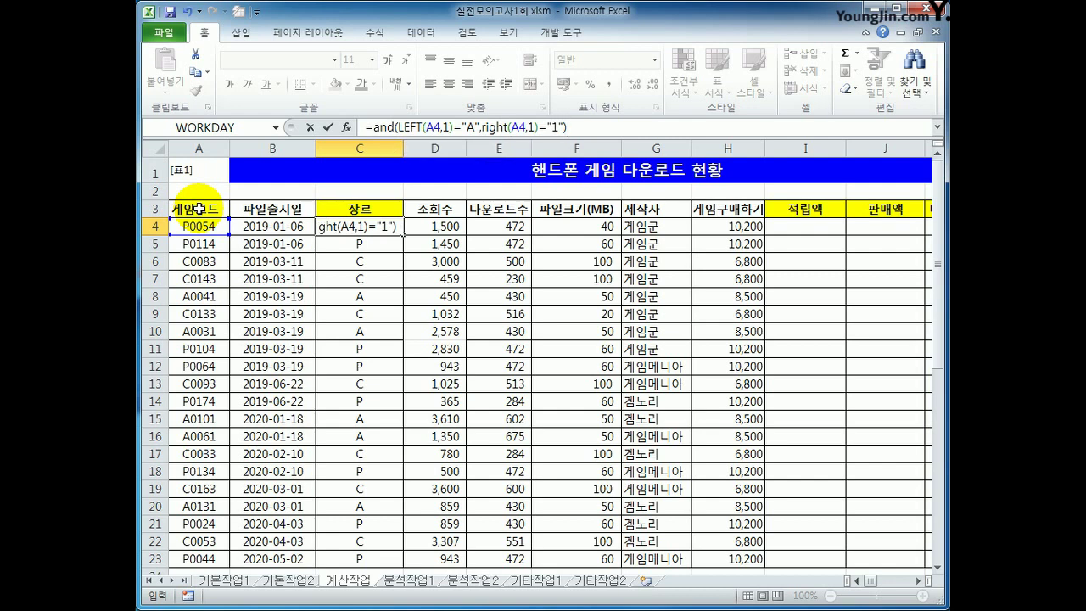
key("Return")
key("Up")
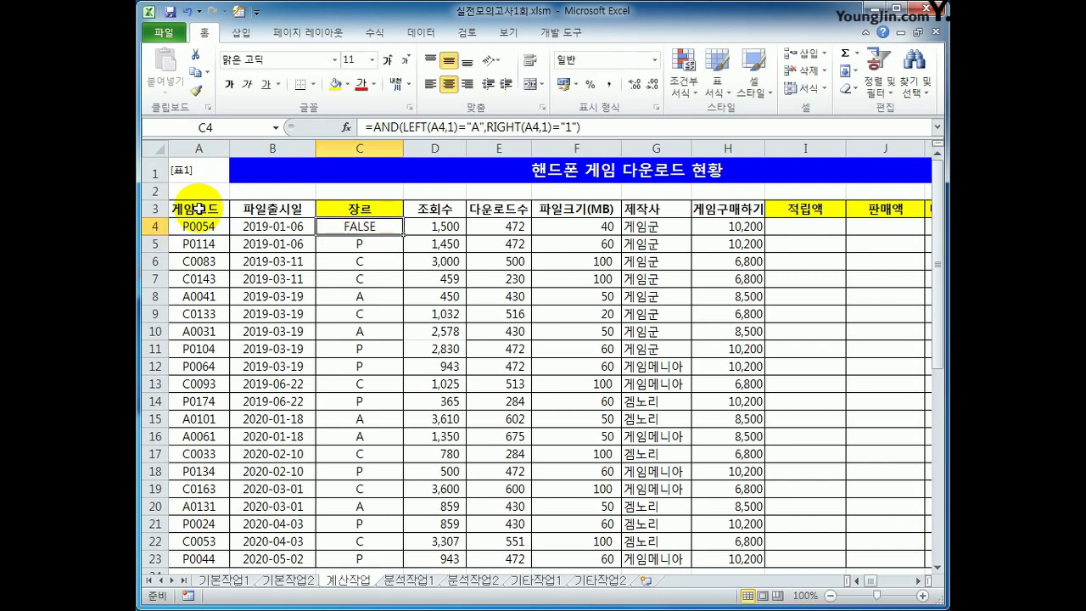
Step: Fill the AND formula from C4 down to C23, compare the results with the 게임코드 column, and reselect C4
double_click(402, 236)
left_click(397, 225)
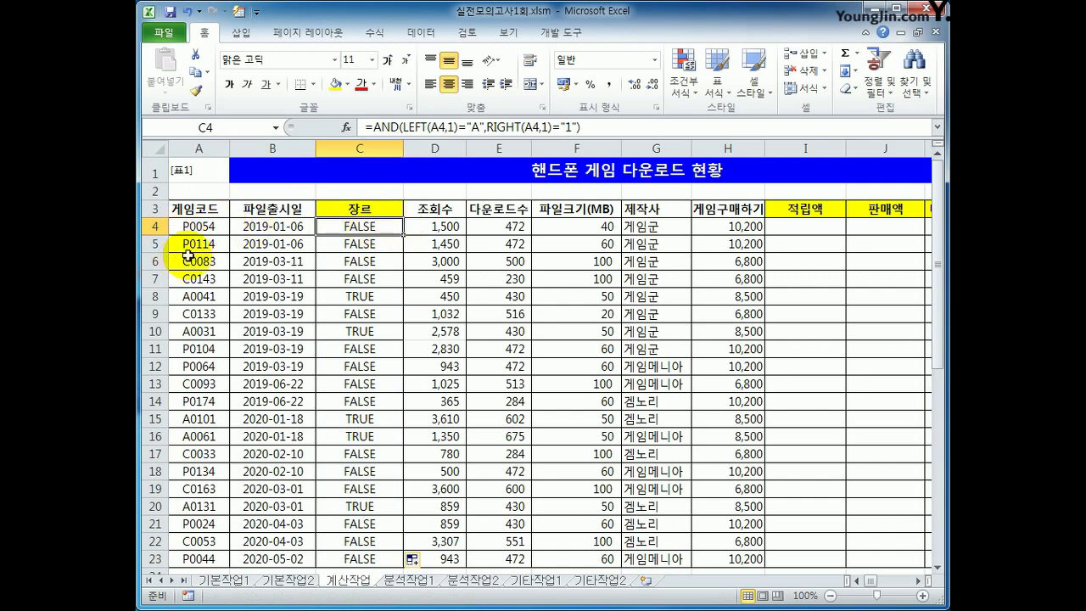
left_click_drag(359, 225, 347, 278)
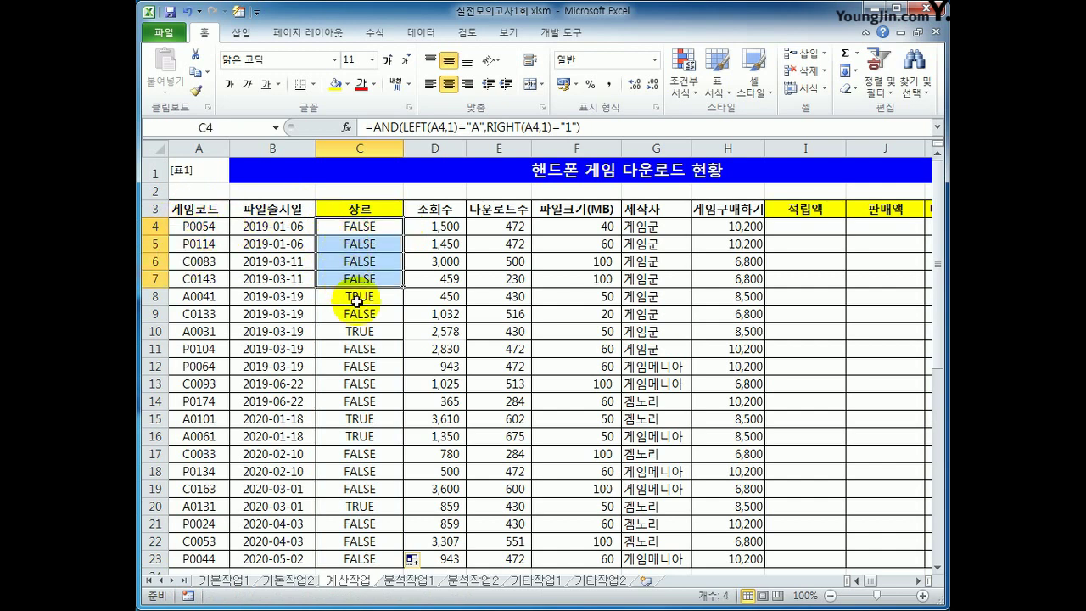
left_click(356, 297)
left_click(176, 296)
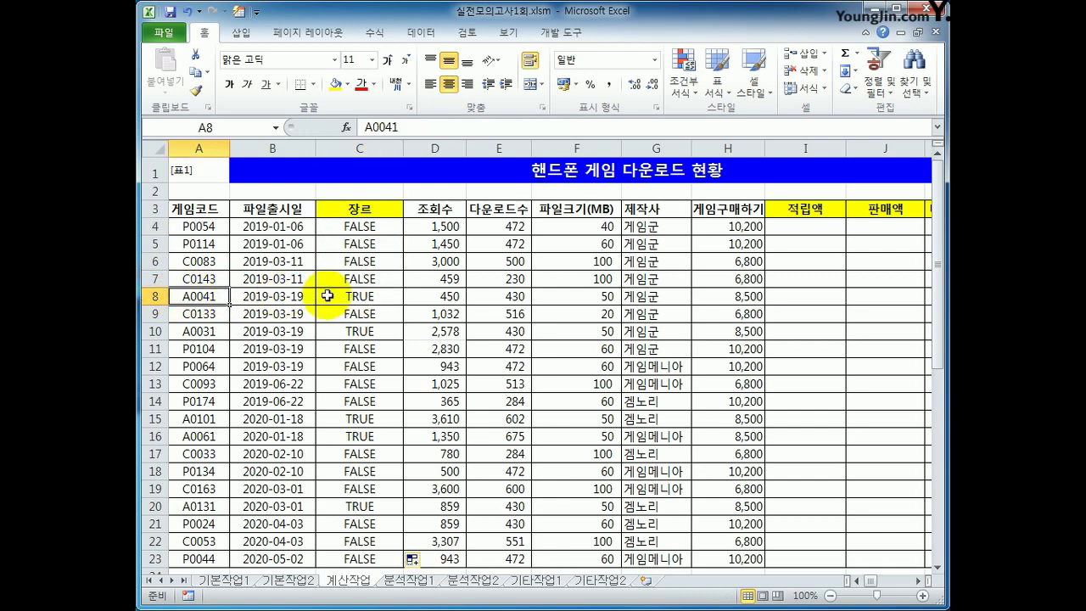
left_click(340, 295)
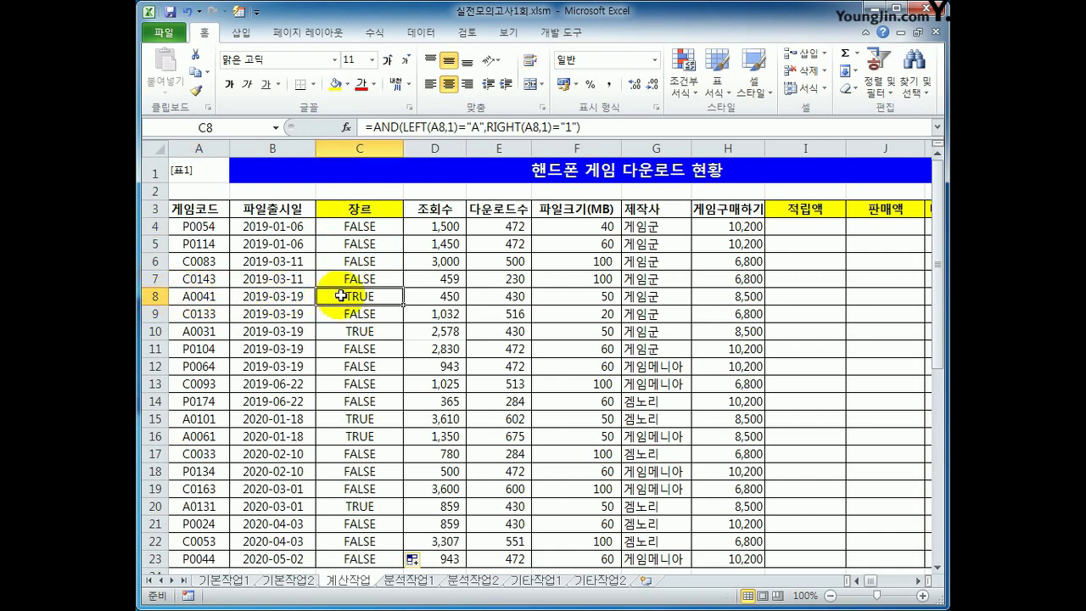
scroll(366, 453, "down", 2)
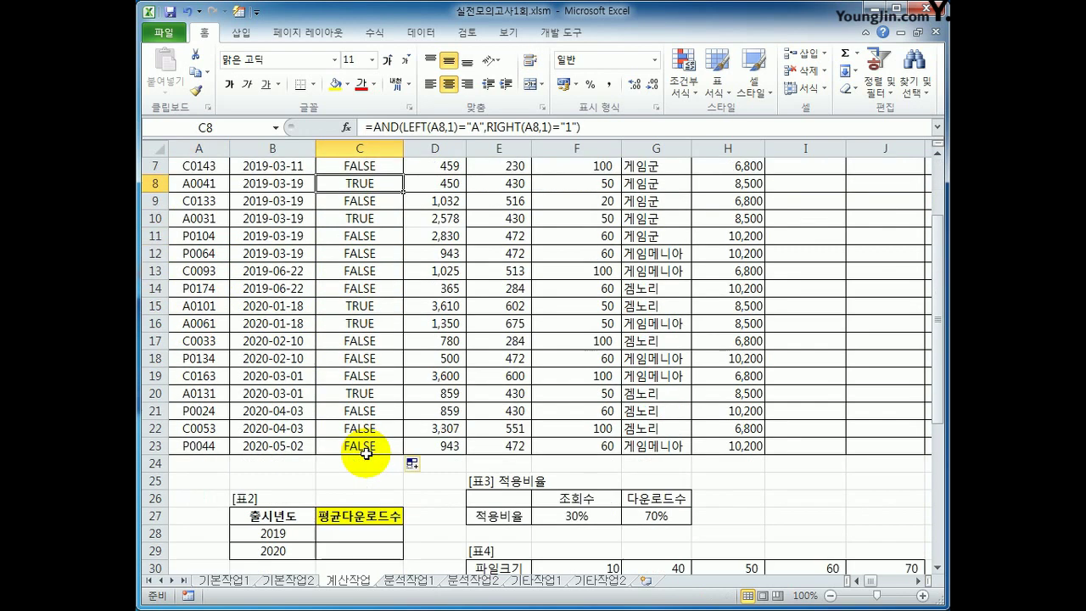
scroll(366, 453, "up", 2)
left_click(365, 226)
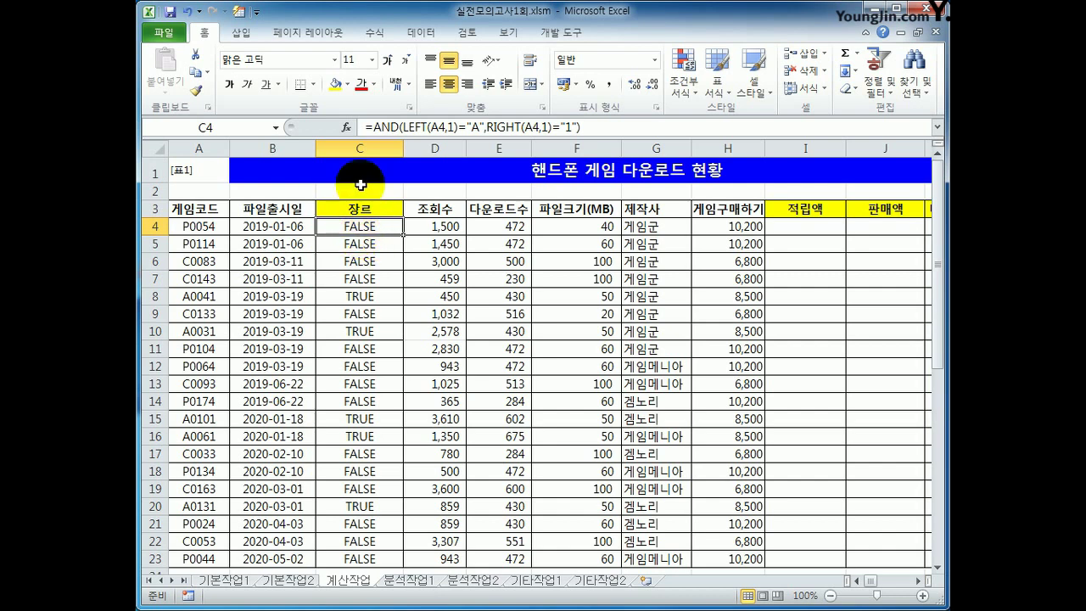
Step: Wrap the AND formula in C4 in an IF function that returns "액션" when the condition is true
left_click(373, 128)
type("if(")
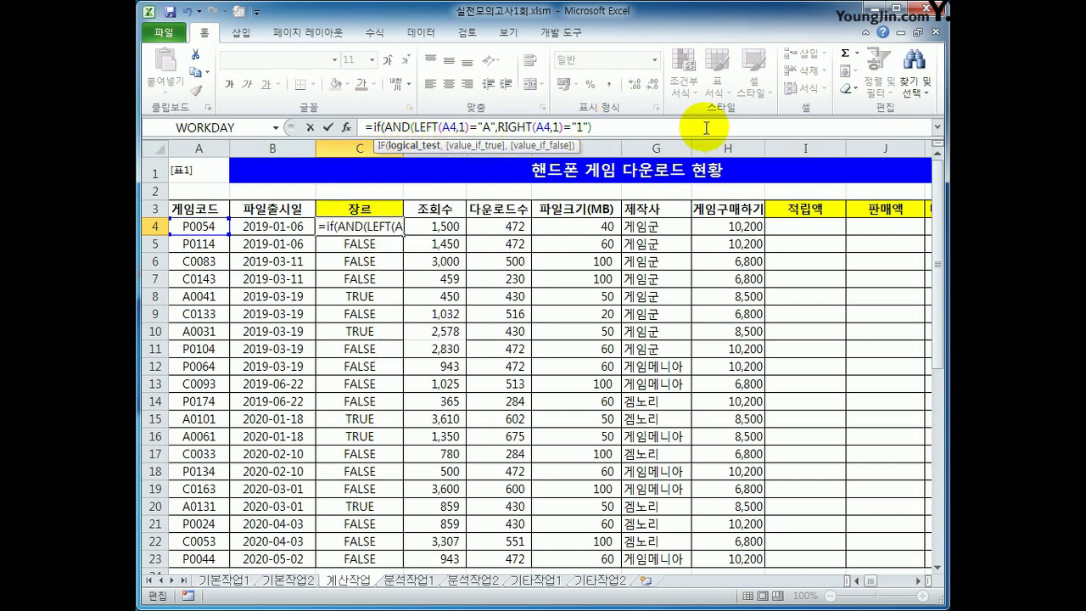
type("),\"")
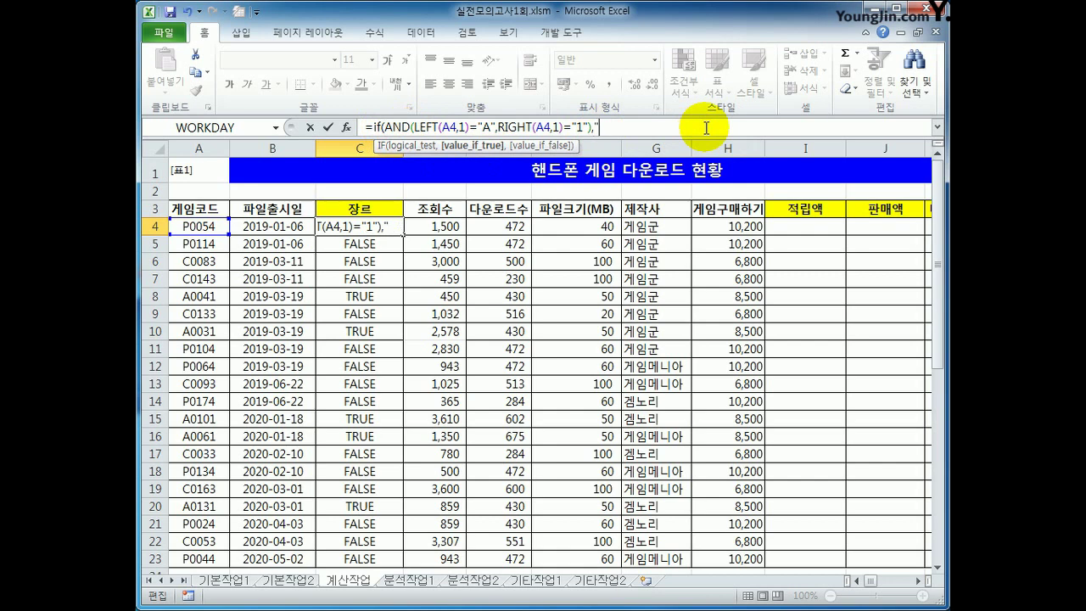
type("애ㄱ션\",")
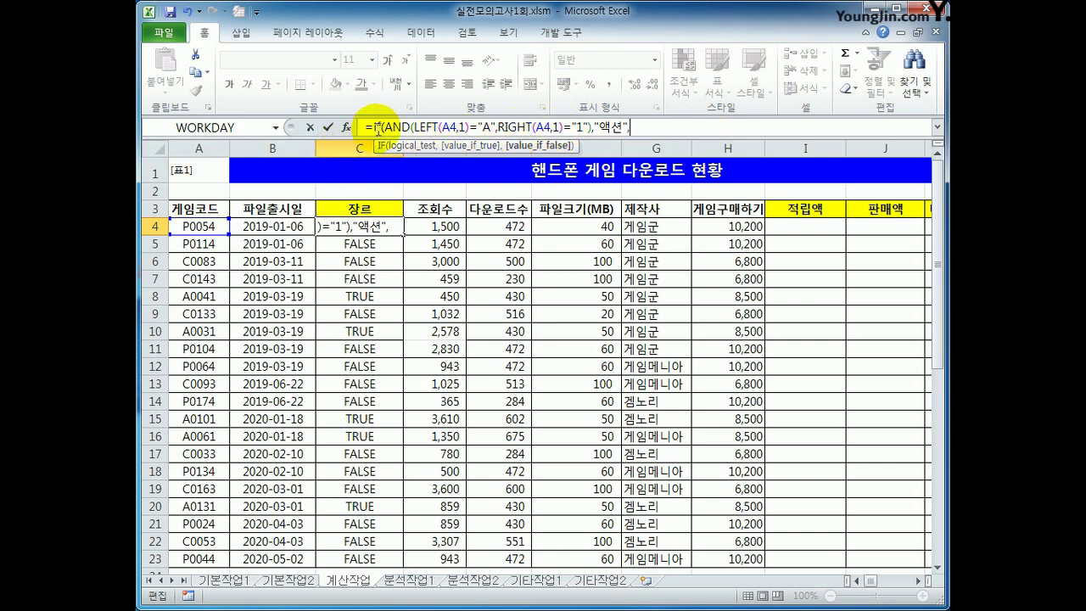
Step: Copy the whole IF clause in C4 and paste it after the last comma as a nested IF
left_click_drag(375, 127, 650, 129)
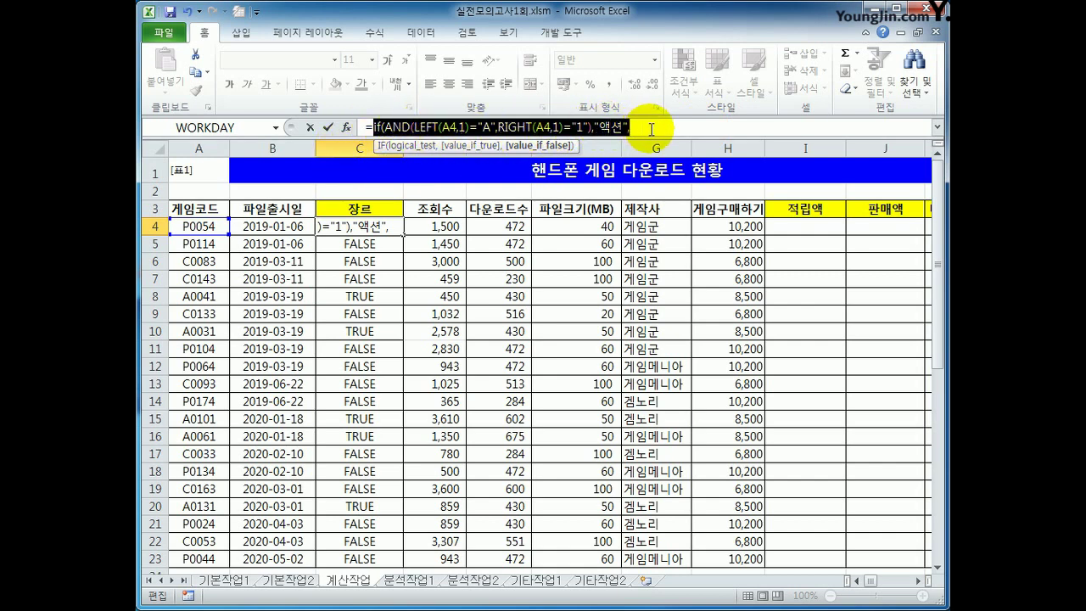
left_click(656, 127)
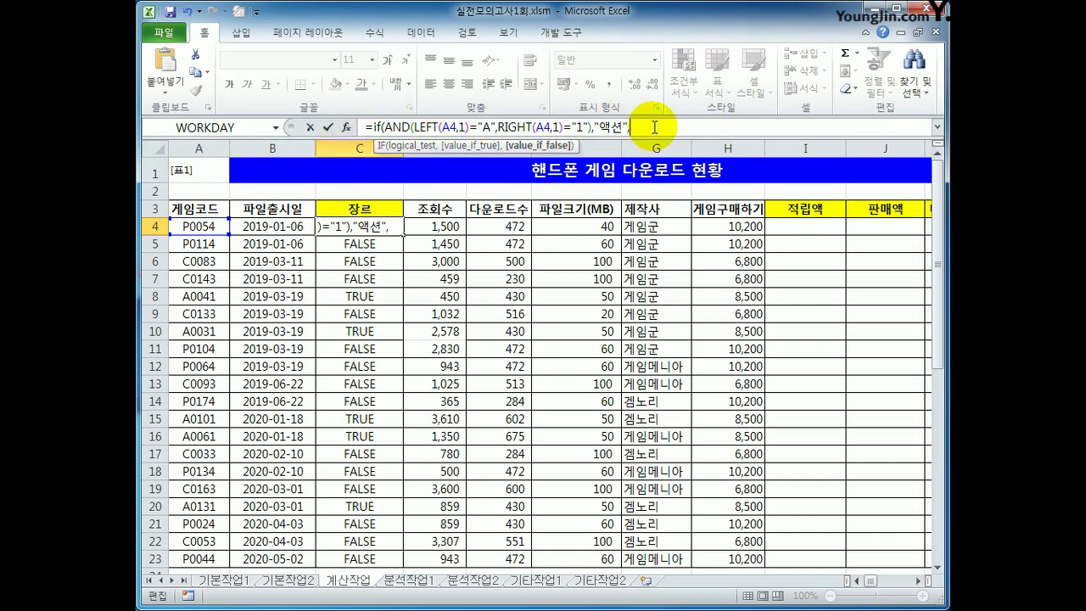
type("if(AND(LEFT(A4,1)=\"A\",RIGHT(A4,1)=\"1\"),\"액션\",")
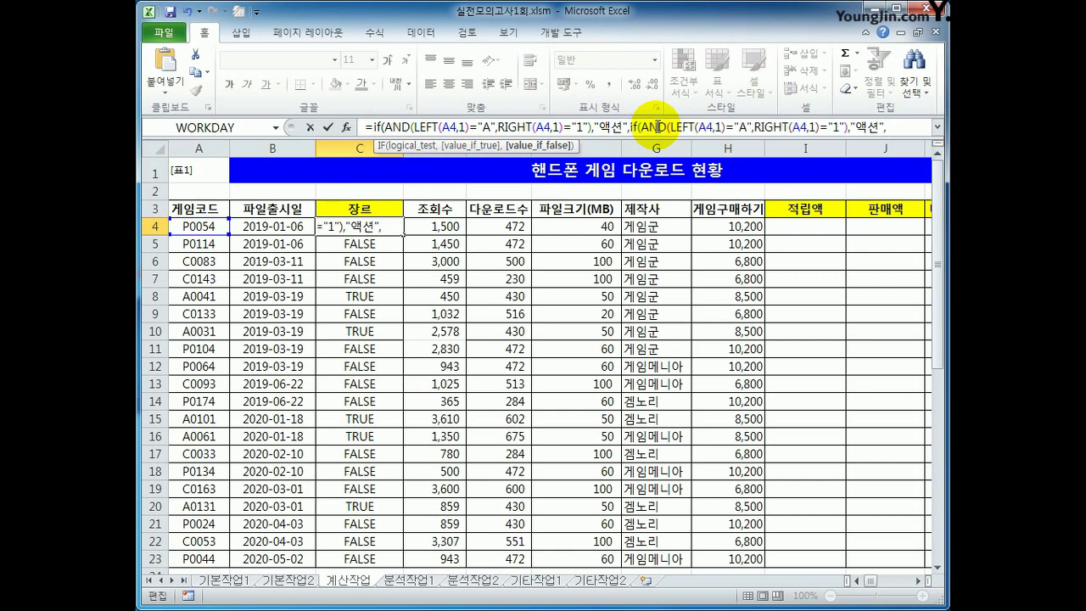
left_click_drag(383, 127, 593, 125)
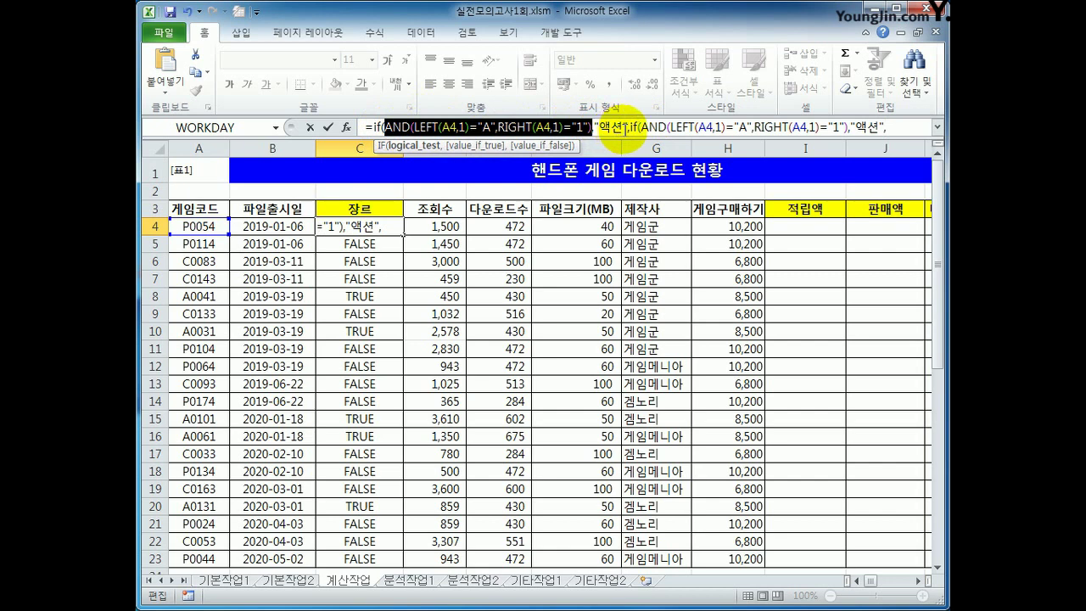
left_click(628, 127)
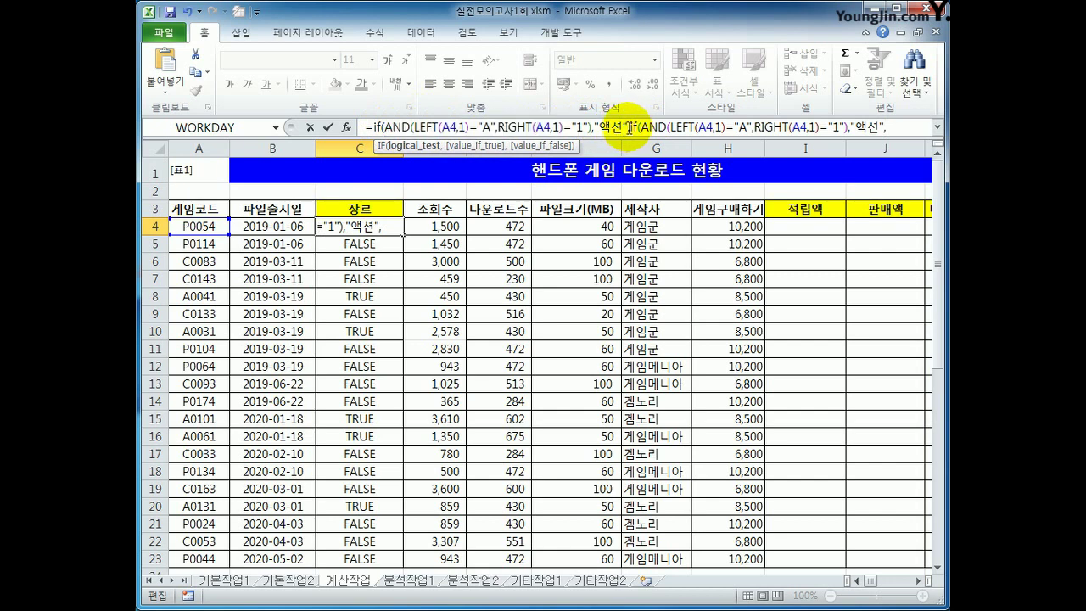
type(",")
Step: Change the nested IF in C4 to test for "P" and "4" and return "퍼즐"
double_click(742, 127)
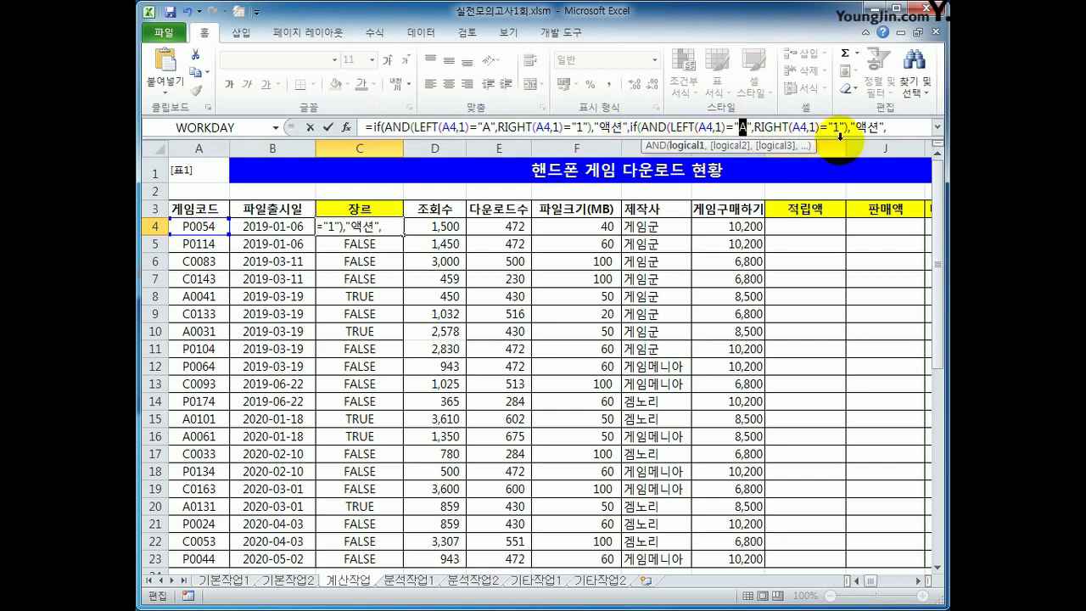
type("P")
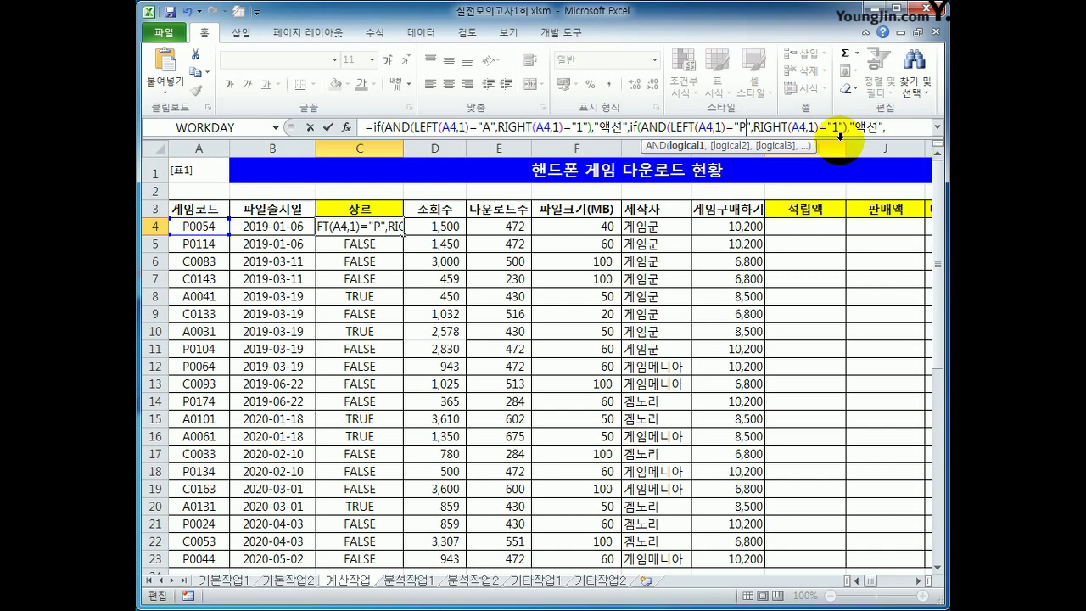
double_click(835, 127)
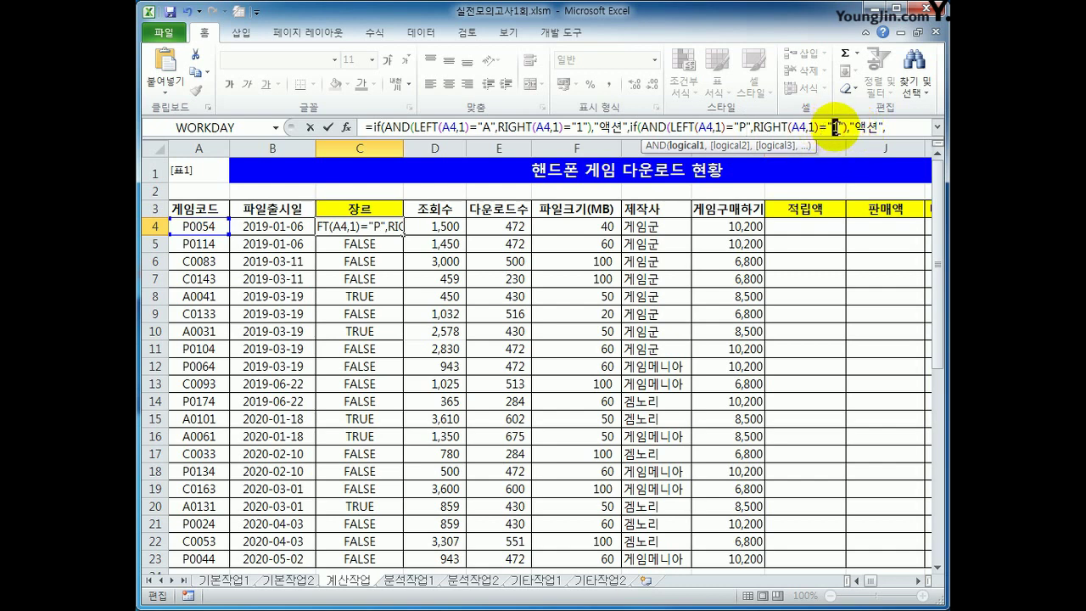
type("4")
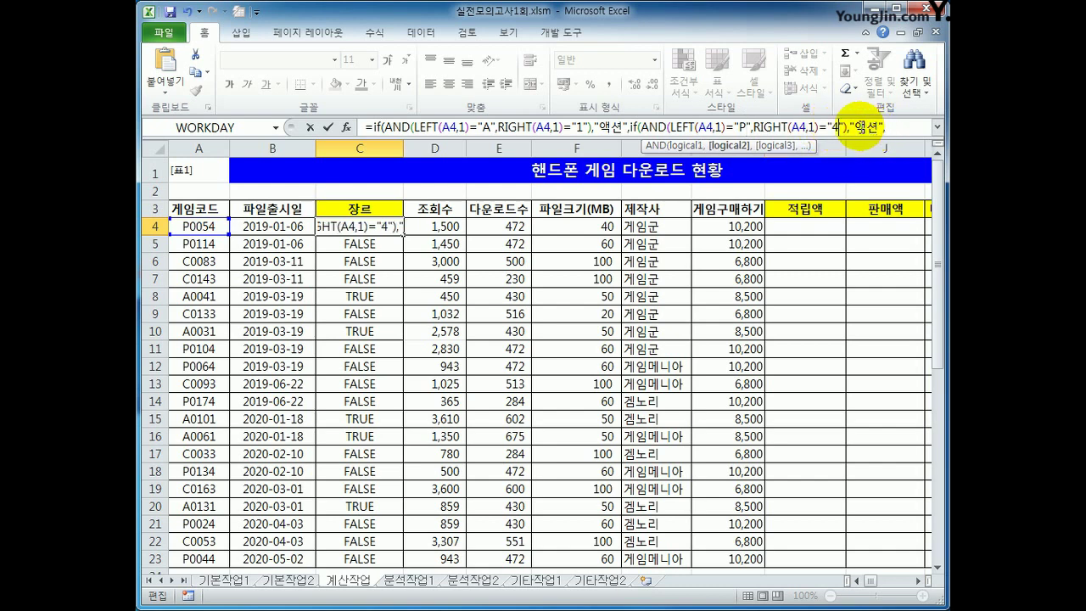
double_click(870, 127)
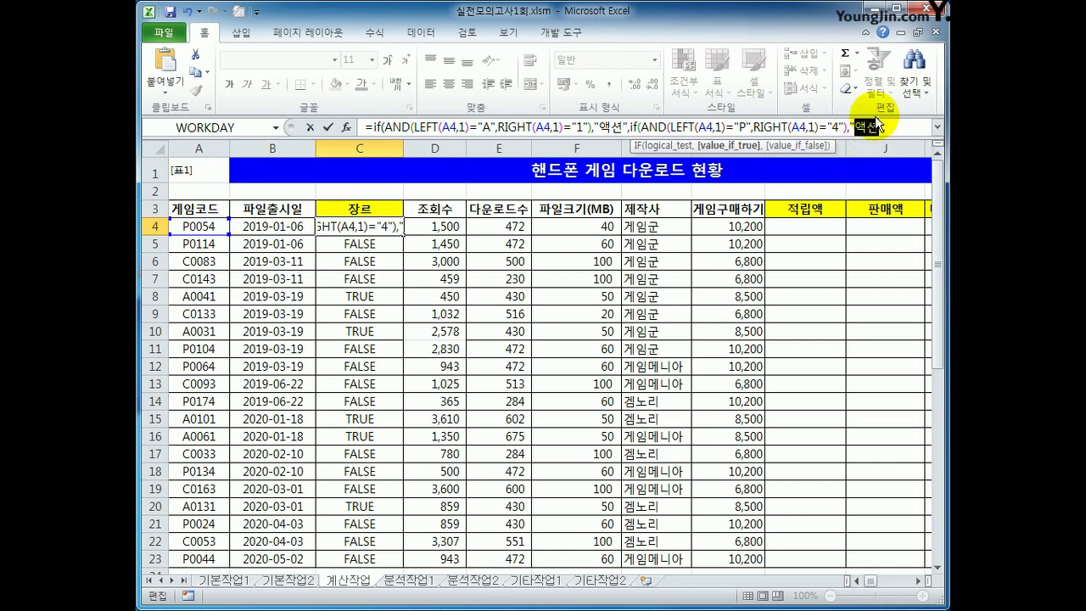
type("퍼즈")
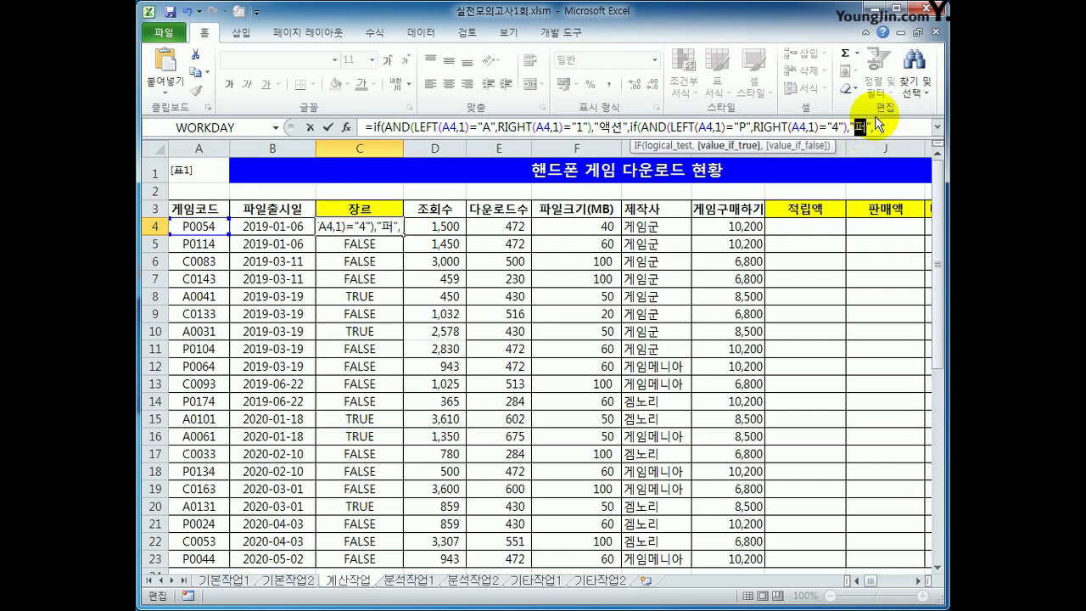
type("ㄹ")
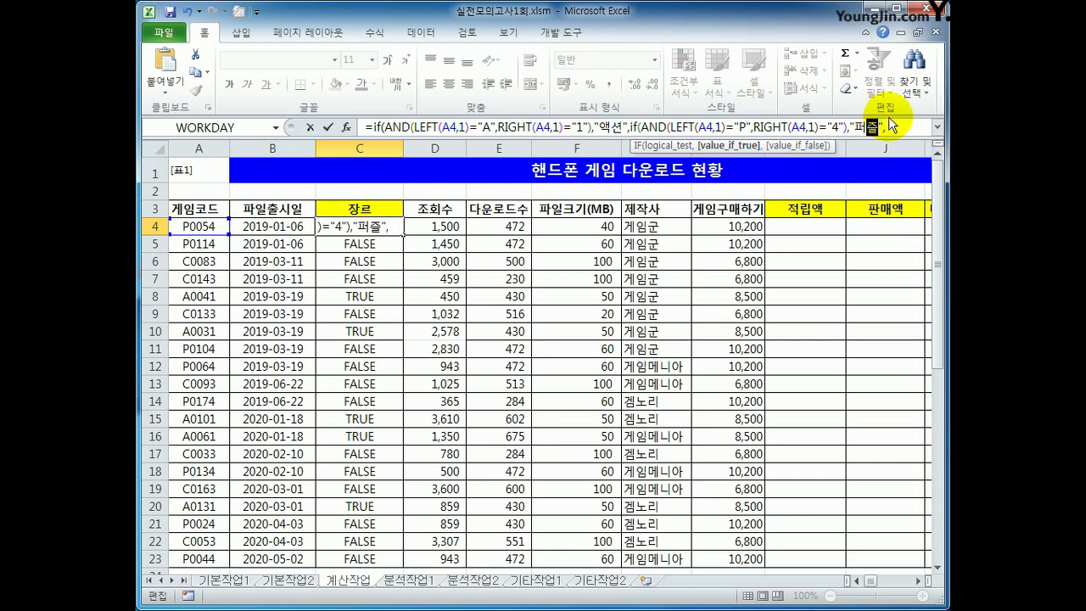
Step: Finish the nested IF in C4 with "아케이드" as the value for all other codes and enter the formula
type(",")
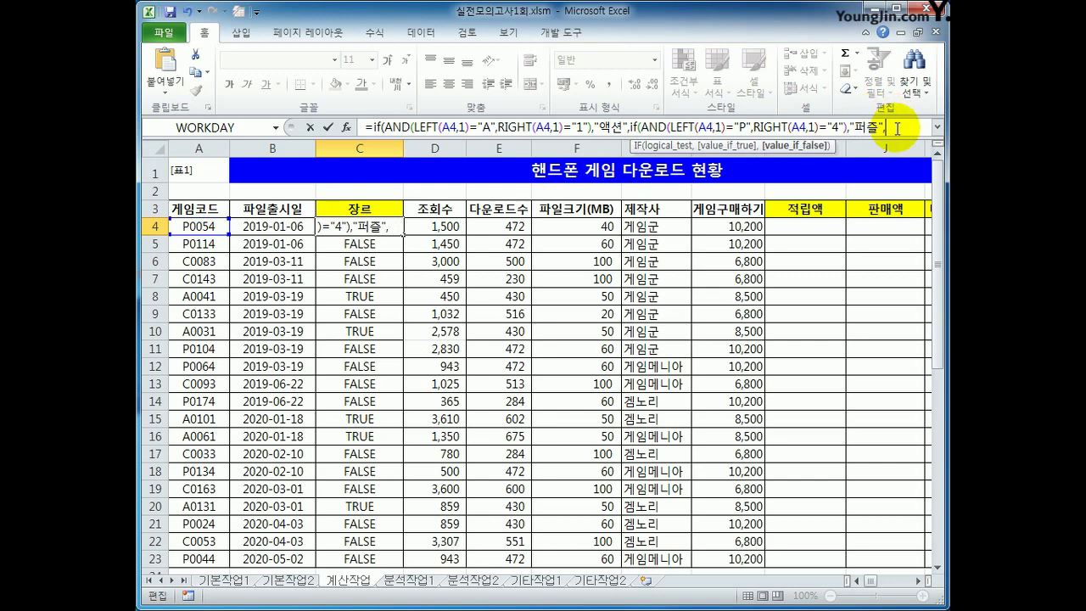
type("\"악ㅔ이")
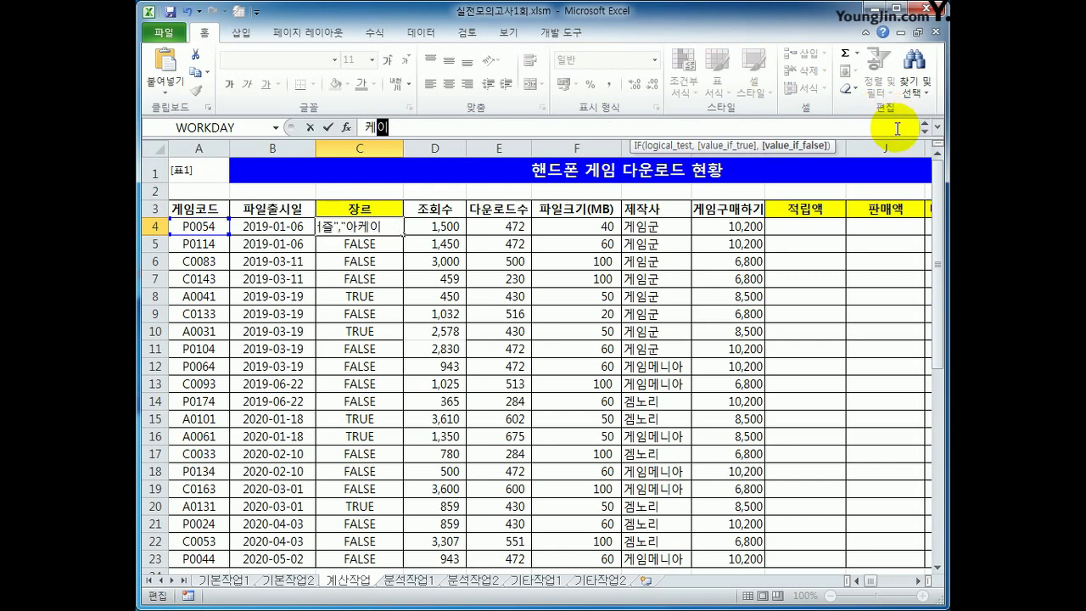
type("드\"))")
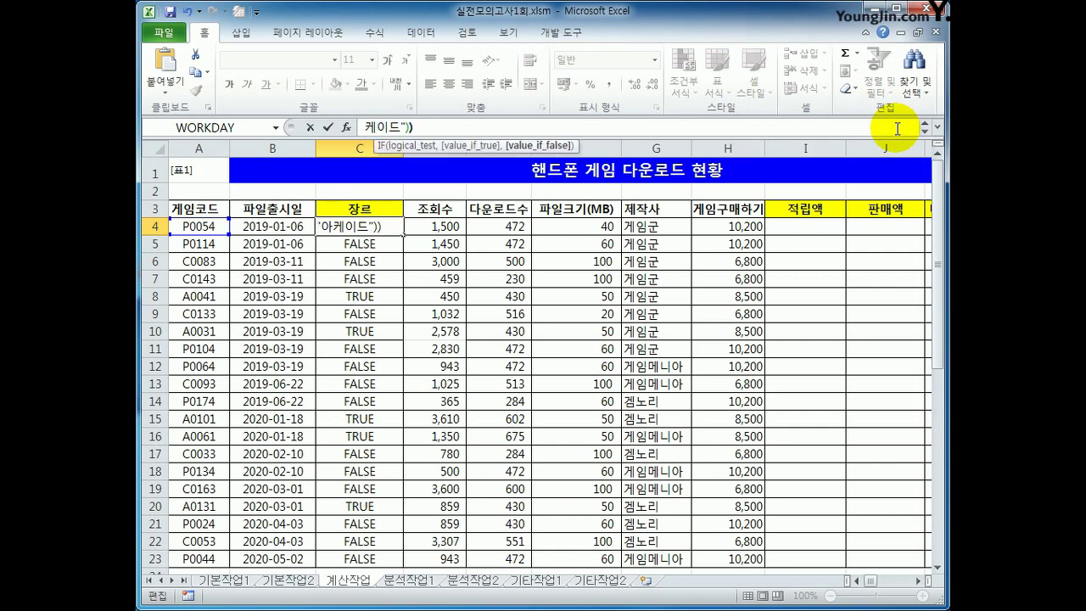
key("Return")
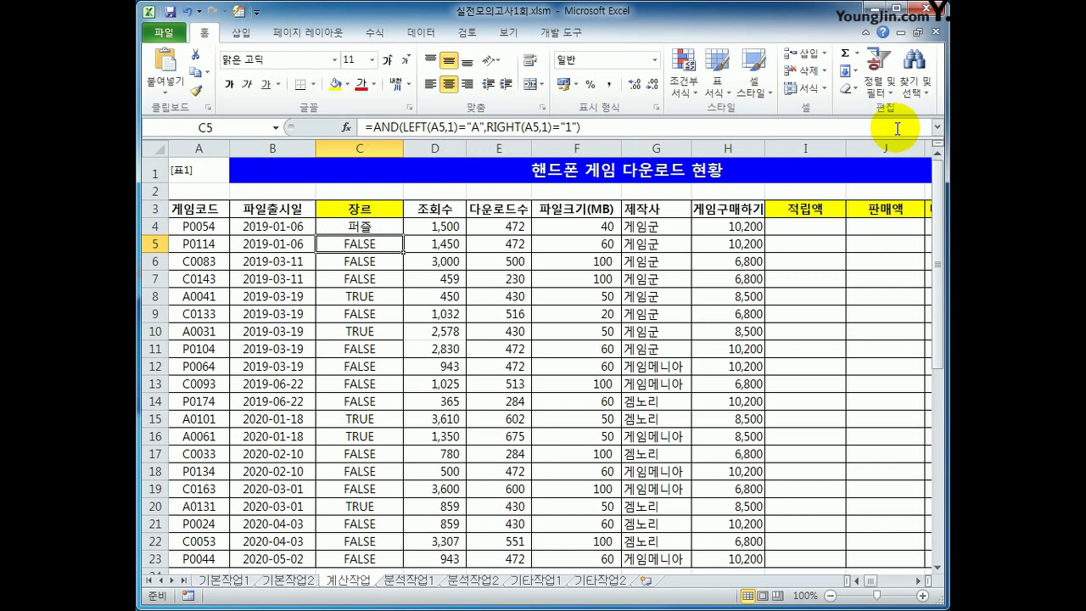
Step: Fill the 장르 formula from C4 down to C23 and spot-check several results against the 게임코드 column
left_click(399, 226)
double_click(403, 235)
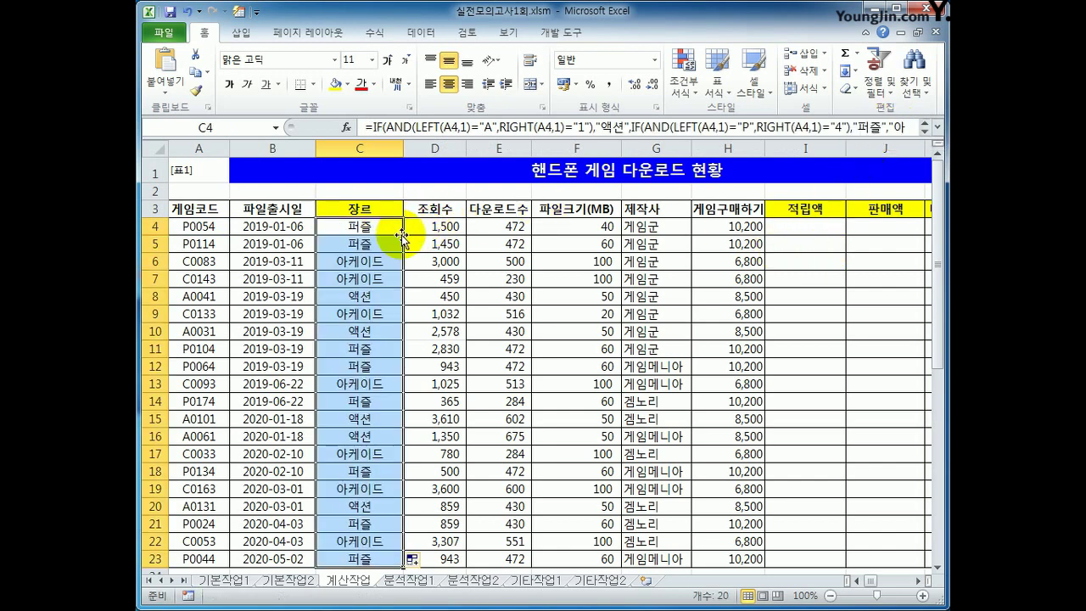
left_click(384, 299)
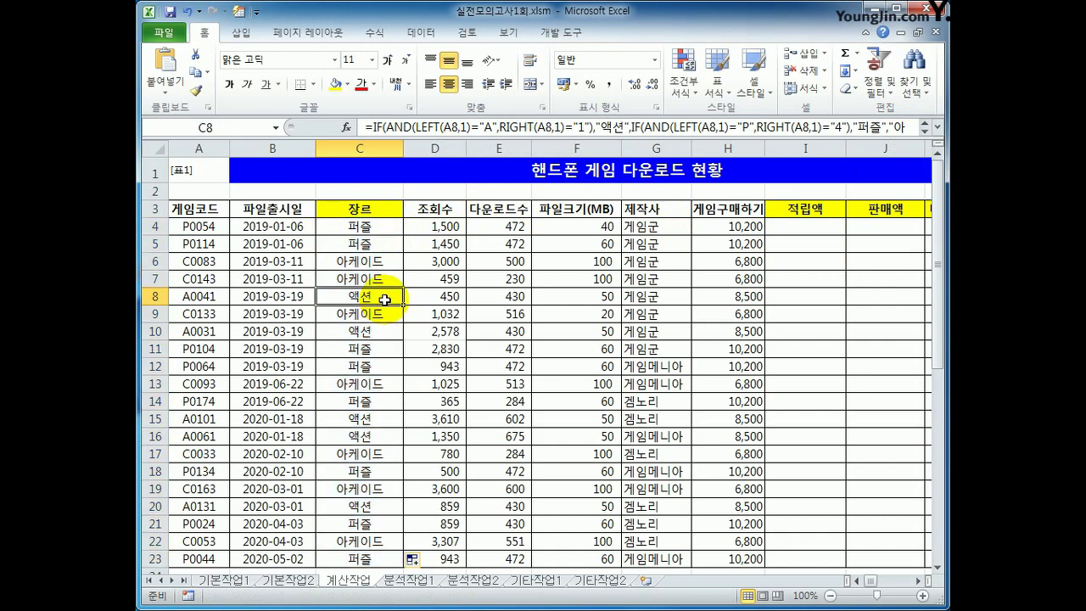
left_click_drag(370, 348, 374, 363)
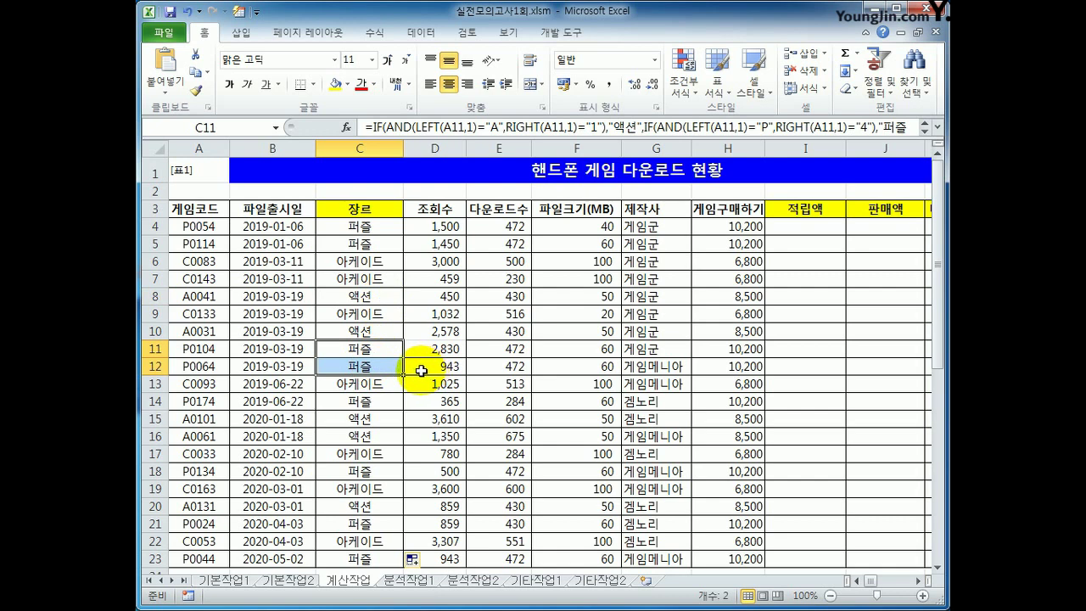
left_click(341, 452)
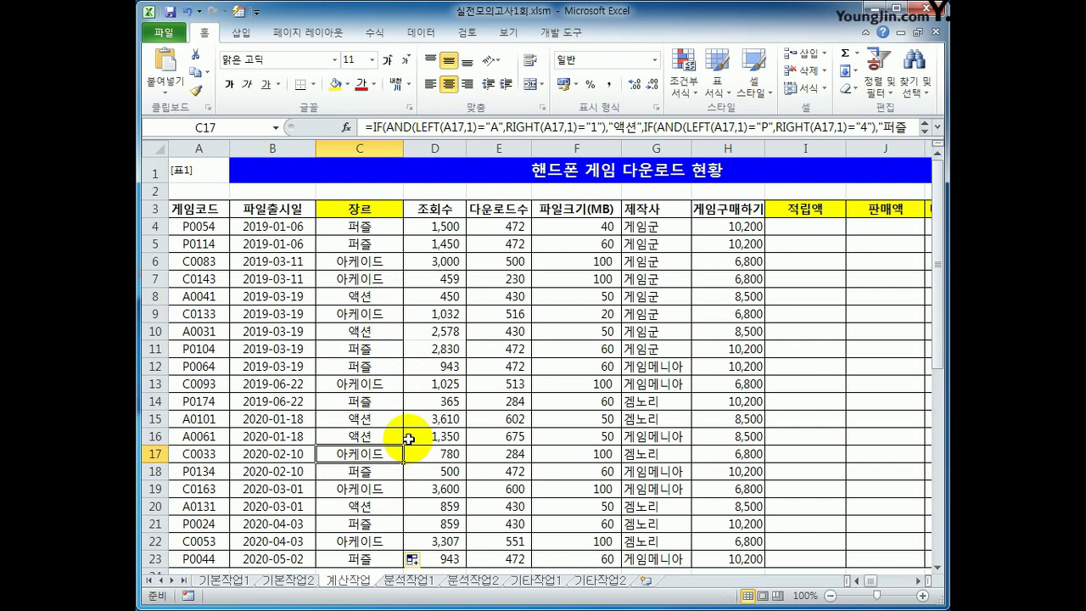
Step: Review the 조회수, 다운로드수 and 표3 적용비율 ranges, and start a SUMPRODUCT formula in I4 for the 적립액
left_click(812, 225)
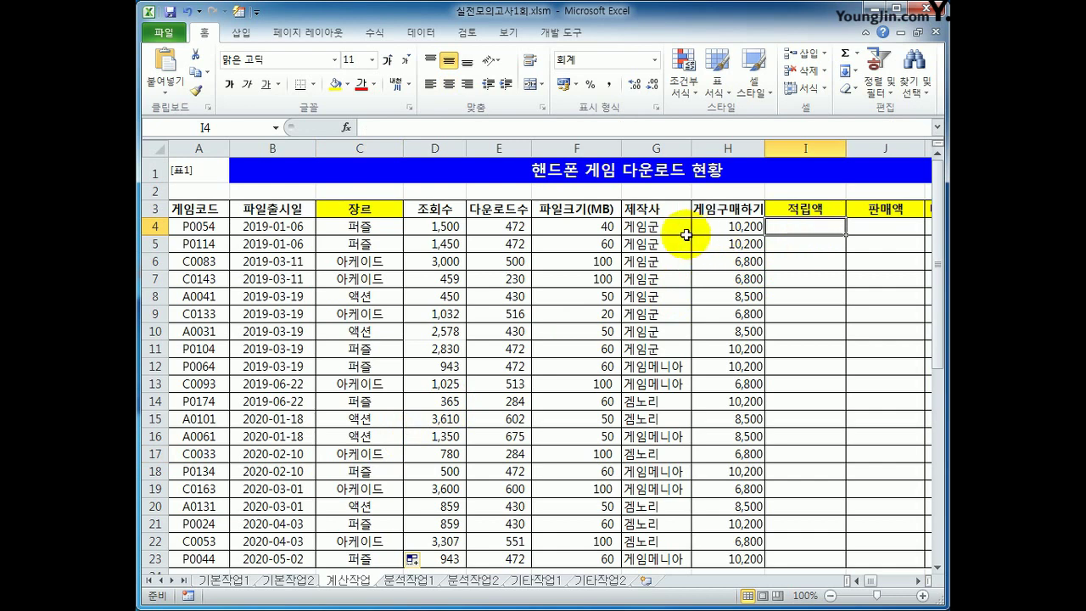
left_click_drag(430, 225, 499, 224)
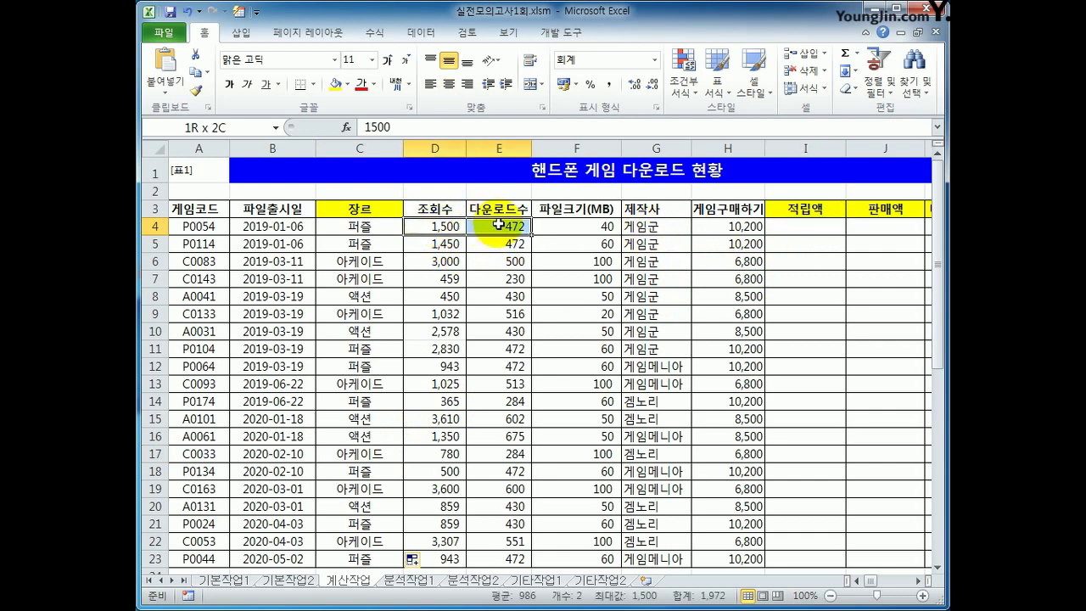
scroll(485, 267, "down", 3)
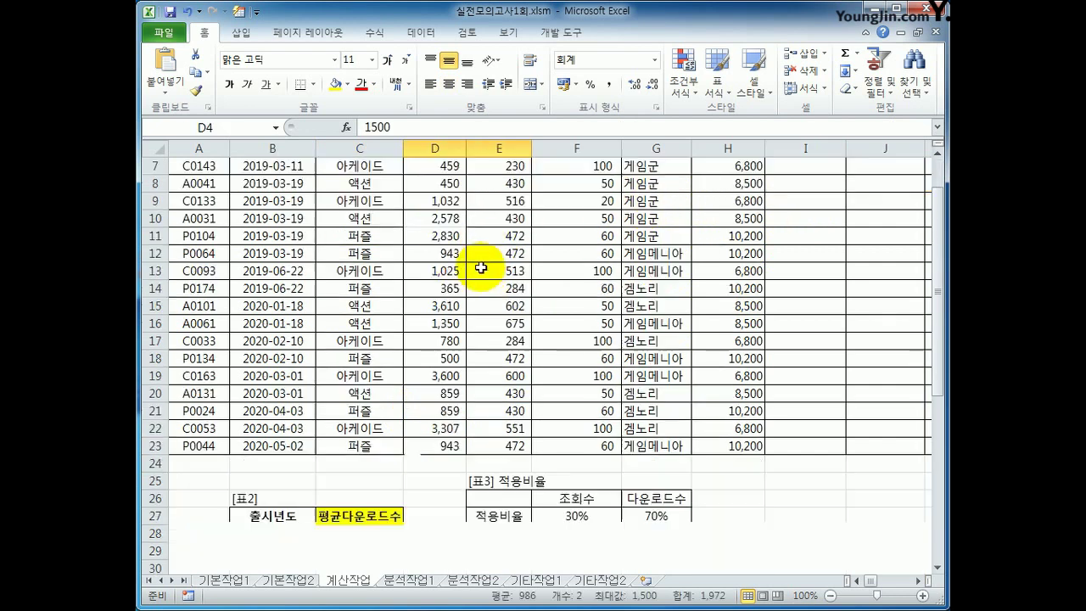
left_click_drag(564, 460, 627, 461)
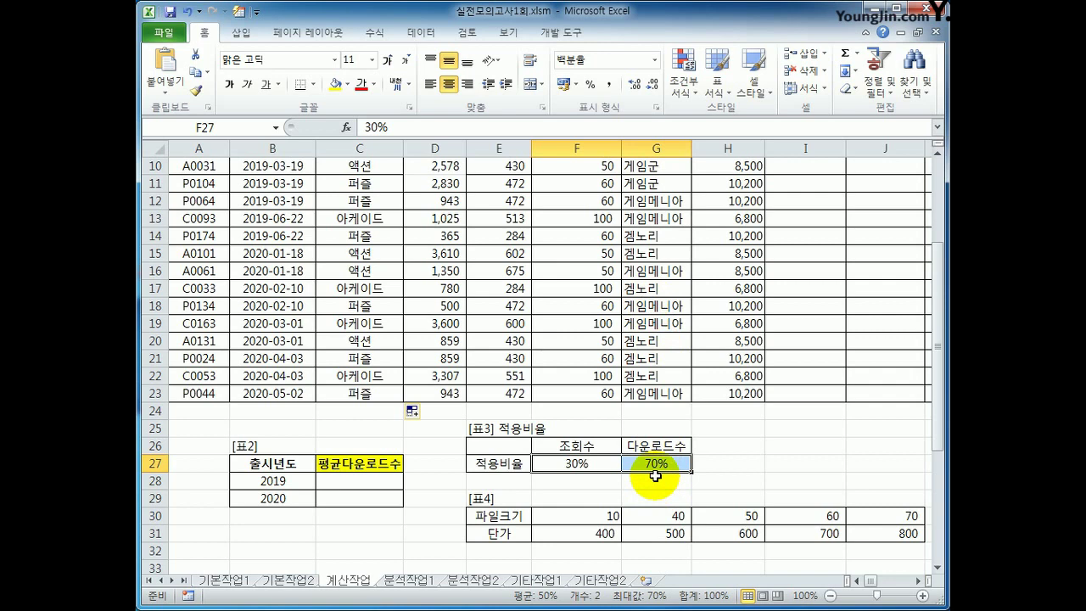
scroll(655, 475, "up", 3)
left_click(802, 227)
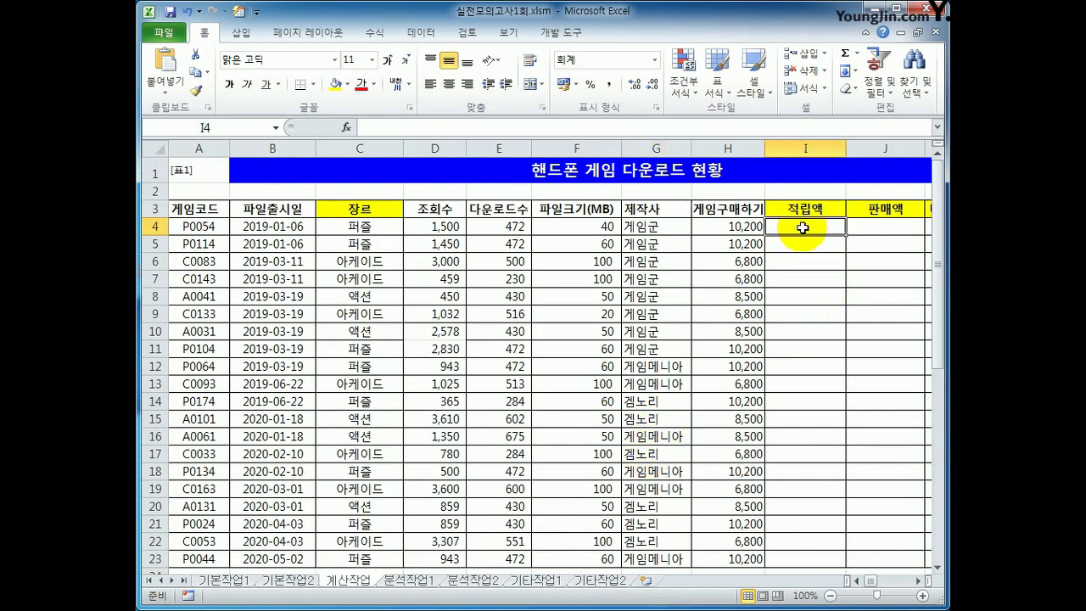
type("=ㄴ")
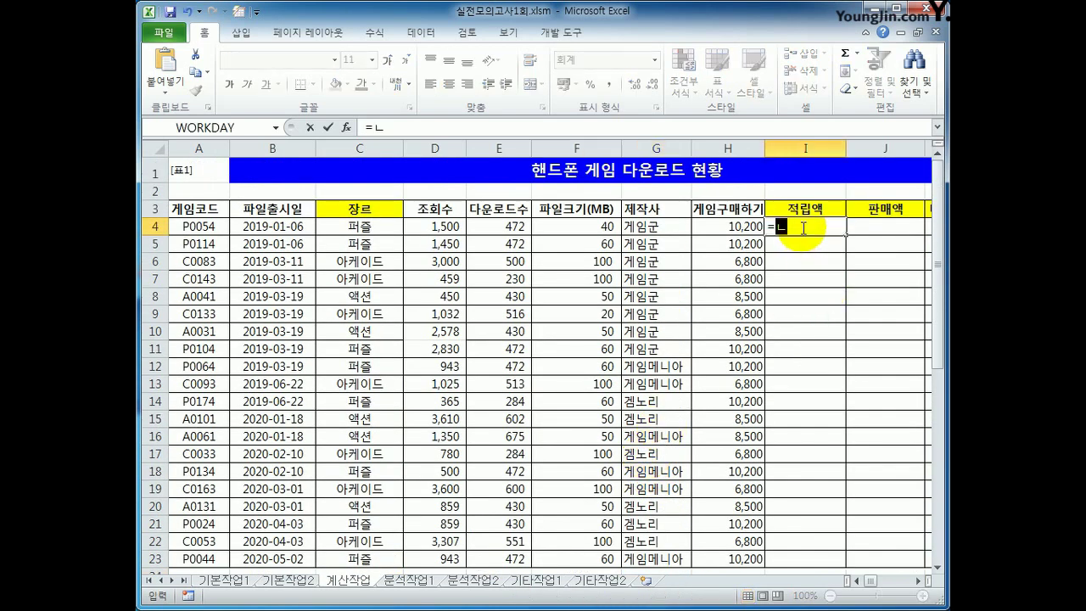
key("BackSpace")
type("sum")
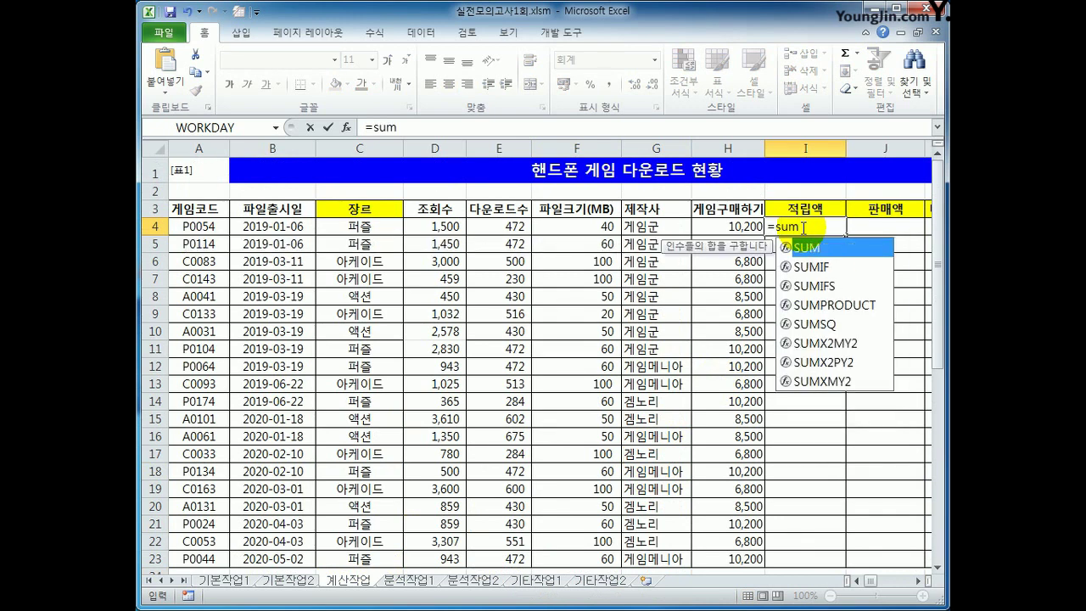
key("Down")
key("Down")
key("Down")
key("Tab")
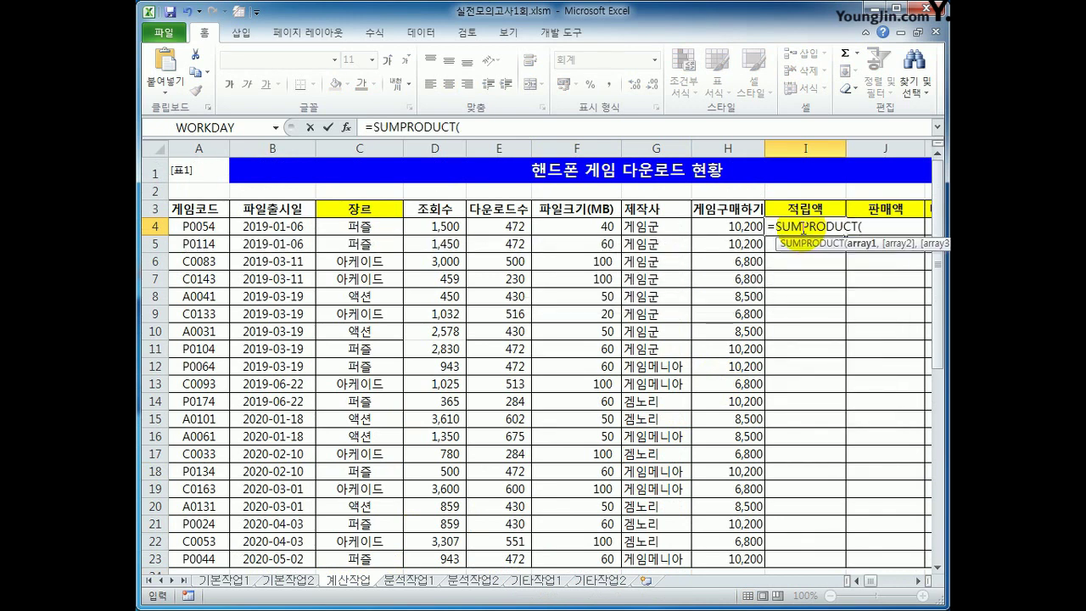
Step: Complete the SUMPRODUCT in I4 with D4:E4 and the absolute range $F$27:$G$27 as its arrays
left_click_drag(428, 227, 477, 228)
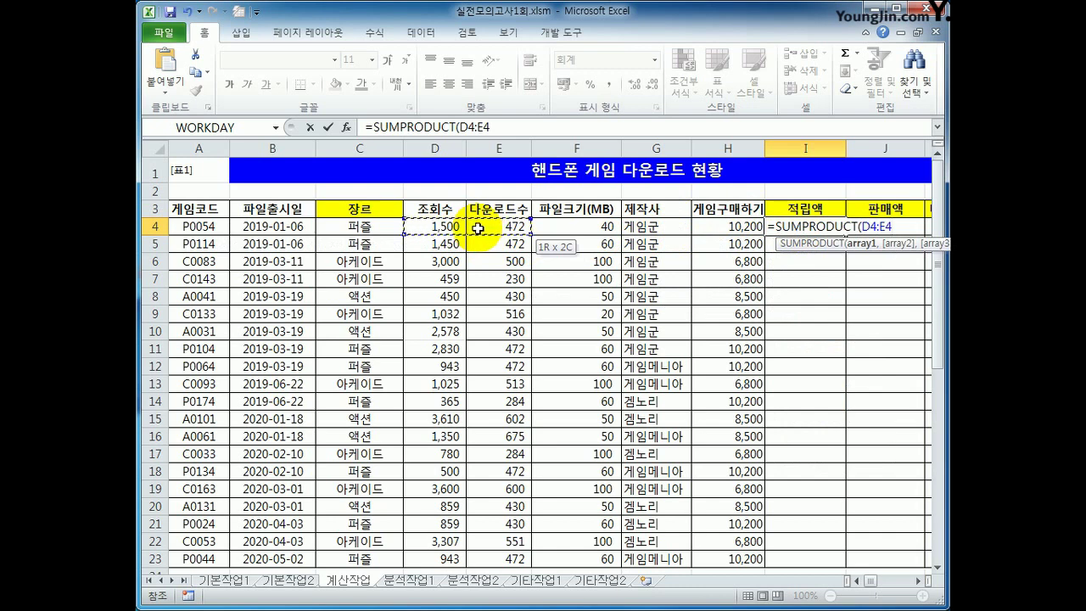
type(",")
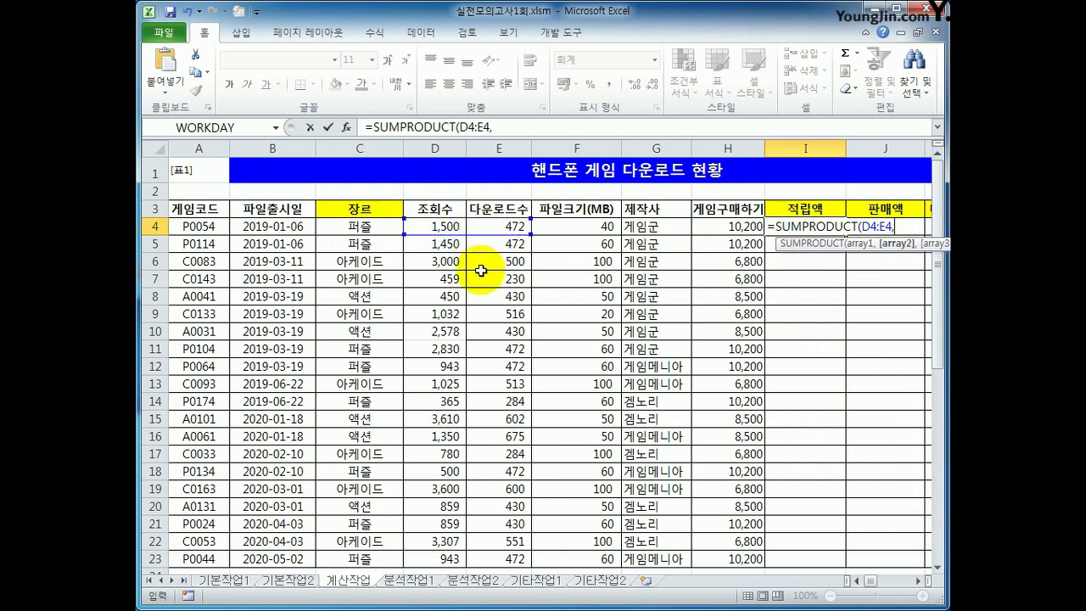
scroll(480, 269, "down", 4)
left_click_drag(548, 411, 632, 411)
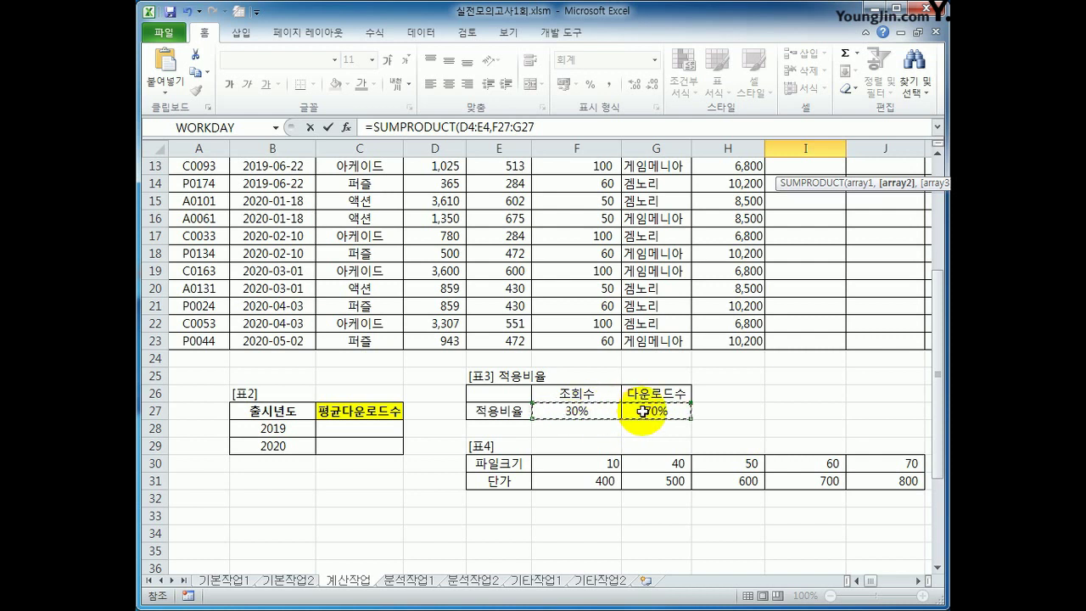
key("F4")
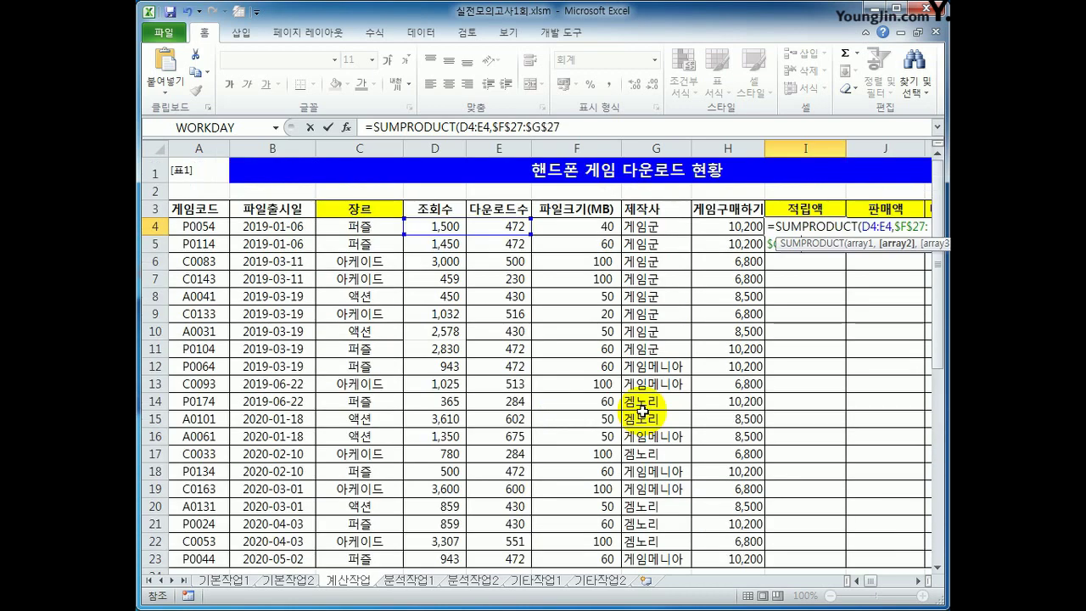
type(")")
key("Return")
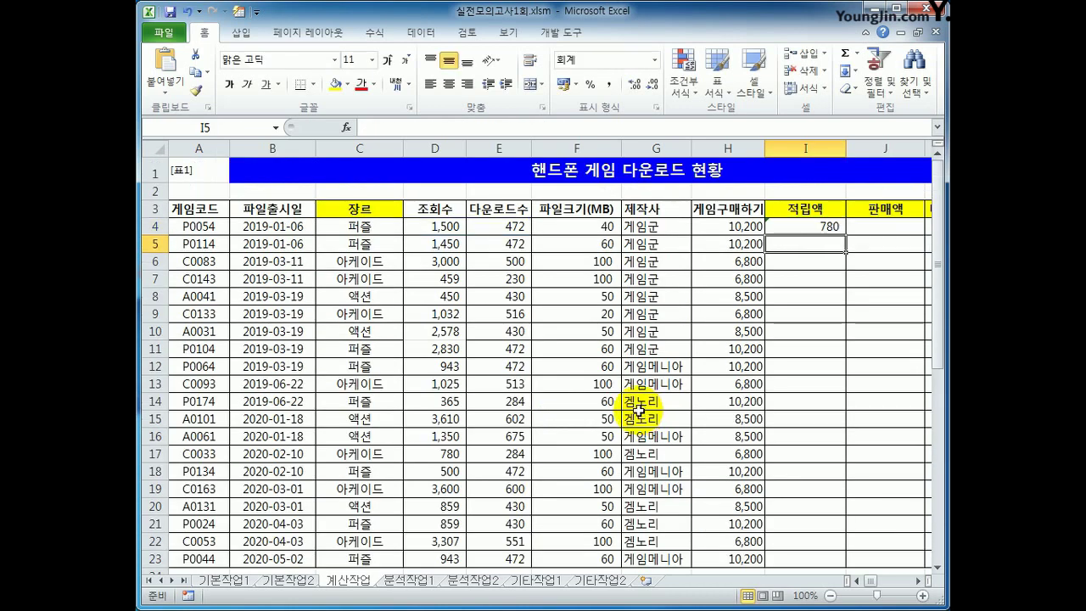
Step: Trace how the 조회수 and 다운로드수 in row 4 pair with their 적용비율 cells in 표3
left_click(801, 228)
left_click(424, 227)
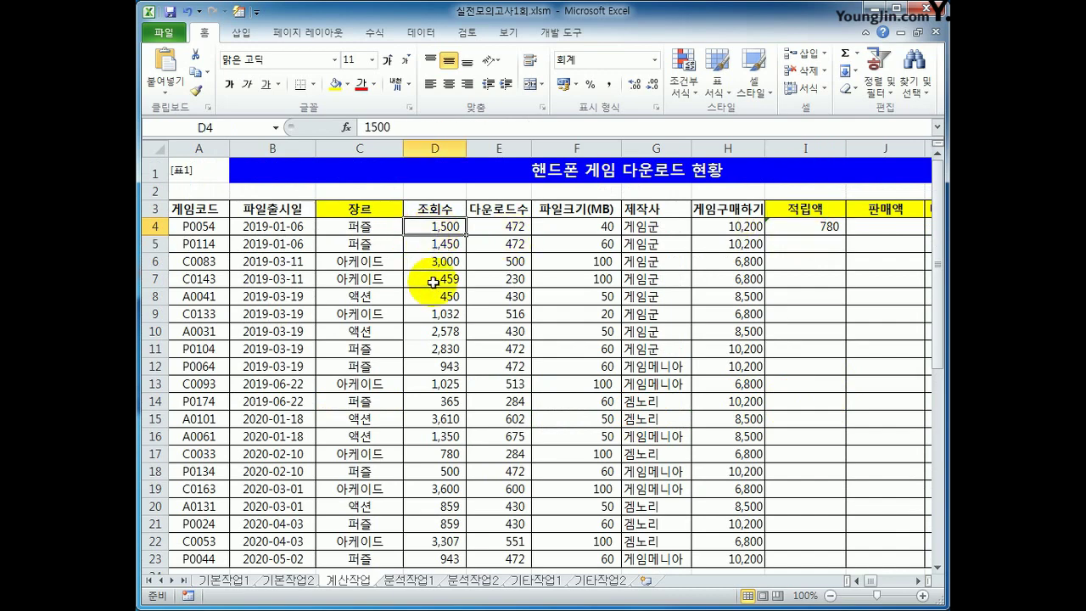
scroll(433, 281, "down", 4)
scroll(444, 405, "up", 4)
left_click(510, 222)
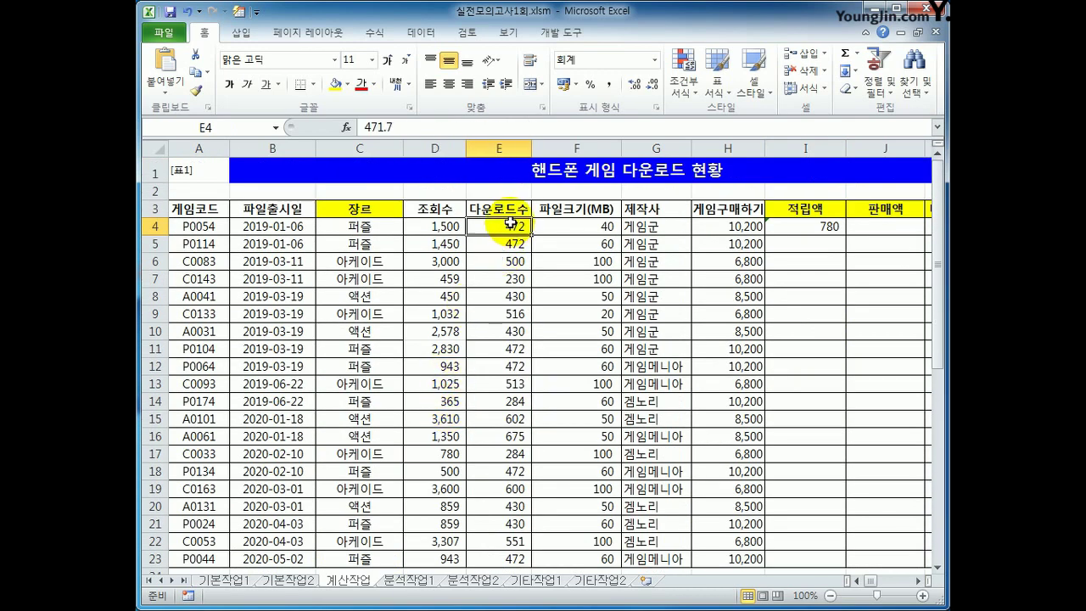
scroll(552, 416, "down", 4)
left_click(667, 409)
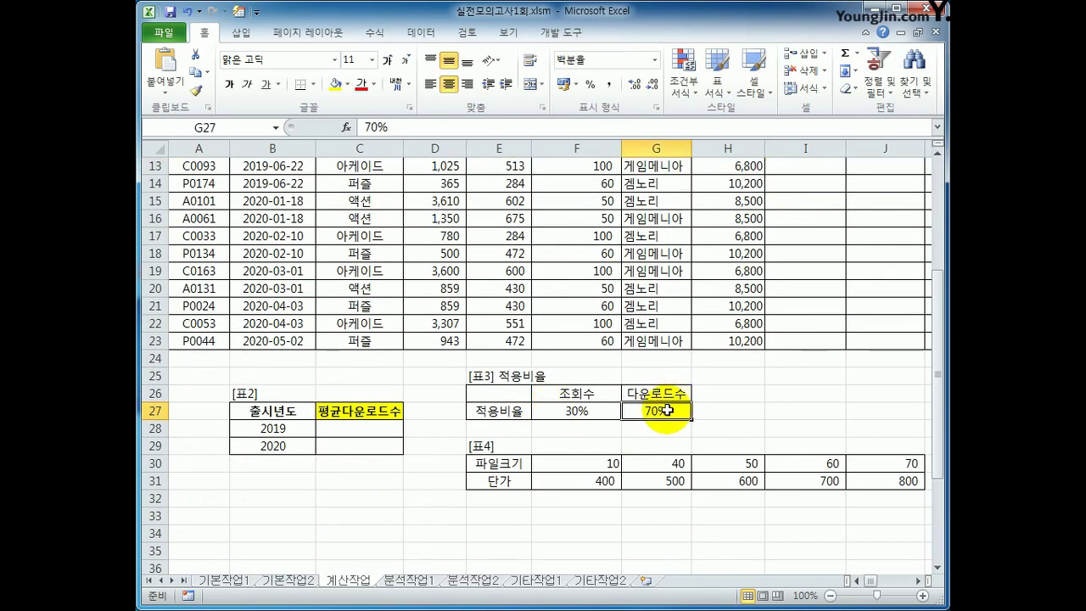
scroll(666, 410, "up", 4)
Step: Fill the SUMPRODUCT formula from I4 down to I23 and check the copied formula in I5
left_click(790, 225)
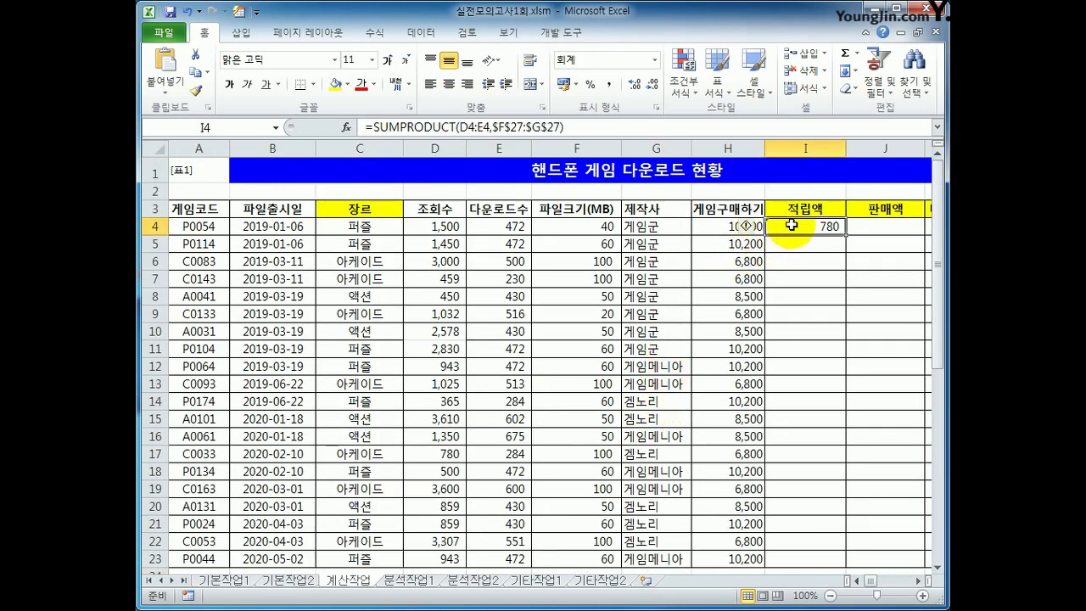
double_click(846, 237)
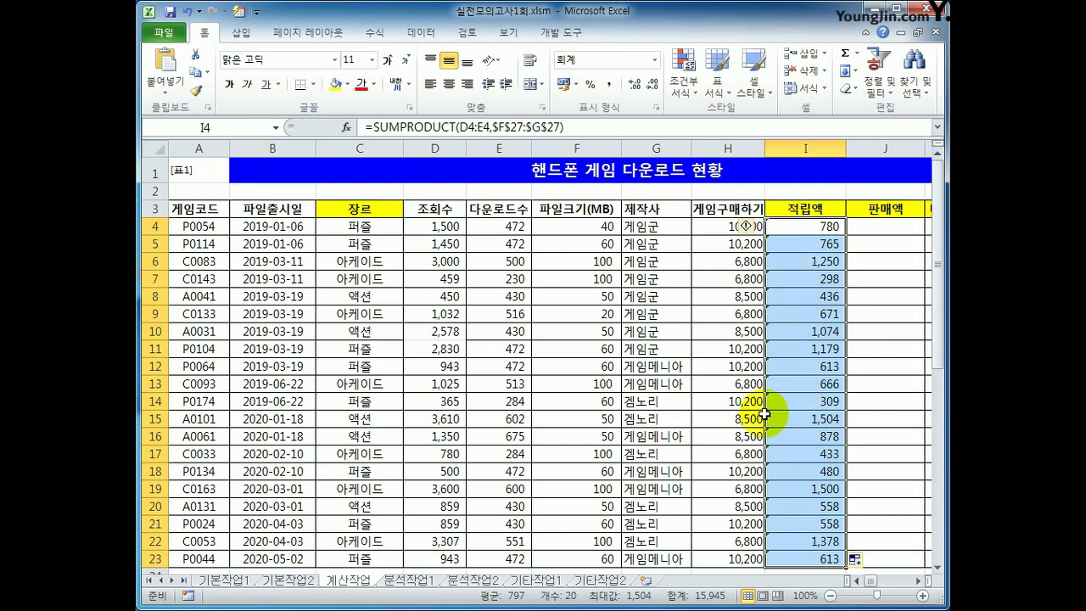
left_click(823, 245)
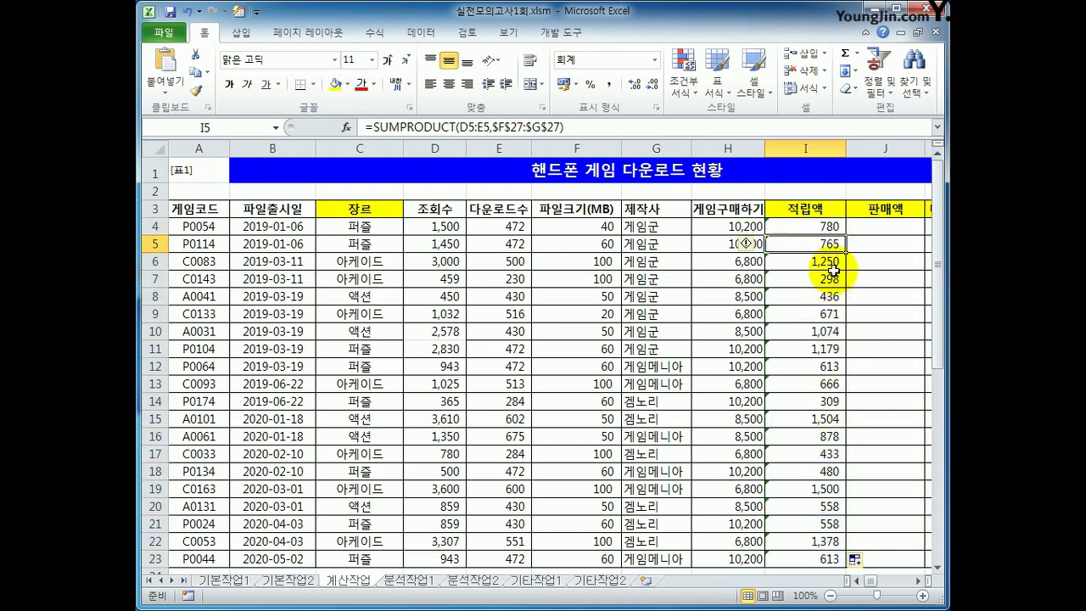
Step: Insert the ROUNDUP function in front of SUMPRODUCT in the I4 formula
left_click(793, 227)
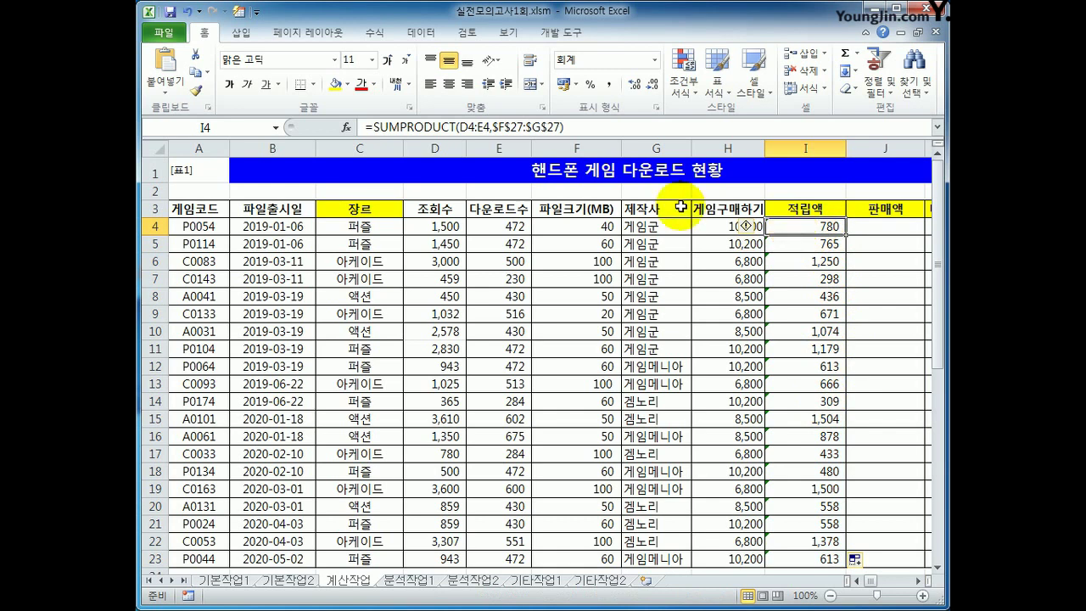
left_click(374, 127)
type("roud")
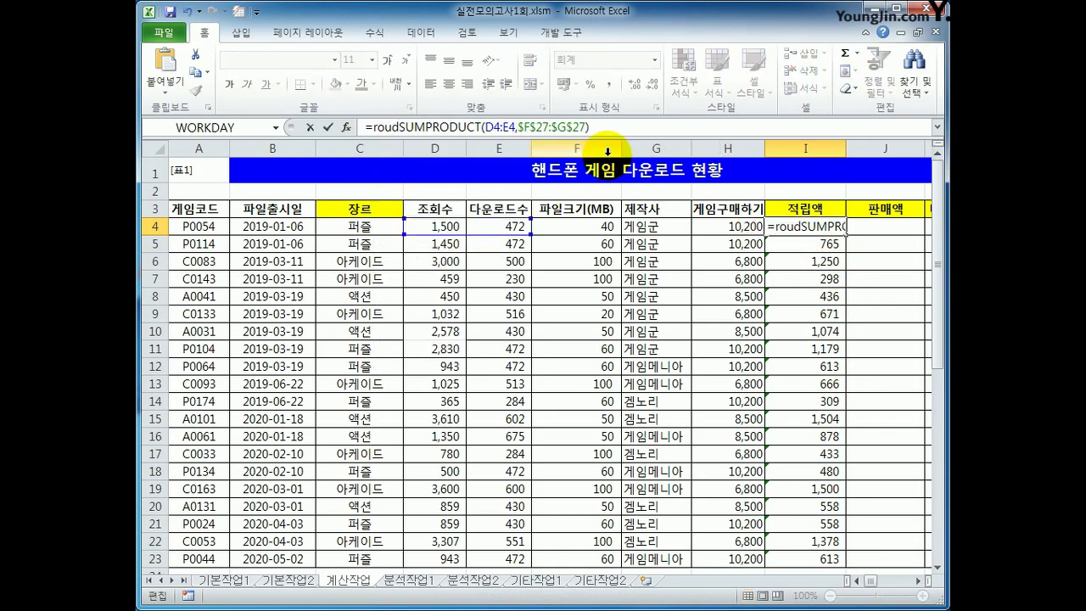
key("BackSpace")
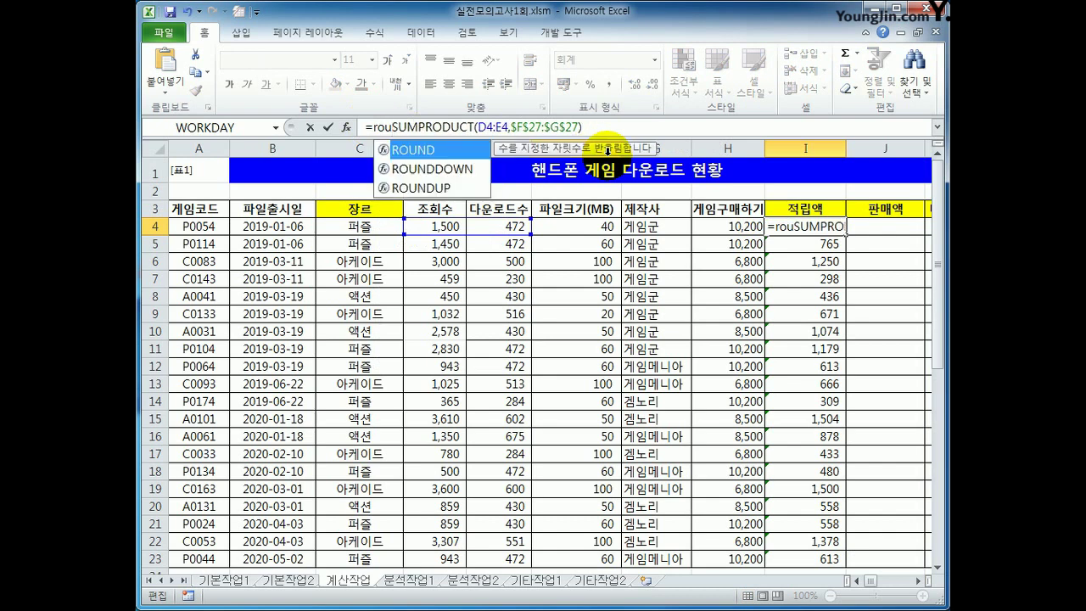
key("Down")
key("Down")
key("Tab")
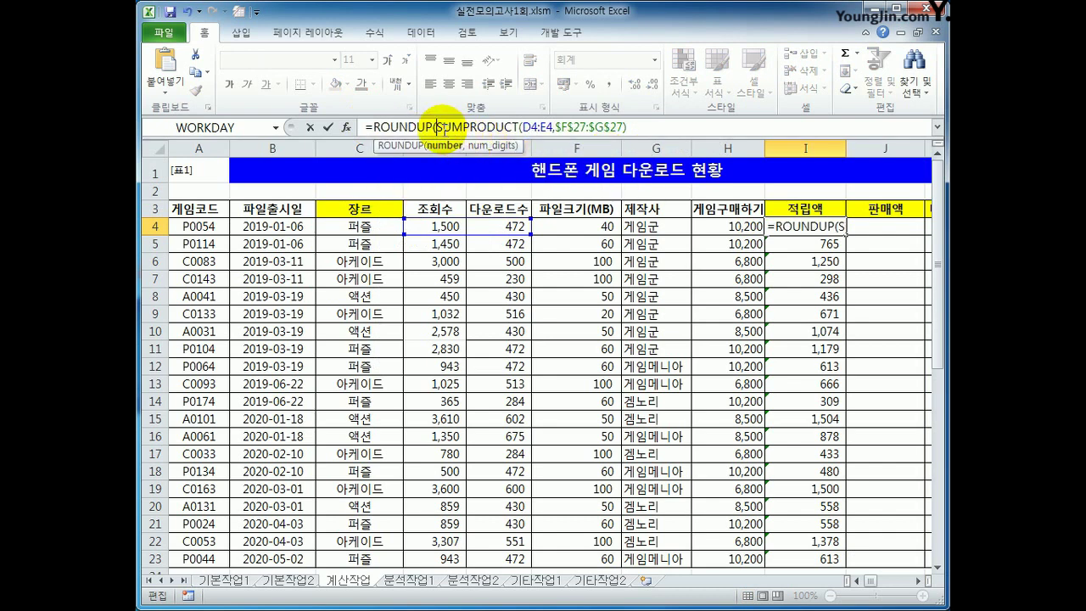
Step: Set ROUNDUP's digits argument in I4 to -2 after the SUMPRODUCT, enter the formula and reselect I4
left_click_drag(436, 127, 632, 127)
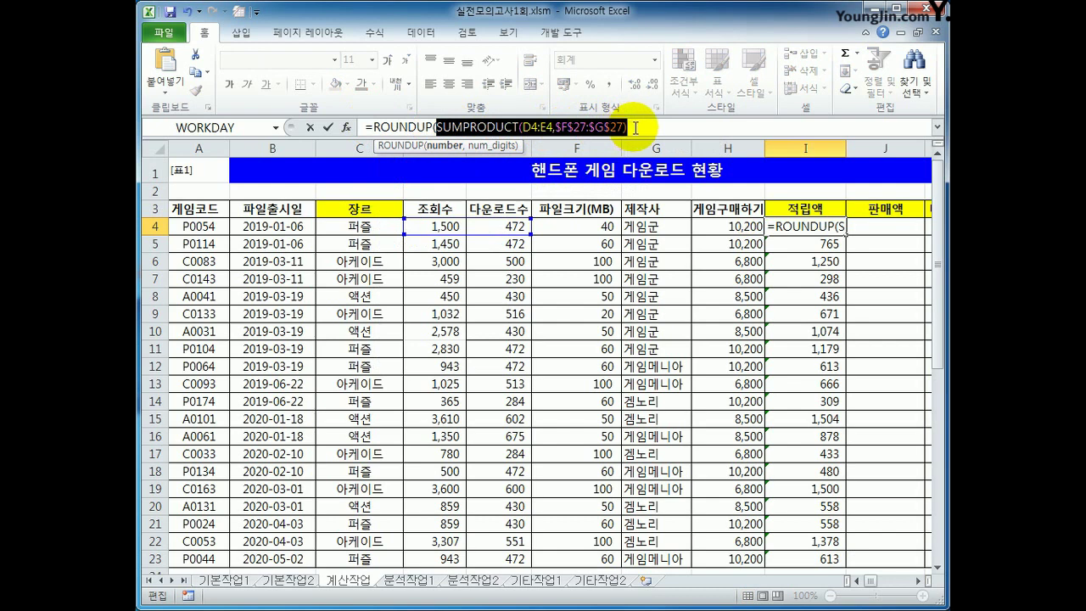
left_click(634, 127)
type(",")
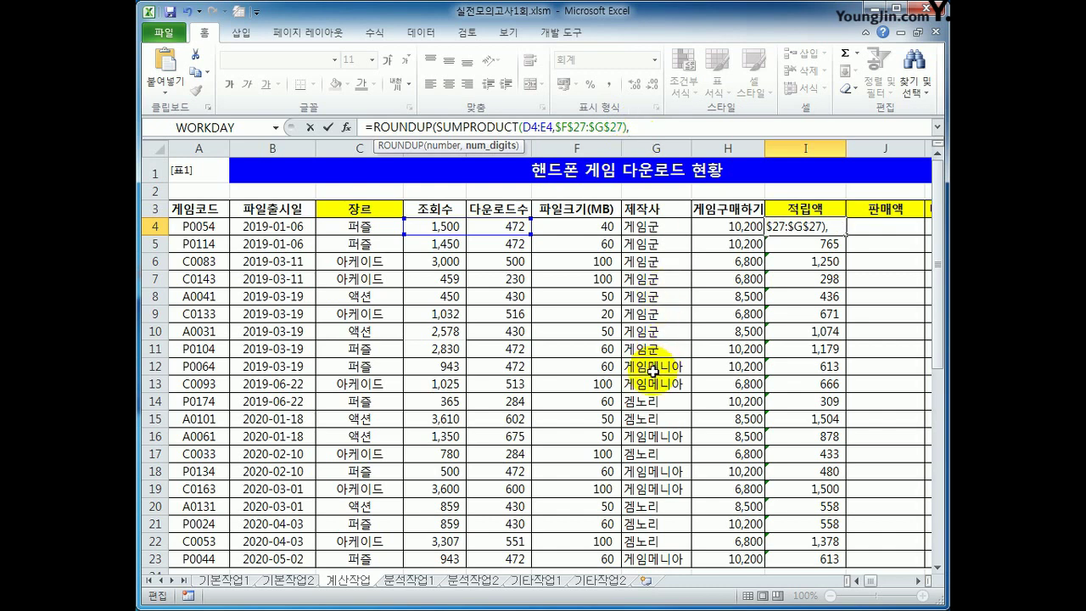
type("1")
key("BackSpace")
type("2")
key("BackSpace")
type("0")
key("BackSpace")
type("-")
key("BackSpace")
type("2")
type(")")
key("Return")
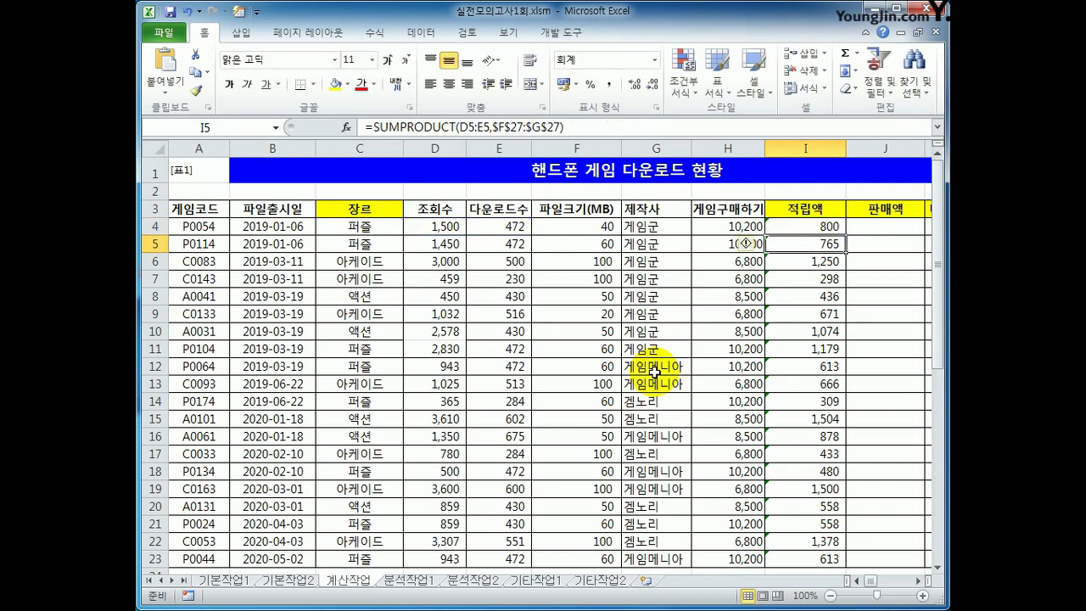
left_click(816, 227)
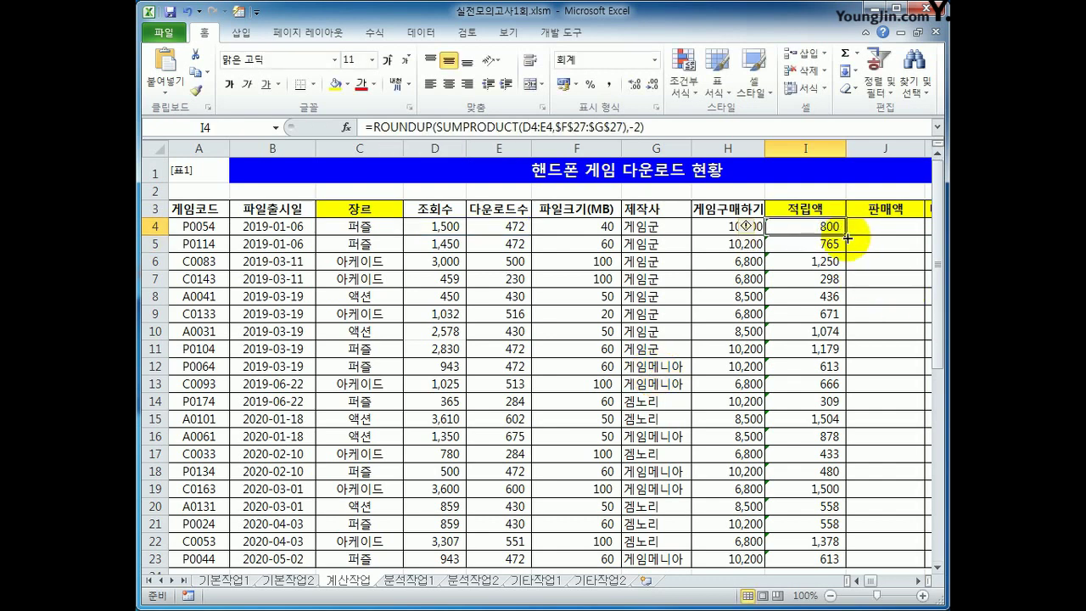
Step: Copy the ROUNDUP formula from I4 down to I23, ignore the error flags on the filled cells and reselect I4
double_click(846, 236)
scroll(848, 435, "down", 1)
scroll(847, 435, "up", 1)
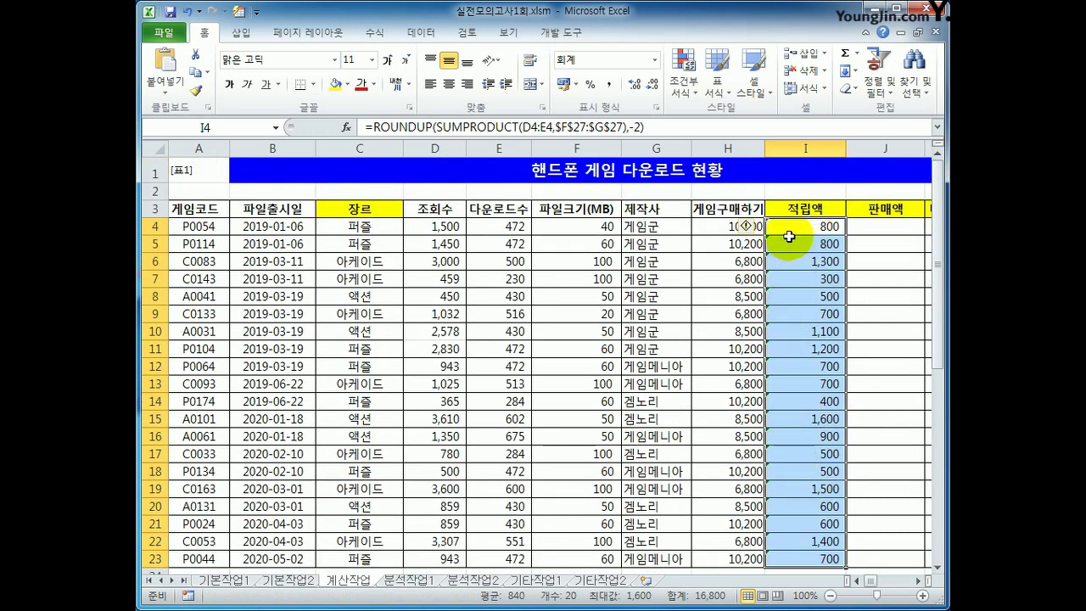
mouse_move(750, 229)
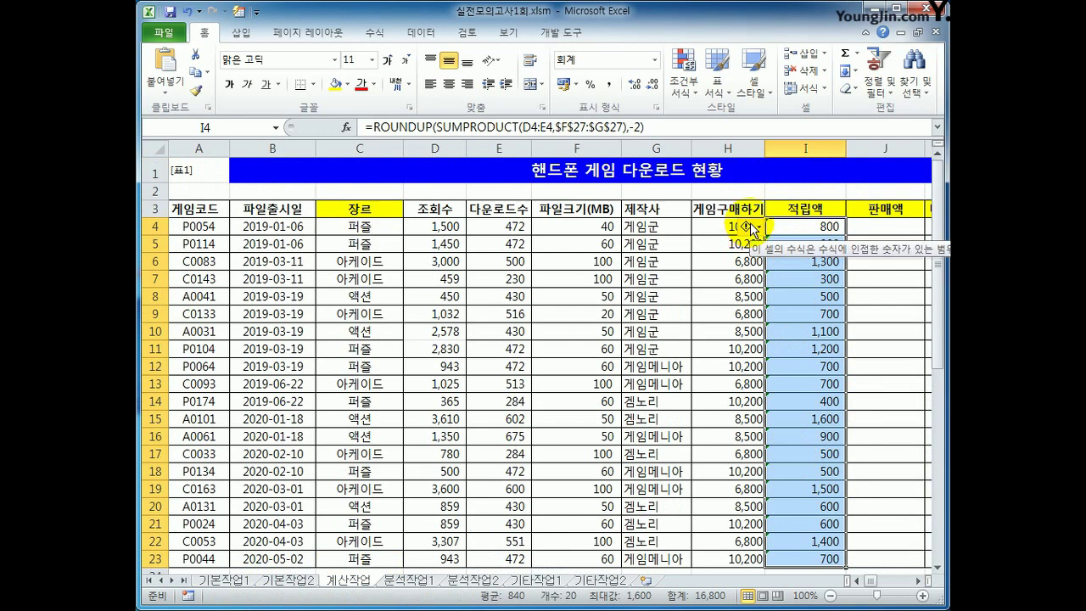
left_click(752, 228)
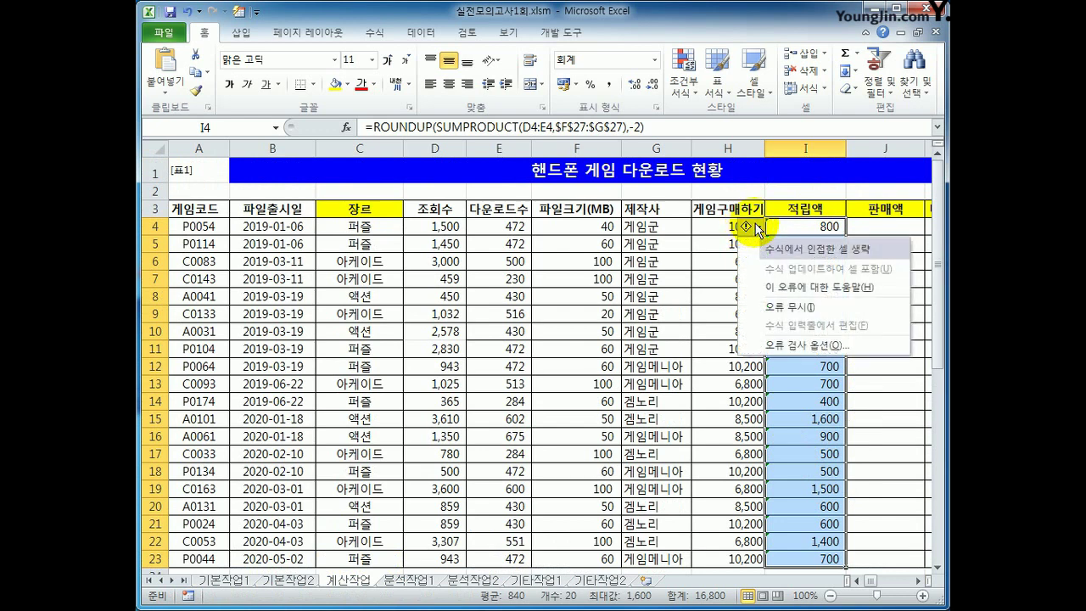
left_click(768, 307)
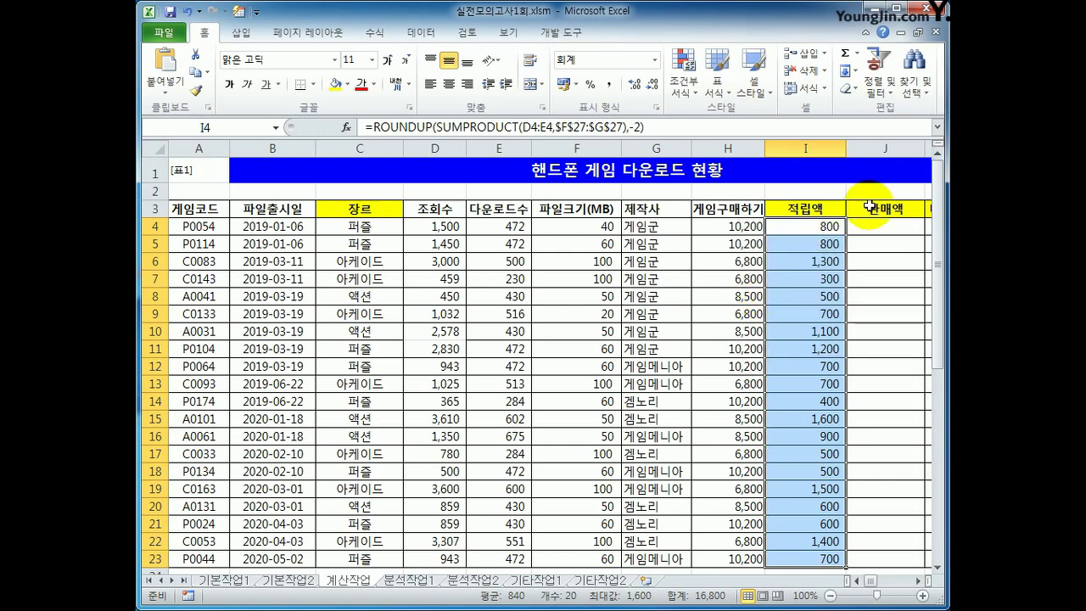
left_click(829, 226)
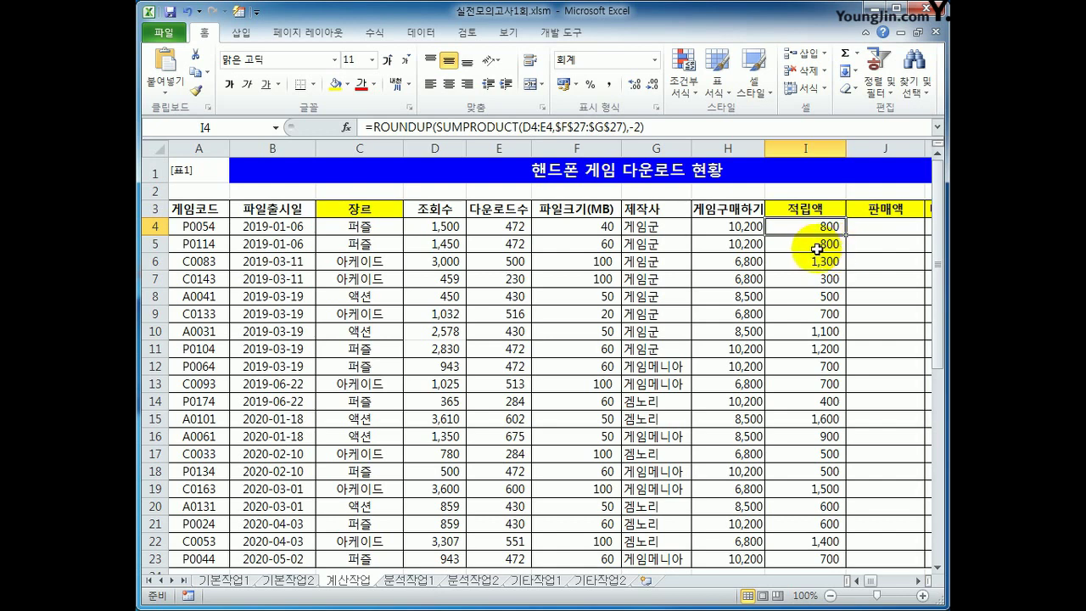
Step: Begin the 판매액 formula in J4 with an opening parenthesis and the 파일크기 cell, as =(F4*
left_click(875, 230)
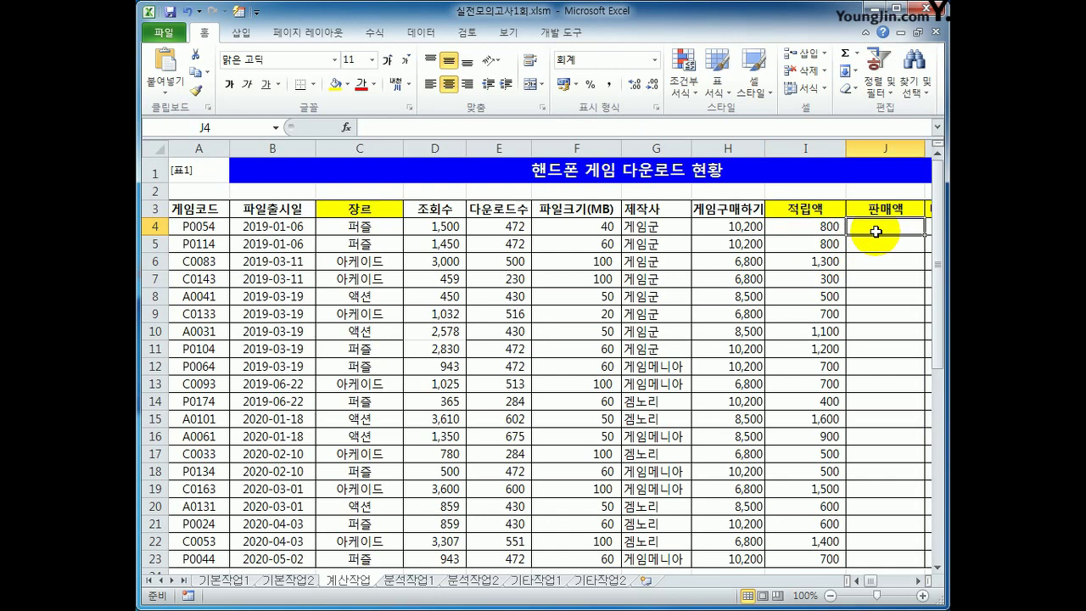
type("=")
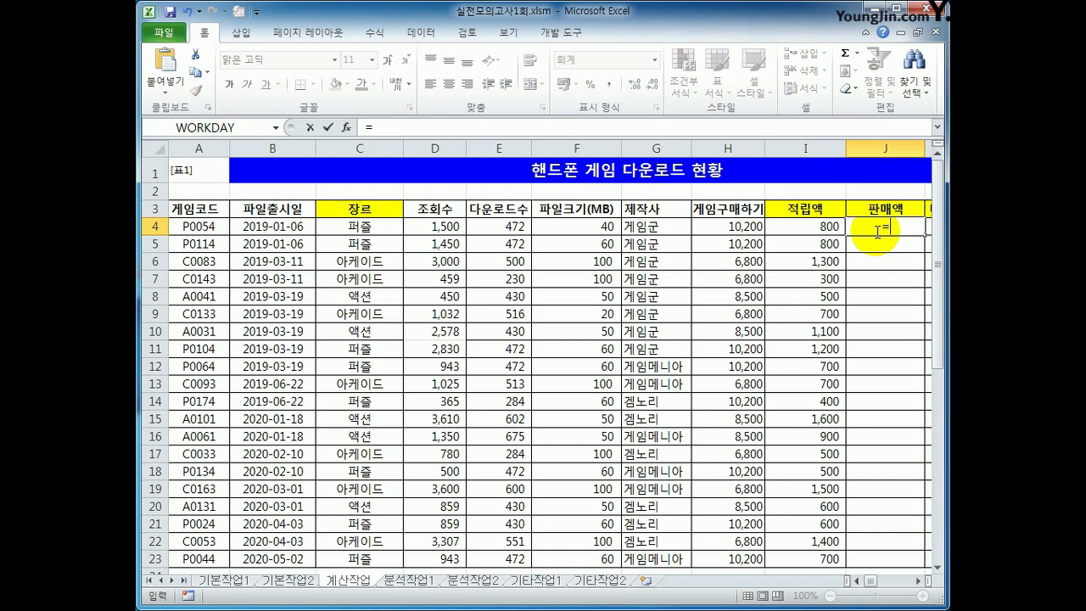
type("(")
left_click(592, 227)
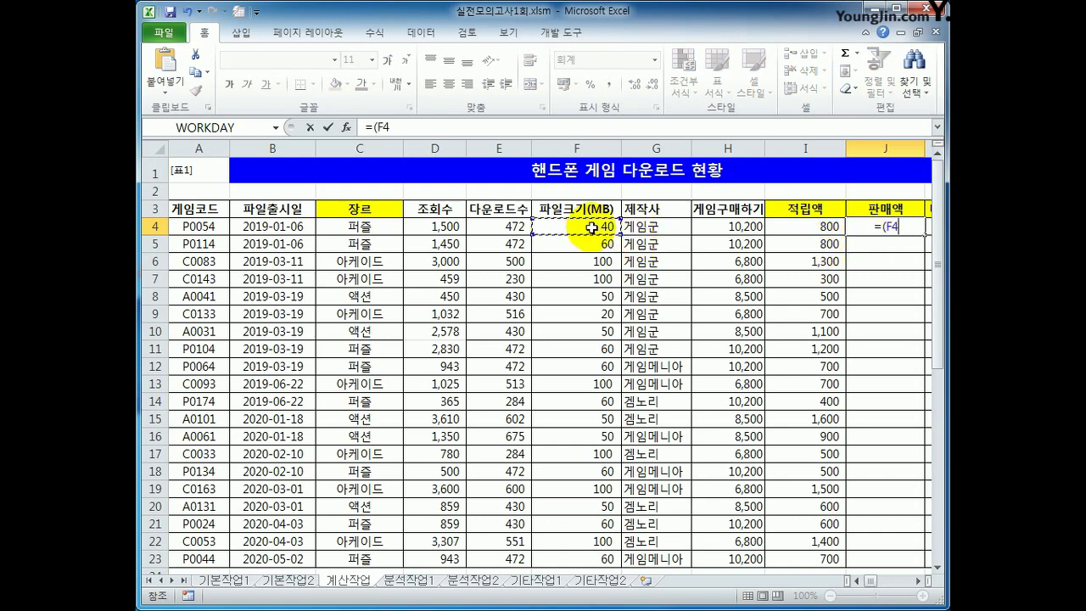
type("*")
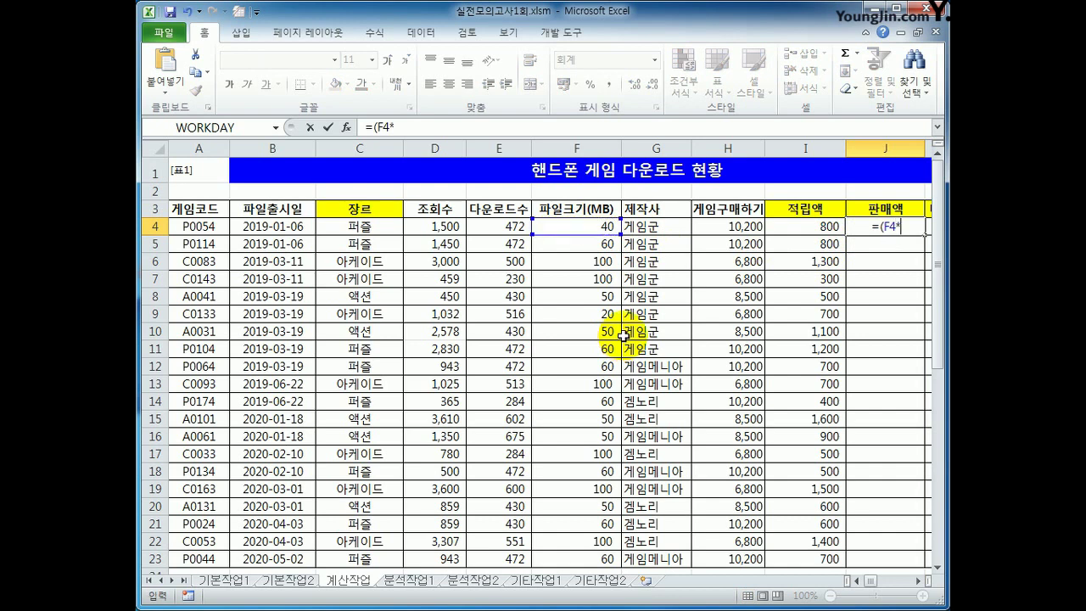
Step: Trace the 파일크기 row F30:J30 and the 단가 row F31:J31 of 표4 from within the J4 formula
scroll(624, 337, "down", 2)
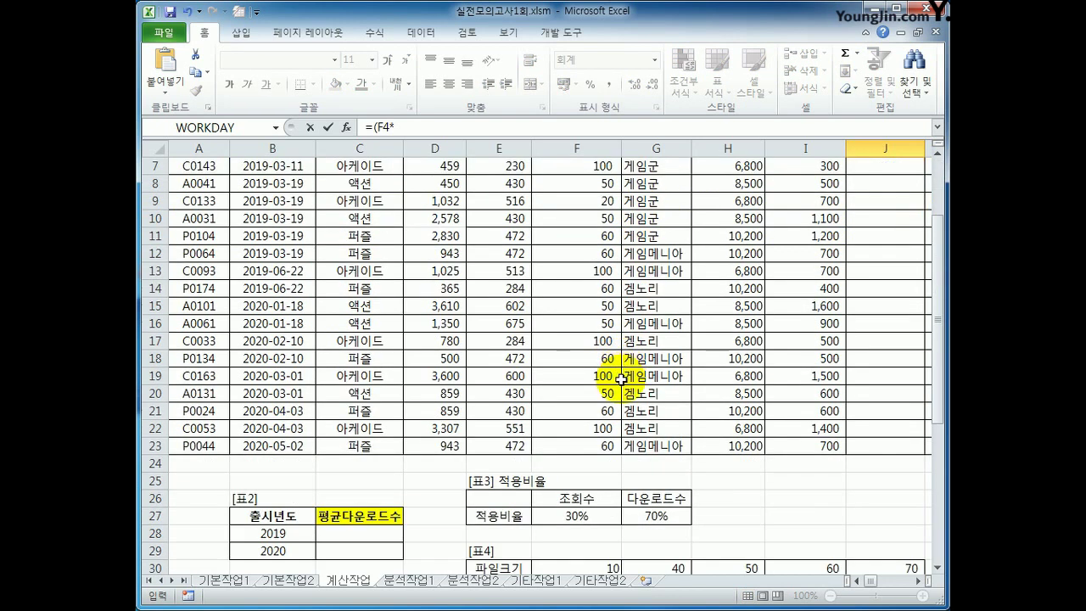
scroll(622, 379, "down", 2)
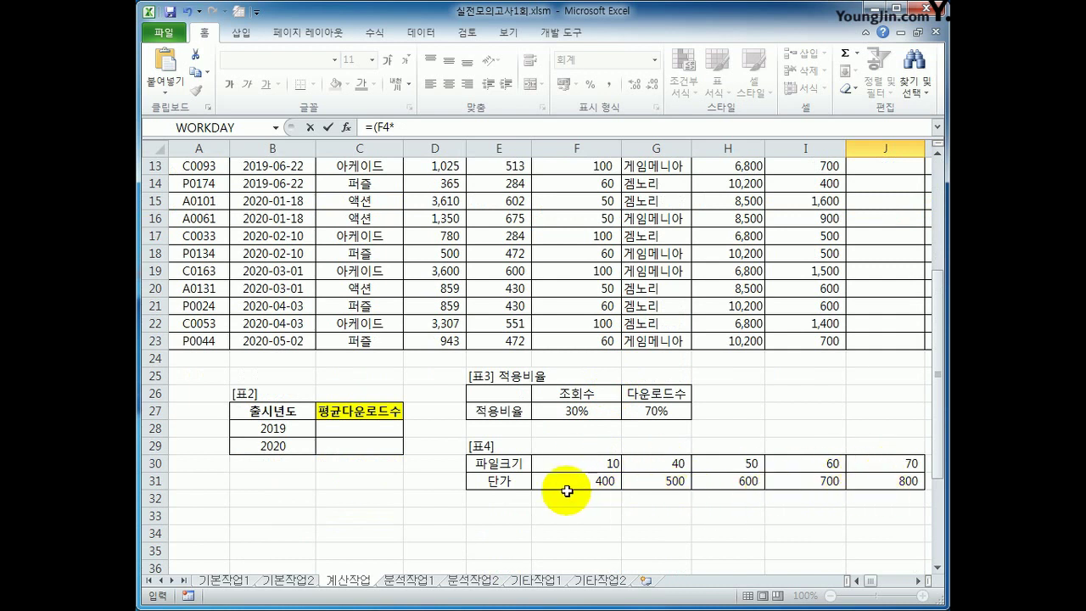
left_click(598, 463)
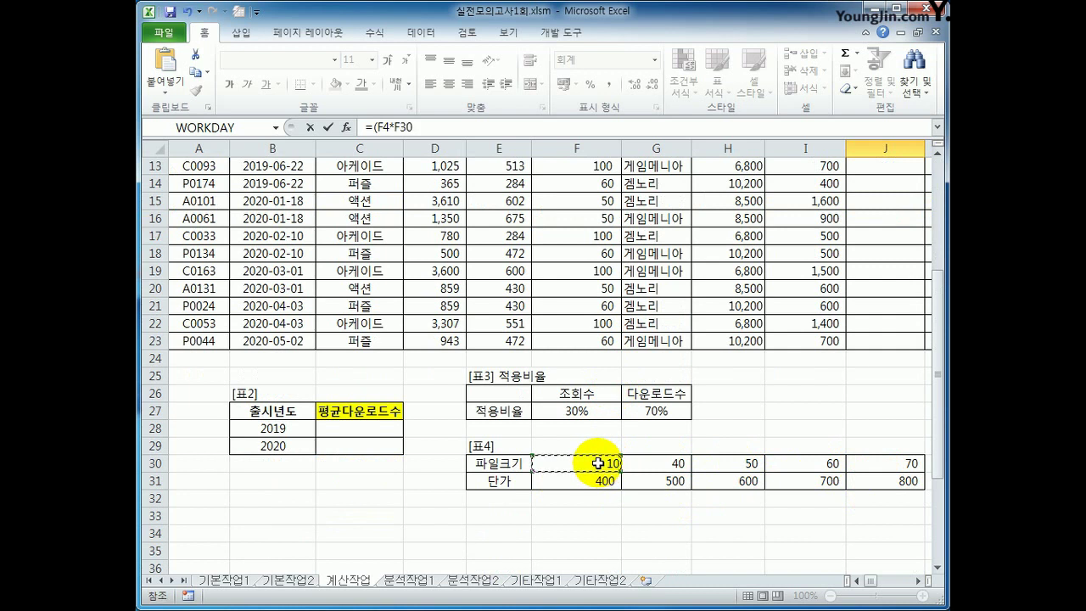
left_click_drag(598, 463, 899, 464)
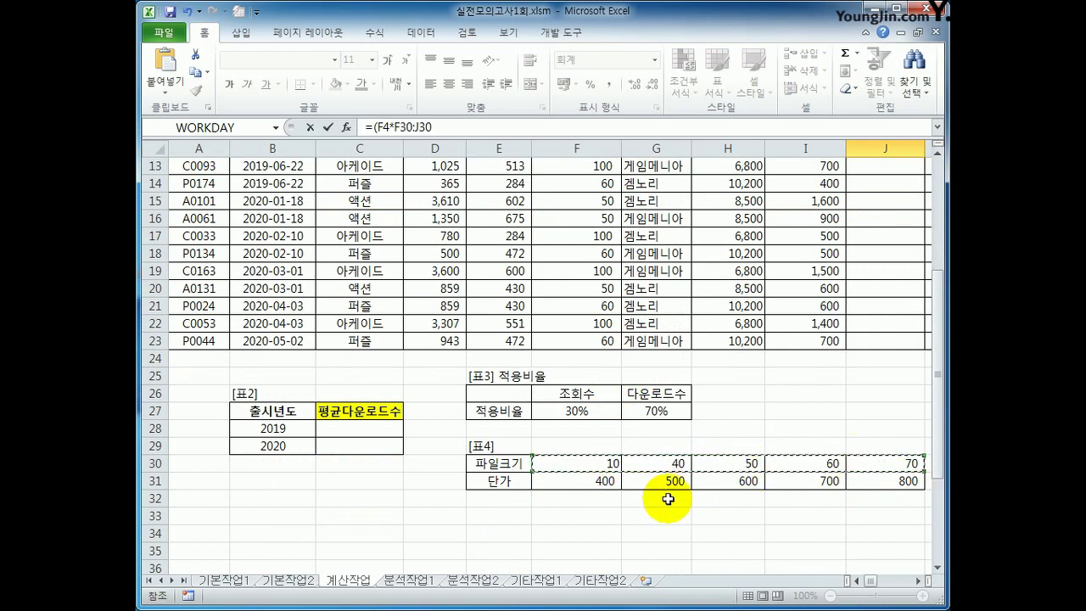
left_click_drag(572, 479, 900, 485)
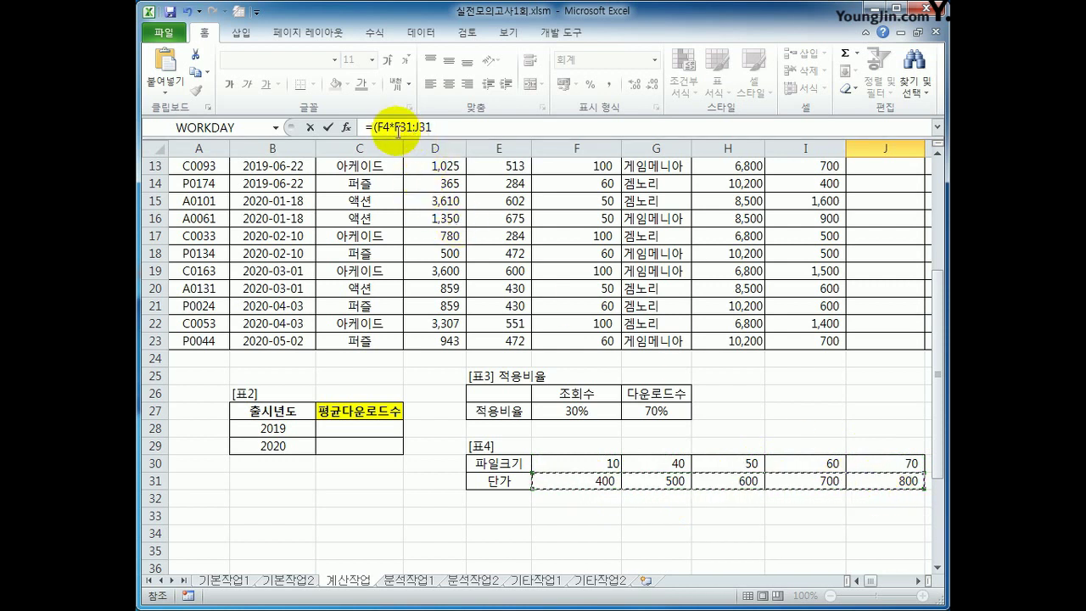
Step: Replace the F31:J31 reference in the J4 formula with an HLOOKUP function that uses F4 as its lookup value
left_click_drag(396, 129, 446, 129)
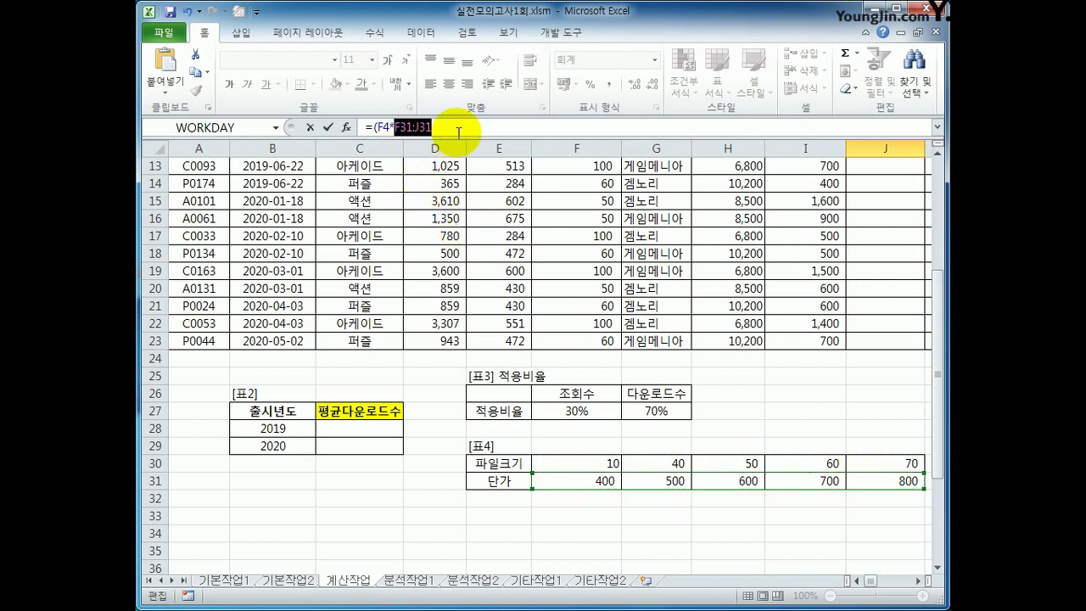
type("HLOOKUP(")
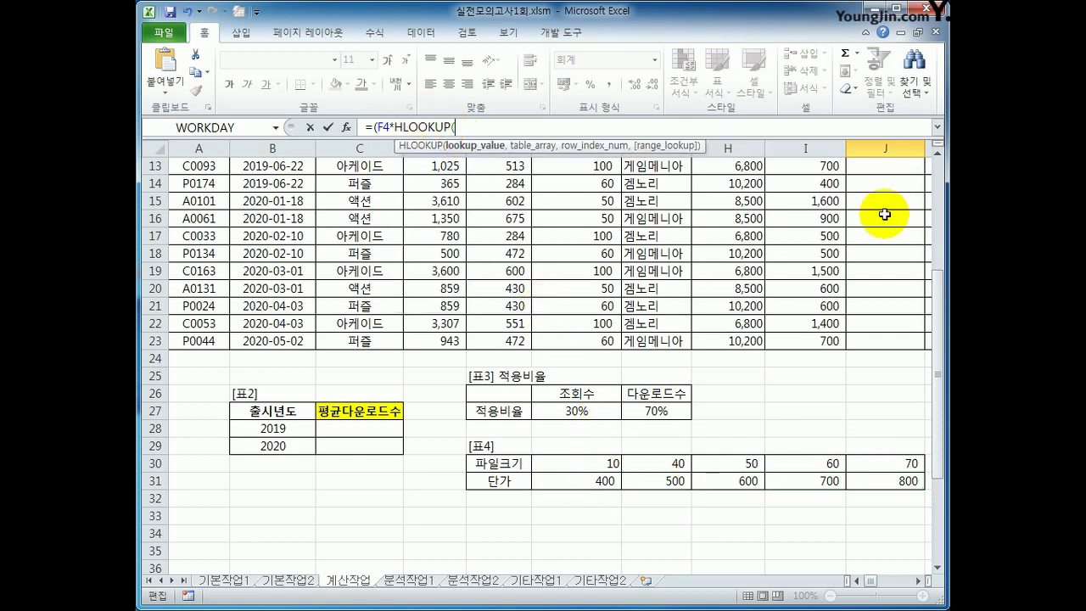
left_click_drag(933, 365, 938, 208)
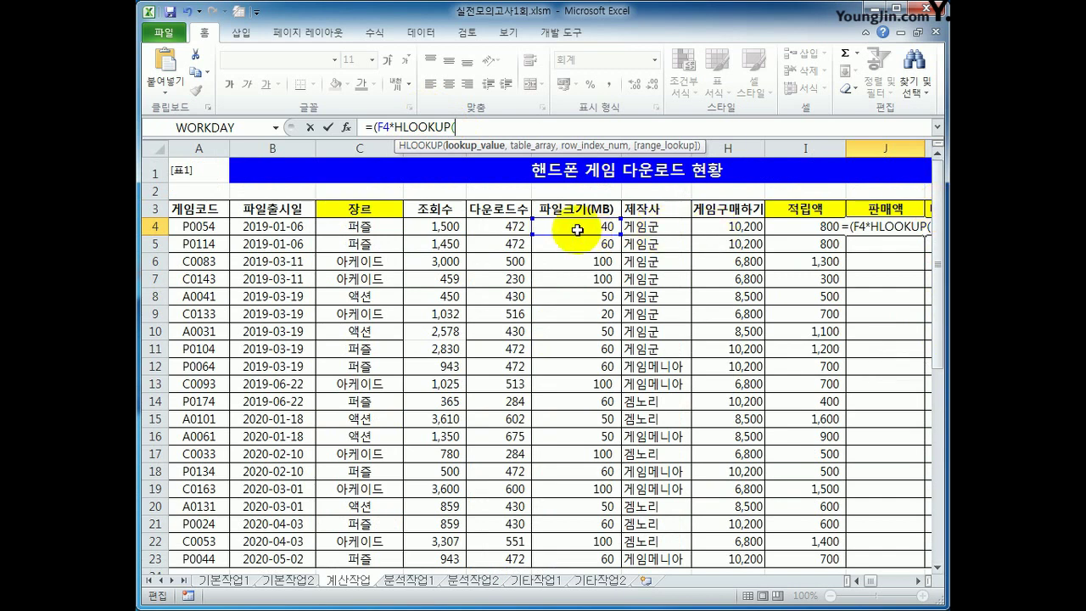
left_click(577, 230)
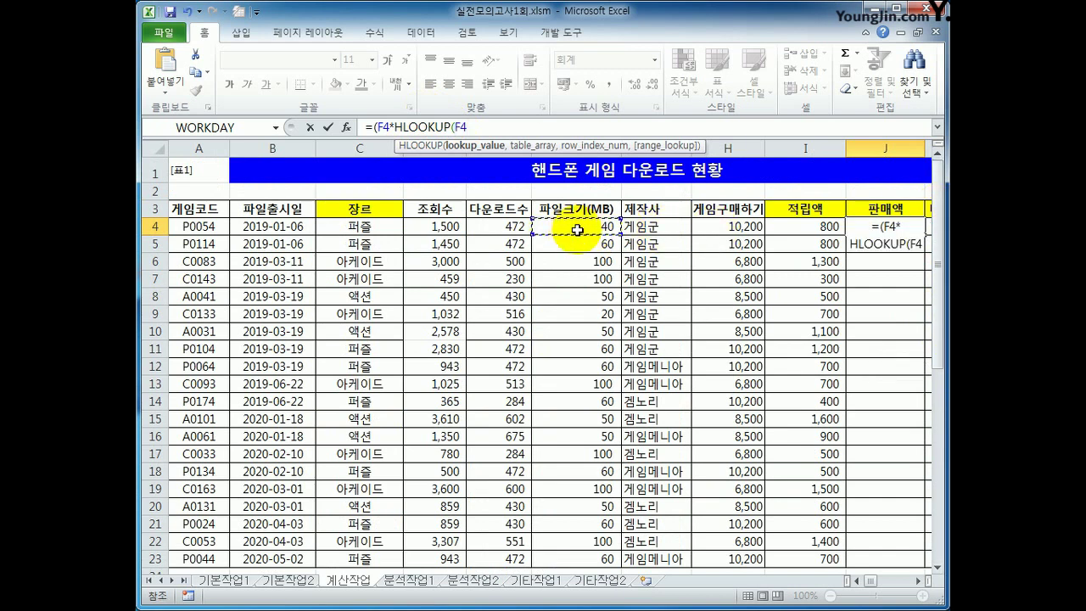
type(",")
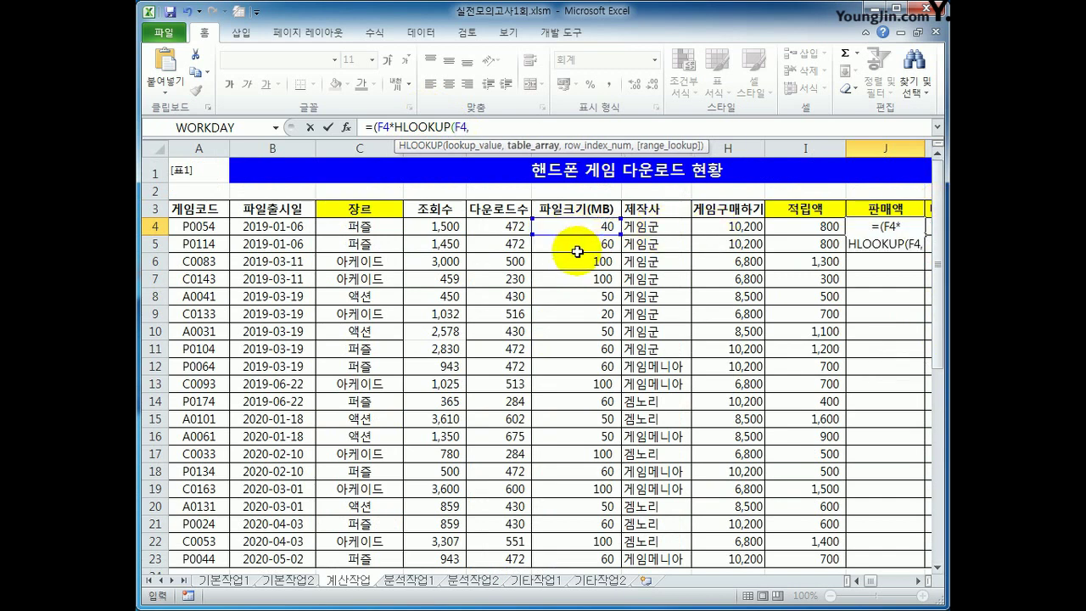
Step: Set HLOOKUP's table array to 표4's range F30:J31 as the absolute reference $F$30:$J$31
left_click_drag(940, 222, 940, 424)
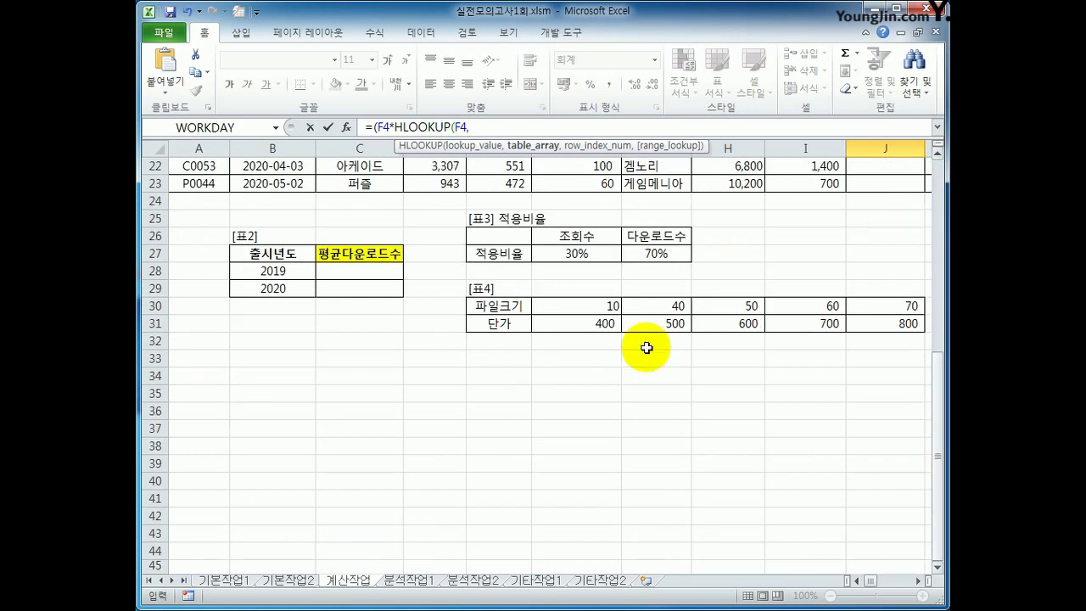
left_click_drag(570, 307, 878, 317)
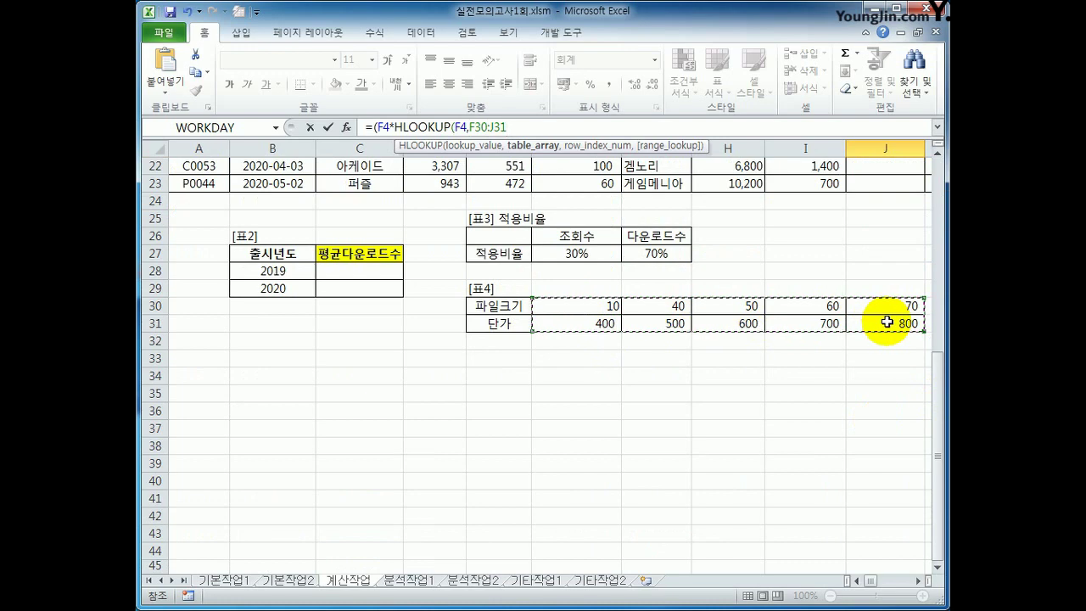
key("F4")
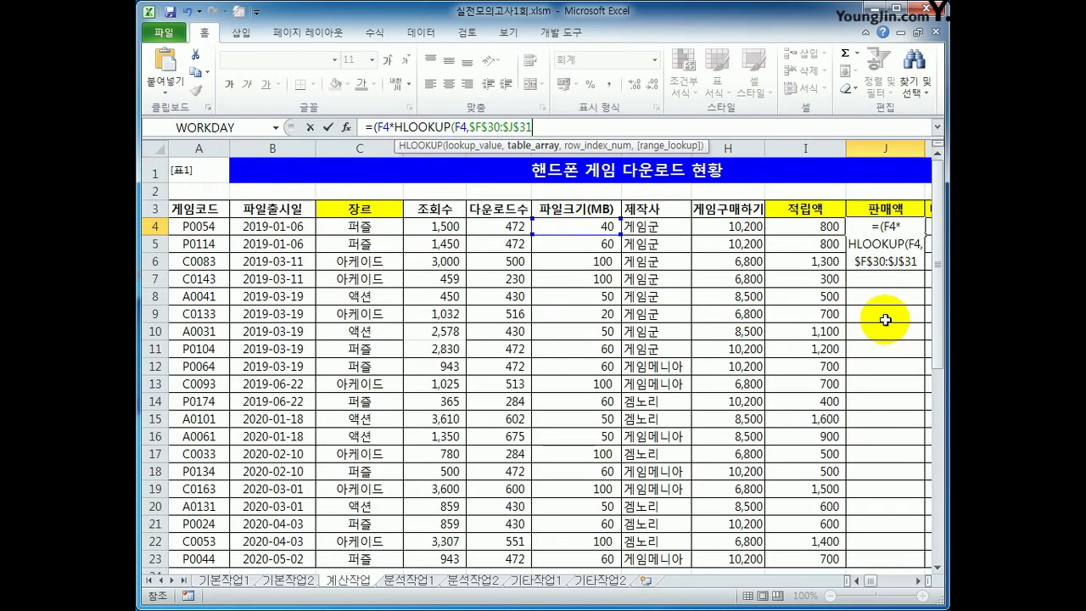
type(",")
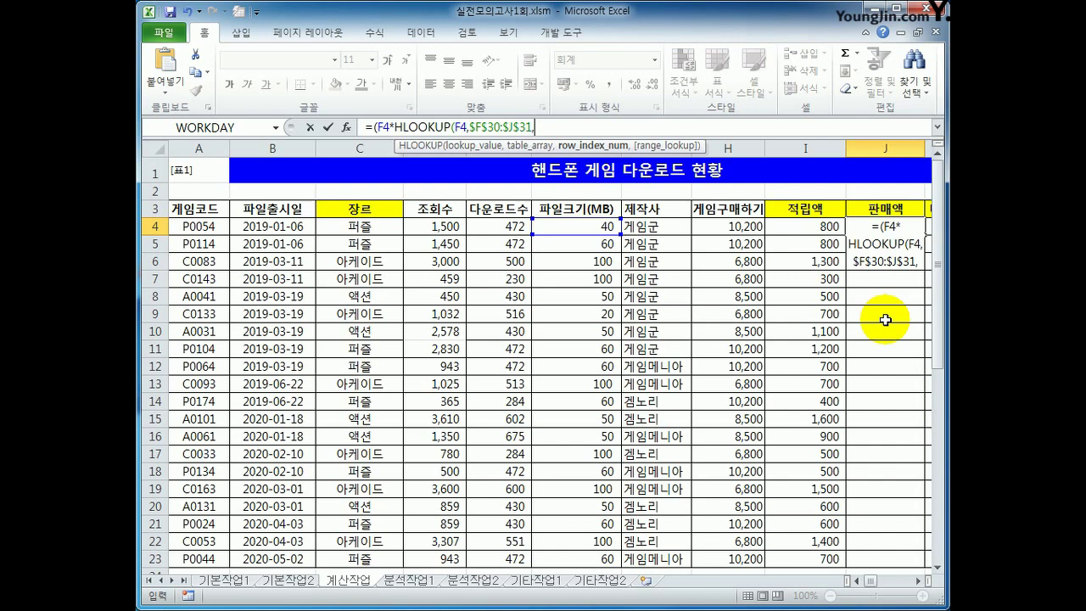
Step: Set HLOOKUP's row index to 2 and its range lookup to TRUE for an approximate match
scroll(925, 272, "down", 7)
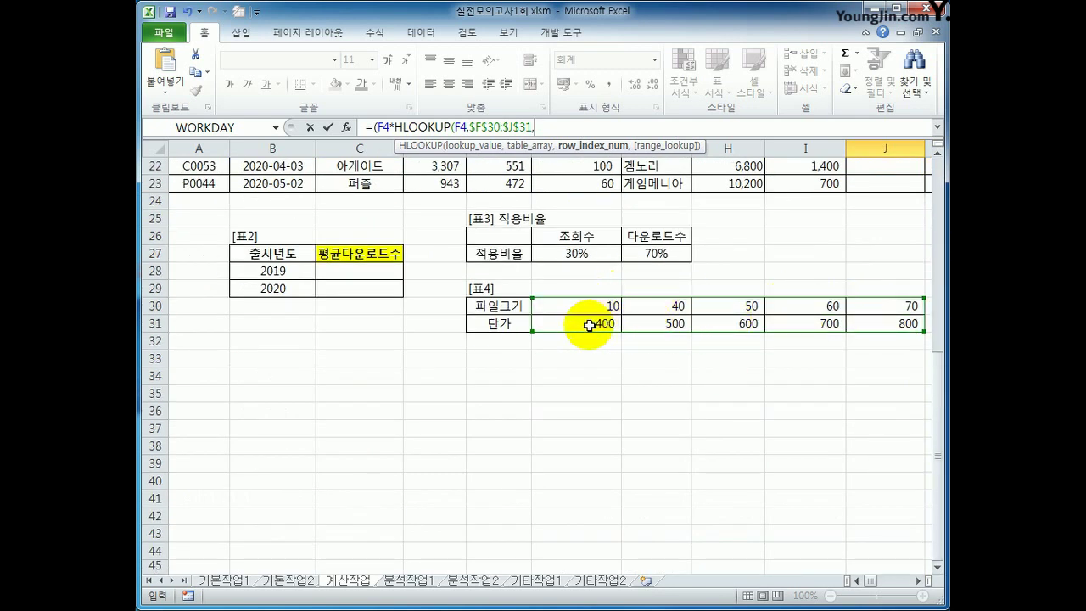
type("2")
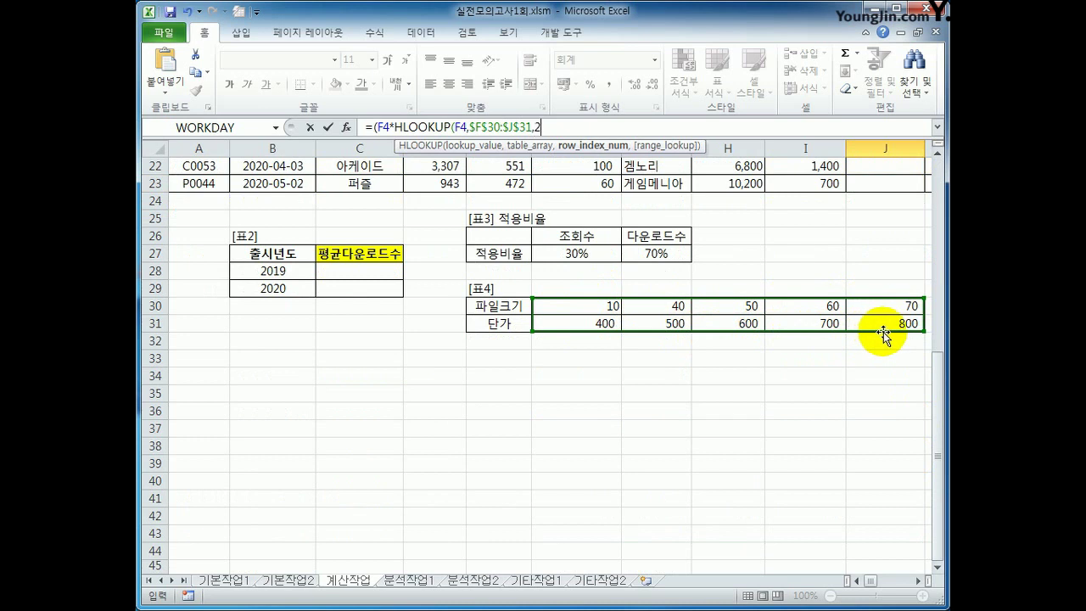
type(",")
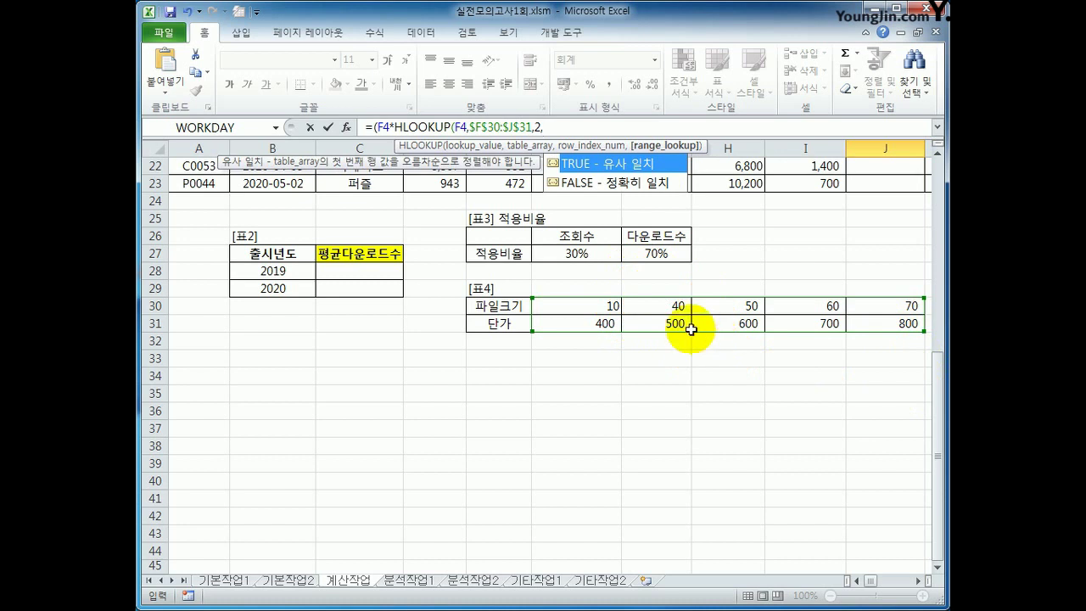
left_click(627, 169)
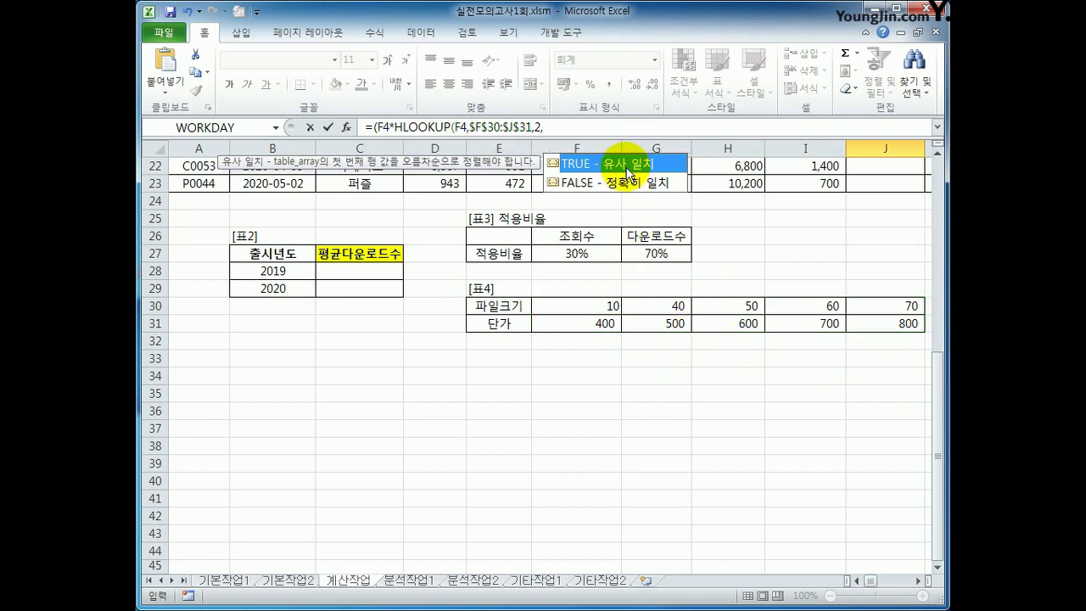
double_click(627, 169)
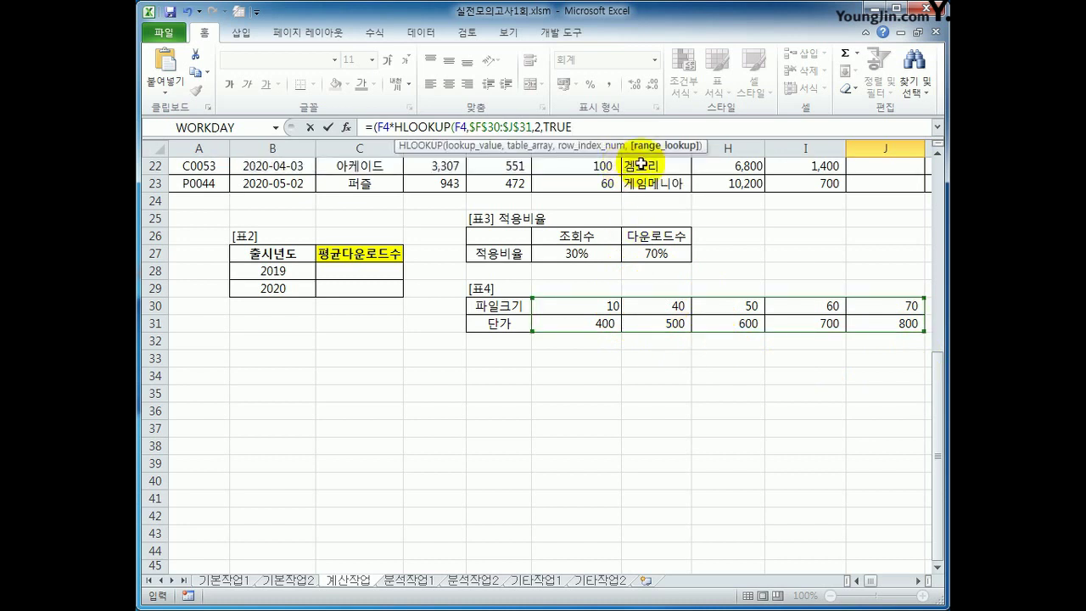
Step: Close the HLOOKUP function, enter the J4 formula and accept the proposed correction =(F4*HLOOKUP(F4,$F$30:$J$31,2,TRUE))
type(")")
key("Return")
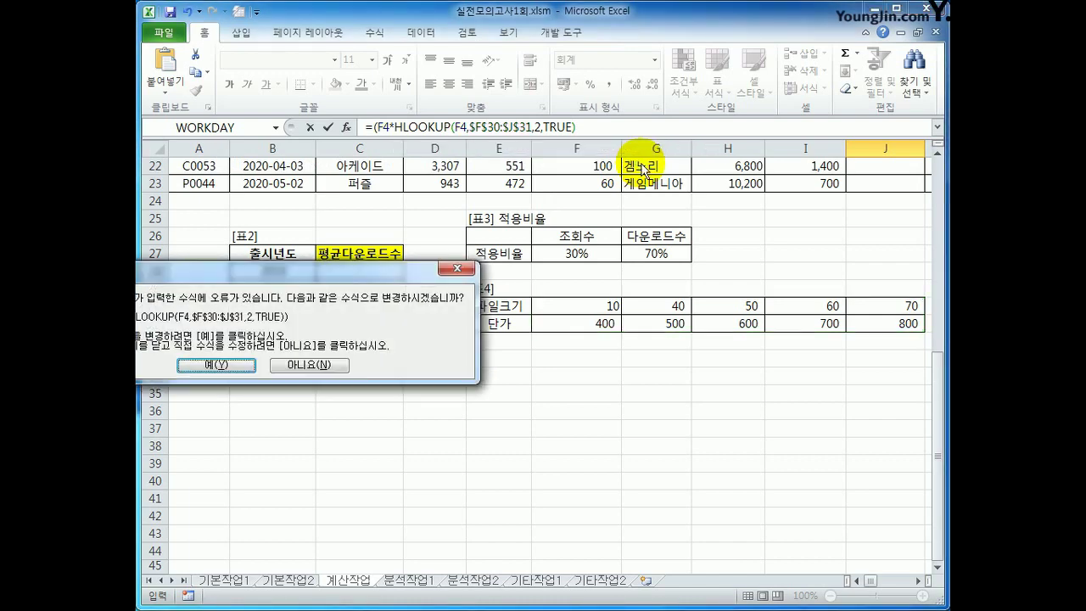
left_click_drag(363, 268, 635, 257)
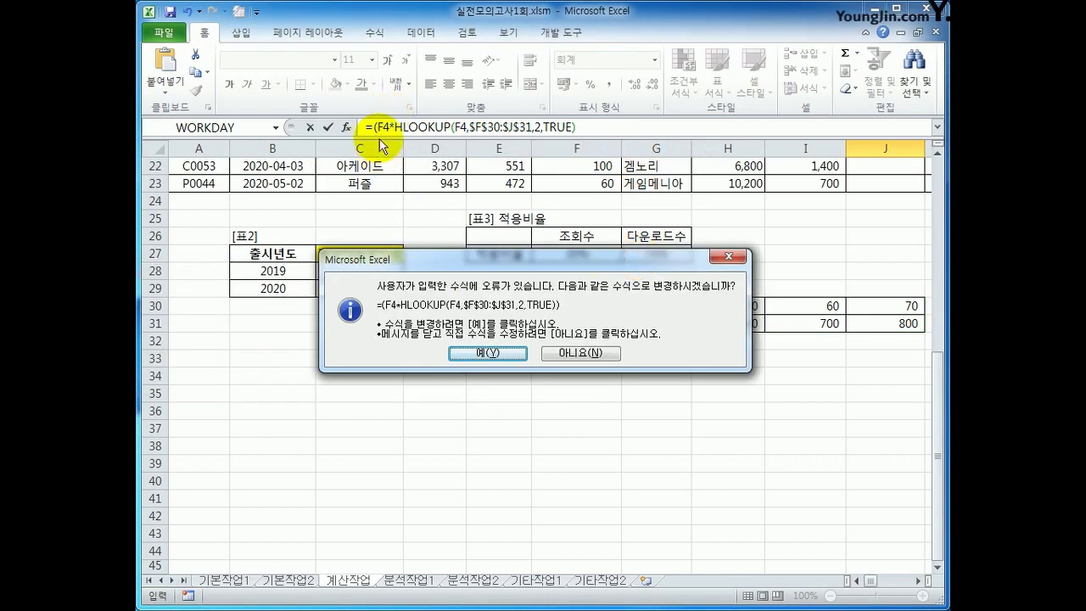
left_click(491, 352)
Step: Append *(1- to the end of the 판매액 formula in J4 to begin the discount factor
scroll(587, 354, "up", 2)
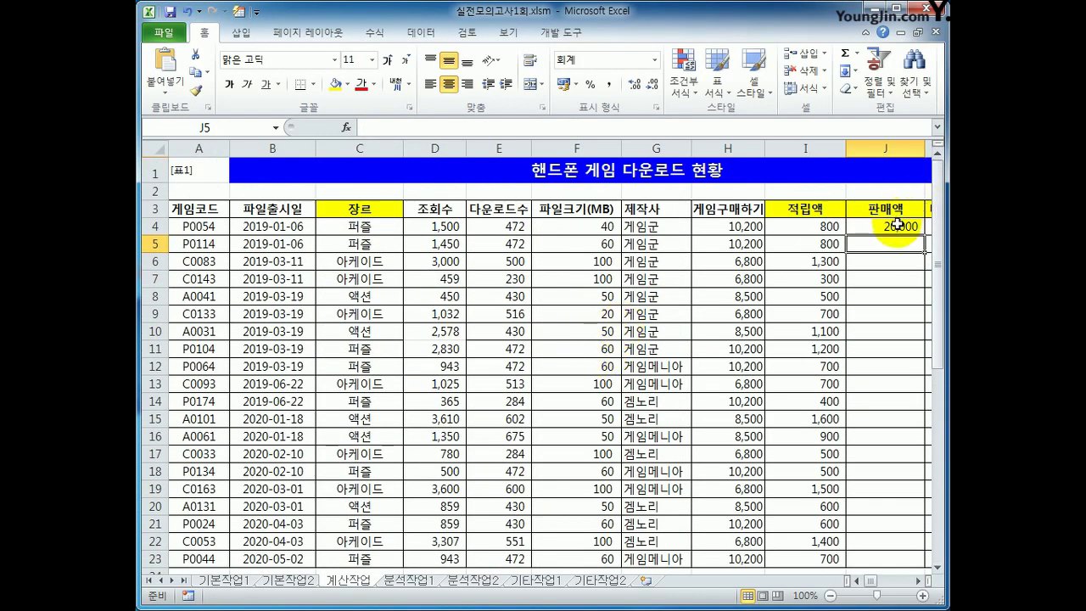
left_click(896, 224)
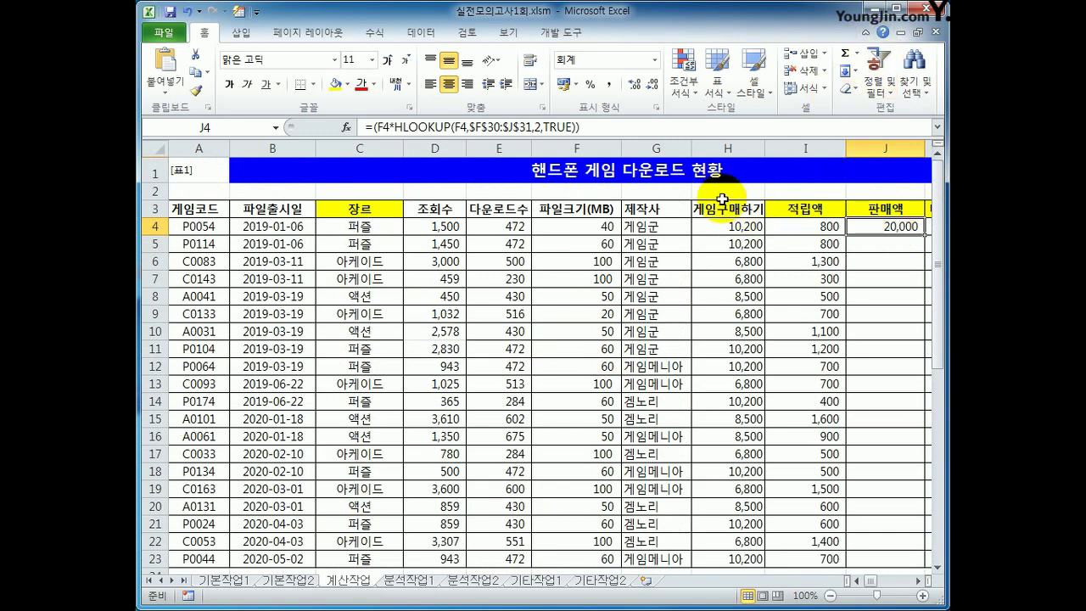
left_click(624, 128)
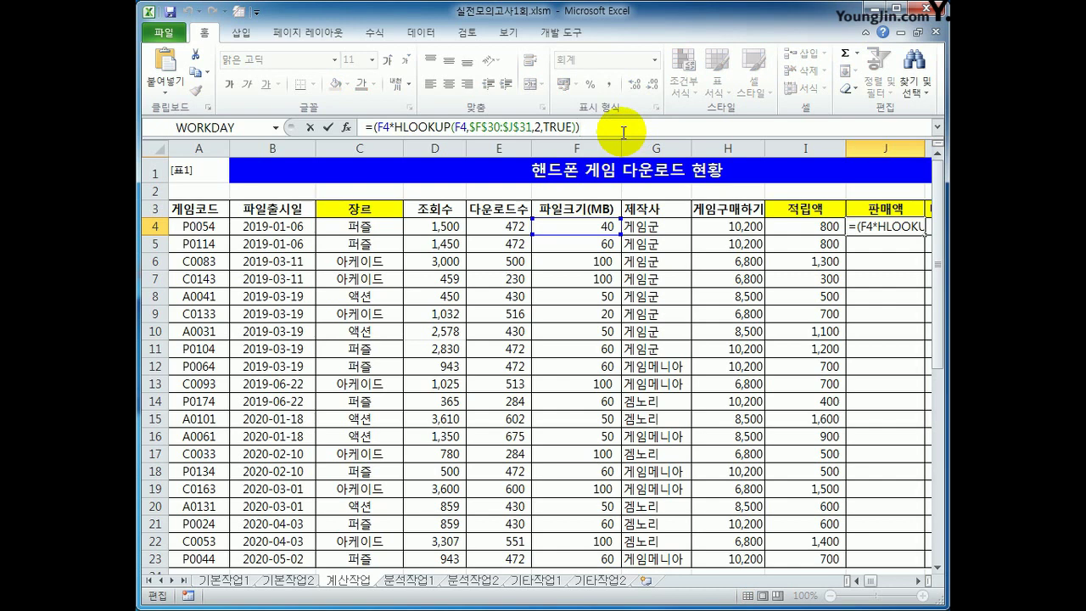
type("*")
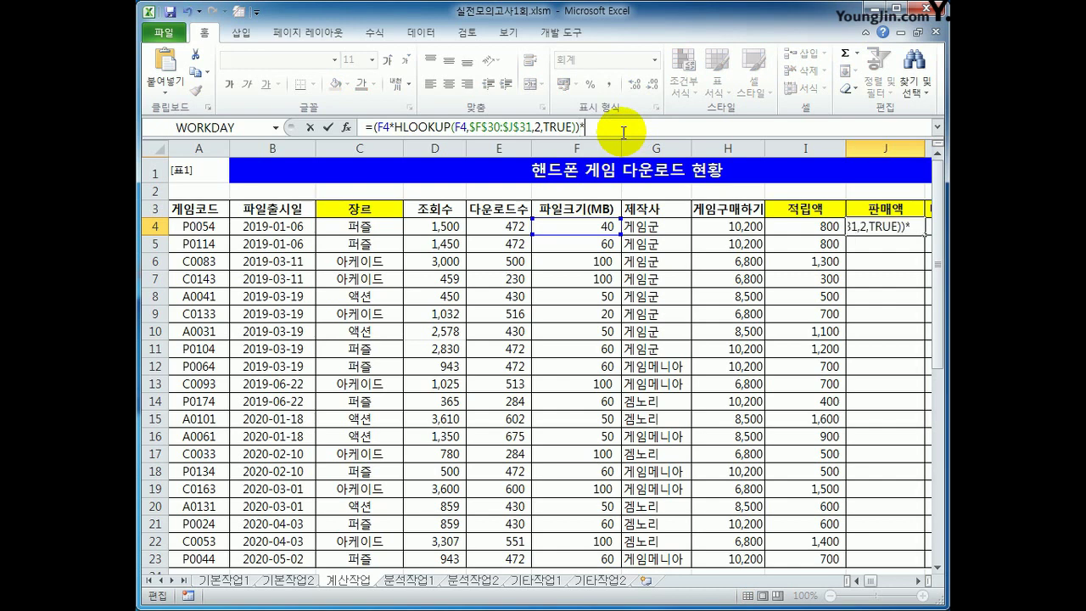
type("(1-")
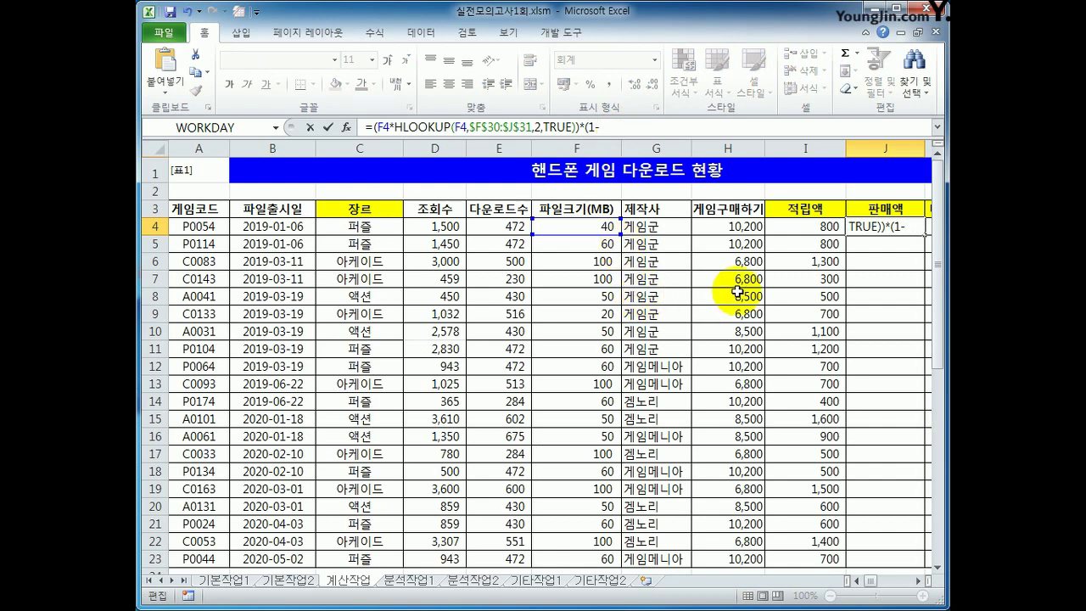
left_click_drag(941, 242, 933, 186)
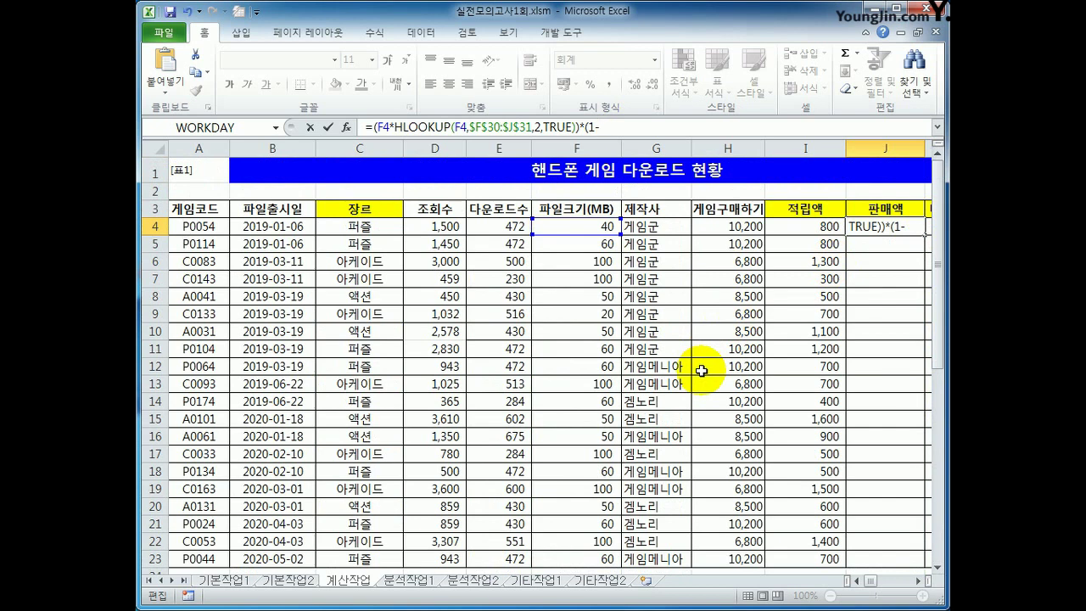
Step: Add an IF function to the J4 formula that gives 10% when E4<500 and 0% otherwise
type("if(")
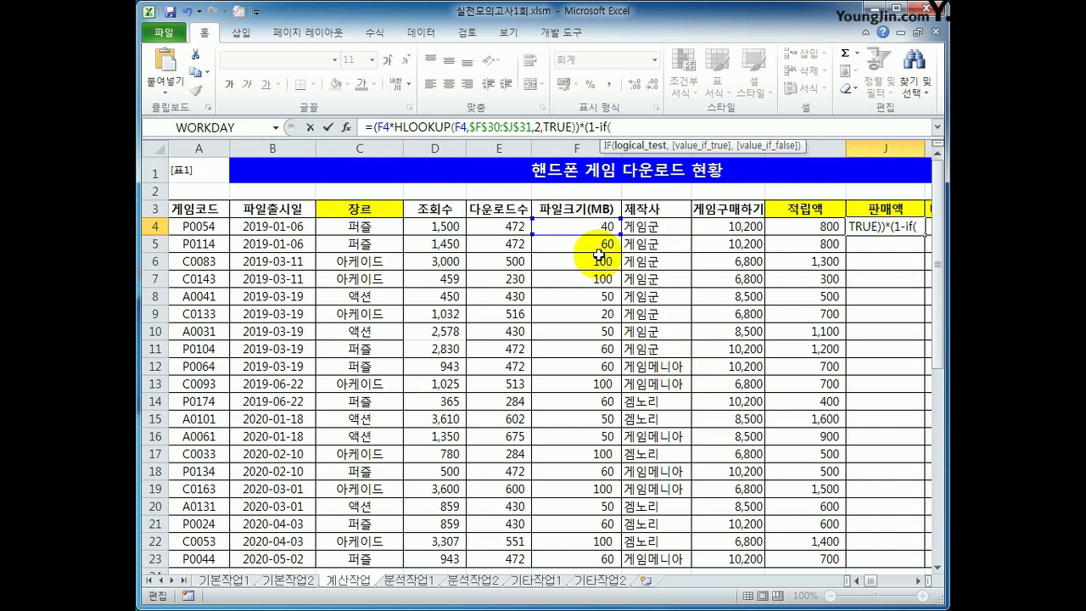
left_click(493, 227)
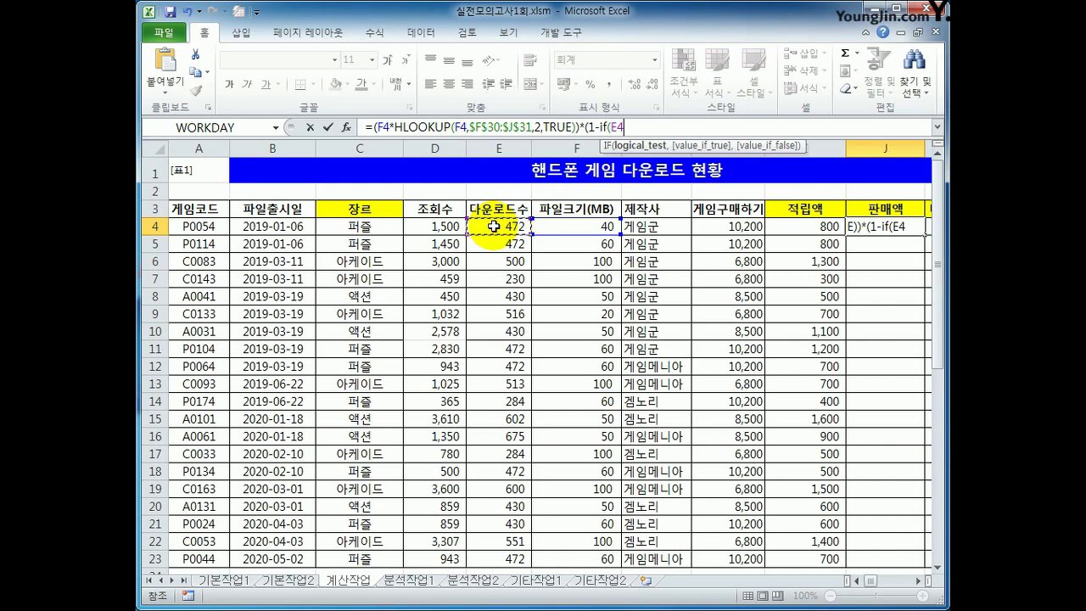
type("<500")
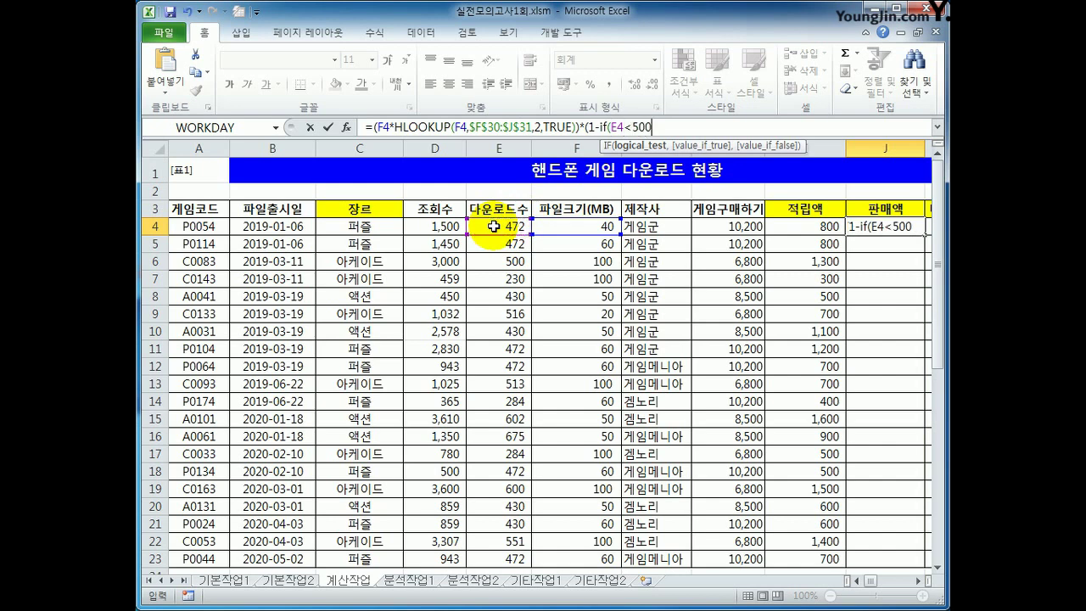
type(",")
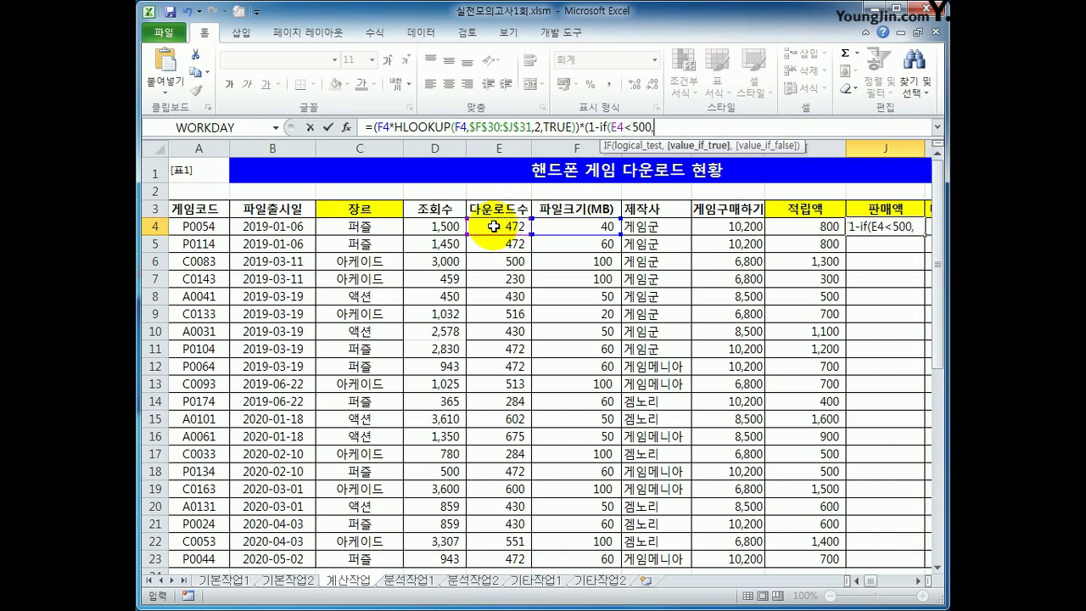
type("10%")
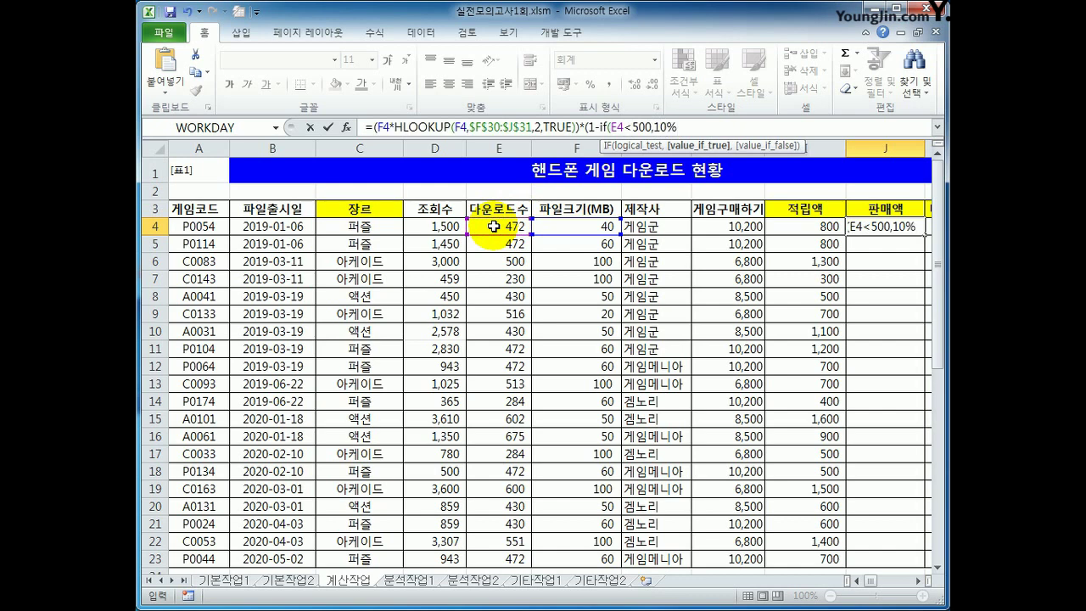
type(",0%")
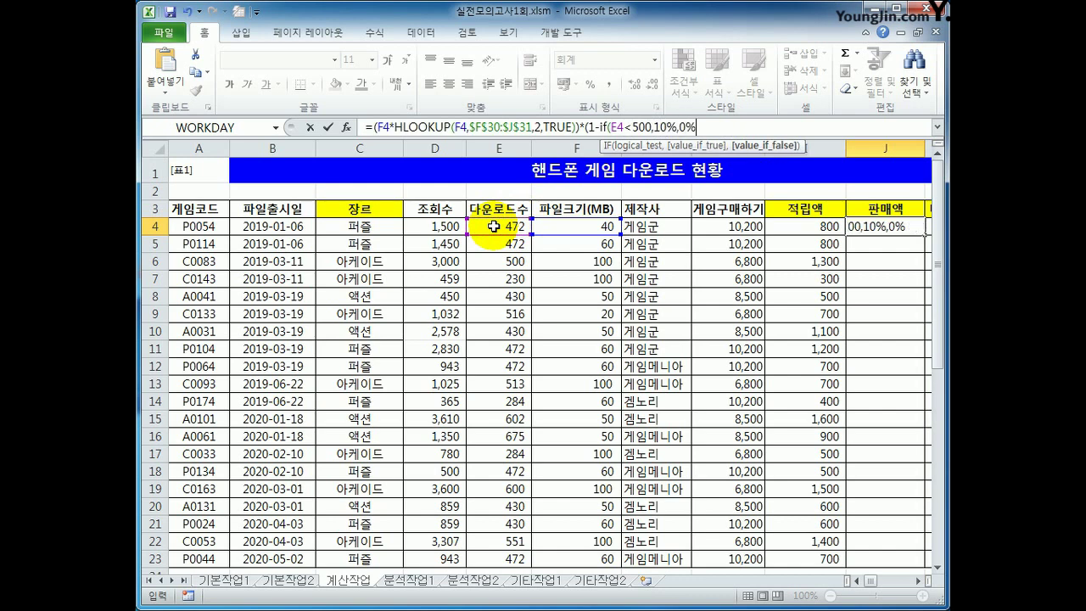
Step: Close the IF function and the (1-…) factor, and enter the completed formula in J4
type(")")
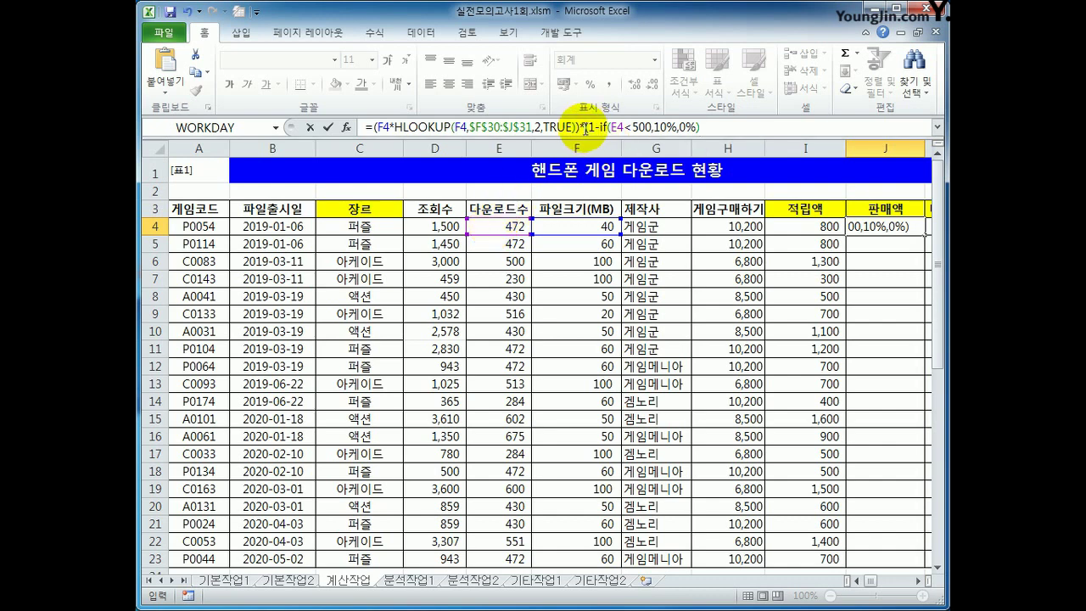
left_click(726, 129)
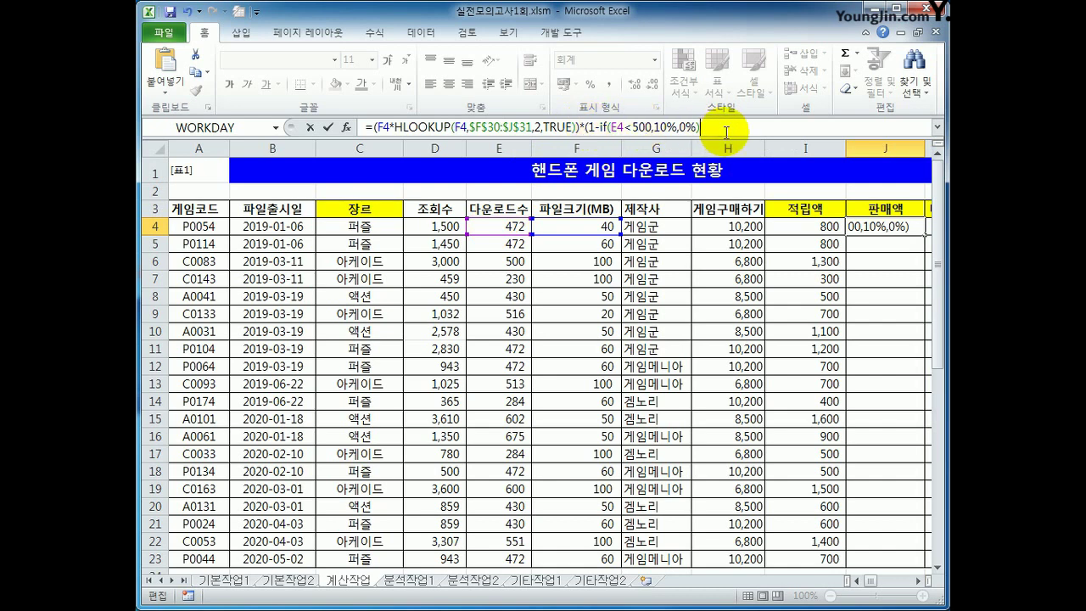
type(")")
key("Return")
key("Up")
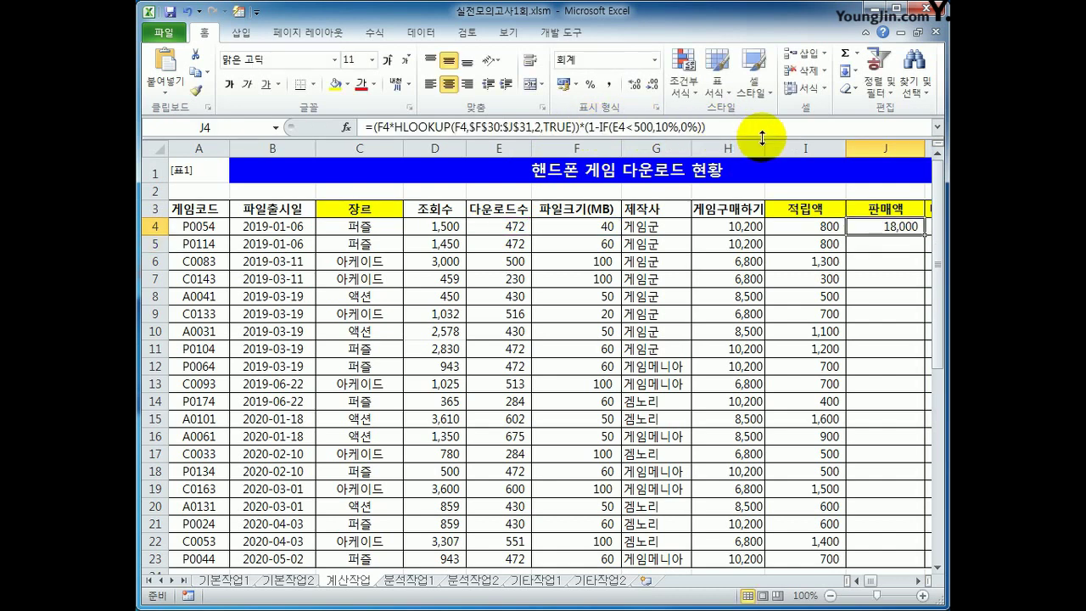
Step: Compare E4 with the J4 formula and fill the formula down the 판매액 column to J23
left_click(513, 226)
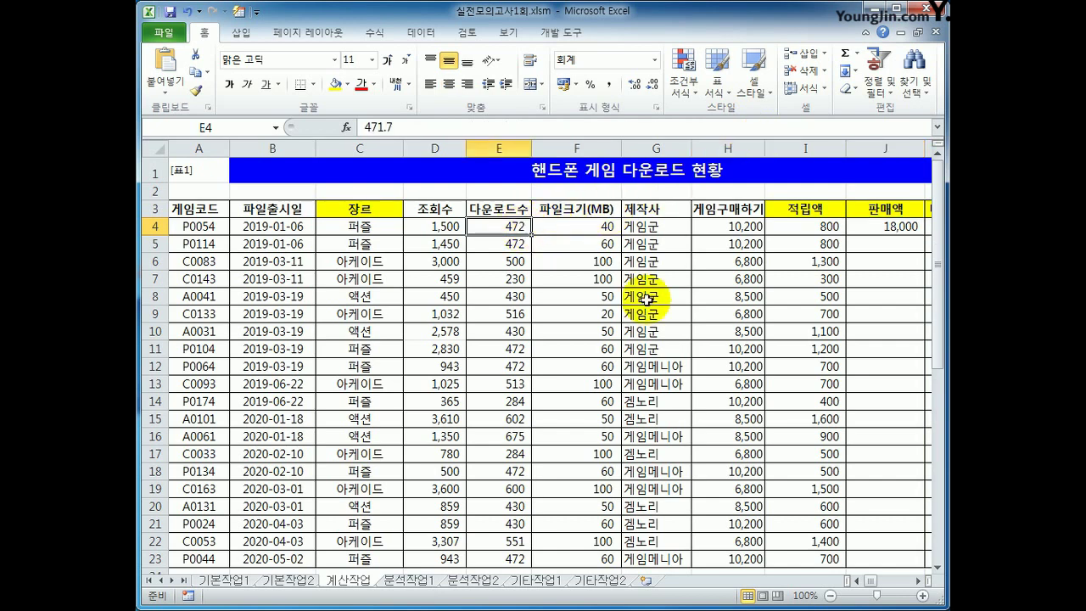
left_click(901, 226)
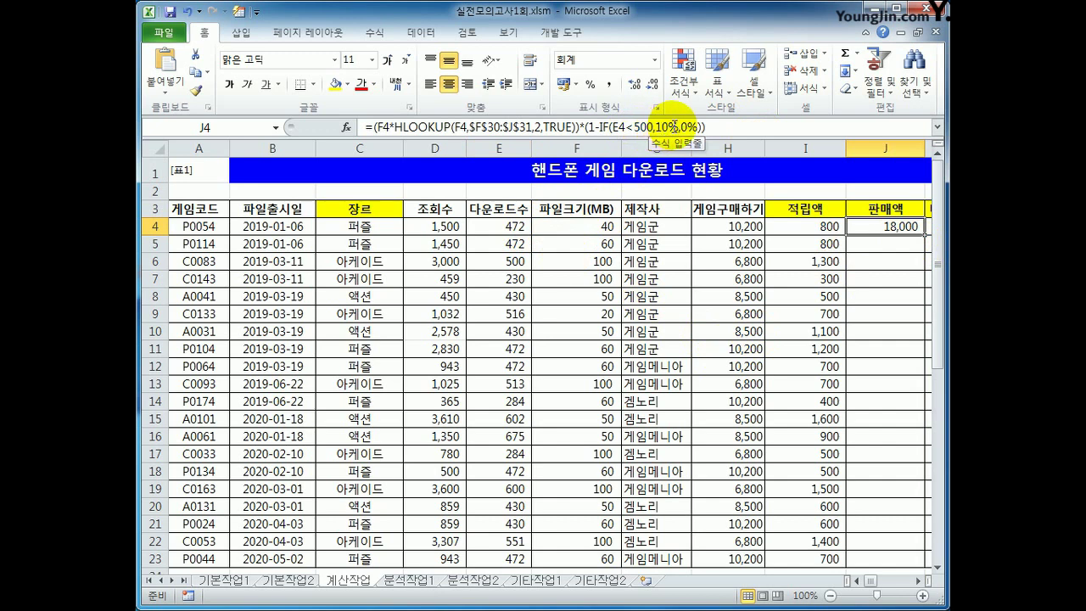
double_click(925, 235)
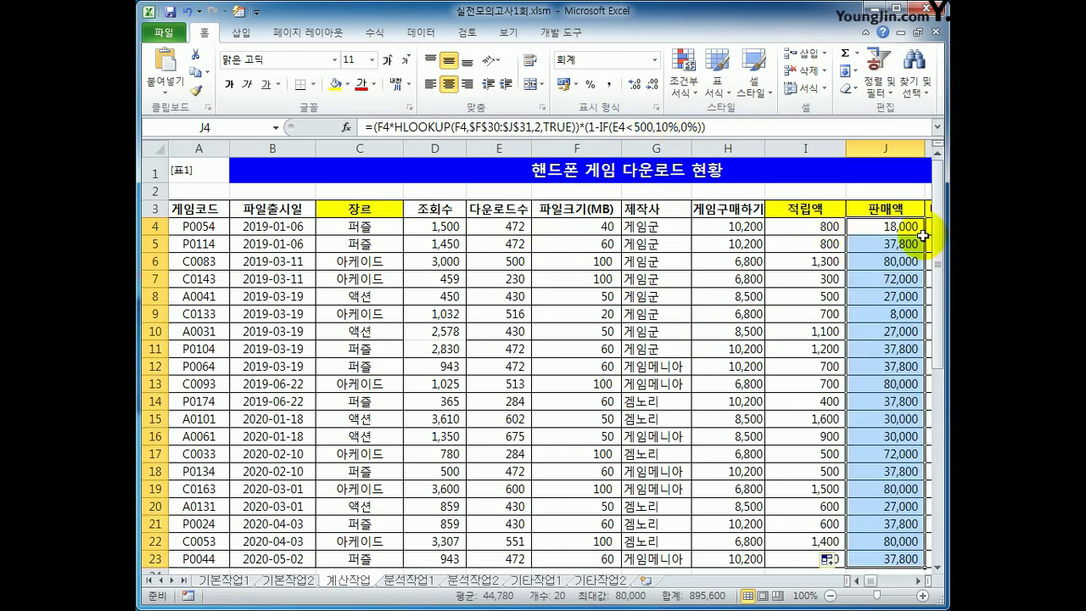
scroll(891, 387, "down", 1)
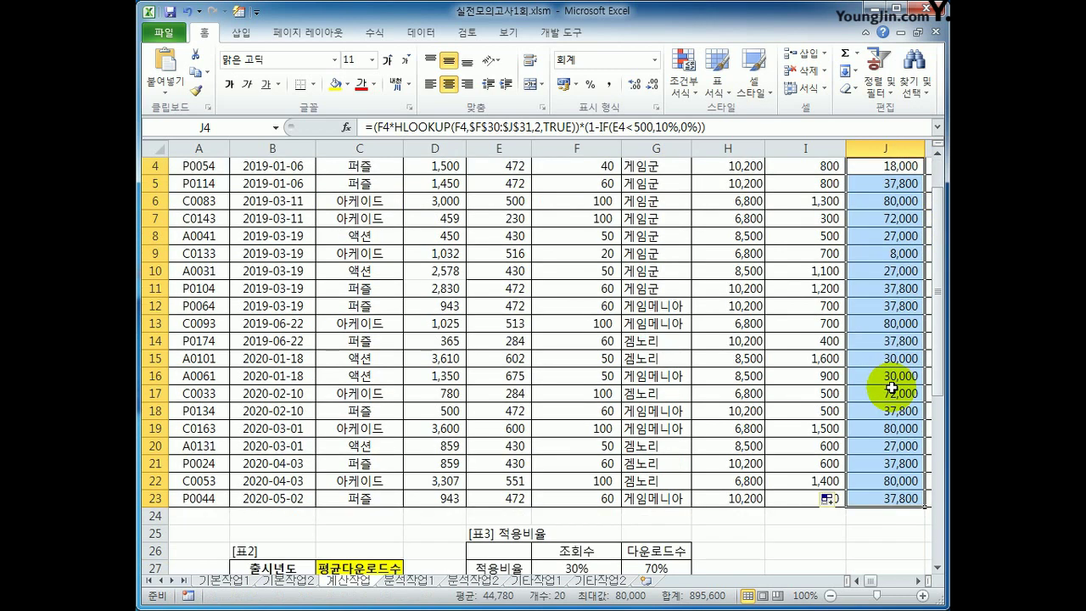
scroll(891, 387, "up", 1)
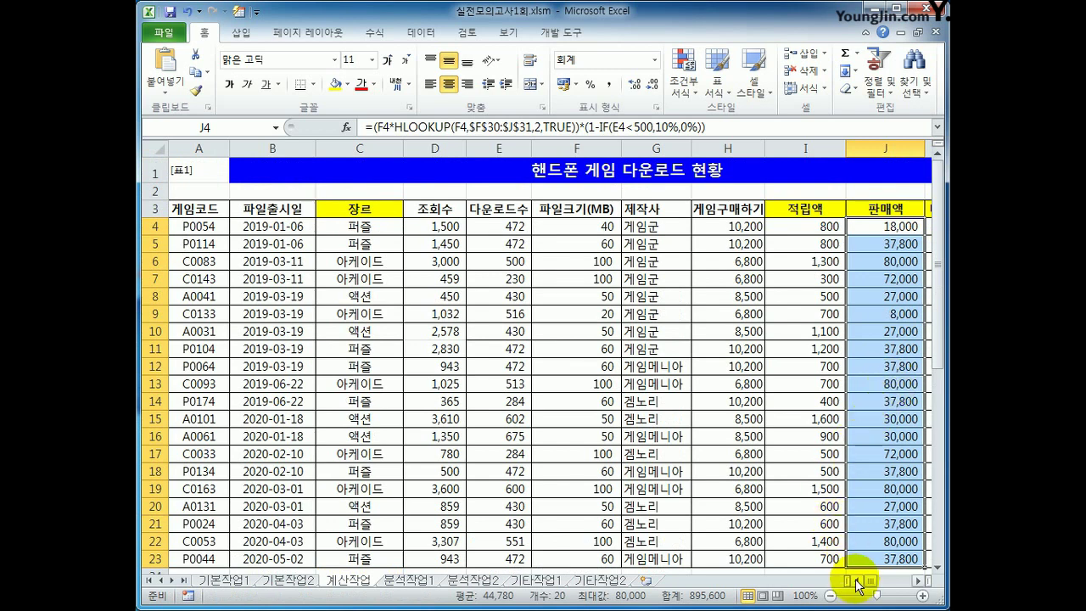
Step: Select K4 under 다운로드비율(%), switch to the Visual Basic editor and insert a new module in the workbook's project
left_click(917, 581)
left_click(917, 581)
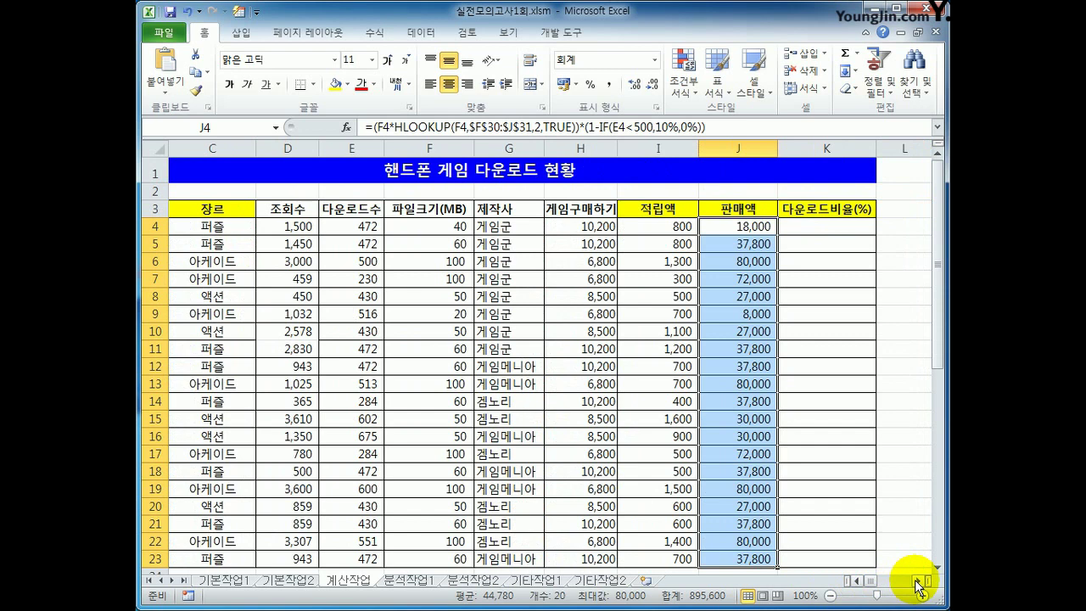
left_click(827, 224)
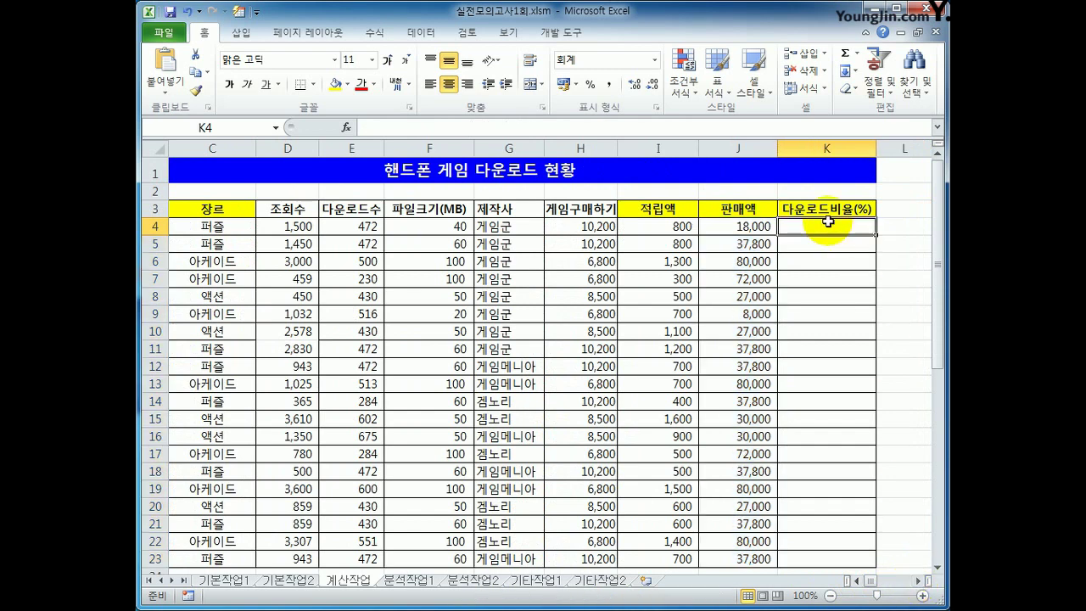
left_click(562, 32)
left_click(161, 72)
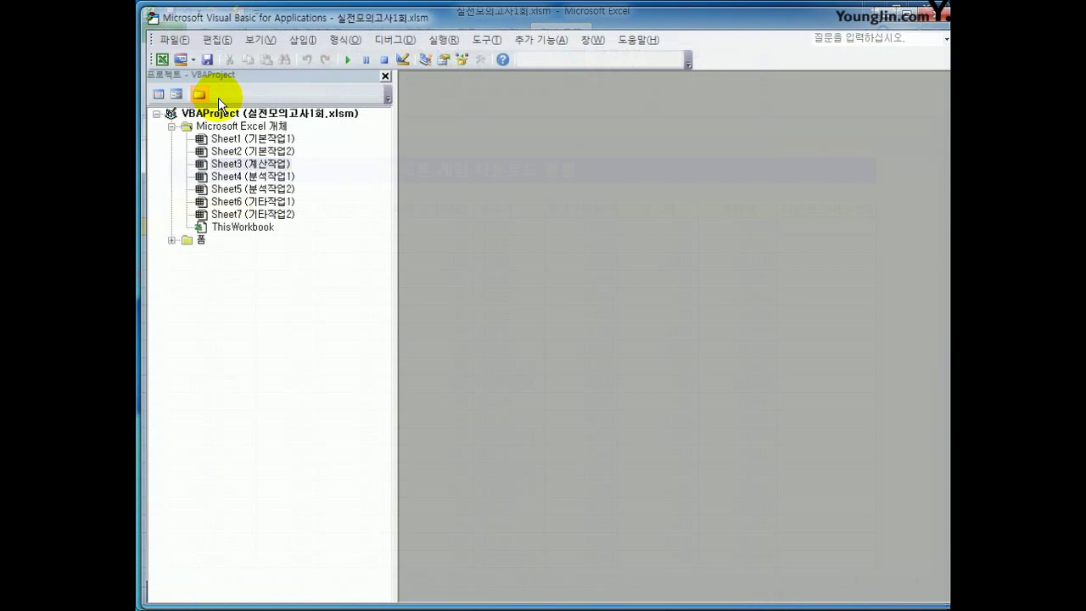
left_click(298, 37)
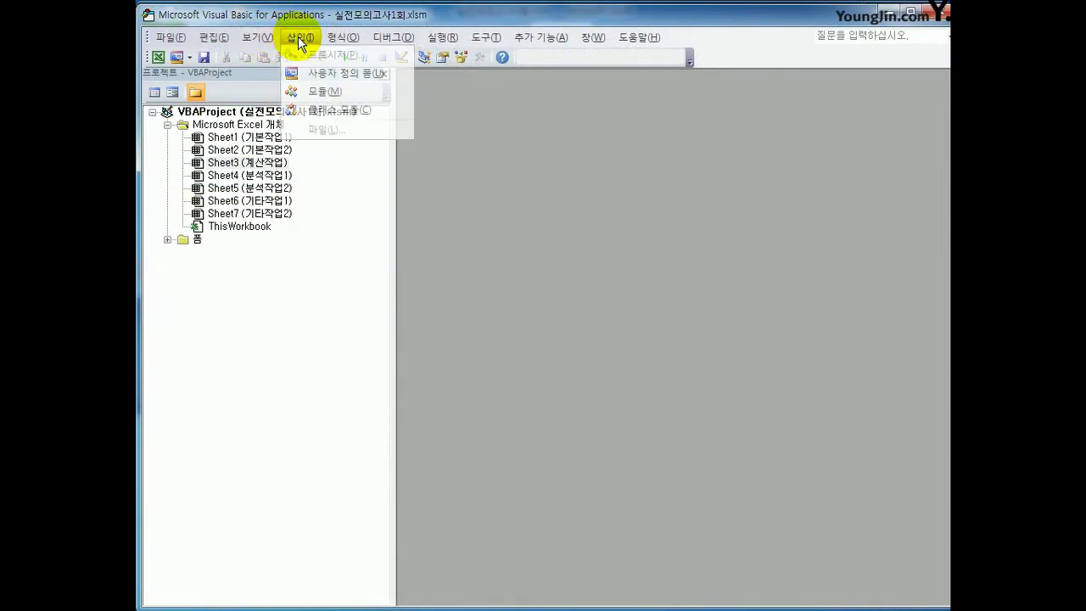
left_click(330, 90)
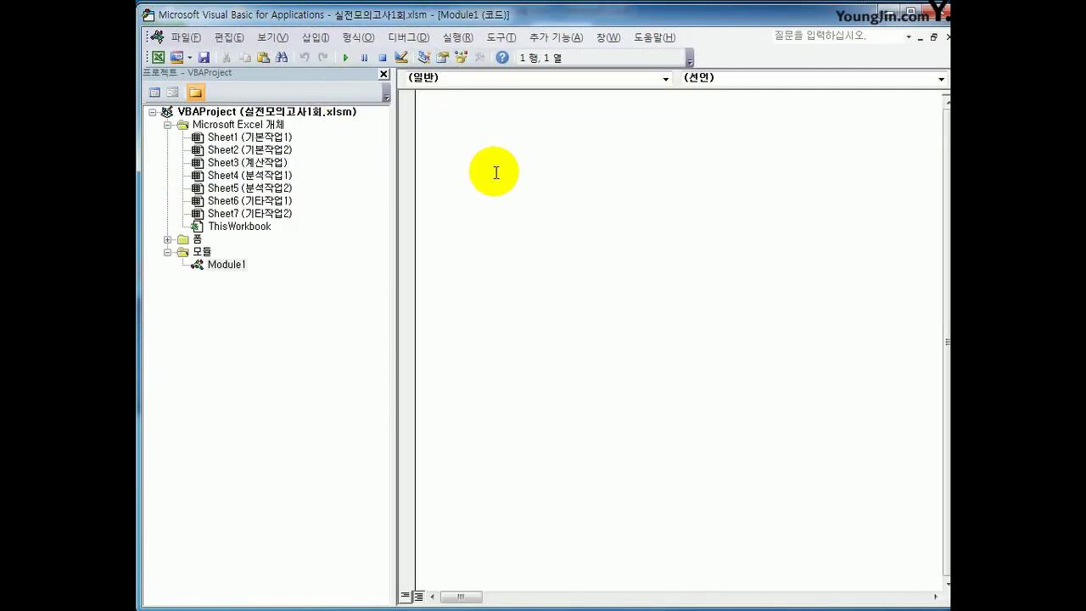
Step: Write the declaration line of function fn다운로드비율 with the arguments 게임코드, 조회수 and 다운로드수
type("pubic function fn다운")
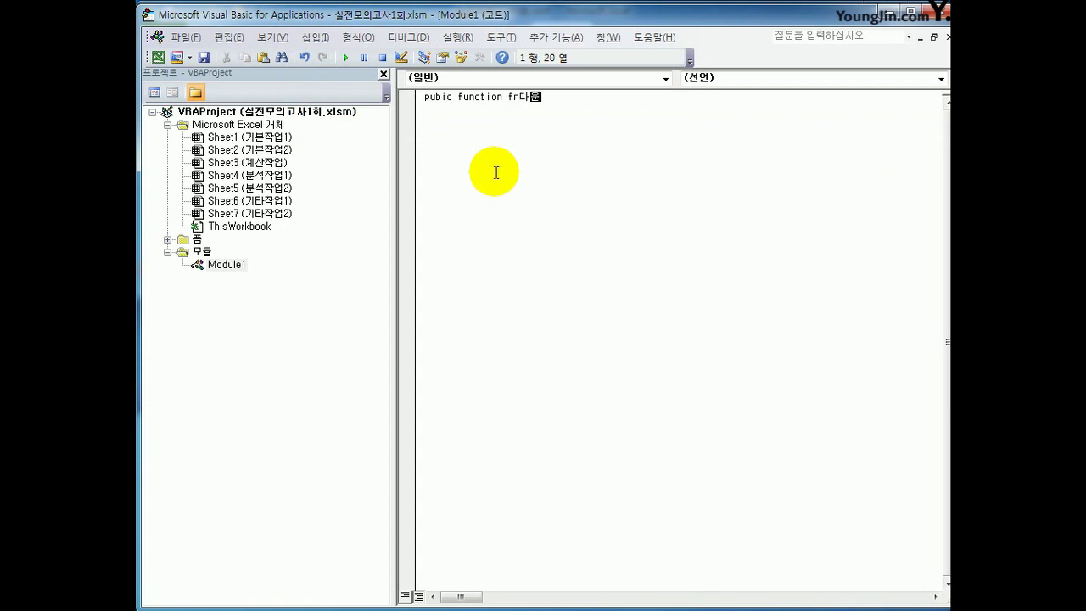
type("로드비율(게")
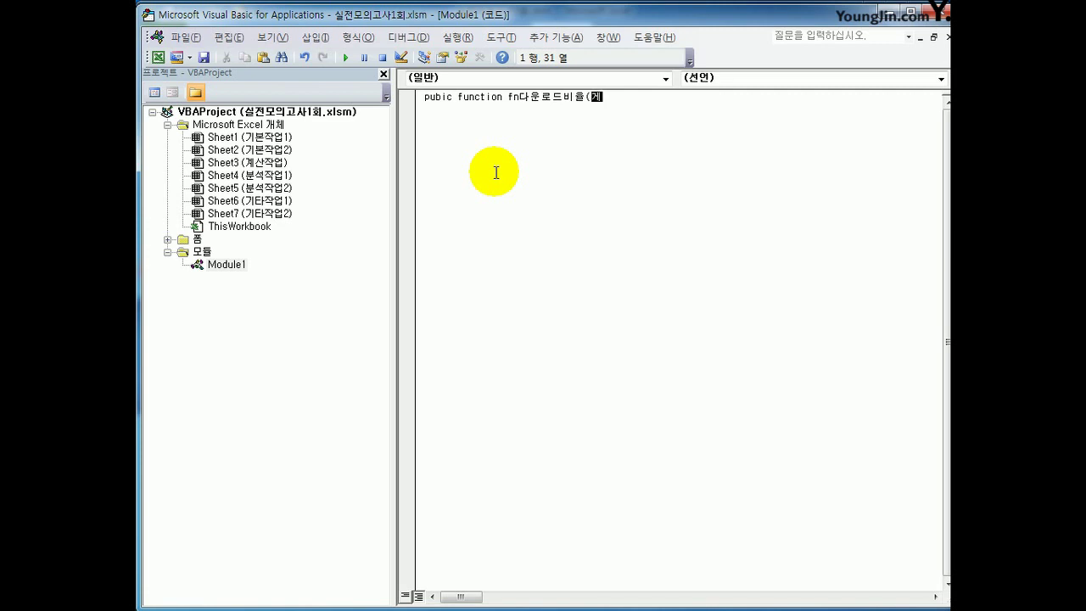
type("임코드,조회수, 다운로드")
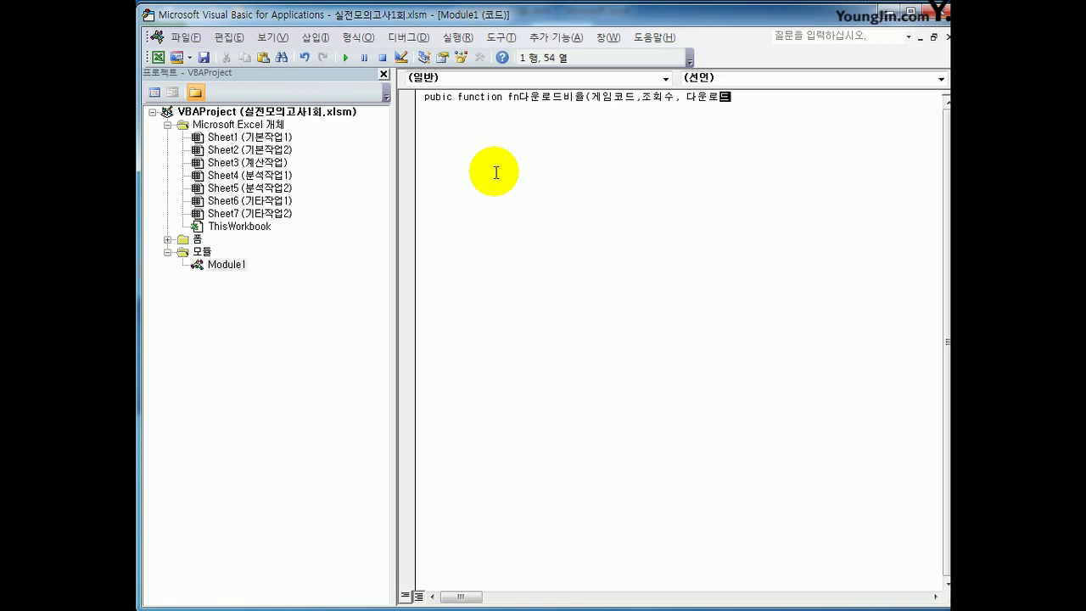
type("수)")
key("Return")
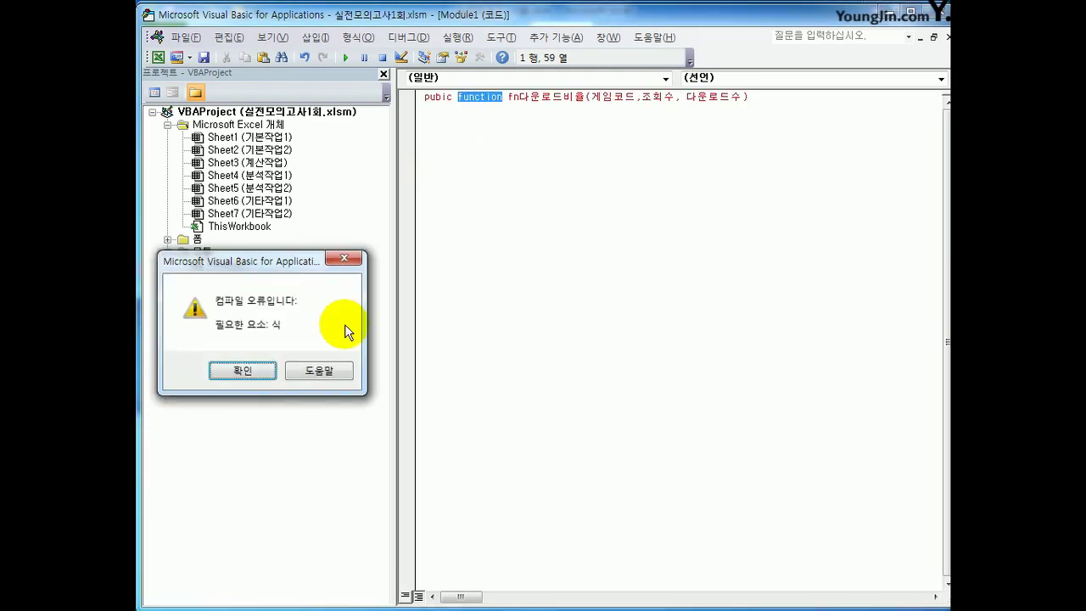
left_click(256, 368)
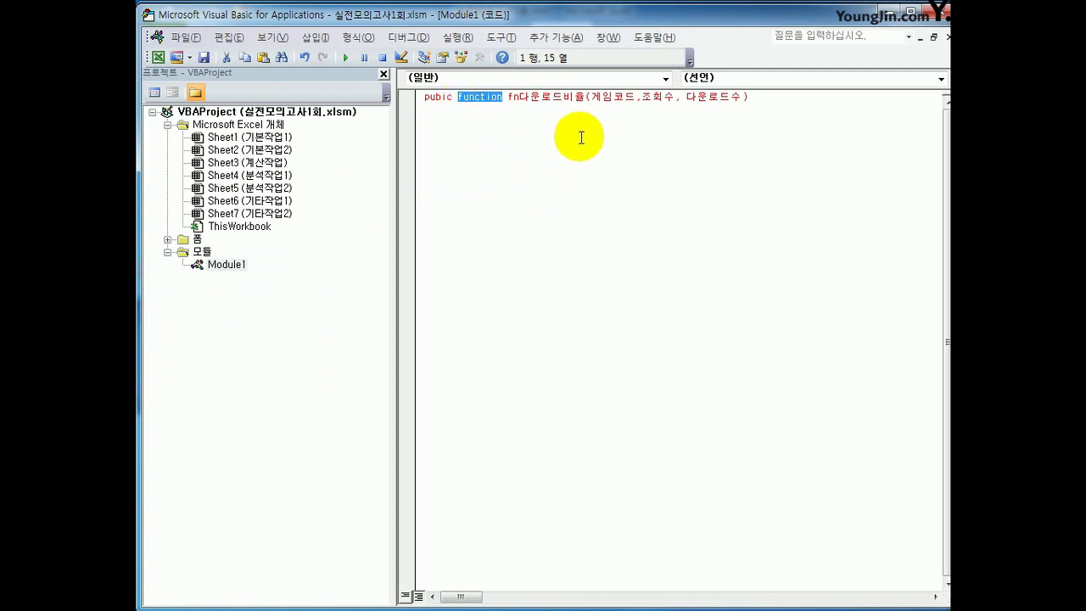
Step: Correct the misspelled keyword in the function declaration to Public and complete the line so the function block is generated
key("Left")
key("Left")
key("Left")
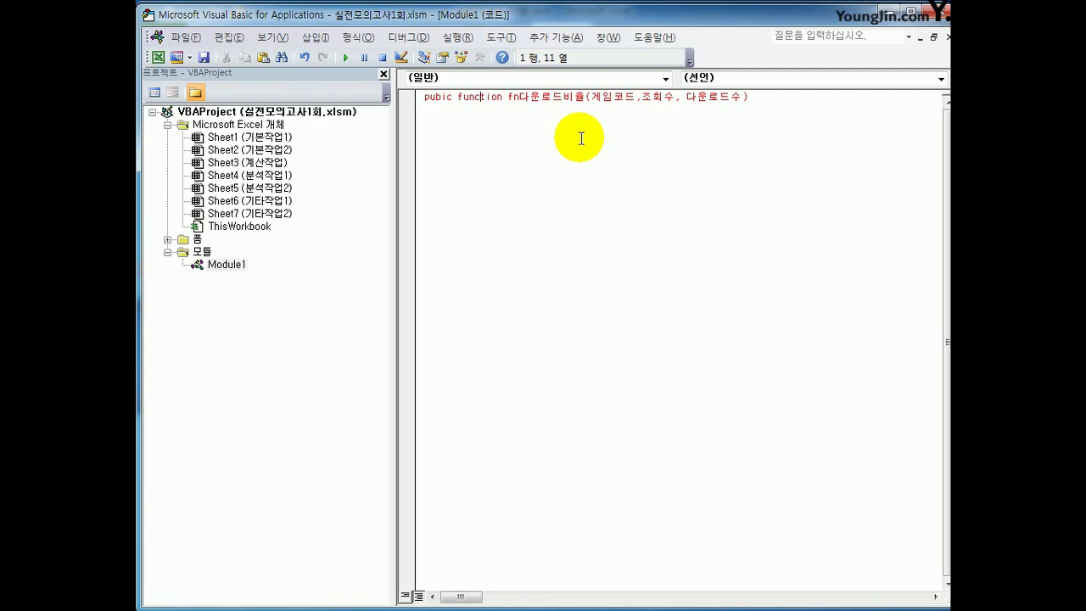
key("Left")
key("Left")
key("Left")
key("Left")
key("Left")
key("Left")
key("Left")
type("l")
type("l")
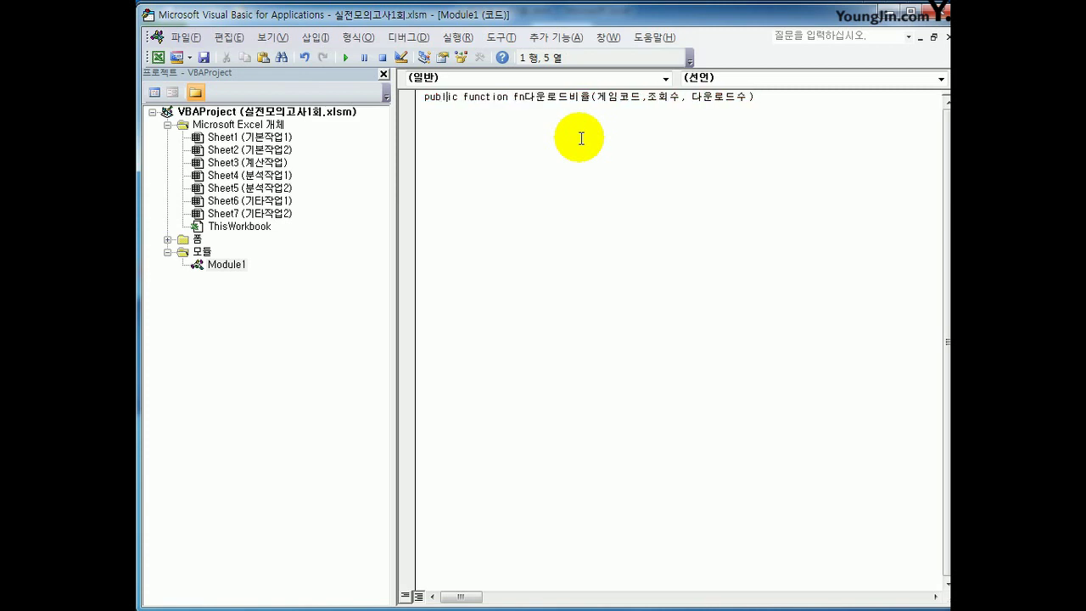
key("End")
key("Return")
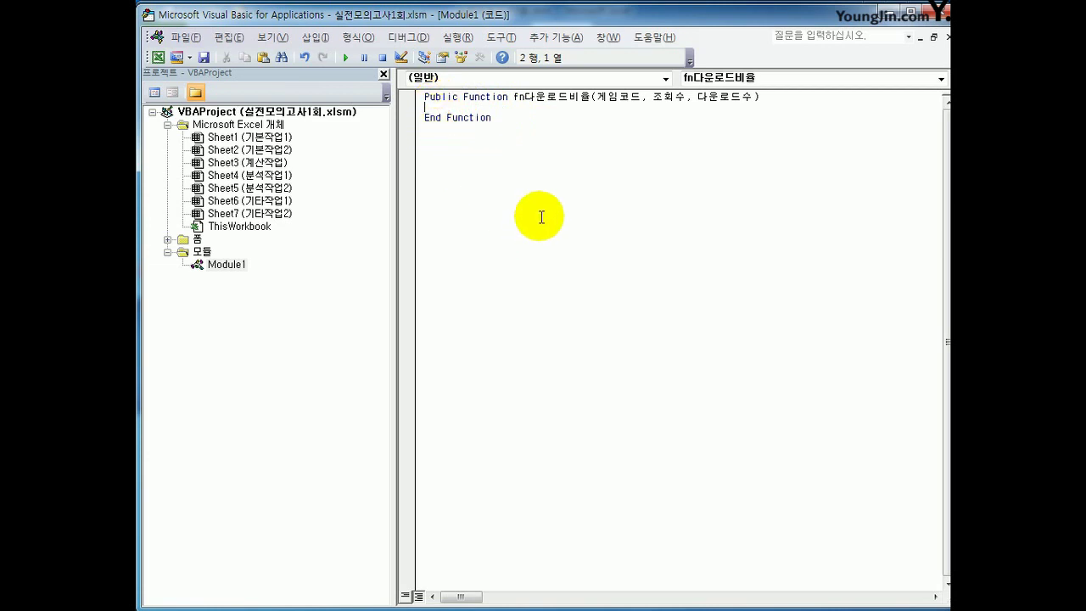
Step: Add the statement fn다운로드비율 = (다운로드수 / 조회수 * 100) + 추가비율 inside the function and review its terms
key("Return")
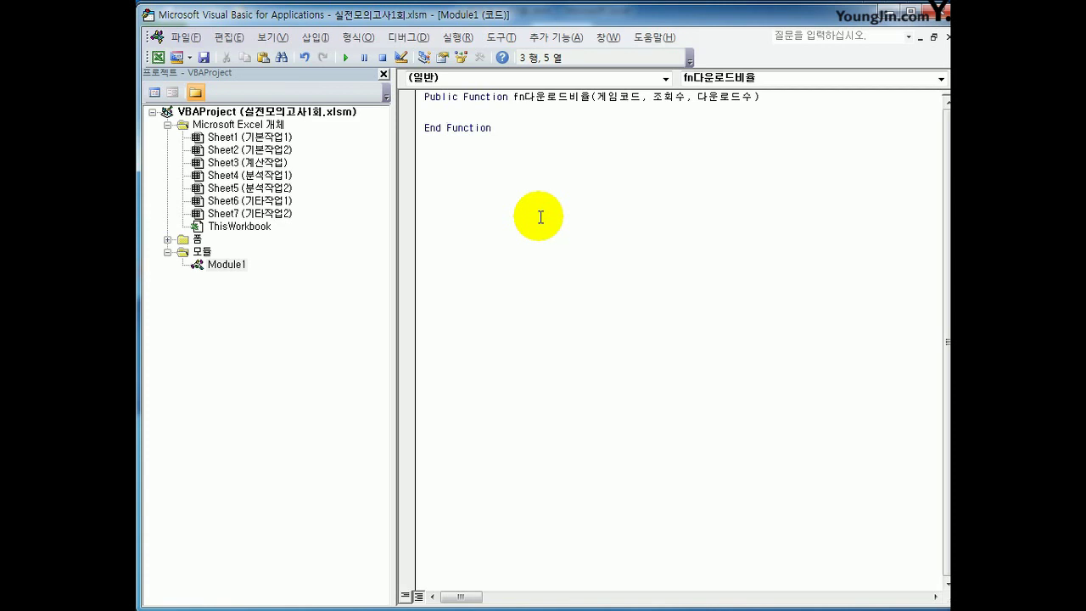
type("fn")
type("다운ㄹ")
type("로드비율")
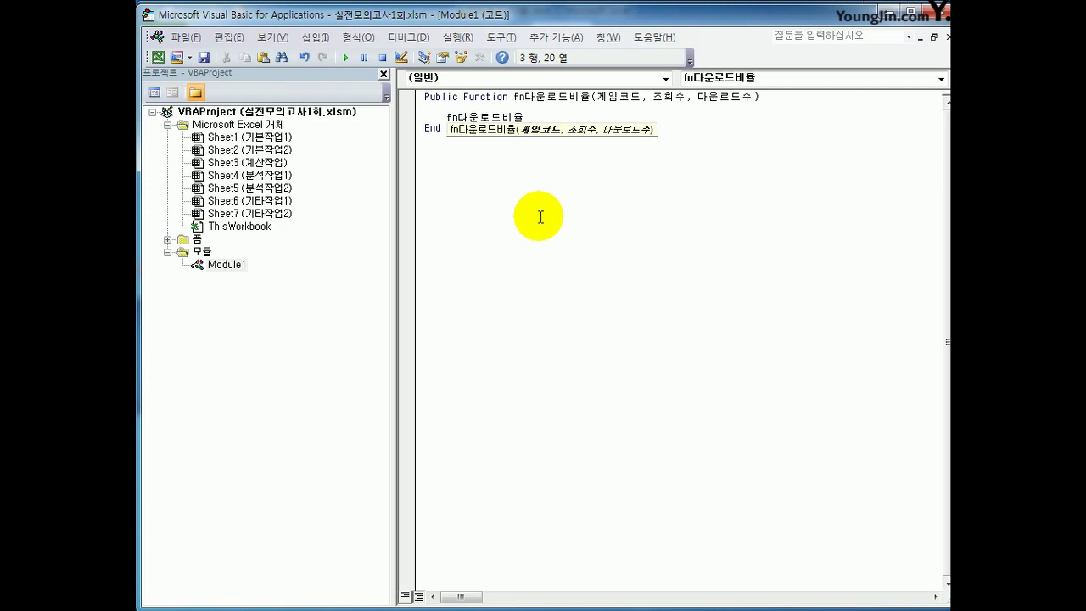
type(" = (다운")
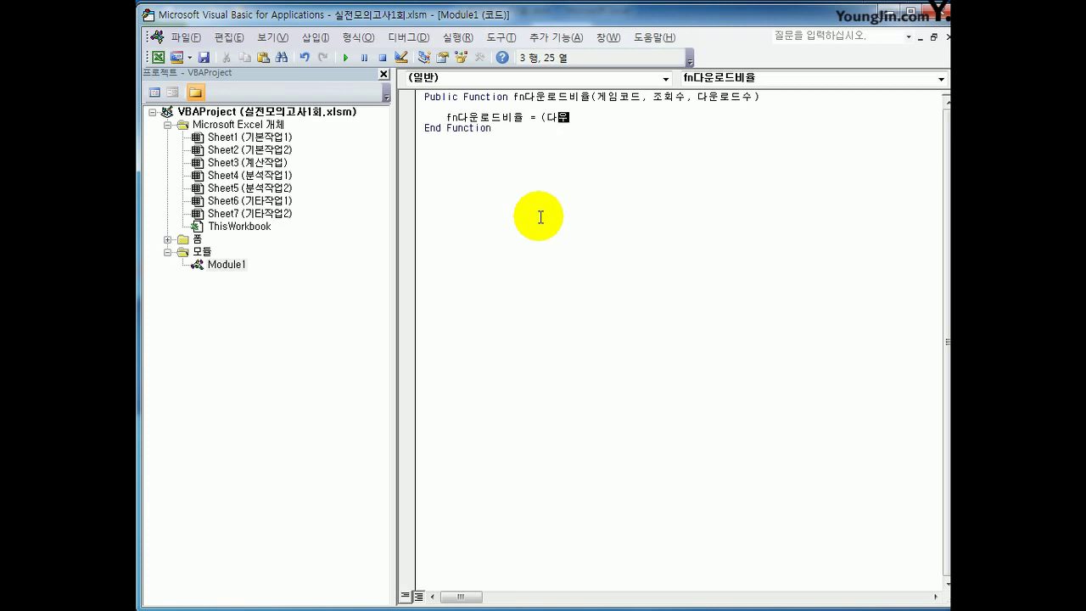
type("로드수 /조회수 ")
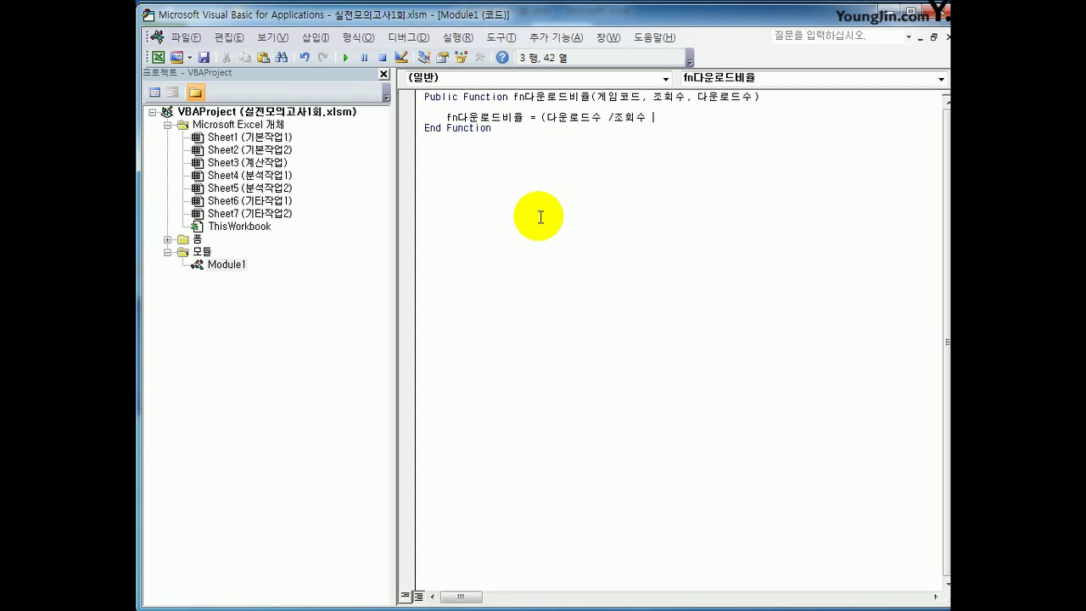
type("* 100) +추가비율")
key("Return")
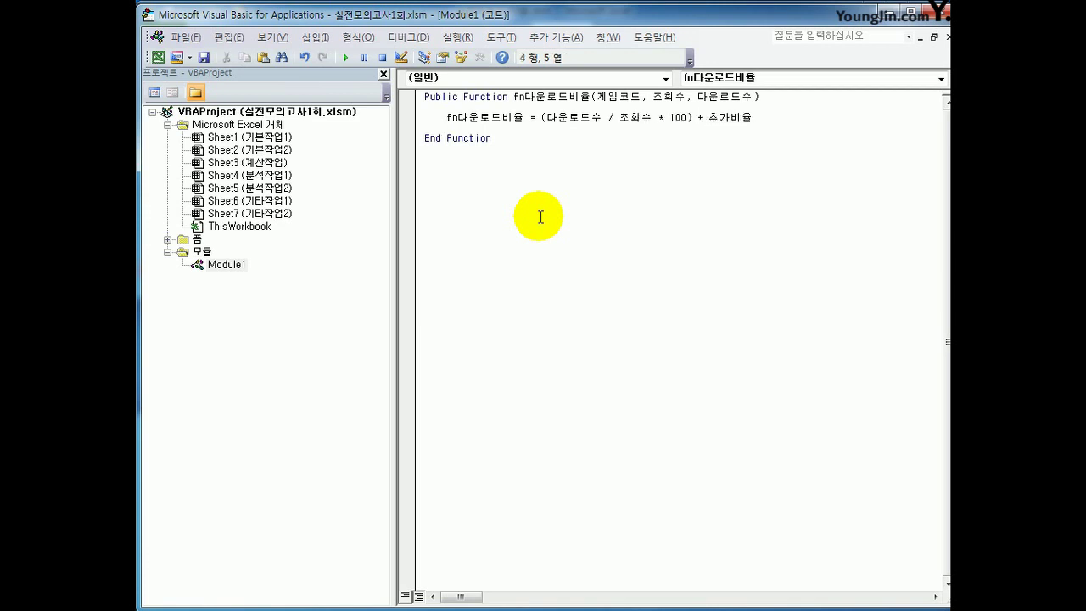
left_click_drag(697, 97, 750, 97)
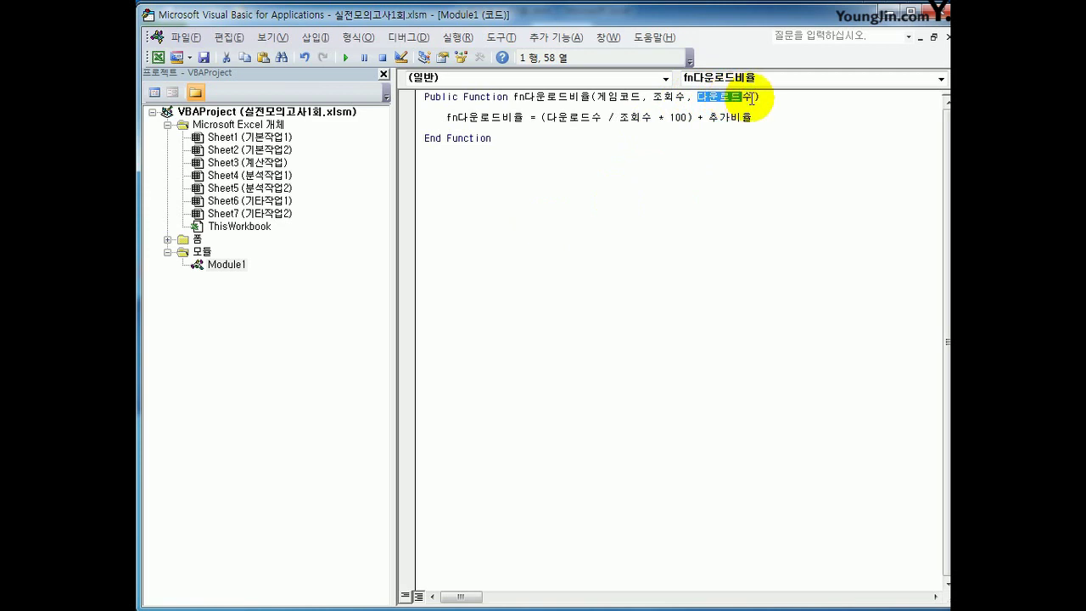
left_click_drag(620, 118, 757, 121)
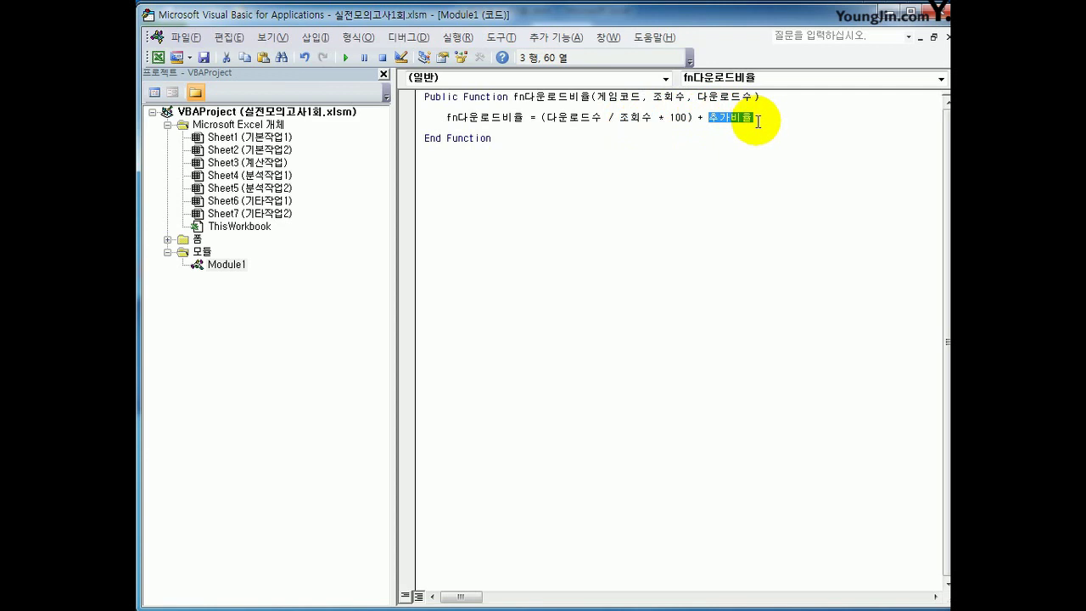
Step: Above the ratio calculation, add an If block that sets 추가비율 = 10 when Left(게임코드, 1) = "A"
left_click(762, 100)
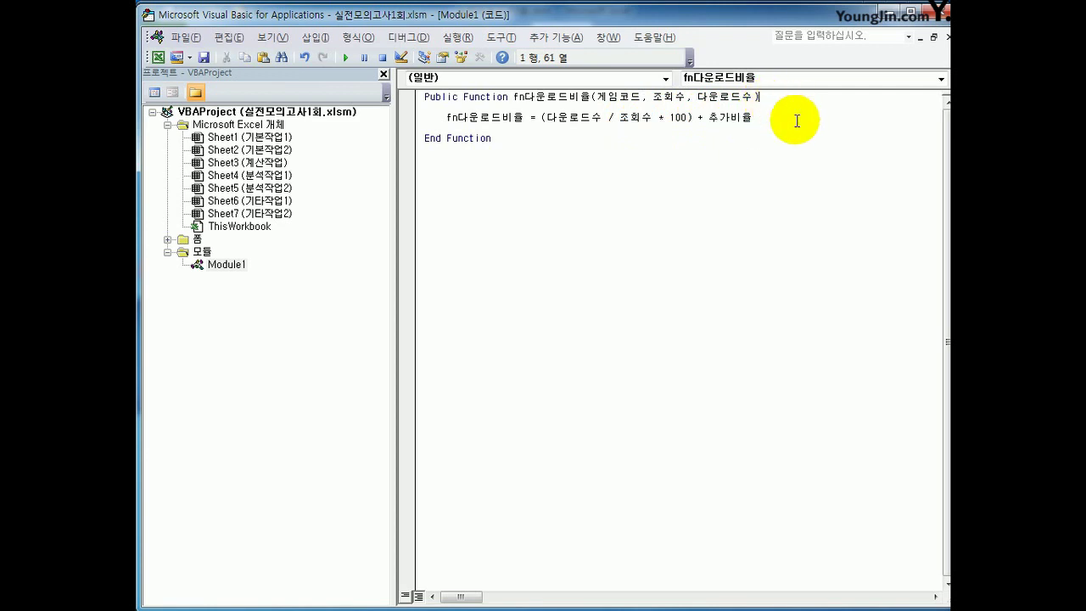
key("Return")
key("Return")
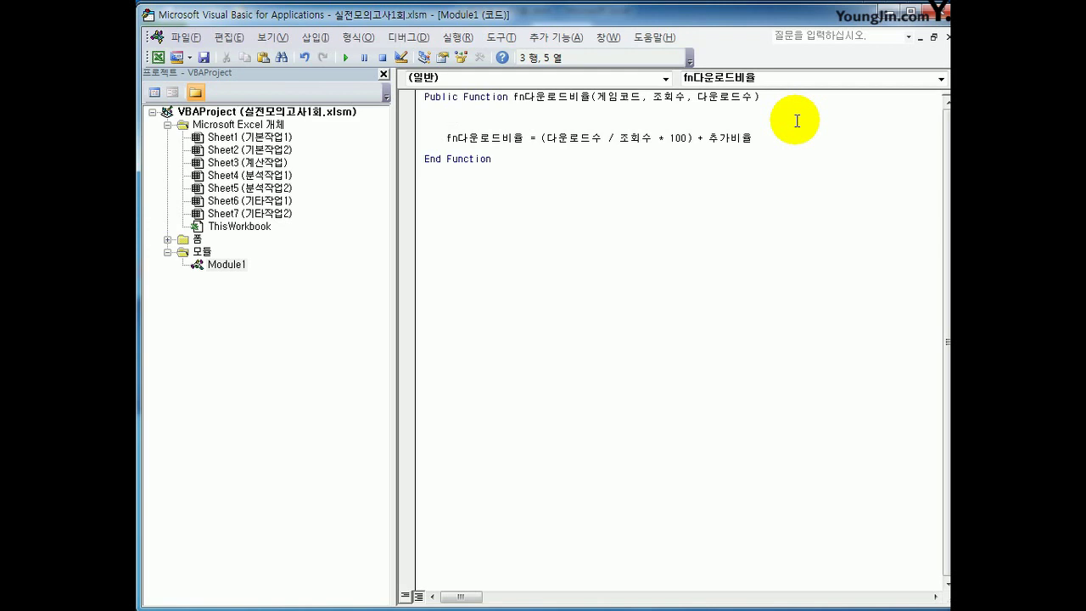
type("if left(")
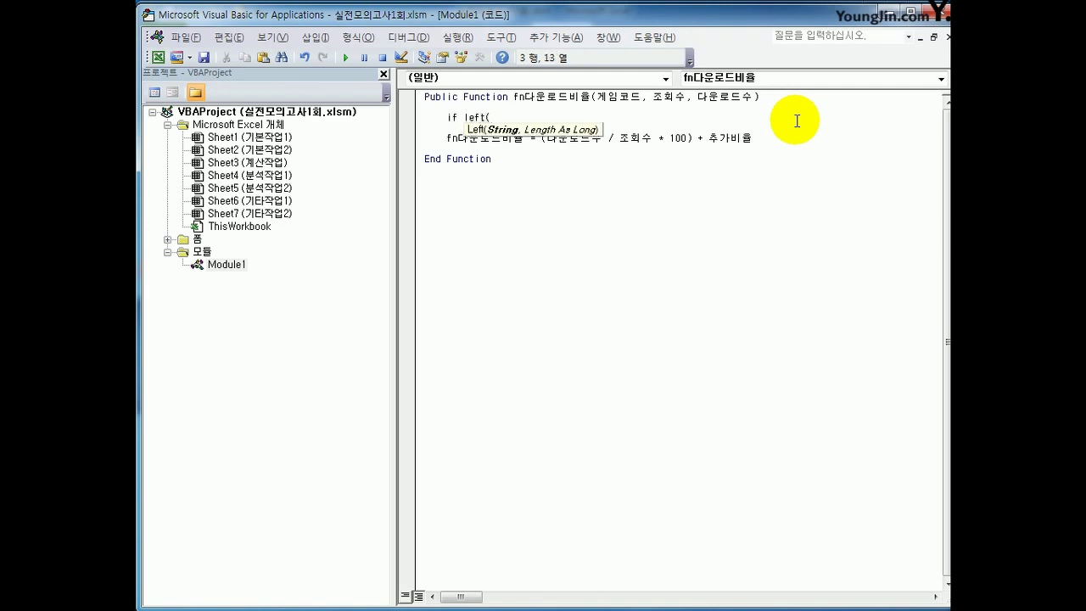
type("게임코드,1)=")
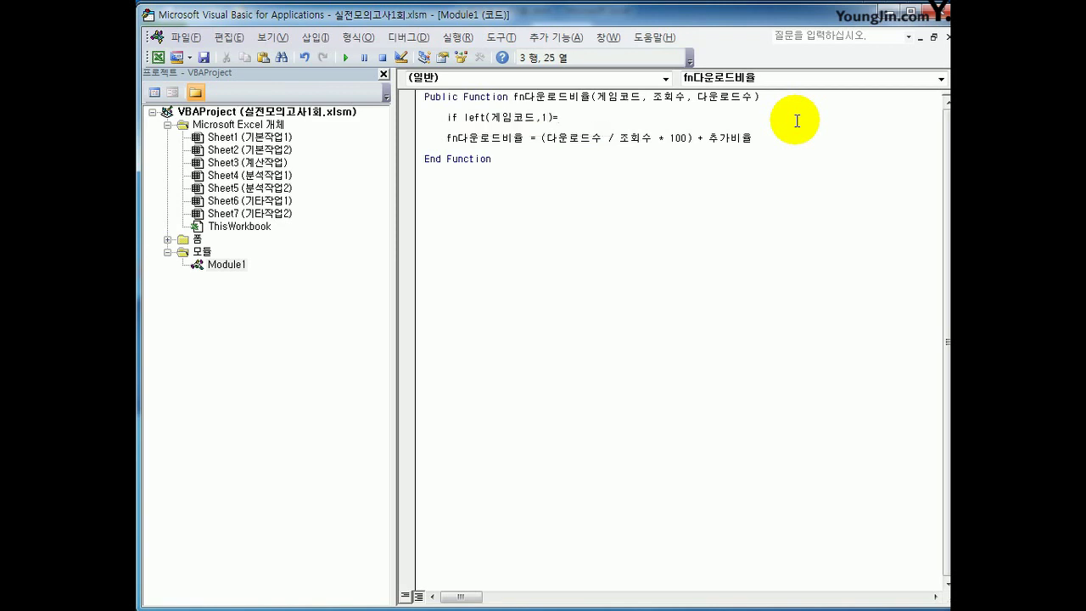
type("\"A\" Then")
key("Return")
type("추가")
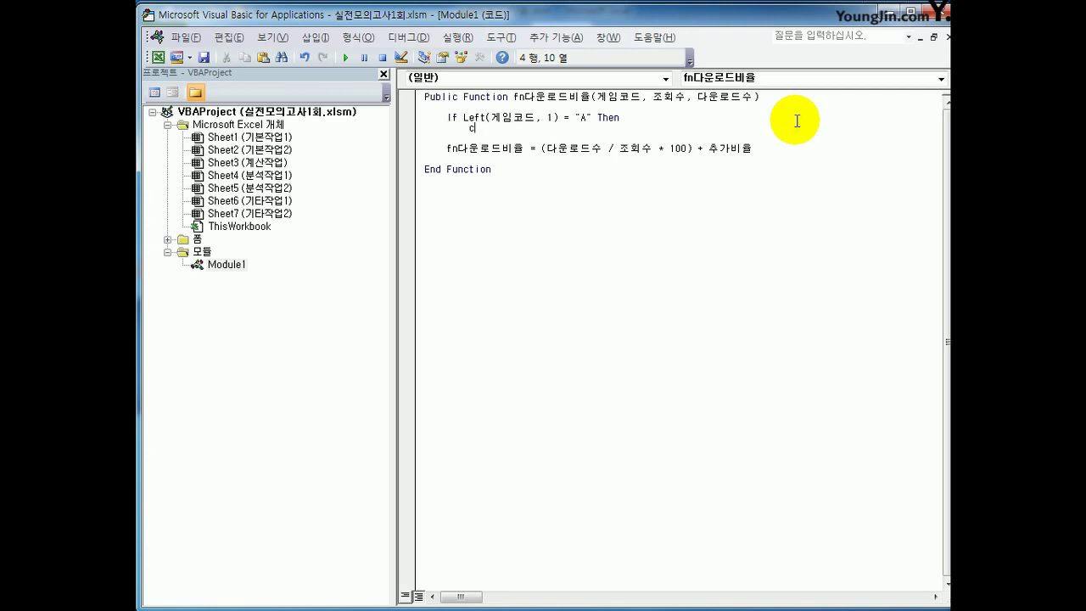
type("비율 = 10")
key("Return")
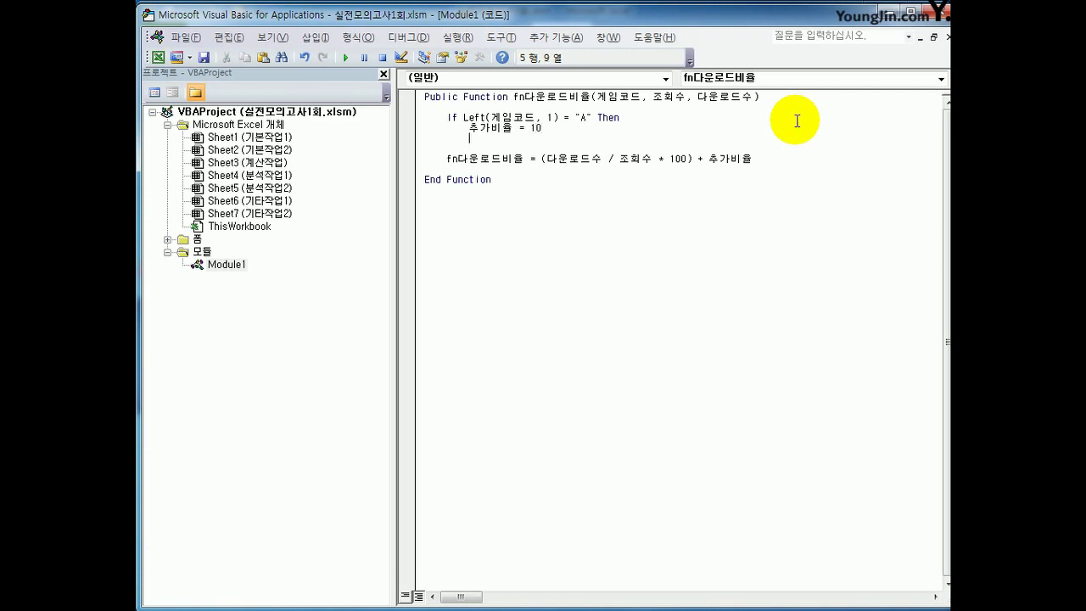
Step: Add an Else branch that sets 추가비율 = 0 and close the block with End If
type("else")
key("Return")
key("Tab")
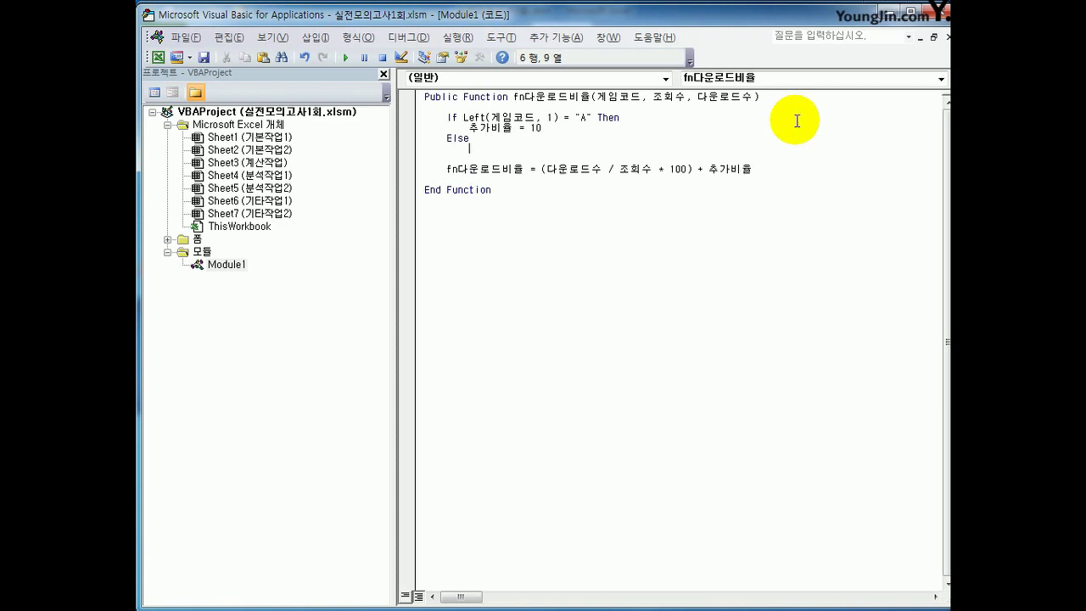
type("추가비율 = 0")
key("Return")
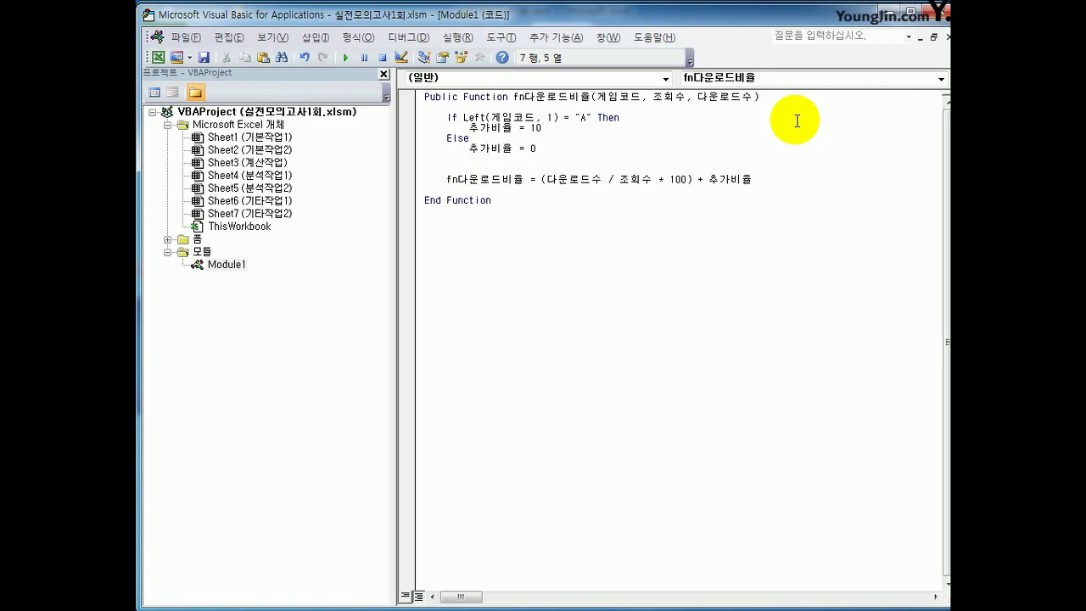
type("end if")
key("Down")
left_click_drag(703, 180, 753, 181)
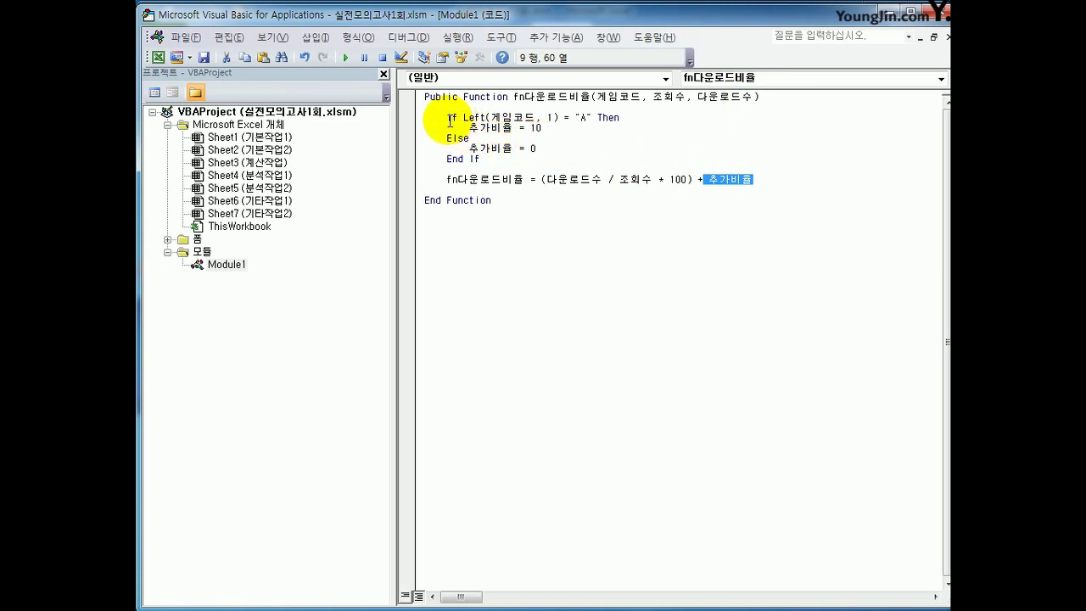
left_click_drag(449, 121, 541, 128)
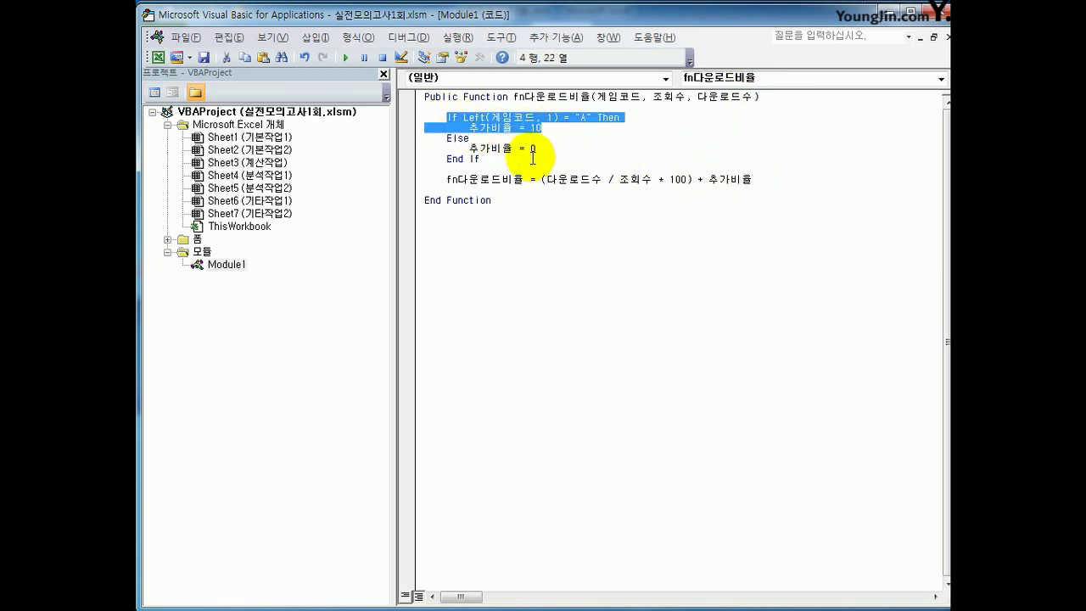
left_click(533, 159)
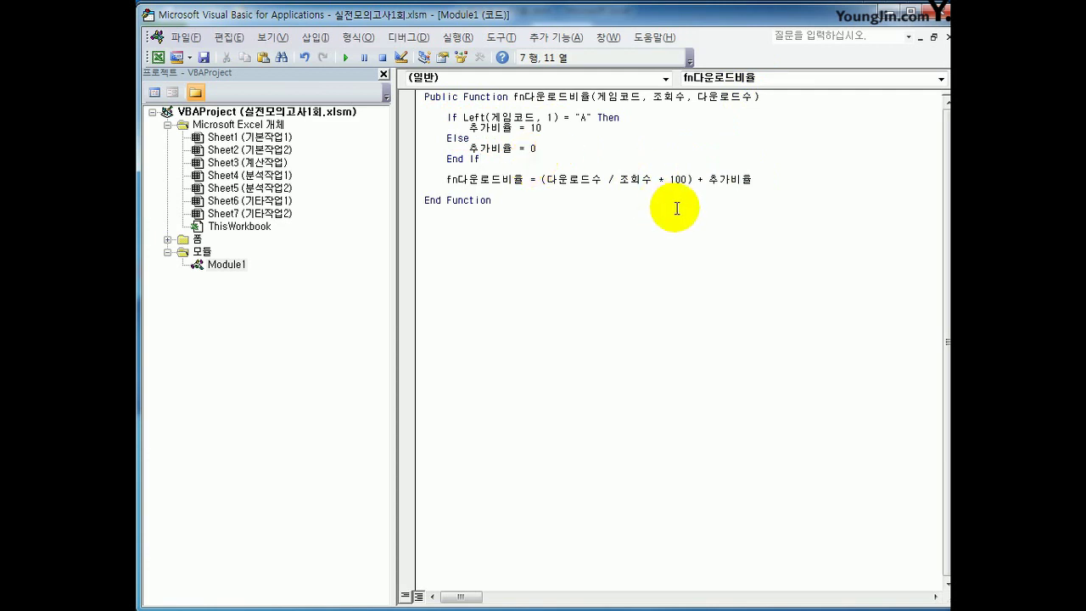
double_click(711, 179)
left_click(742, 294)
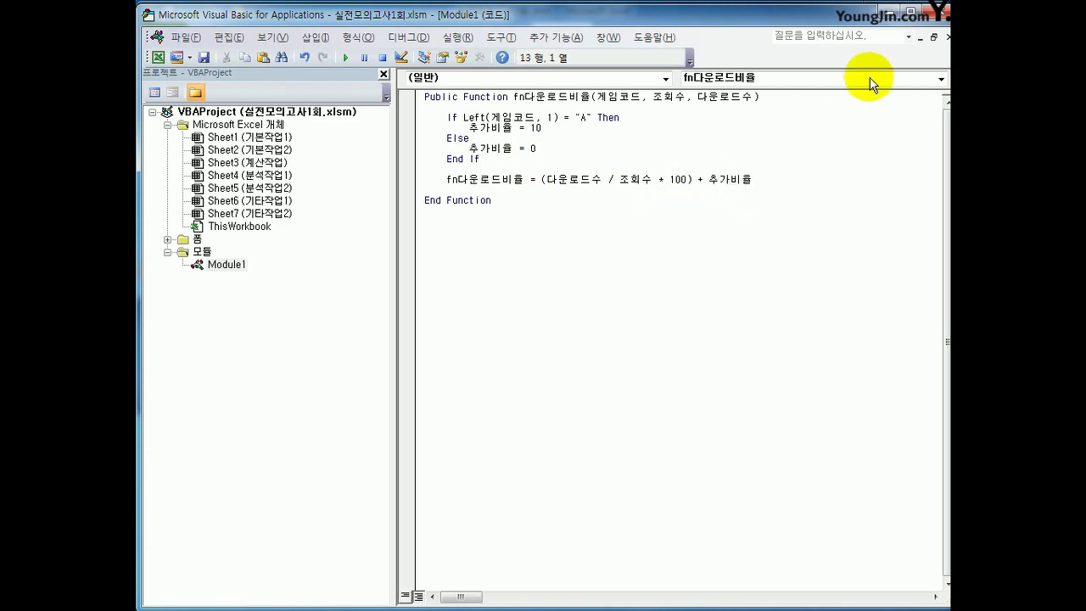
Step: Close the code editor to return to the worksheet and insert the user-defined function fn다운로드비율 in cell K4
left_click(942, 13)
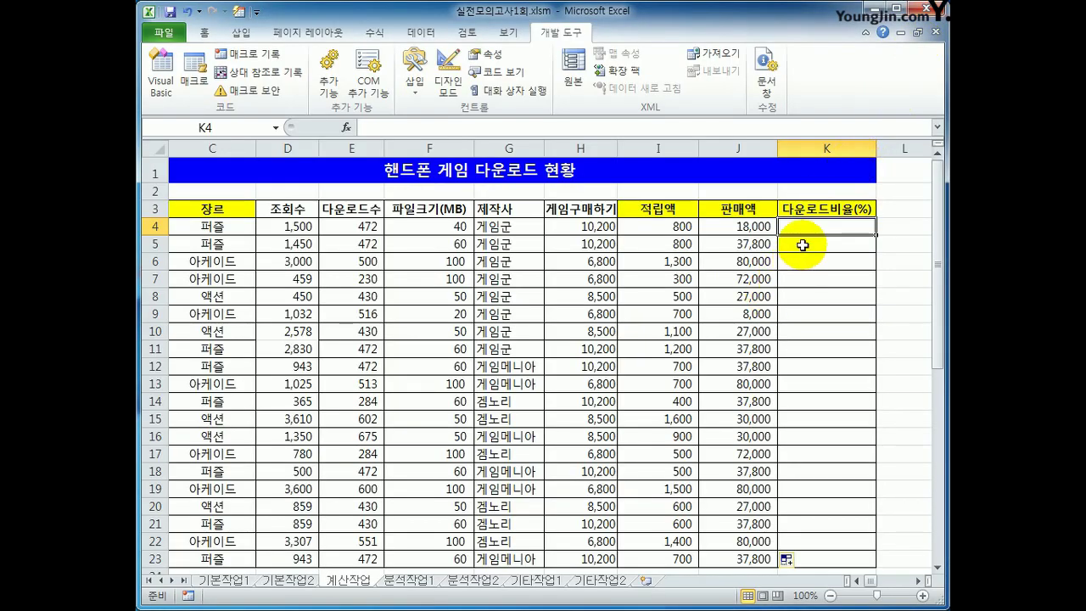
left_click(349, 130)
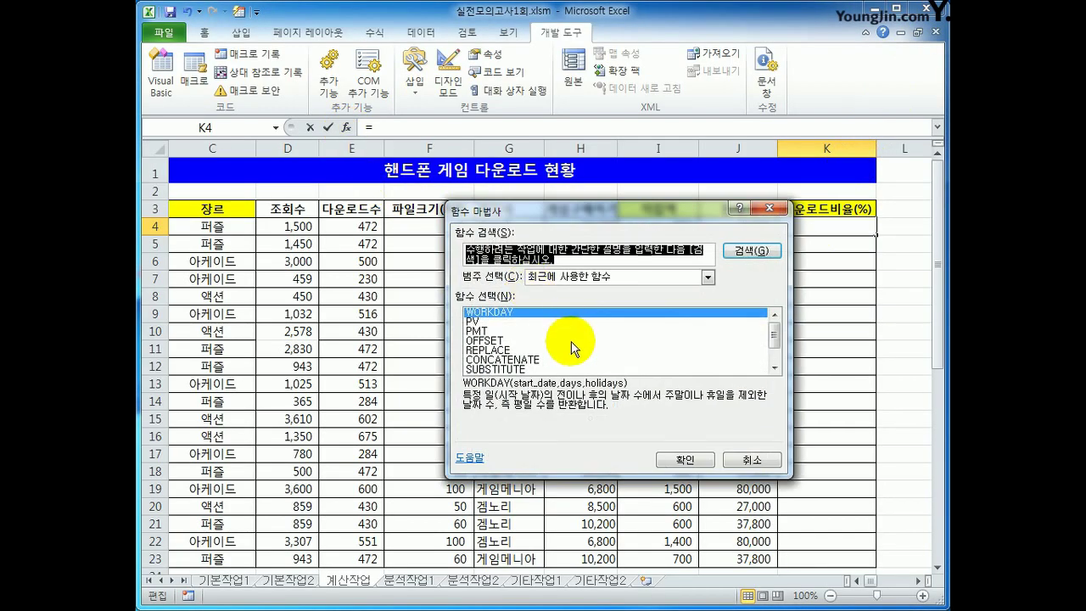
left_click(569, 281)
left_click(582, 396)
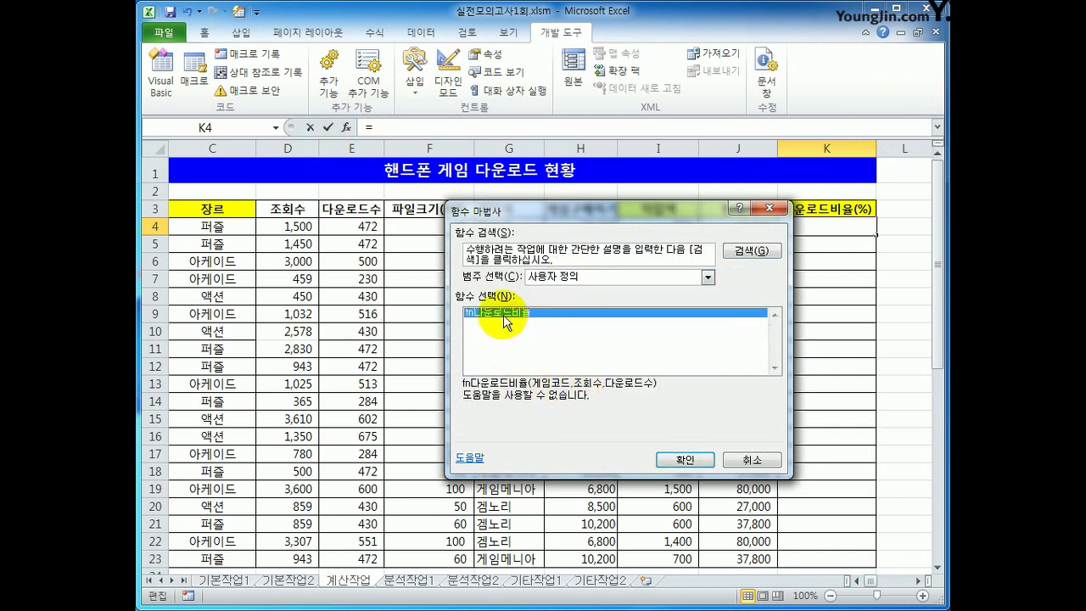
left_click(686, 461)
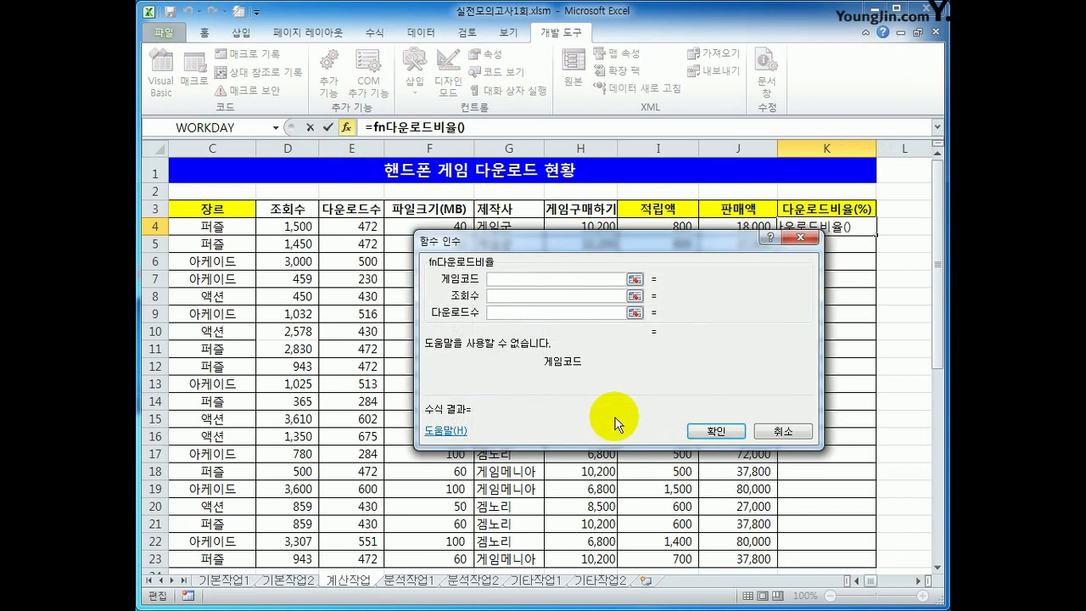
Step: Set the function's arguments to A4 for 게임코드, D4 for 조회수 and E4 for 다운로드수, and fill the formula down to K23
left_click_drag(617, 424, 442, 451)
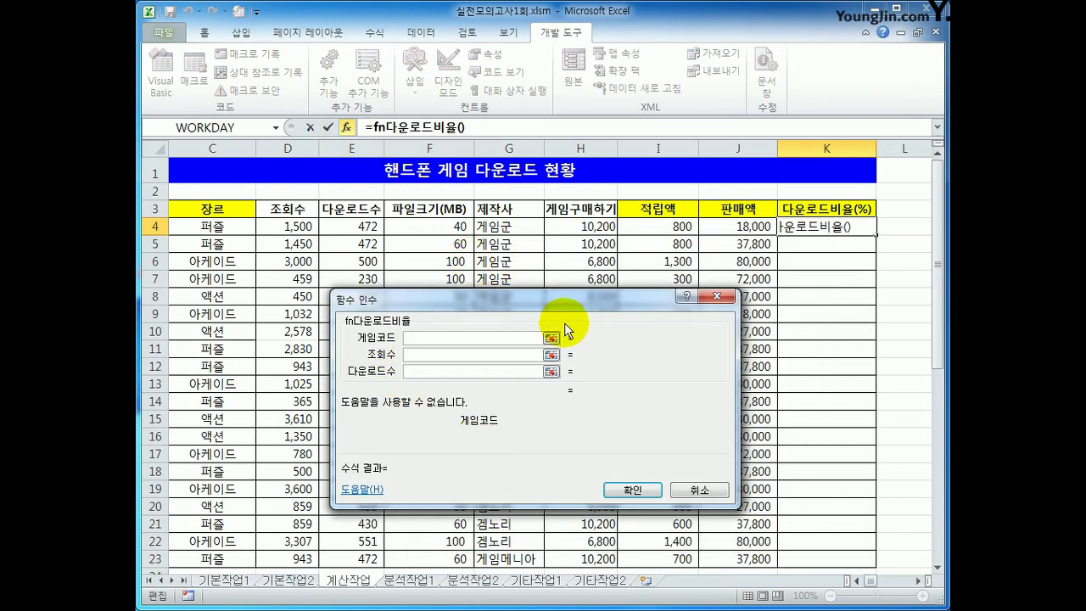
left_click_drag(891, 582, 876, 587)
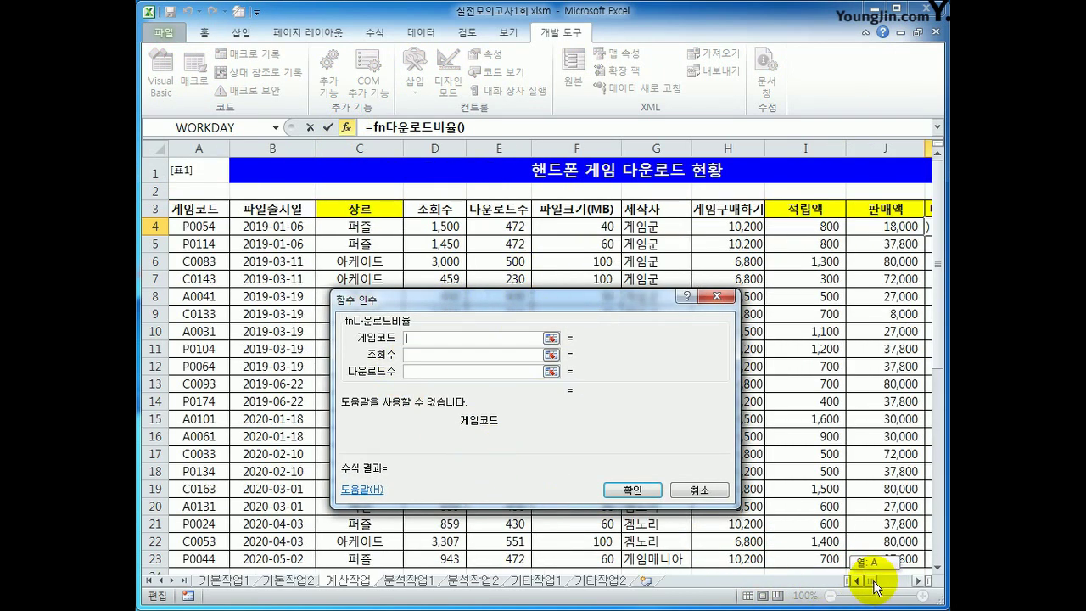
left_click(199, 227)
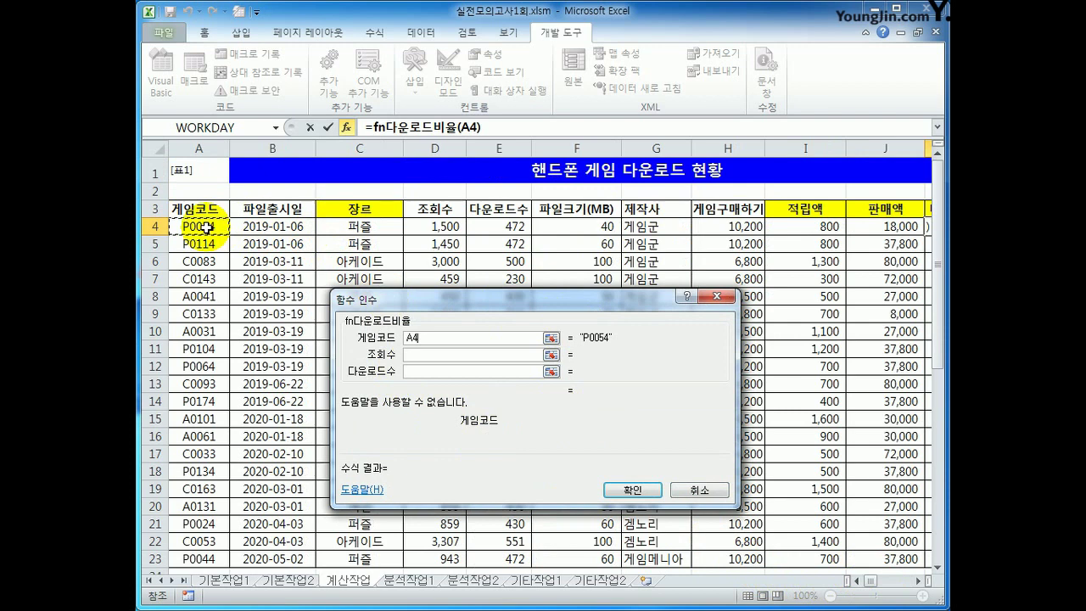
left_click(432, 353)
left_click(429, 229)
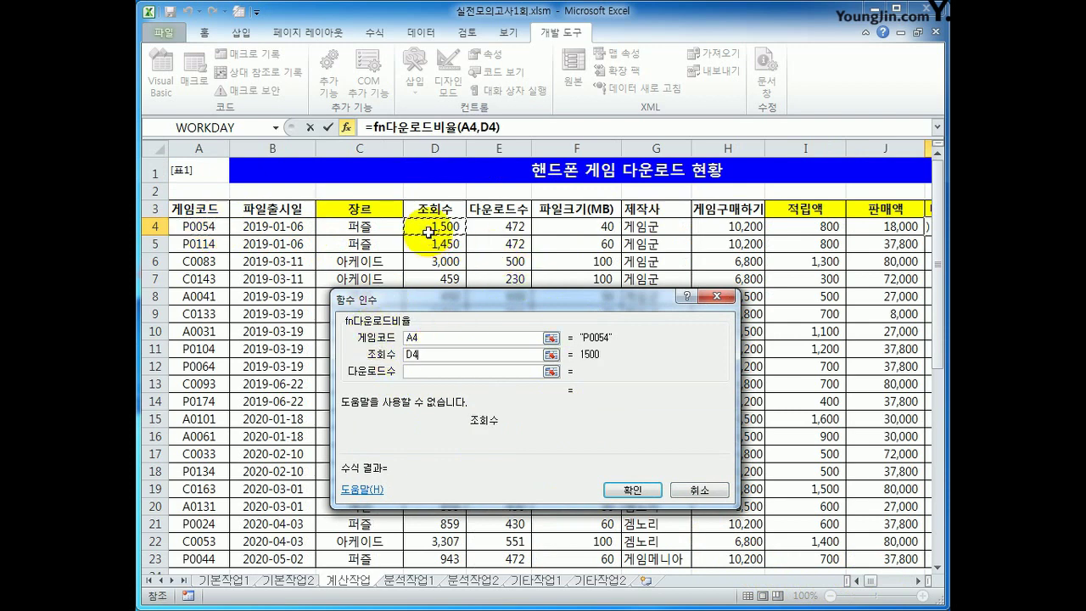
left_click(431, 371)
left_click(502, 226)
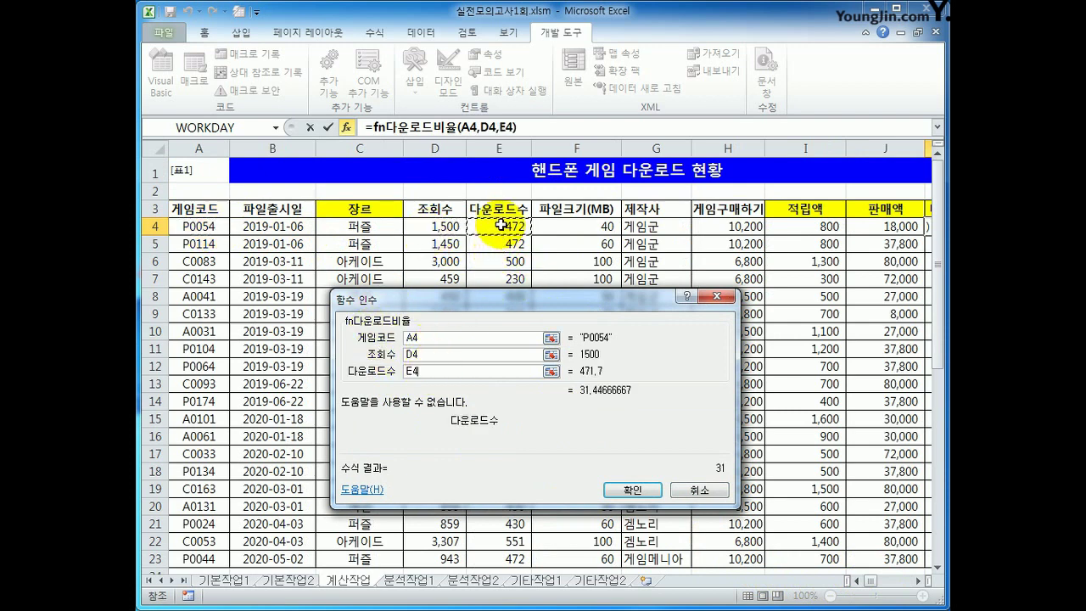
left_click(628, 489)
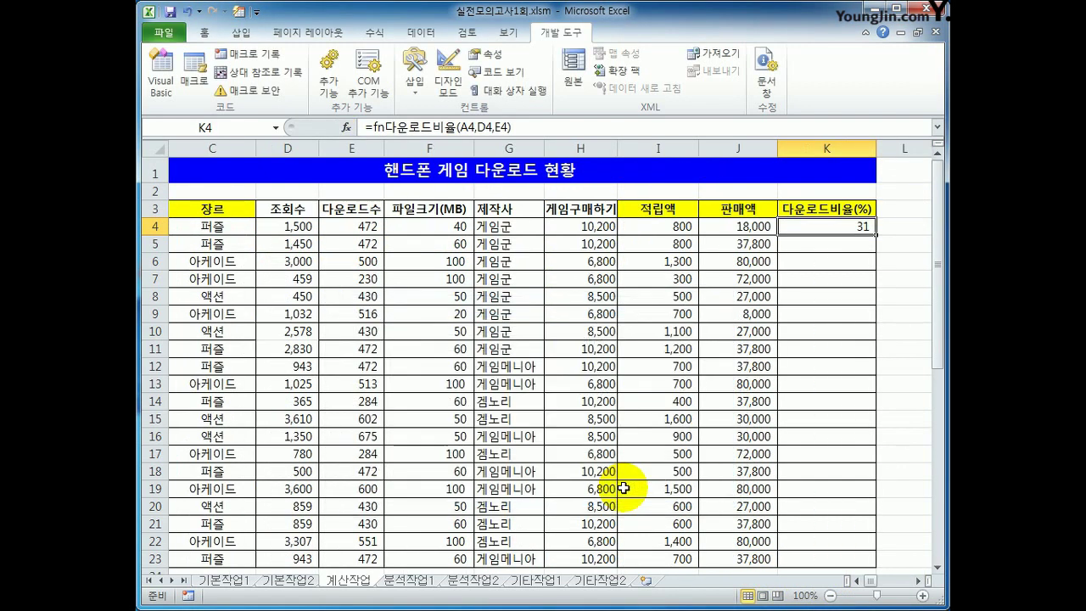
double_click(874, 235)
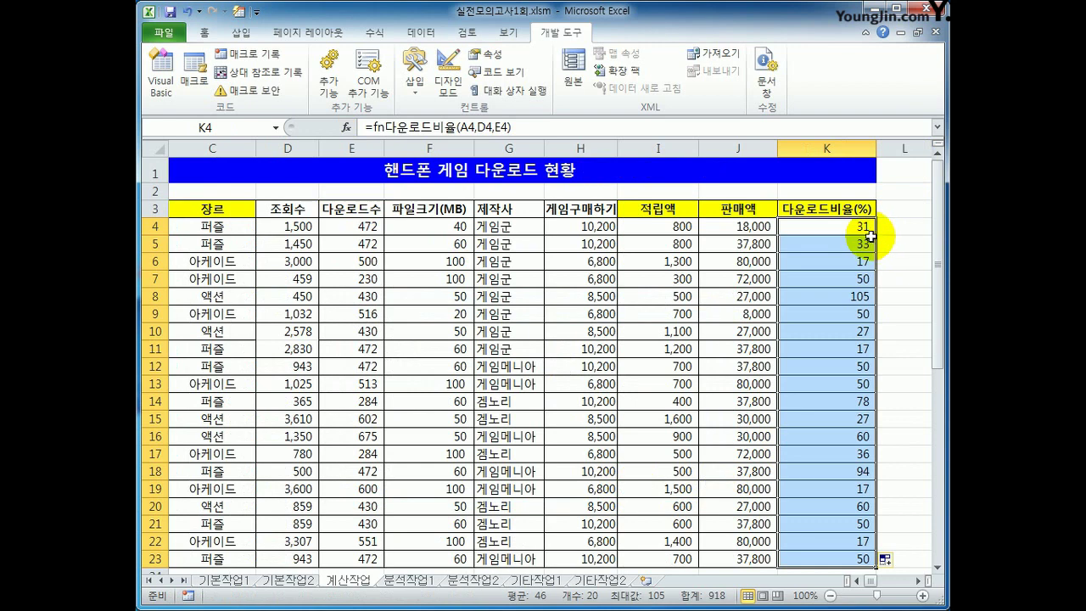
Step: In cell C28 of 표2, start an average formula with a nested condition: =AVERAGE(if(
scroll(632, 340, "down", 2)
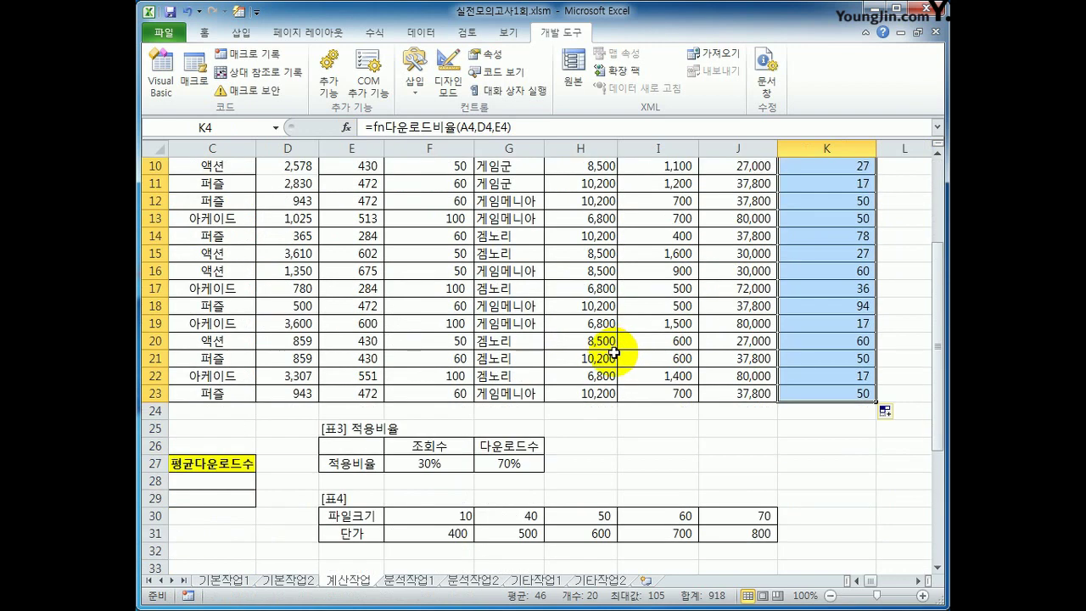
left_click(860, 582)
left_click(860, 582)
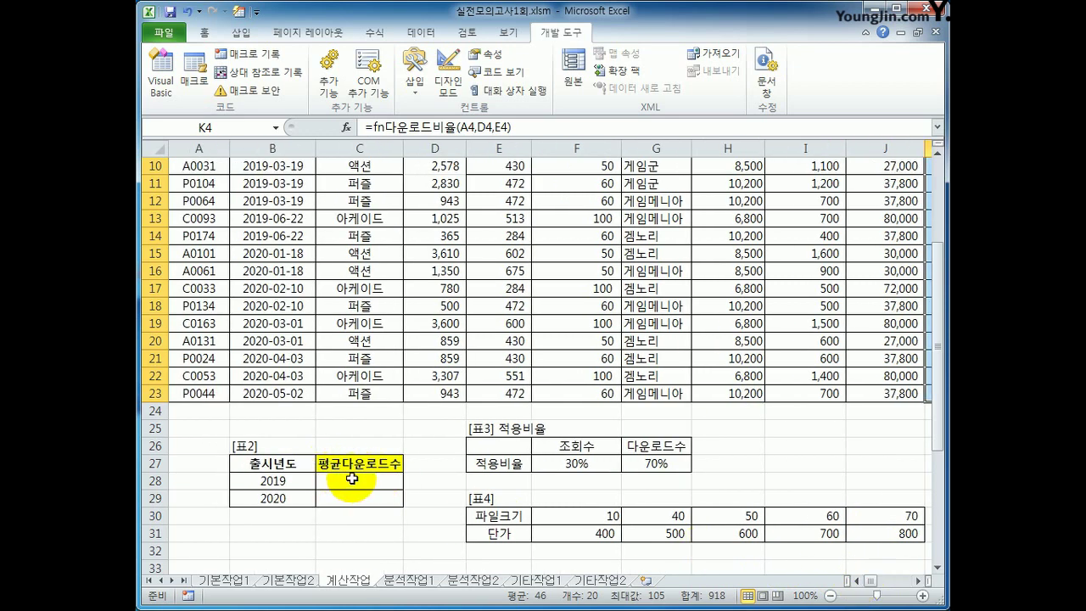
left_click_drag(351, 477, 359, 505)
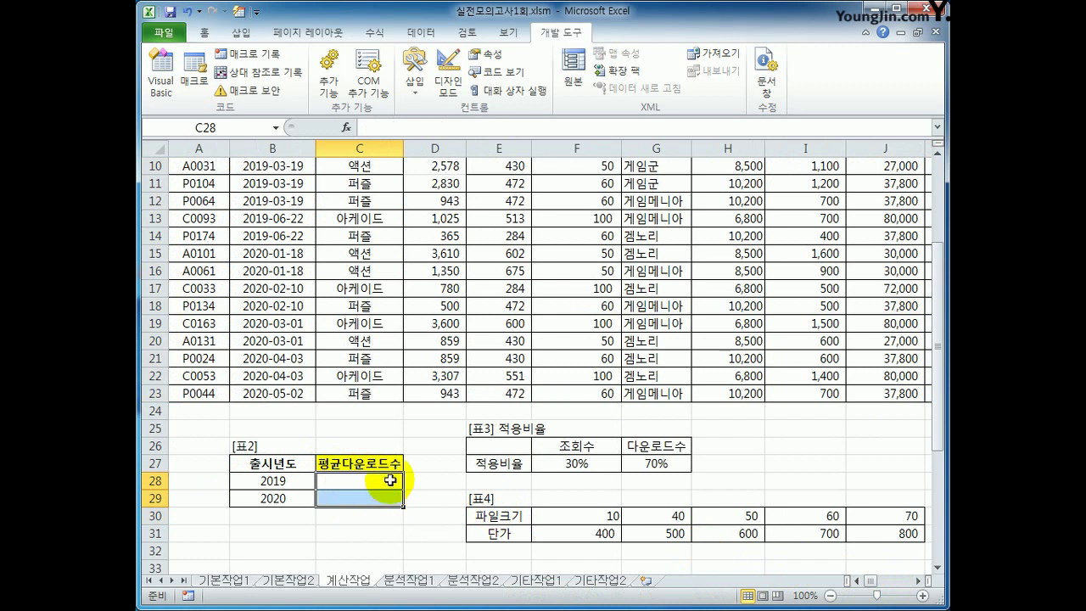
left_click(390, 481)
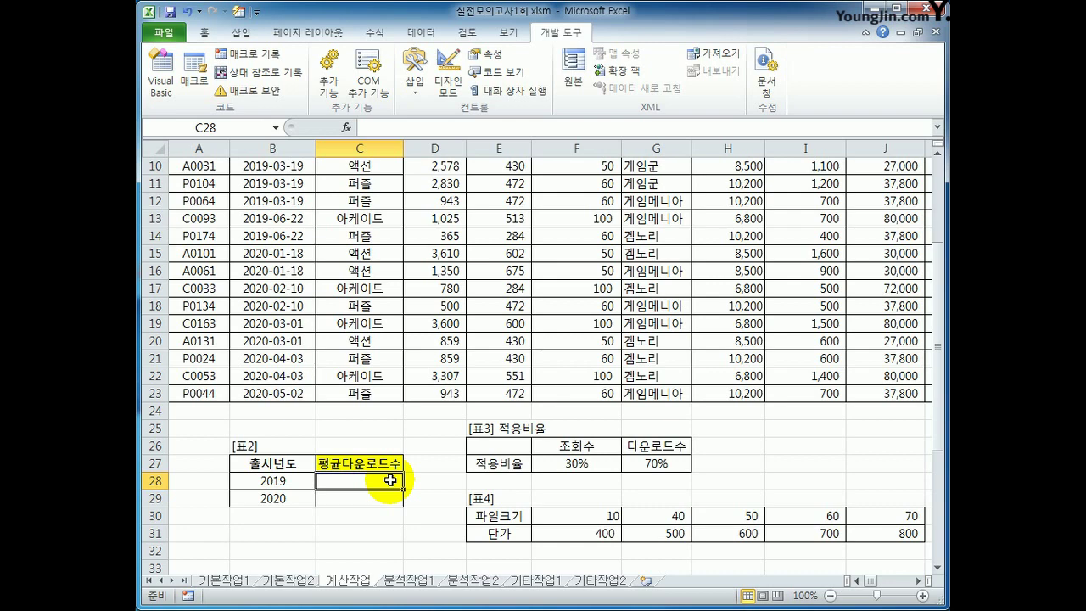
type("=av")
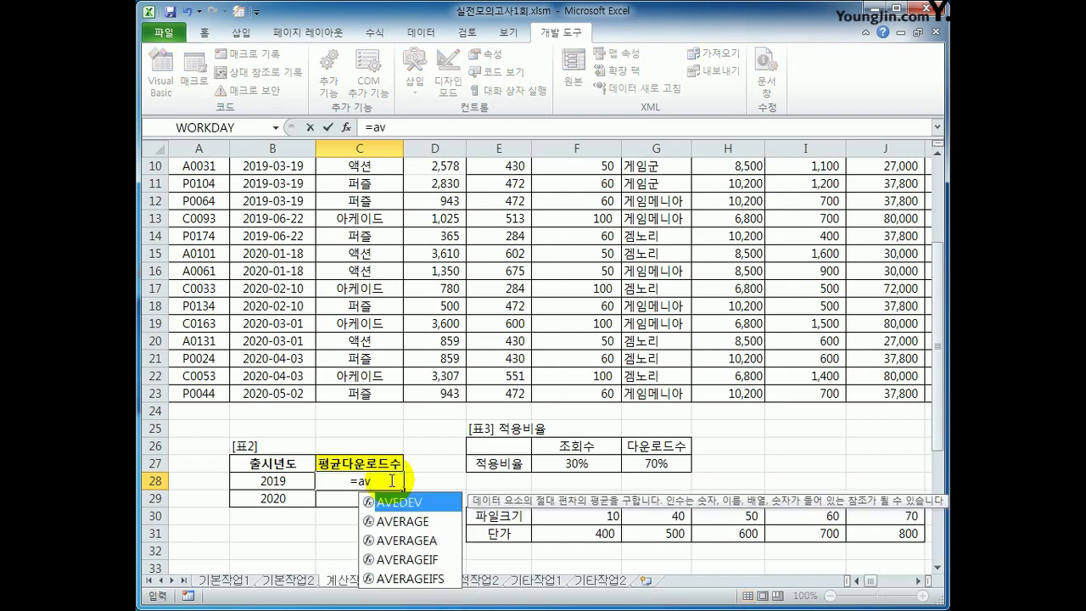
key("Down")
key("Tab")
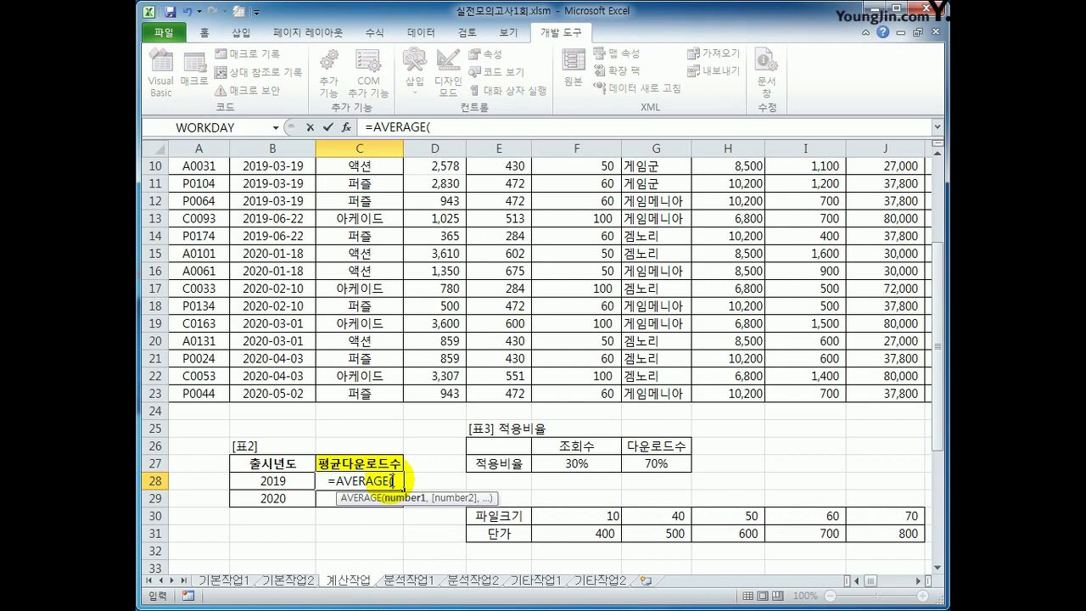
type("if(")
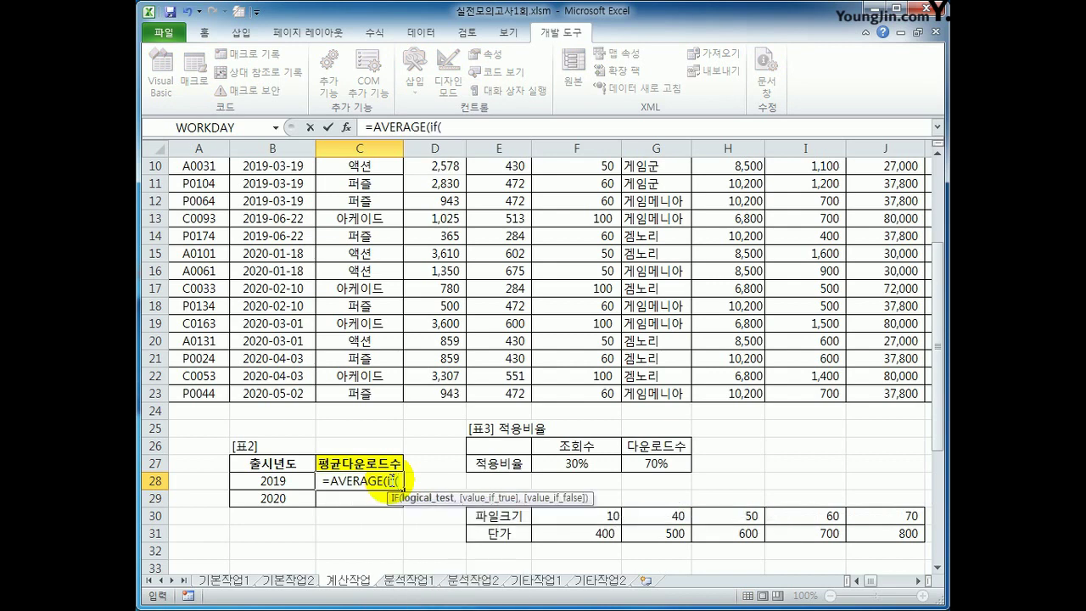
scroll(400, 488, "up", 3)
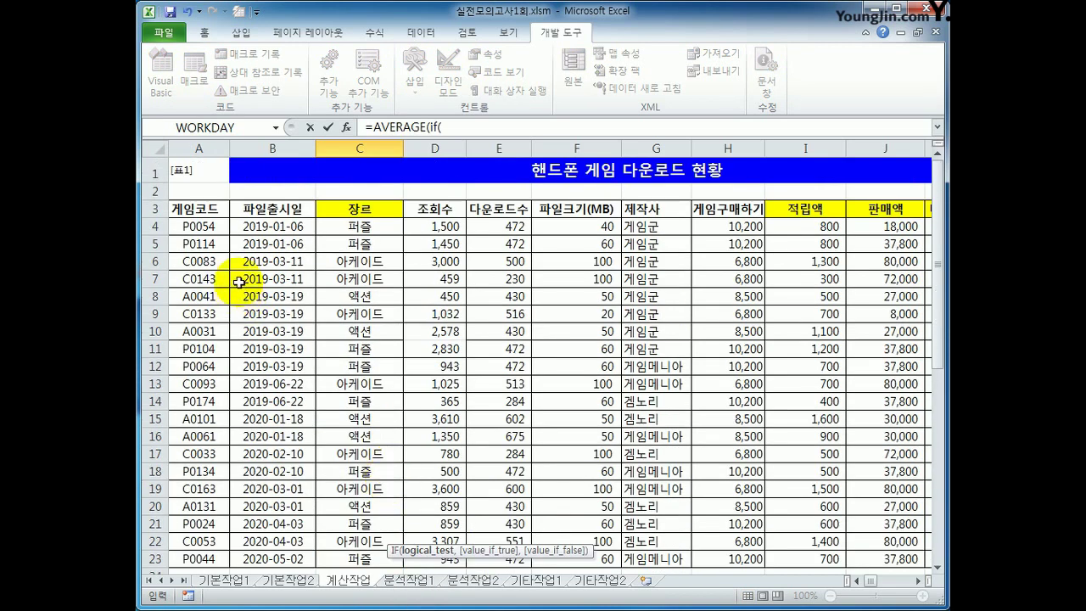
left_click(268, 226)
left_click_drag(268, 226, 271, 517)
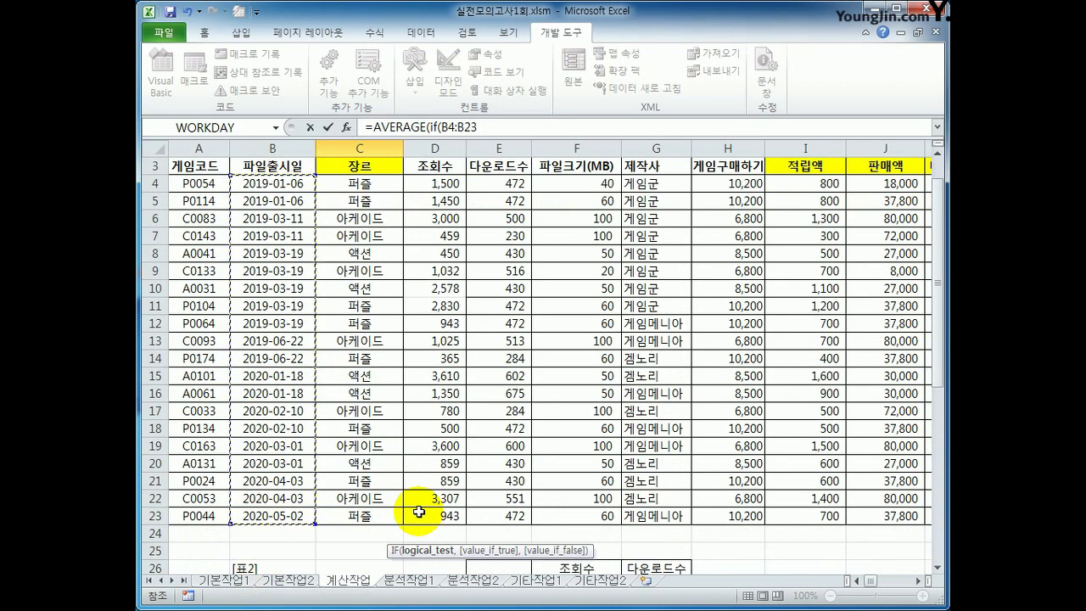
key("F4")
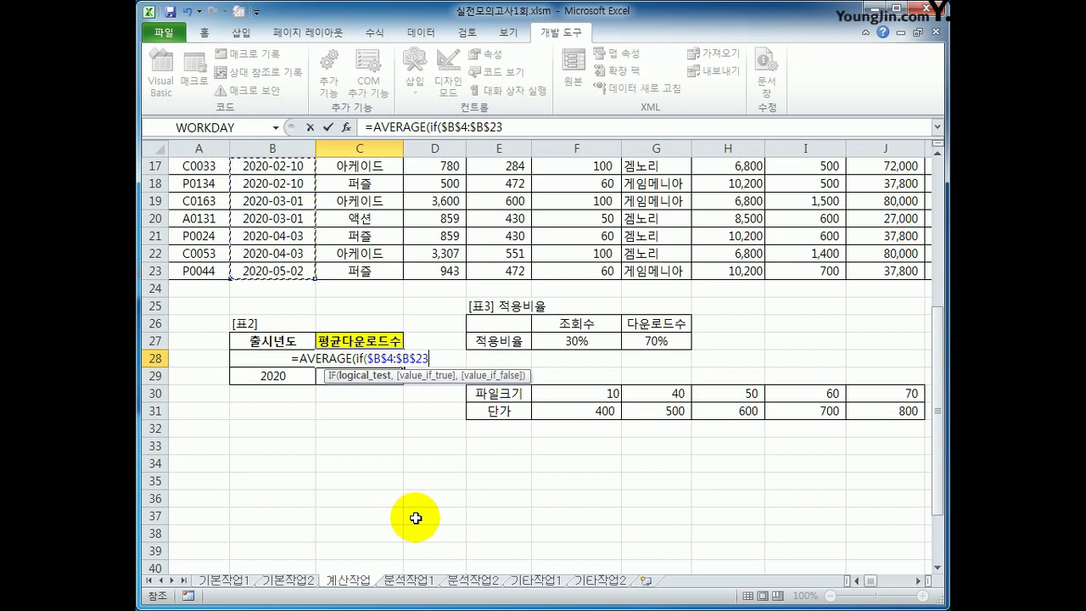
key("BackSpace")
key("BackSpace")
key("BackSpace")
key("BackSpace")
key("BackSpace")
key("BackSpace")
key("BackSpace")
key("BackSpace")
key("BackSpace")
key("BackSpace")
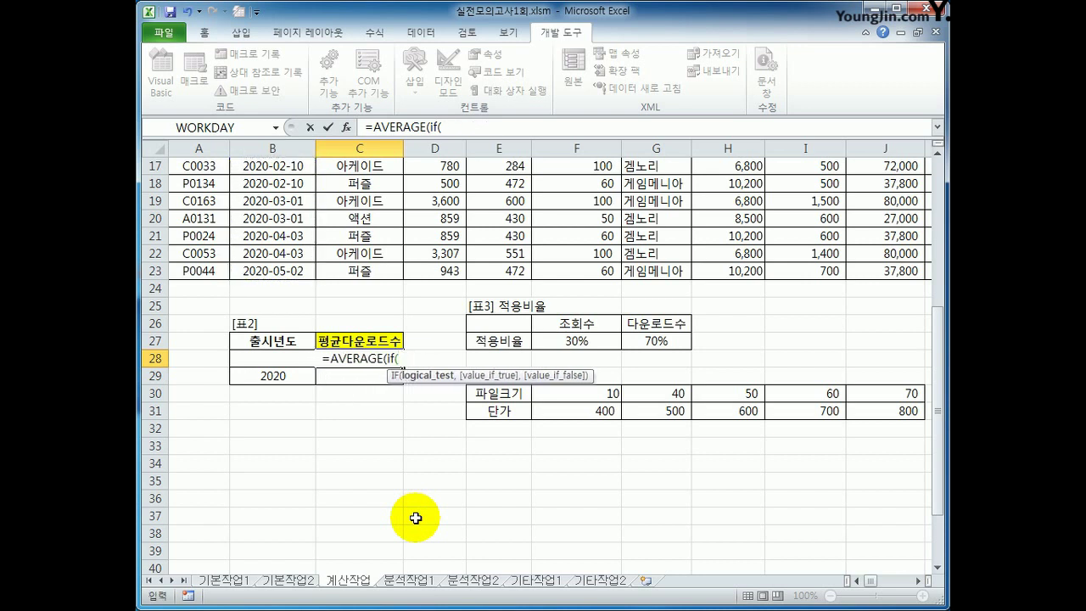
Step: Add the condition to the C28 formula that the year of 파일출시일 matches 출시년도: YEAR($B$4:$B$23)=B28
type("yea")
key("Tab")
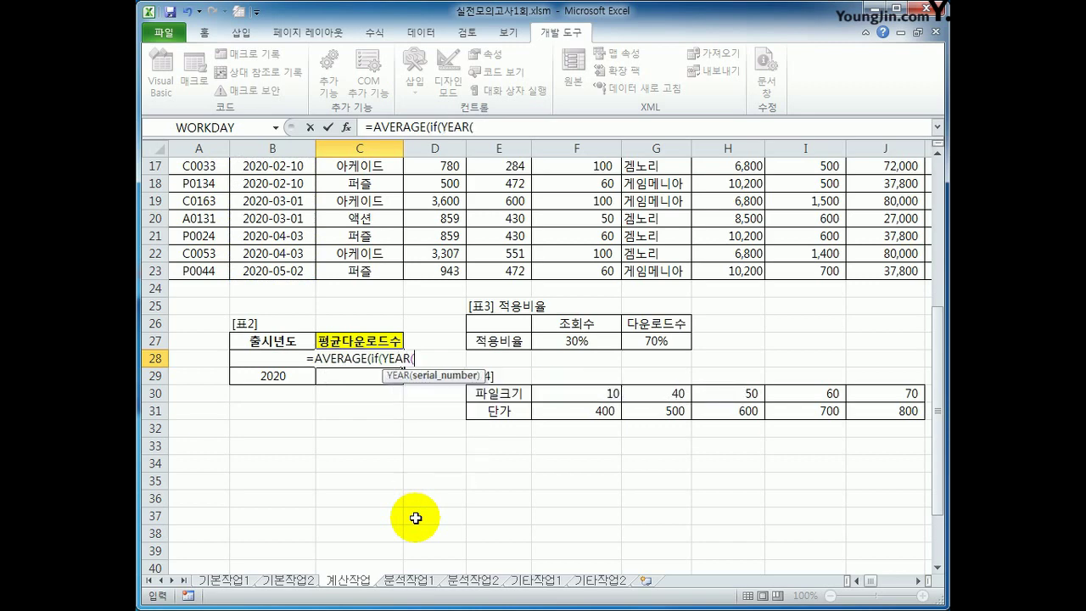
scroll(416, 517, "up", 5)
left_click_drag(265, 201, 279, 505)
scroll(279, 502, "down", 3)
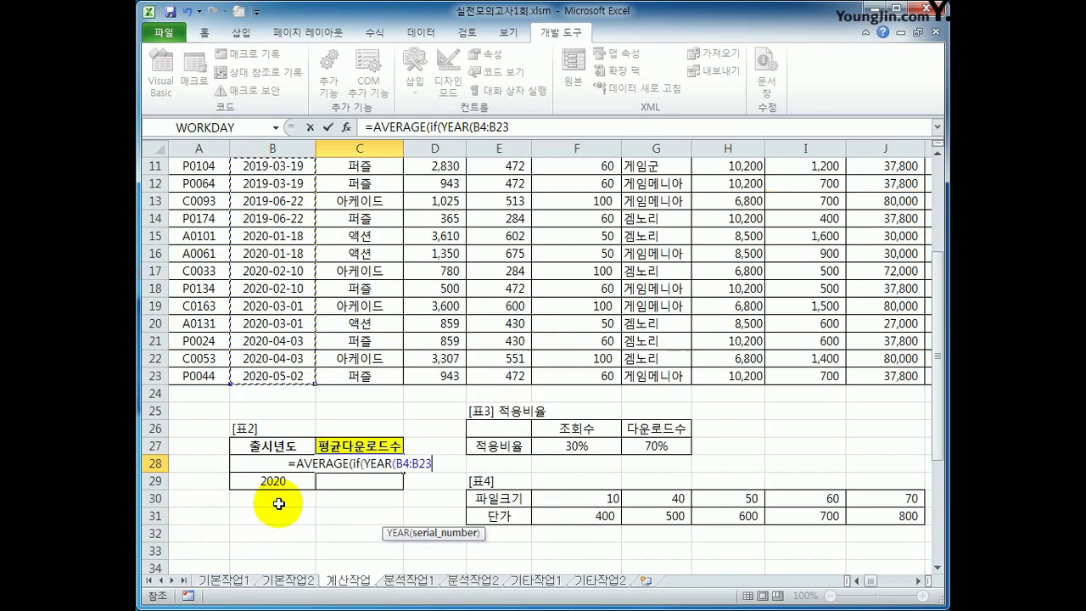
scroll(395, 465, "up", 3)
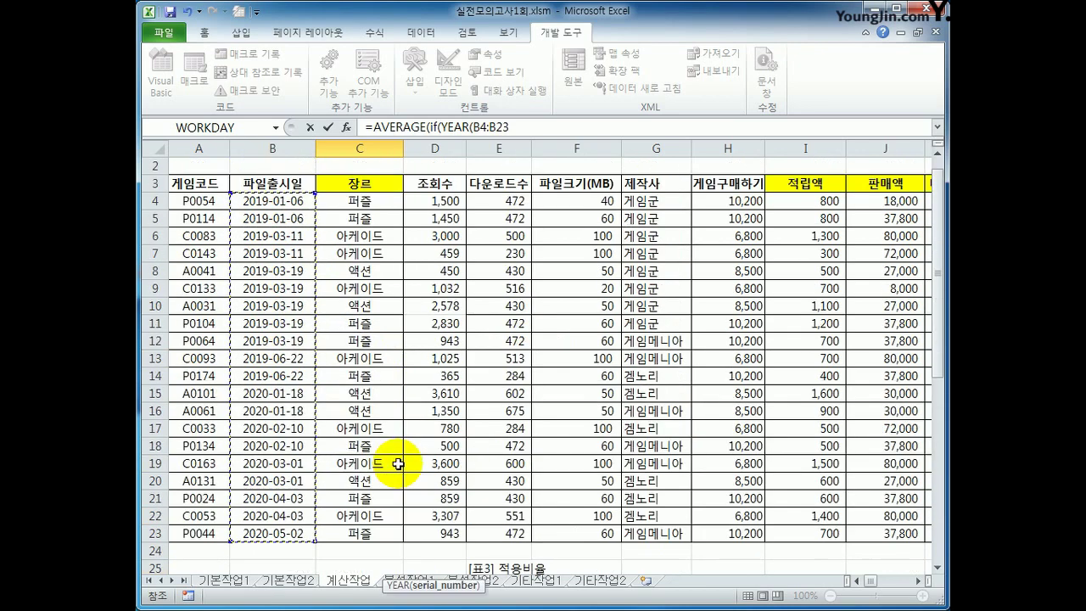
scroll(398, 464, "down", 3)
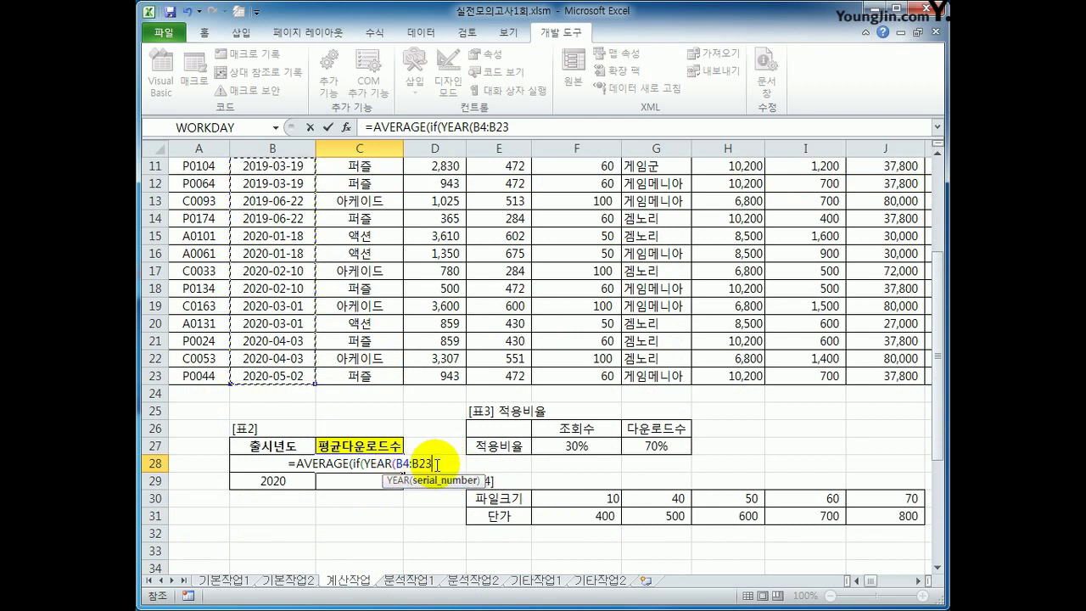
key("F4")
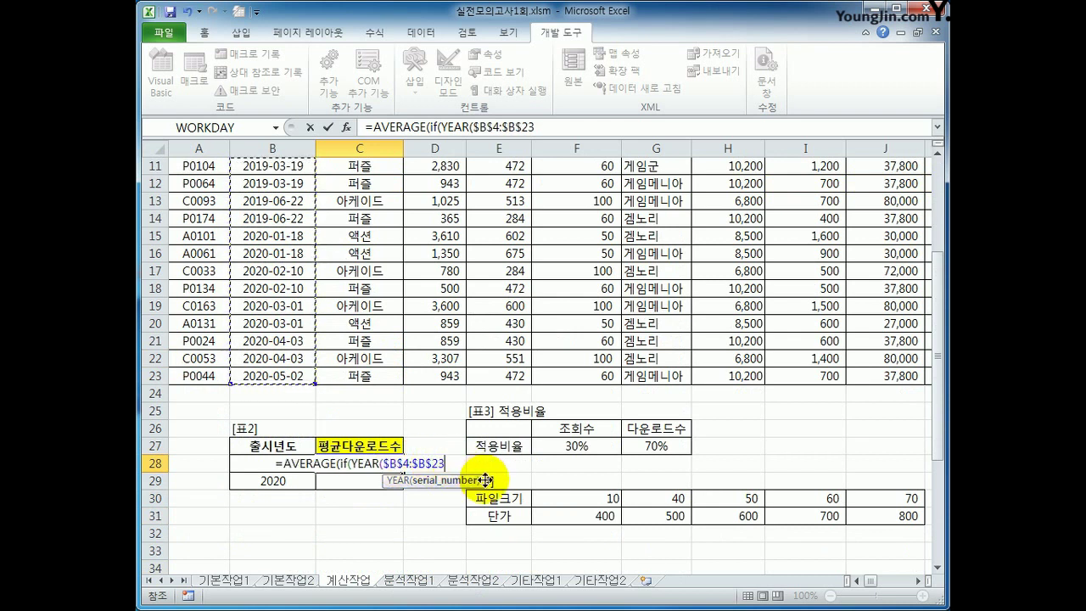
type(")=")
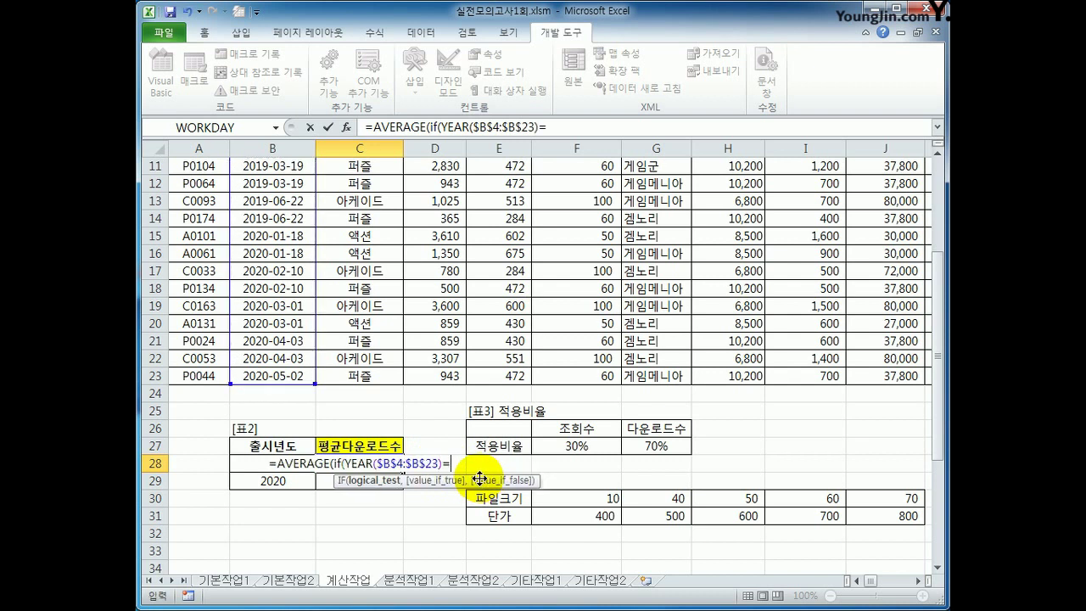
key("Left")
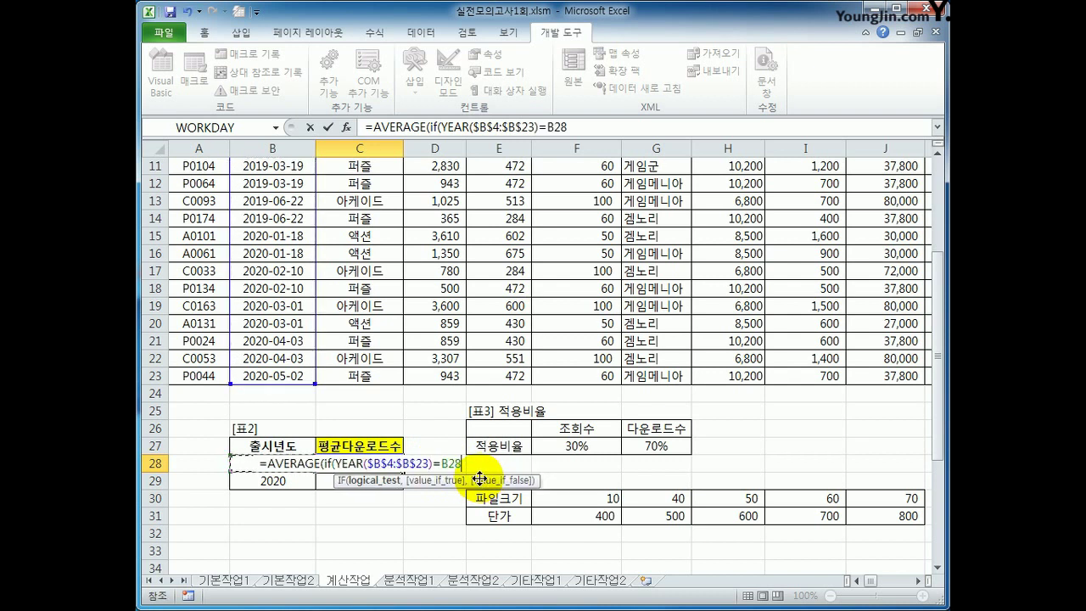
type(",")
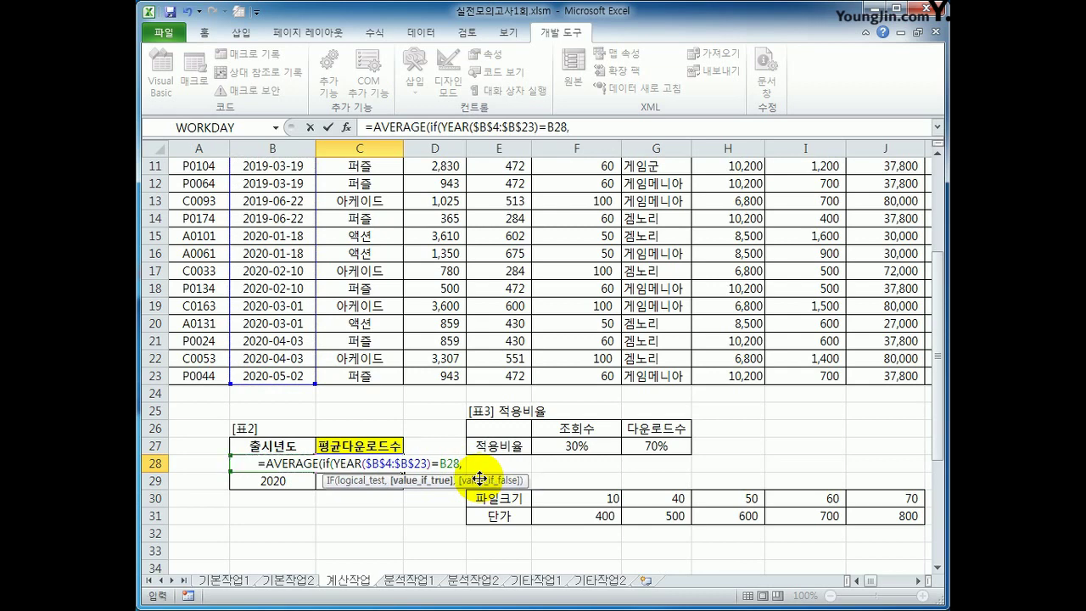
Step: Use the absolute 다운로드수 range $E$4:$E$23 as the value if true, close both brackets and enter C28 as an array formula
scroll(560, 467, "up", 4)
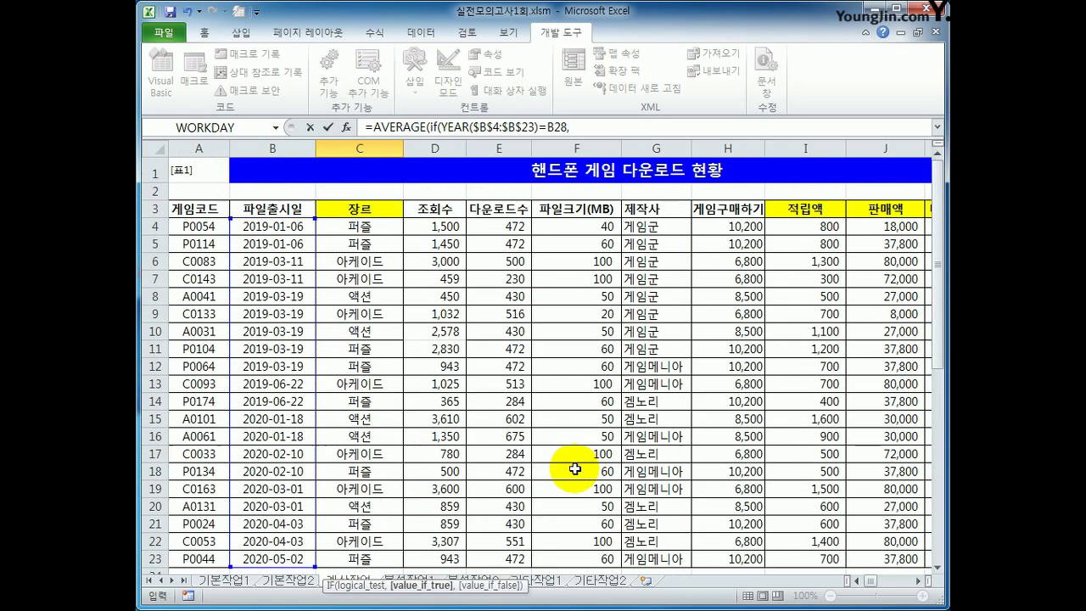
left_click_drag(509, 224, 507, 552)
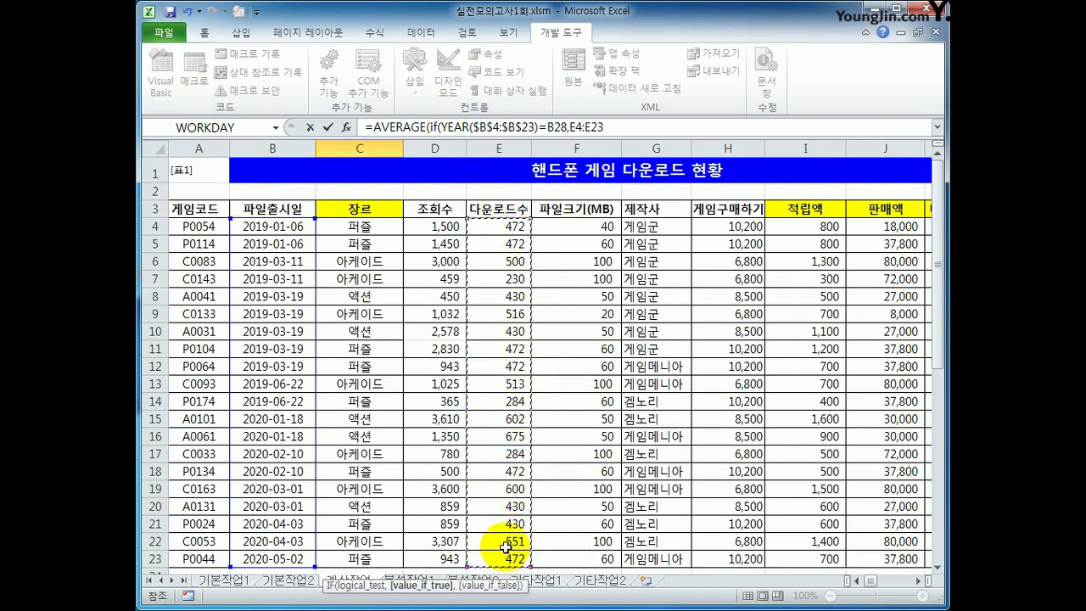
scroll(506, 547, "down", 1)
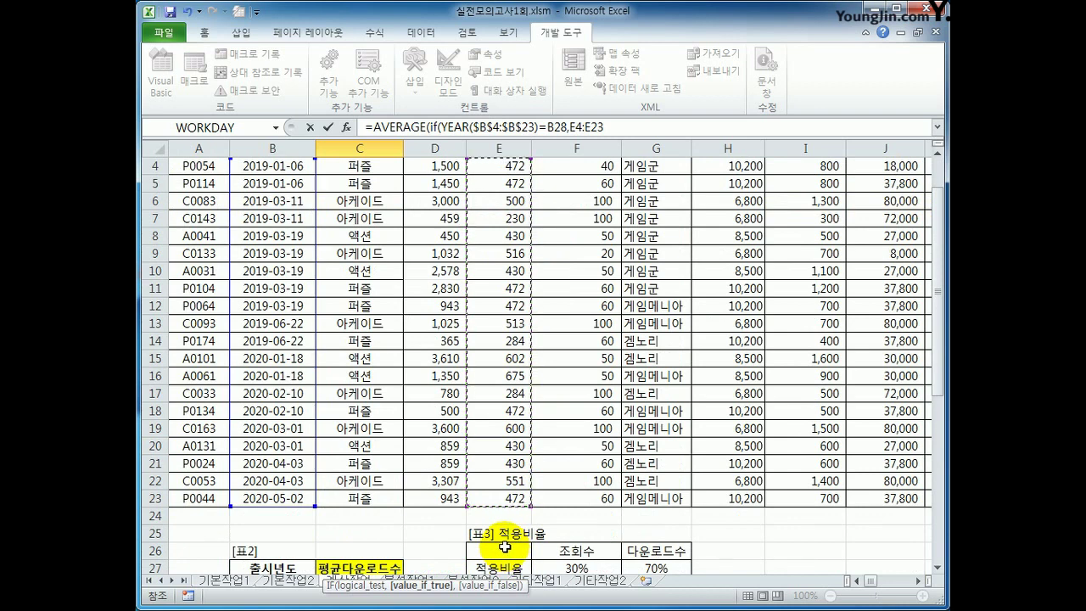
key("F4")
scroll(506, 547, "down", 4)
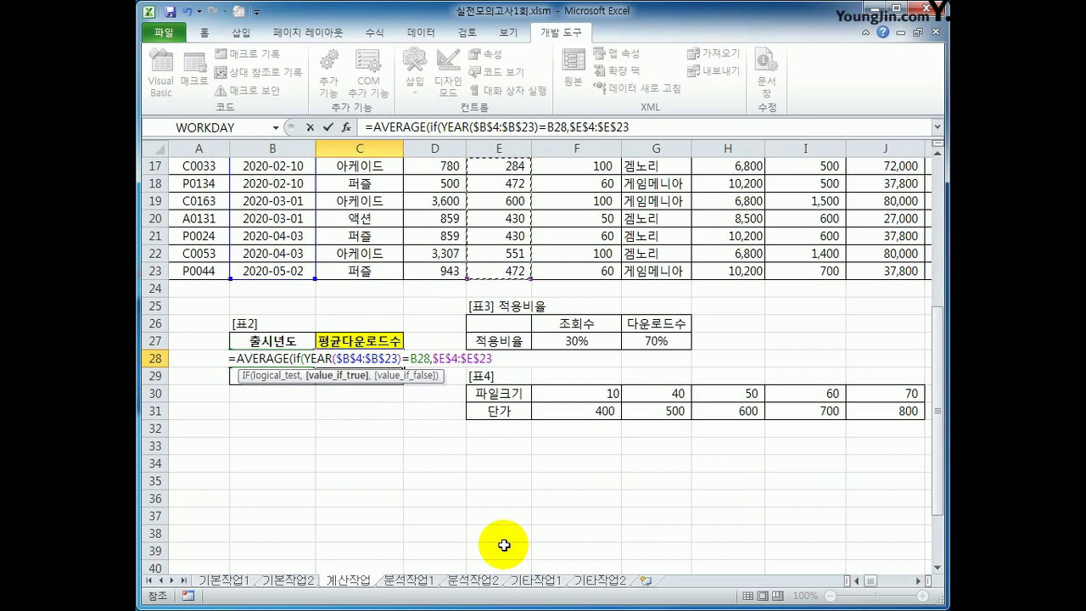
type("))")
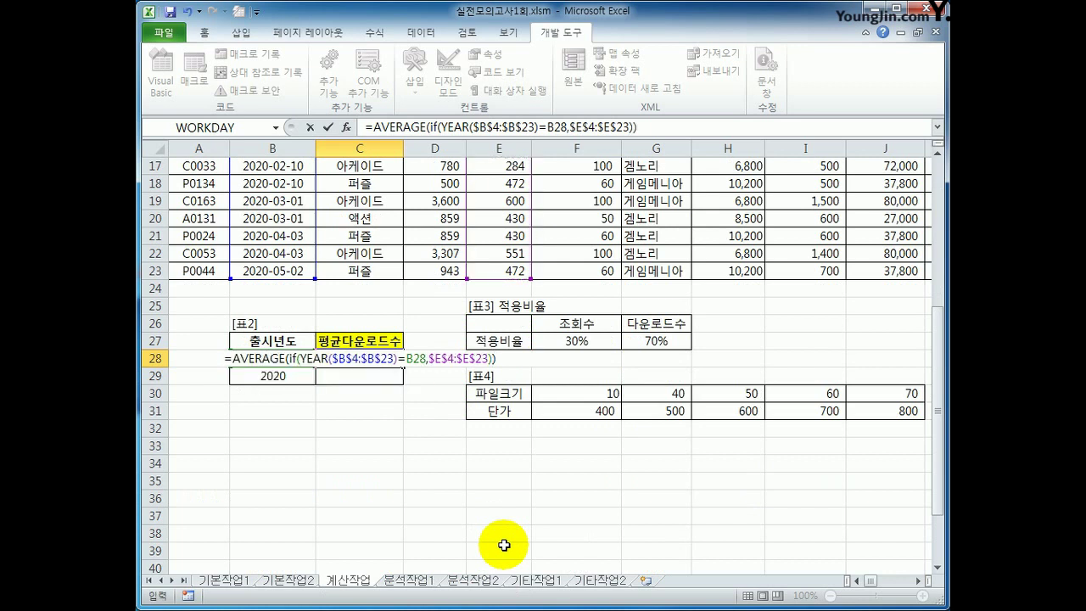
key("ctrl+shift+Return")
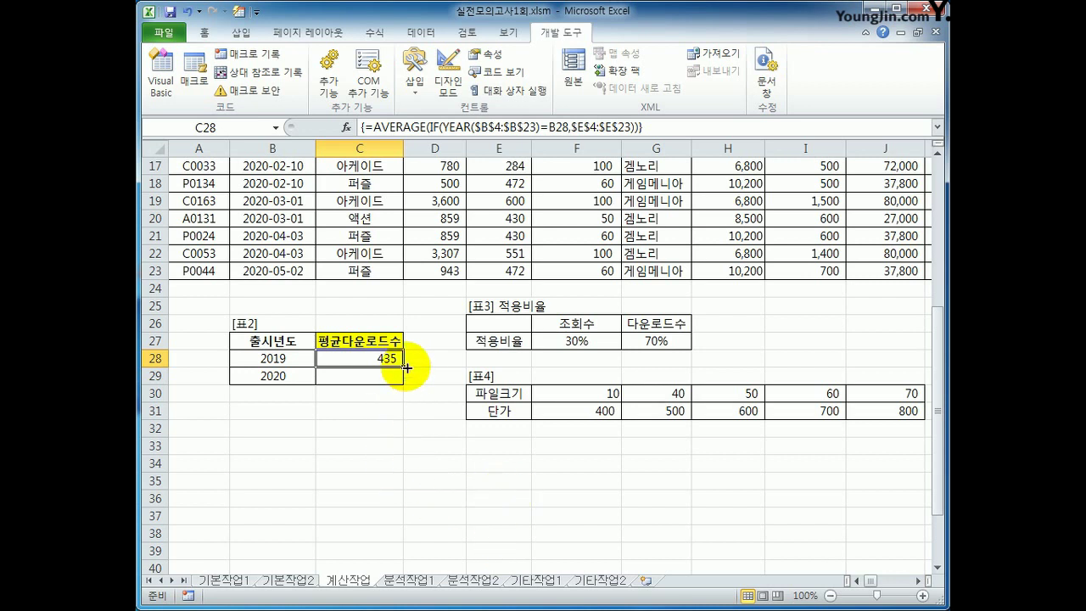
Step: Fill the average formula down to C29 and check the formulas in C28 and C29
left_click_drag(405, 367, 409, 385)
left_click(377, 379)
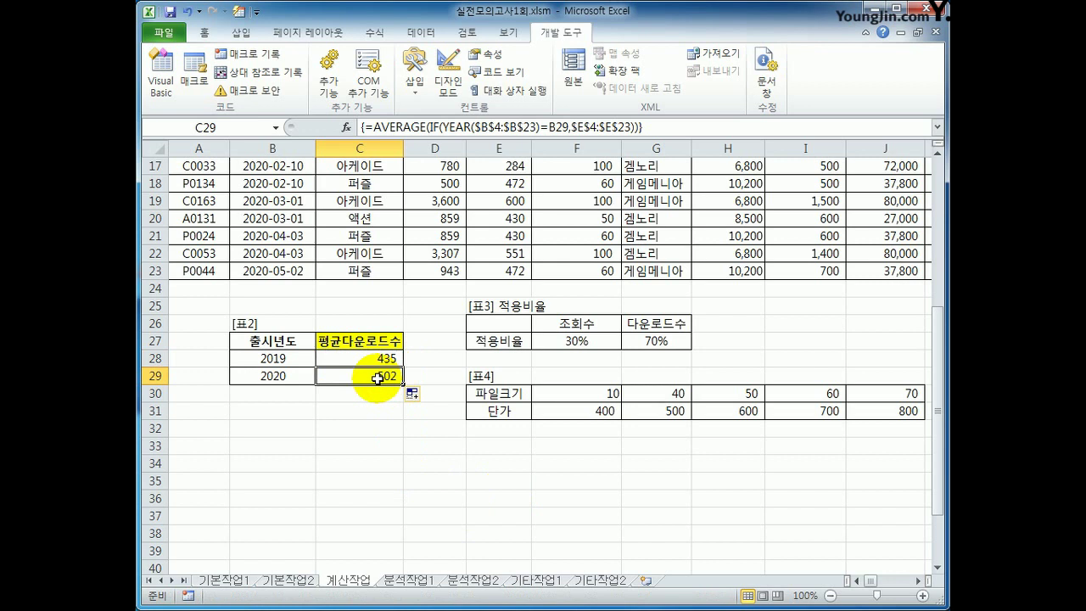
left_click(372, 358)
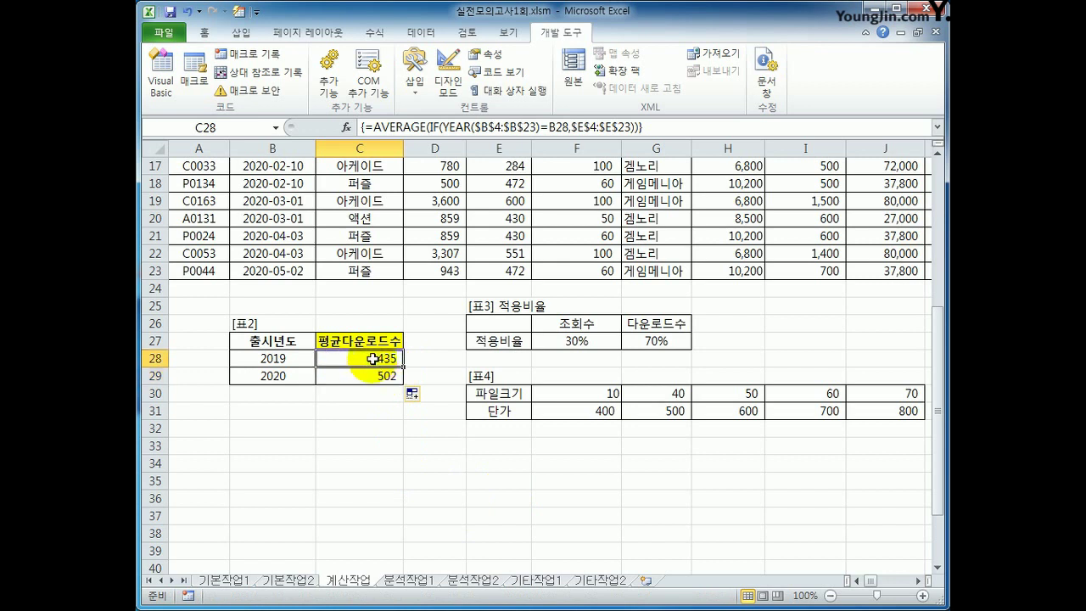
left_click(364, 378)
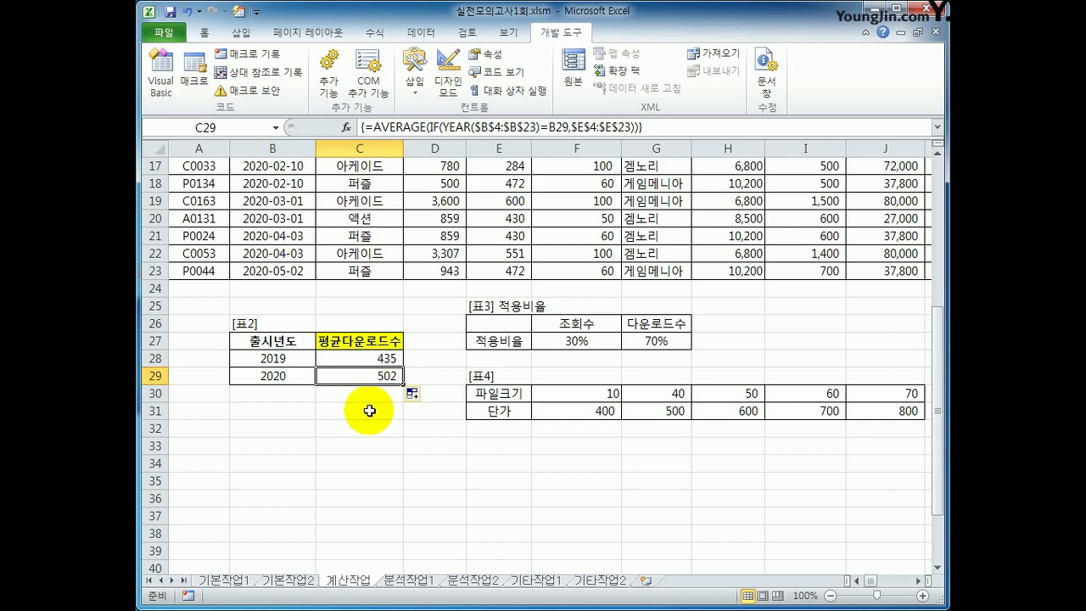
scroll(399, 424, "up", 5)
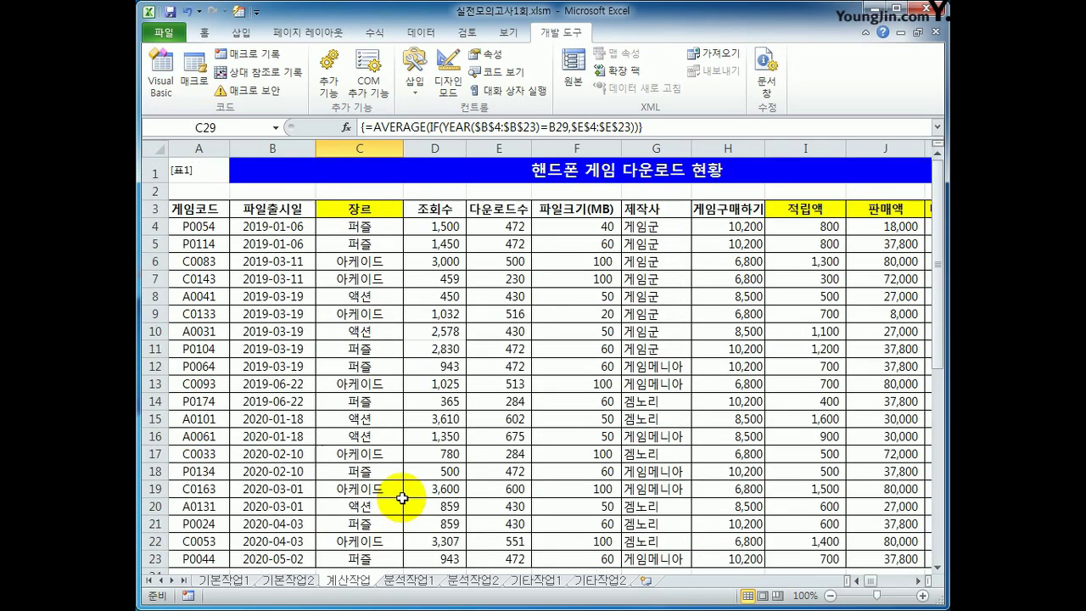
Step: Go to the 분석작업1 sheet, start inserting a pivot table and check that the source range covers A1:H44
left_click(406, 581)
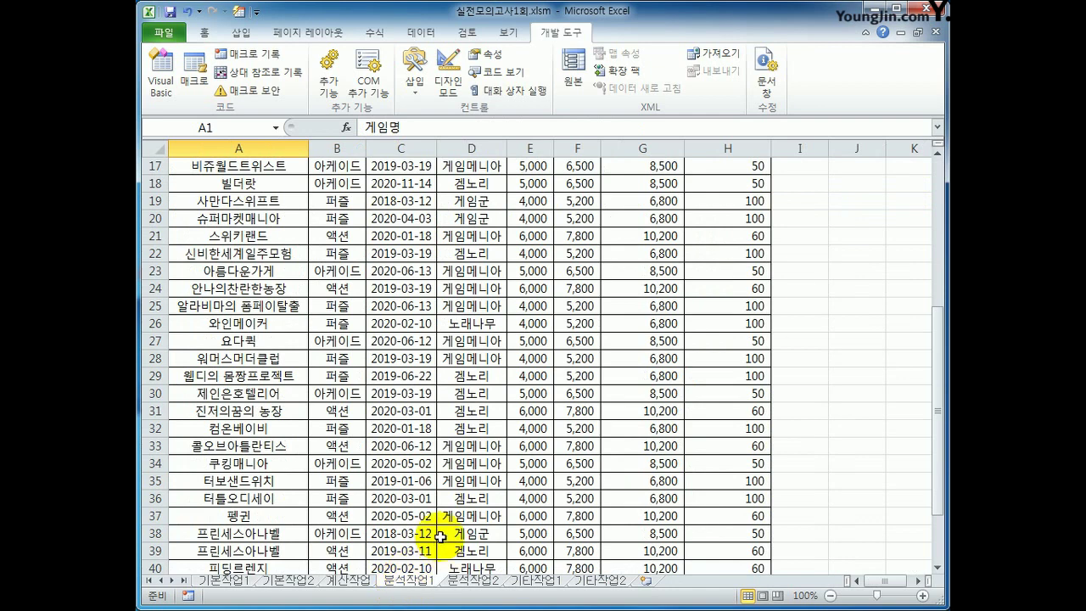
scroll(441, 536, "up", 5)
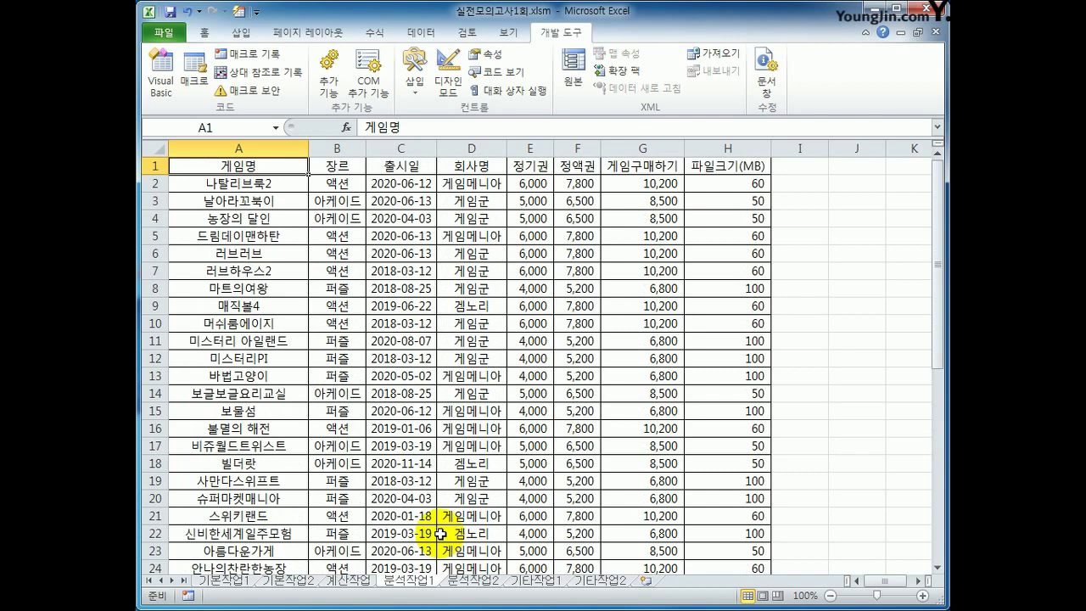
left_click(241, 32)
left_click(164, 61)
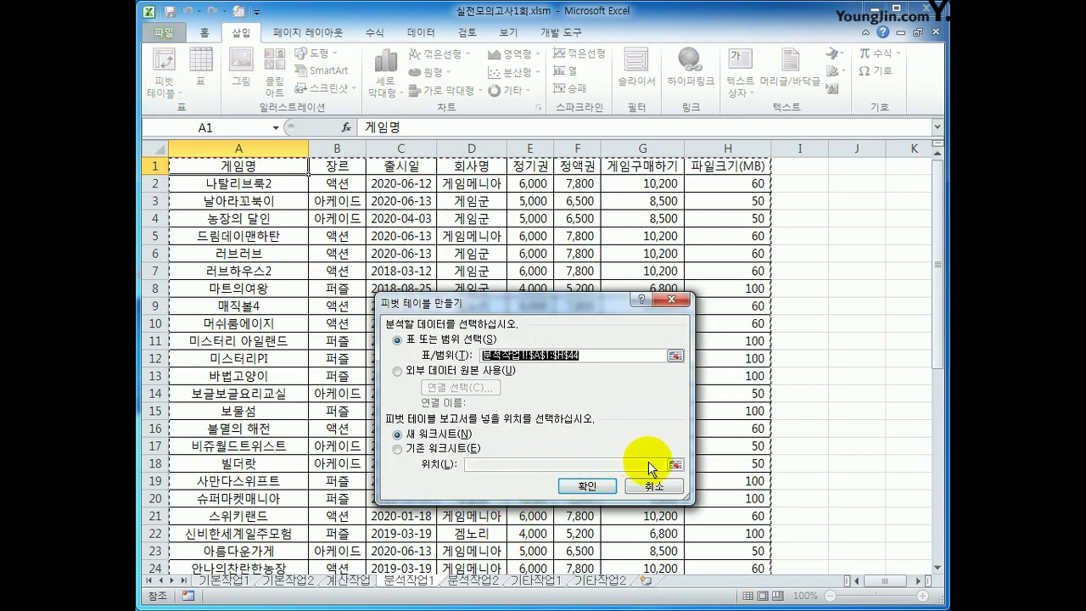
scroll(718, 475, "down", 4)
scroll(717, 460, "down", 5)
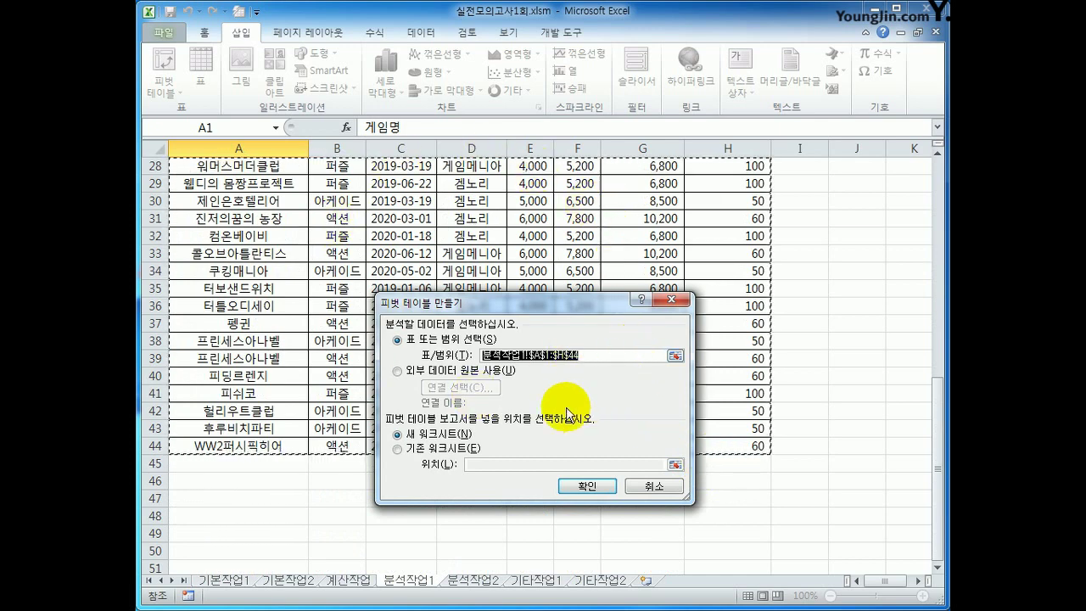
Step: Create the pivot table in the existing worksheet at cell J3 of 분석작업1
left_click(452, 447)
left_click(475, 465)
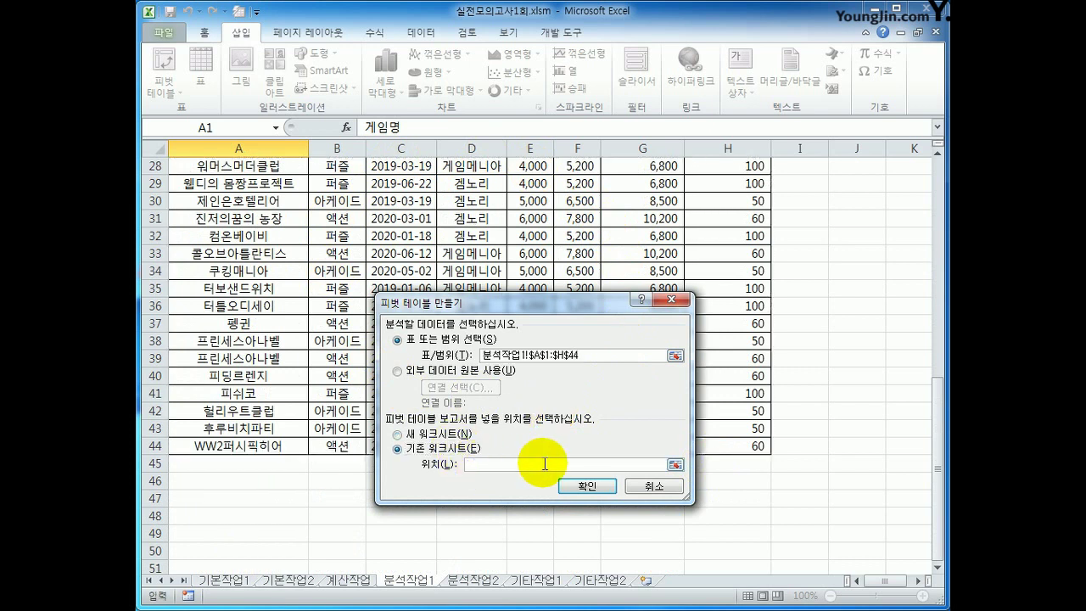
left_click(917, 581)
left_click(918, 581)
scroll(752, 426, "up", 9)
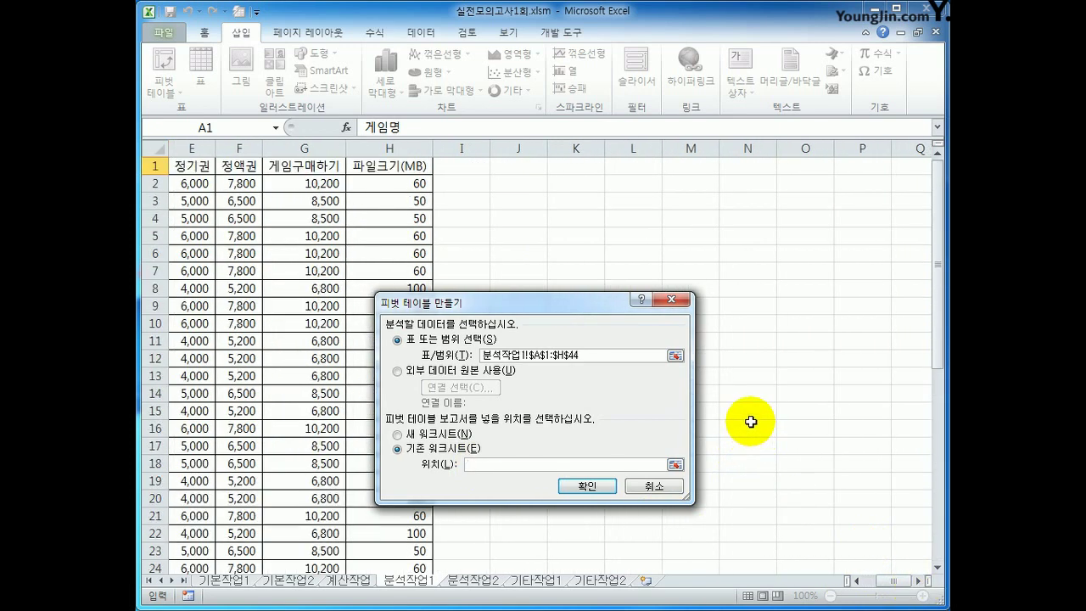
left_click(518, 201)
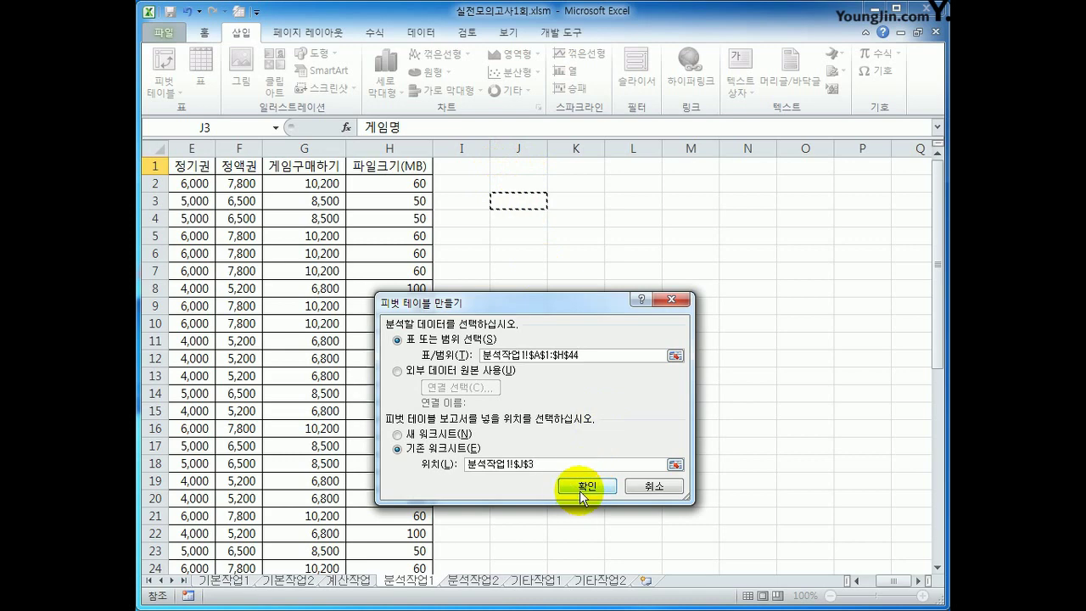
left_click(585, 487)
Step: Lay out the pivot table with 회사명 as report filter, 장르 and 출시일 as row labels, and 정기권 and 정액권 as values
left_click(727, 582)
left_click(727, 582)
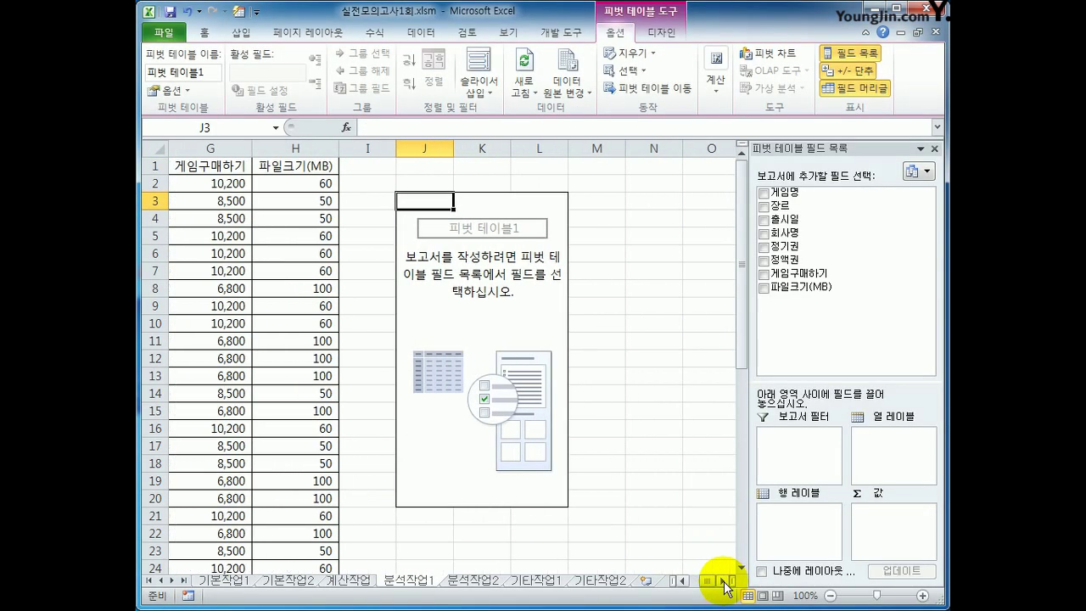
left_click(727, 581)
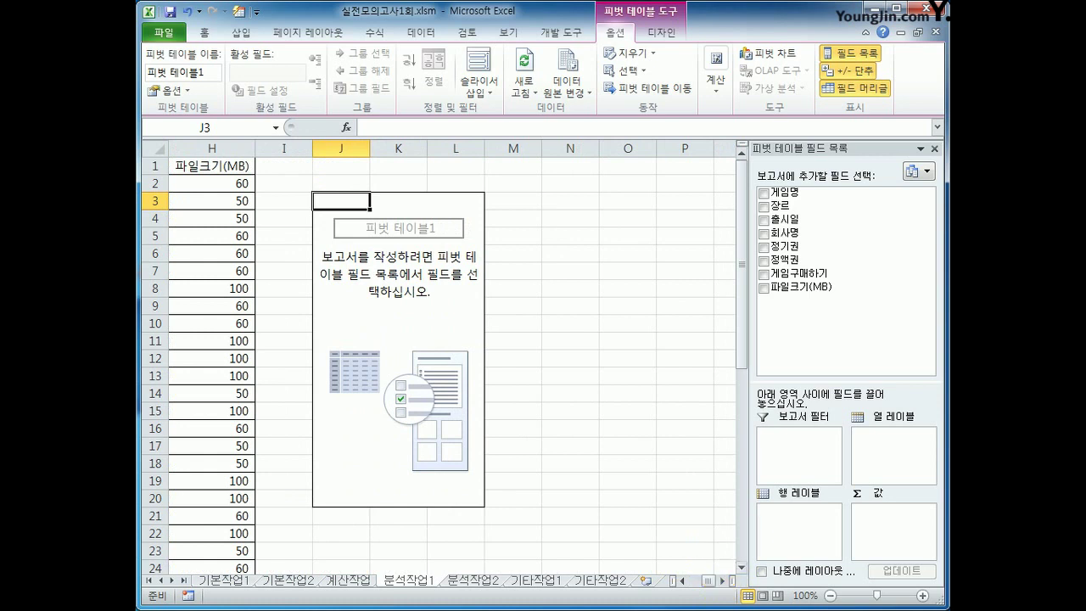
left_click_drag(836, 232, 837, 464)
left_click_drag(789, 218, 799, 510)
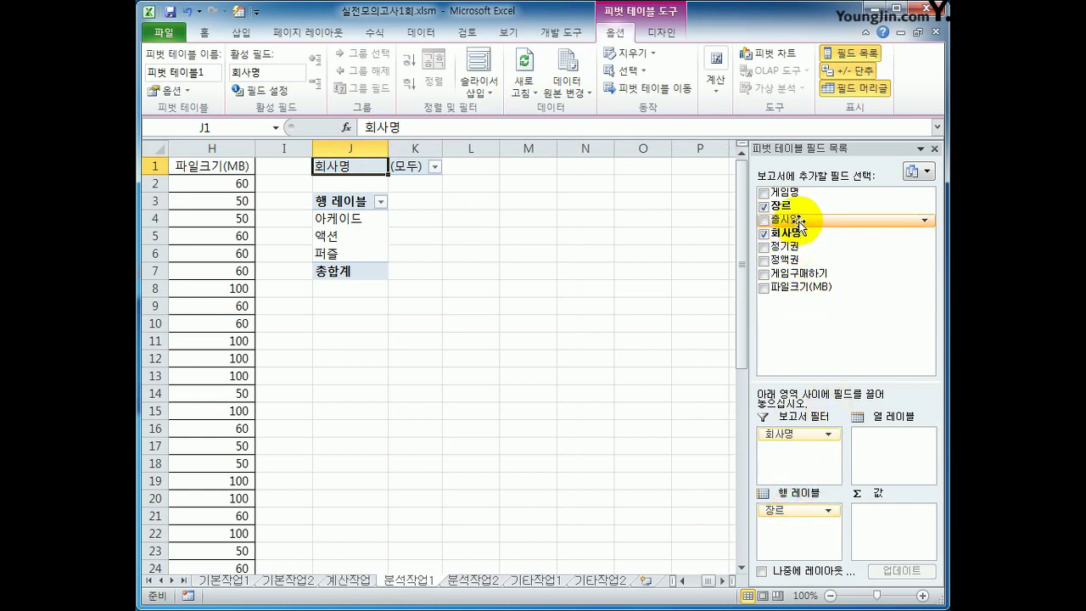
left_click_drag(793, 219, 799, 554)
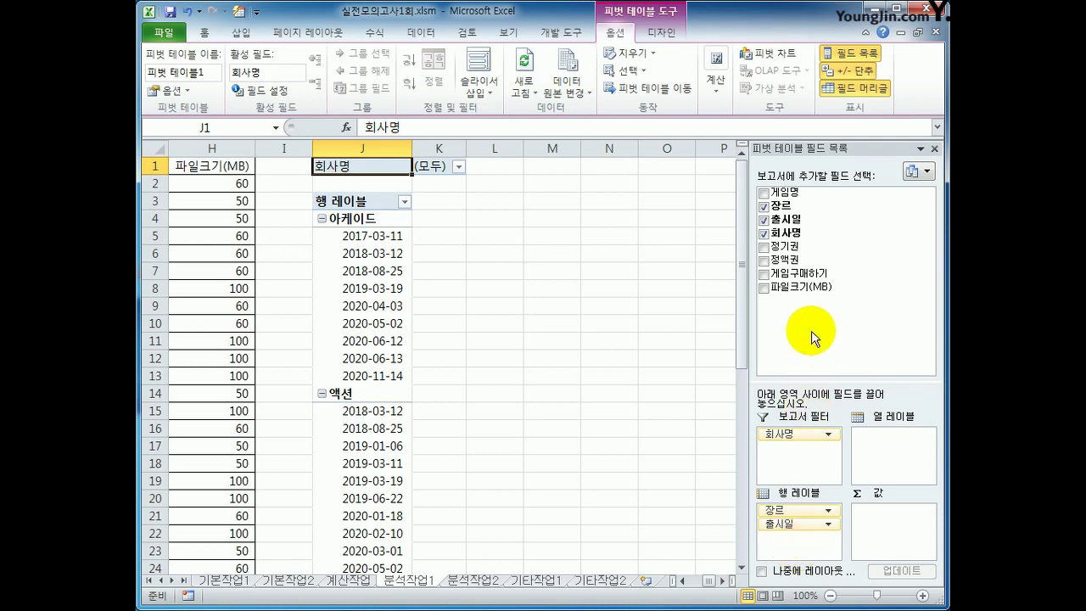
left_click_drag(797, 247, 888, 539)
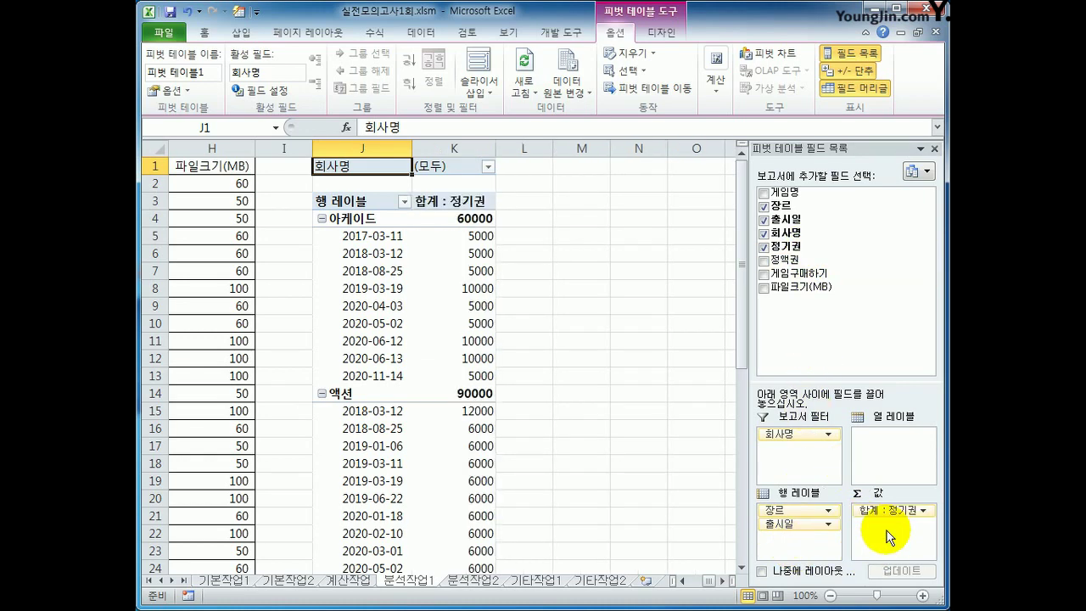
left_click_drag(797, 260, 891, 540)
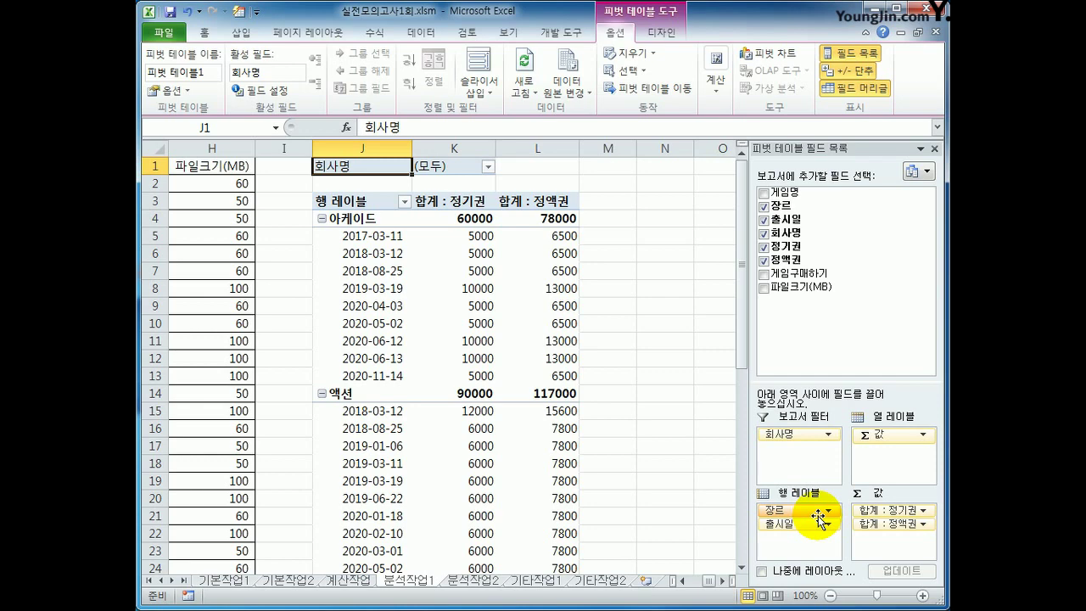
Step: Change the pivot table's report layout to tabular form (테이블 형식으로 표시)
left_click(660, 31)
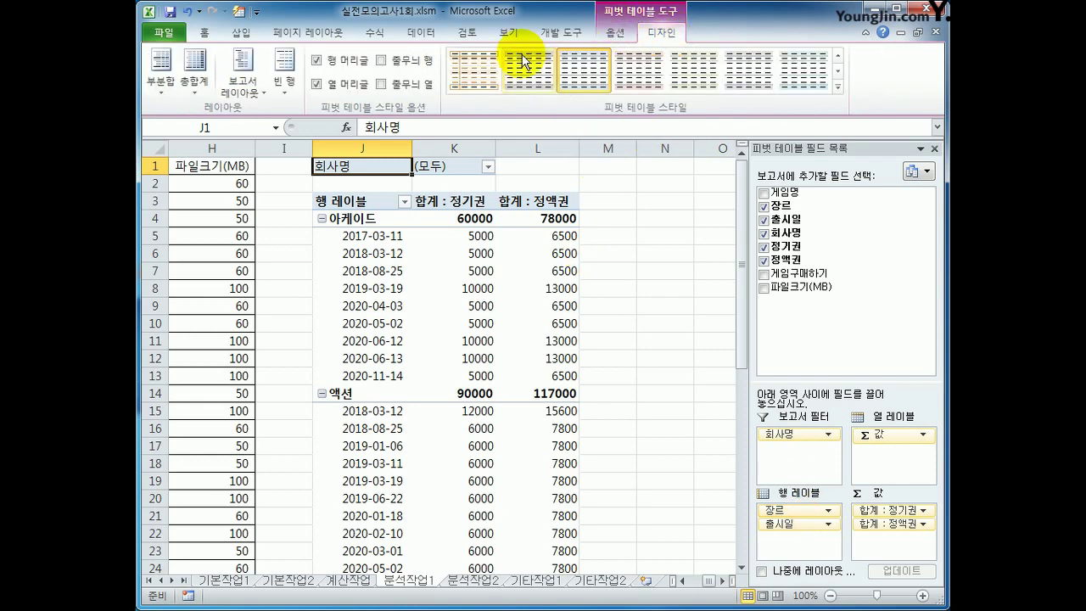
left_click(243, 85)
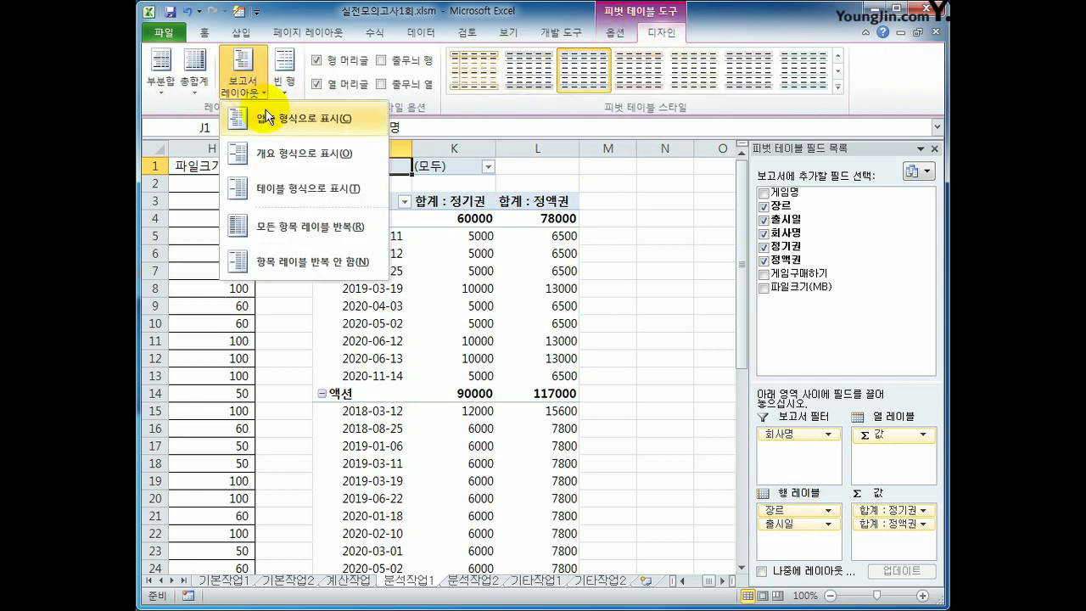
left_click(299, 190)
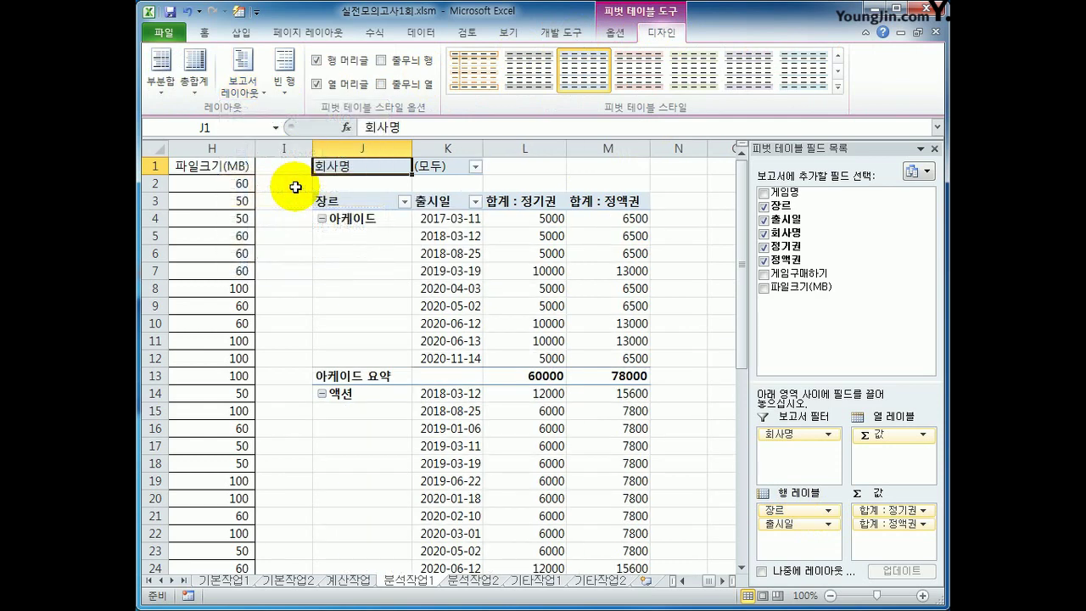
Step: Group the pivot table's 출시일 row field by year (연) only, without the month (월) unit
left_click(442, 219)
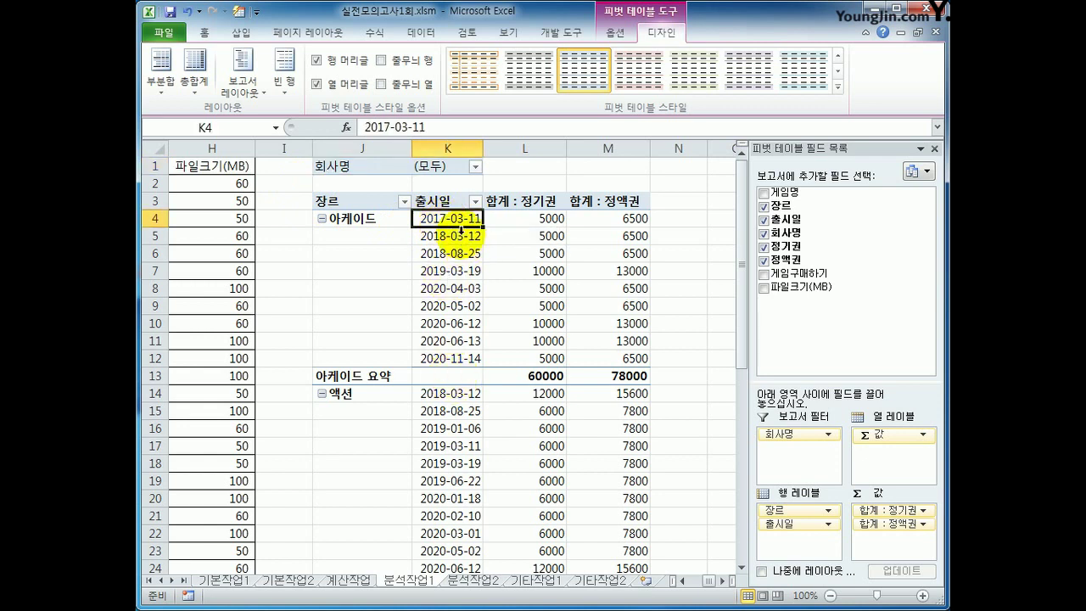
right_click(453, 225)
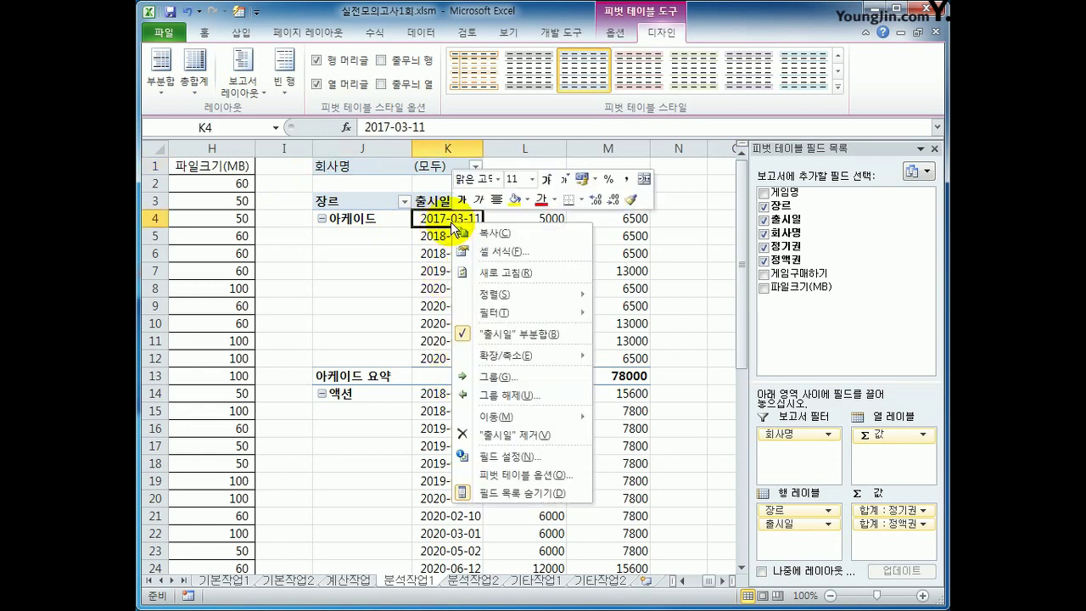
left_click(560, 379)
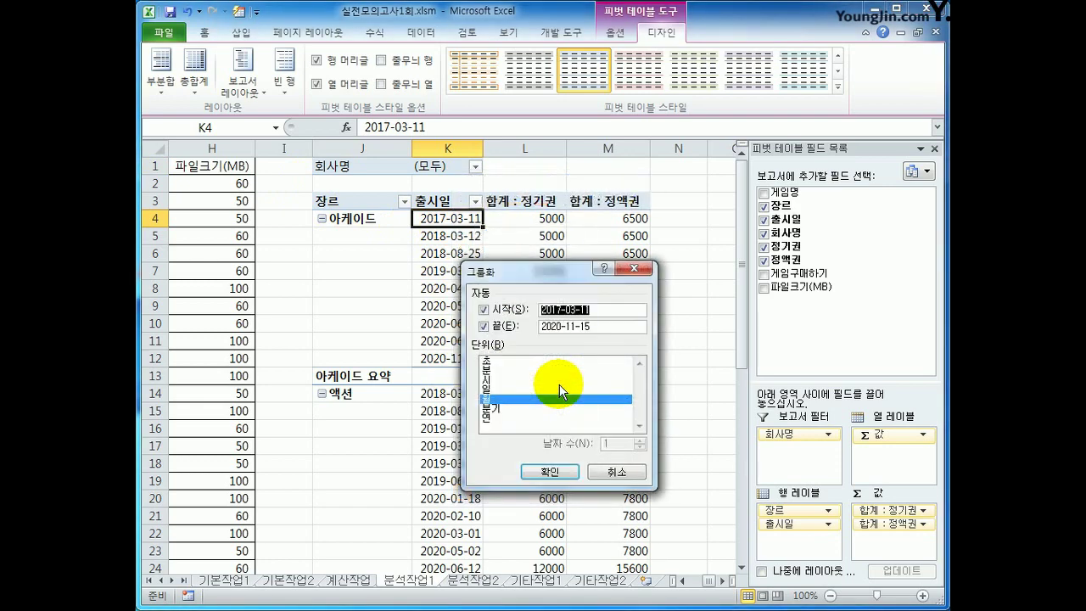
left_click(511, 399)
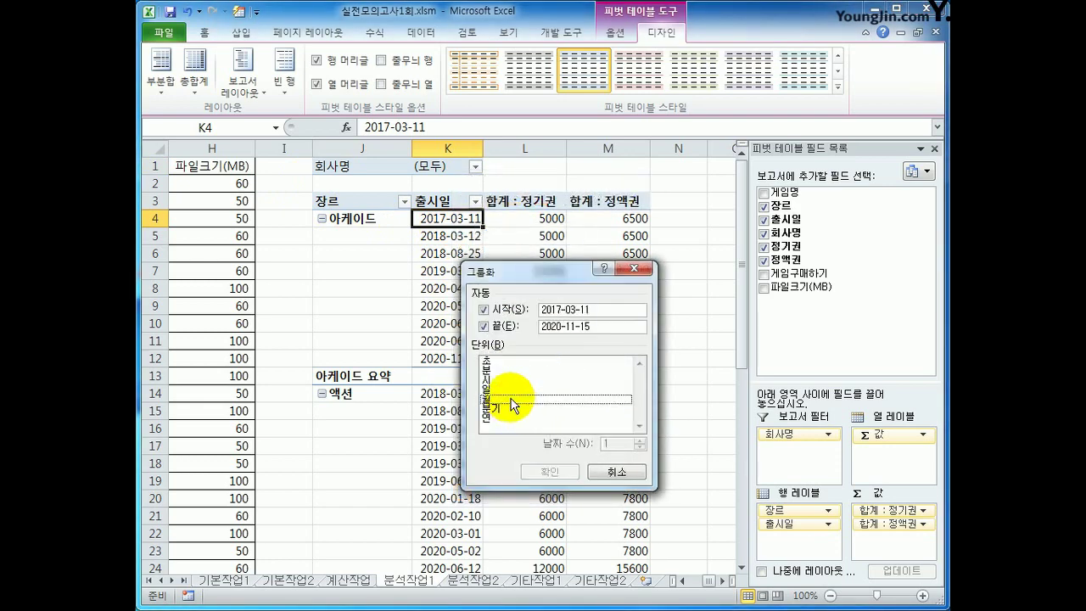
left_click(505, 416)
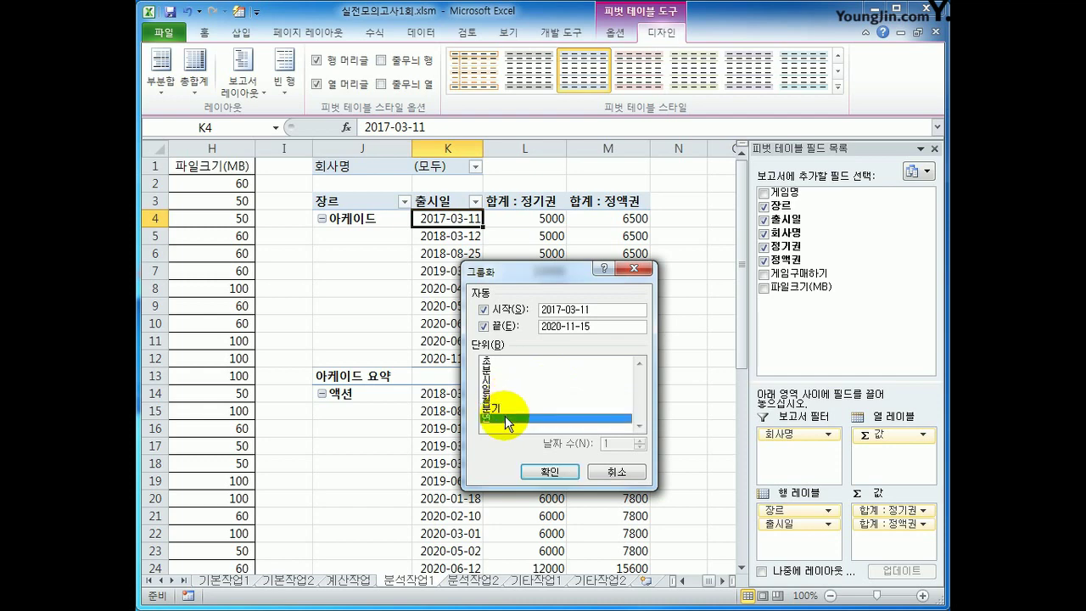
left_click(550, 472)
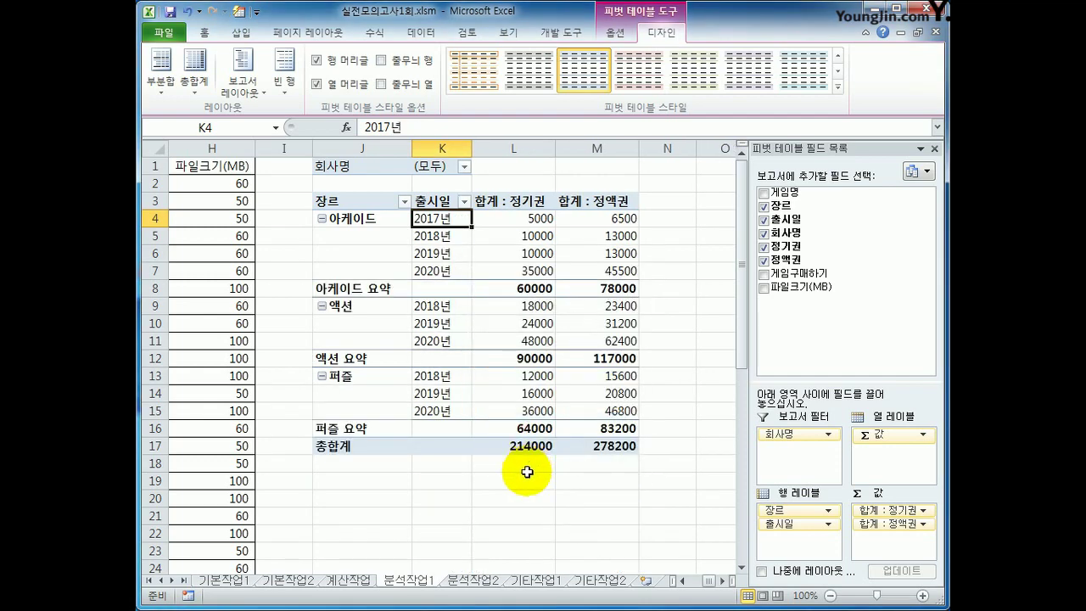
Step: Format the 합계 : 정기권 value field as 숫자 with the 1000 단위 구분 기호 through its value field settings
left_click(524, 203)
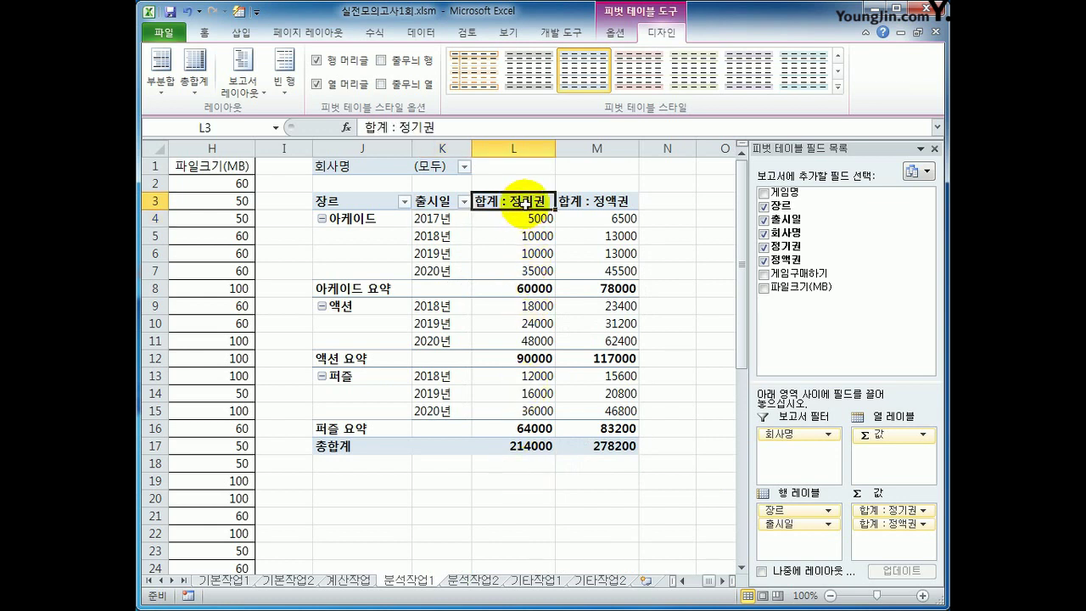
left_click(596, 200)
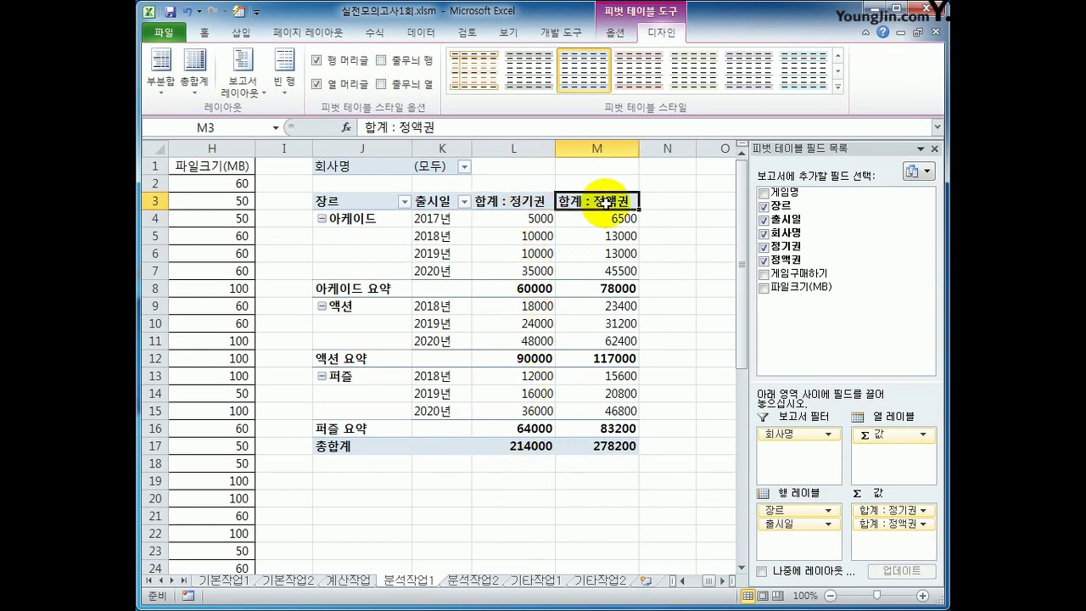
left_click(515, 201)
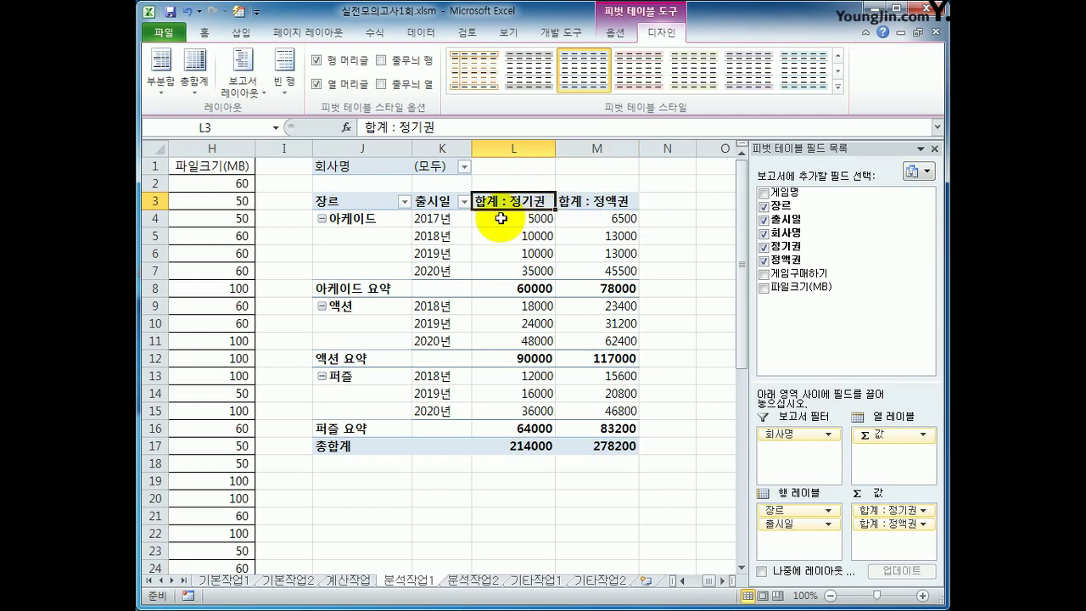
right_click(501, 202)
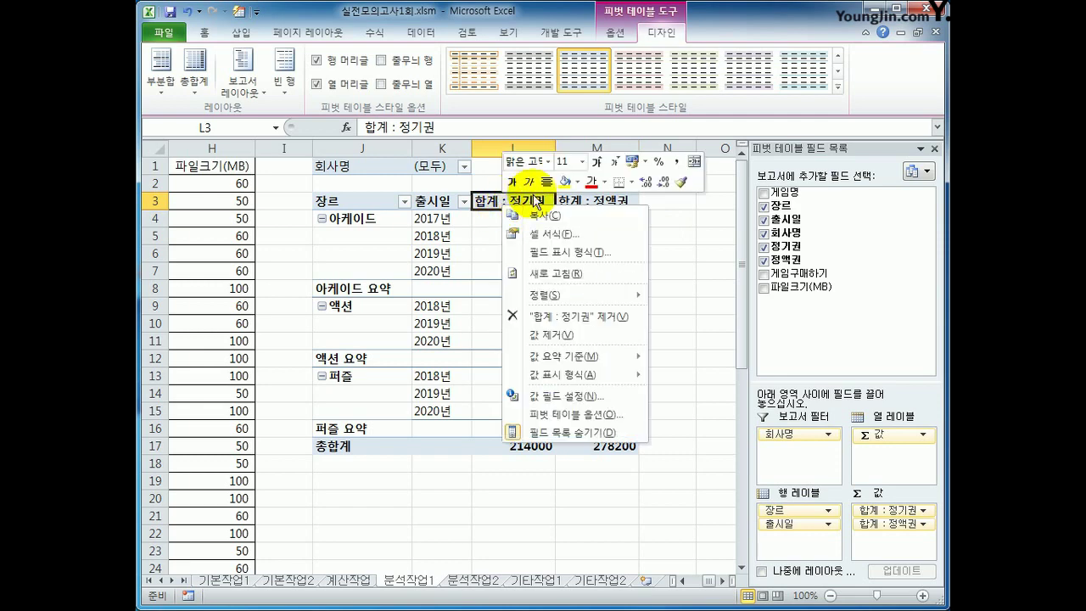
left_click(595, 397)
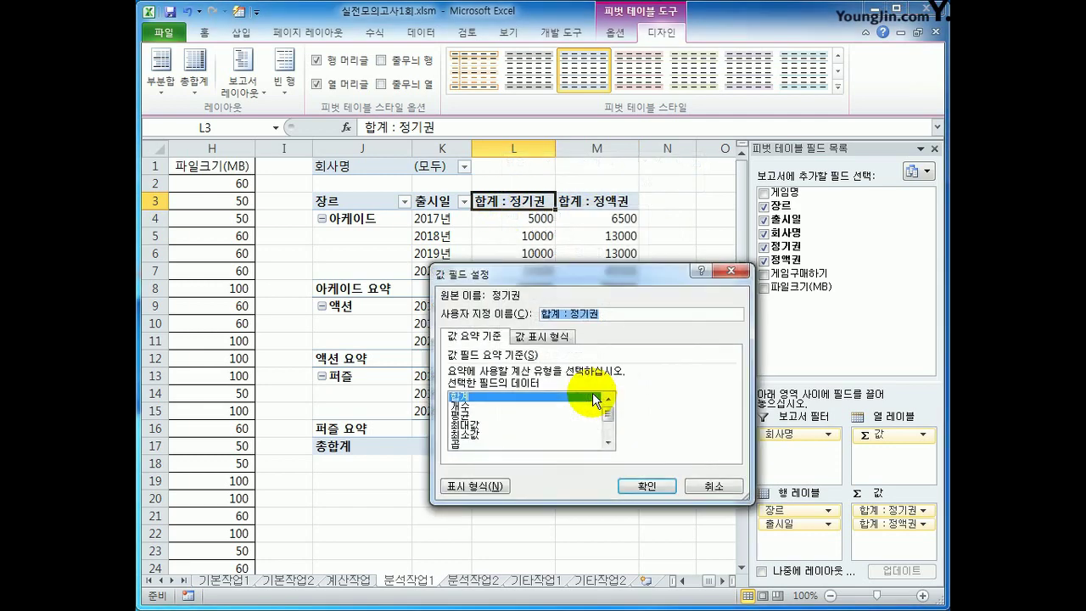
left_click(465, 486)
left_click(401, 288)
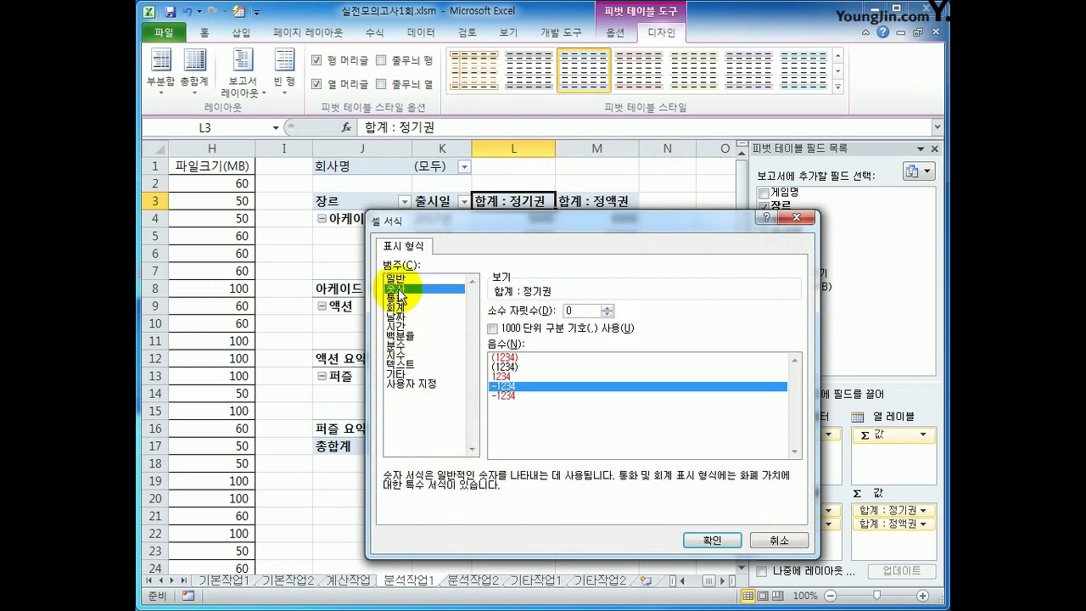
left_click(492, 328)
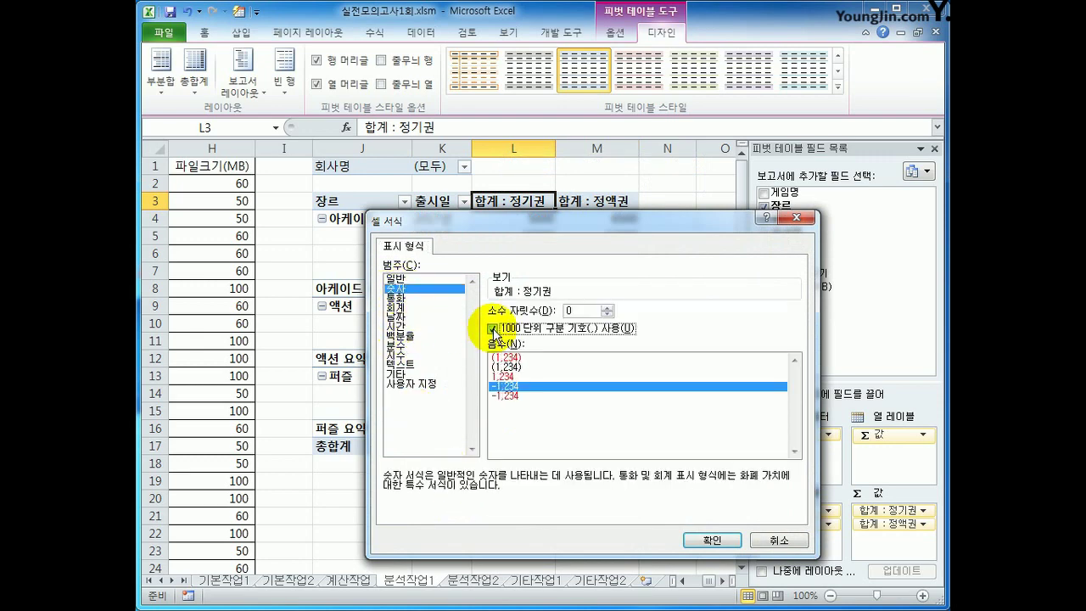
left_click(708, 540)
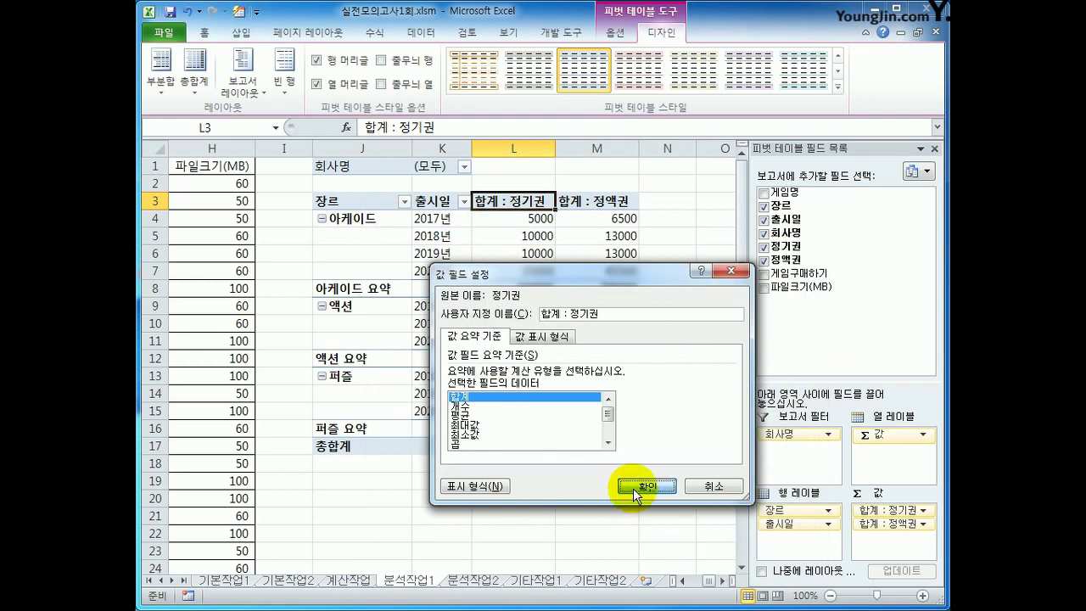
left_click(632, 490)
Step: Format the 합계 : 정액권 value field as 숫자 with the 1000 단위 구분 기호 through its value field settings
left_click(602, 202)
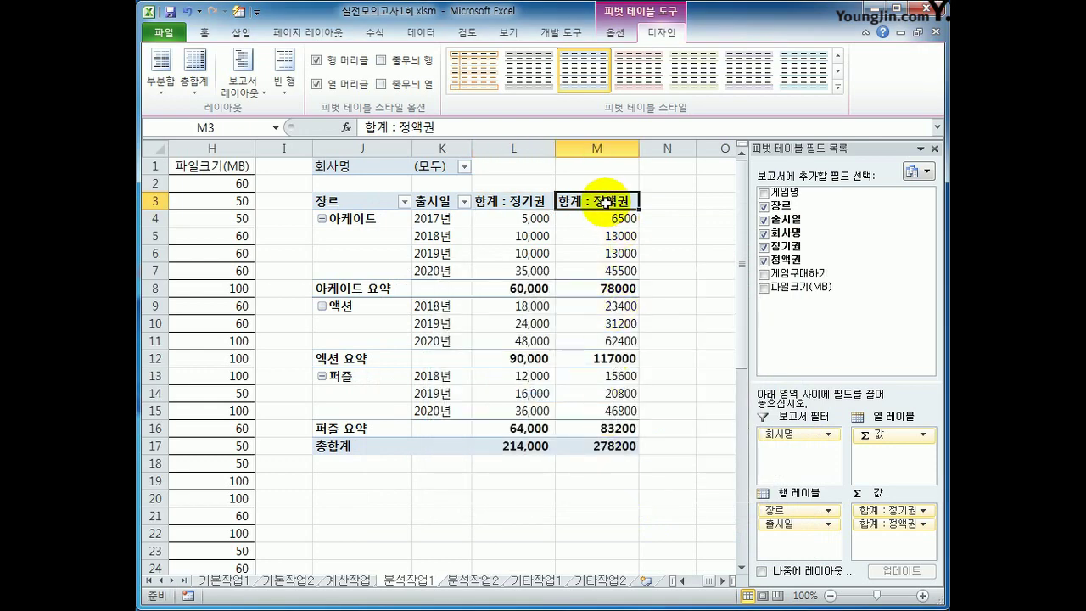
right_click(602, 202)
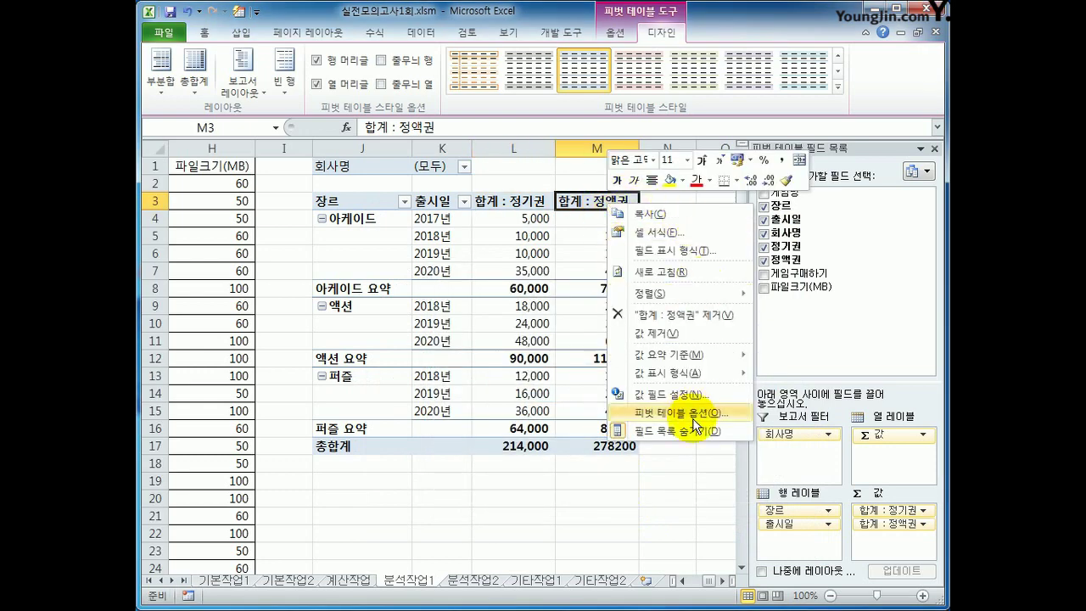
left_click(681, 394)
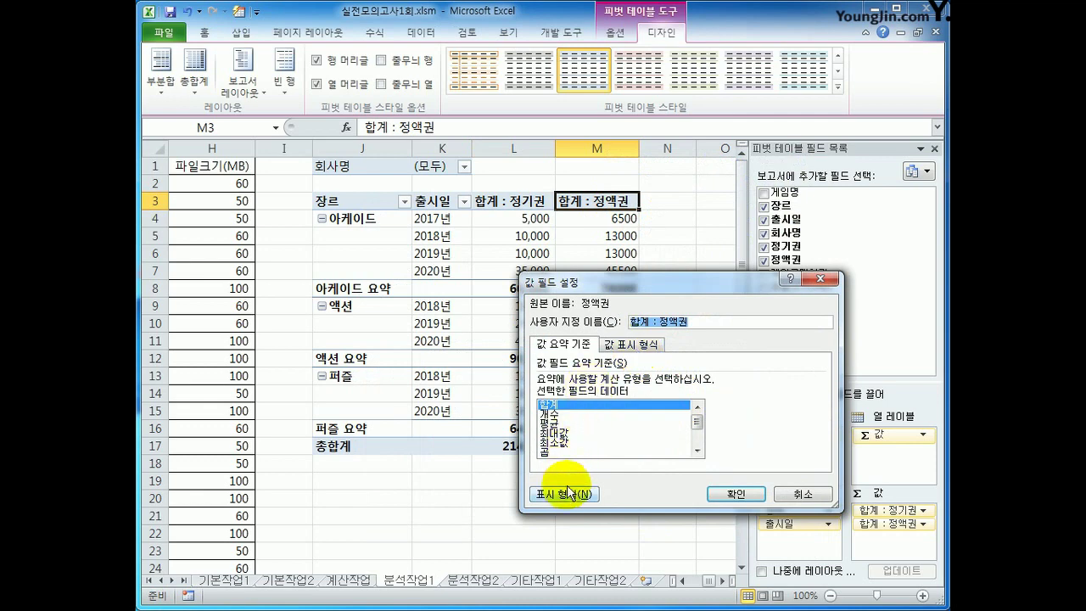
left_click(558, 496)
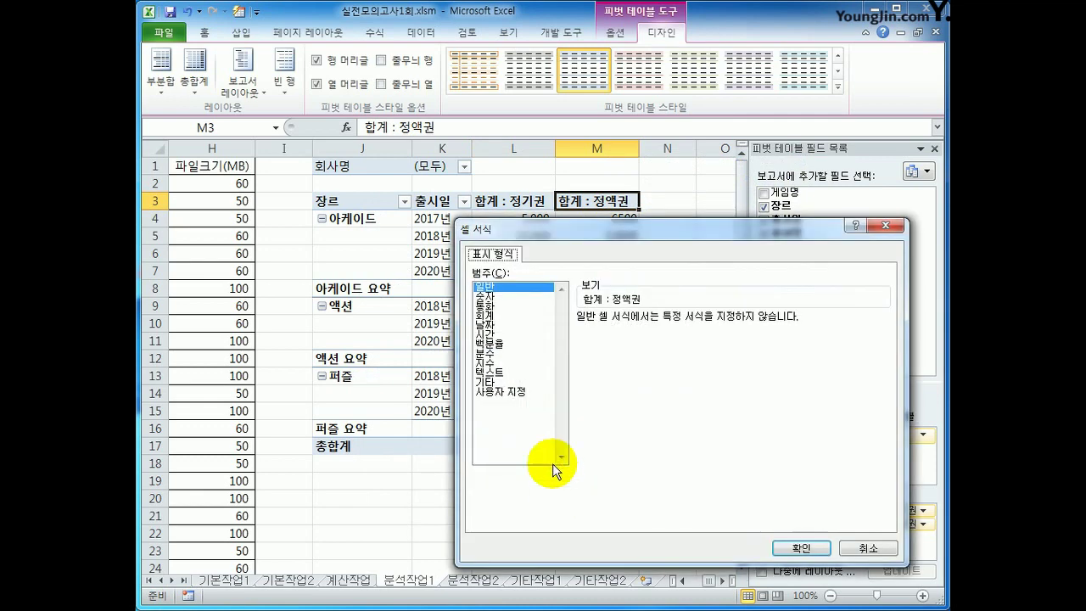
left_click(489, 296)
left_click(617, 338)
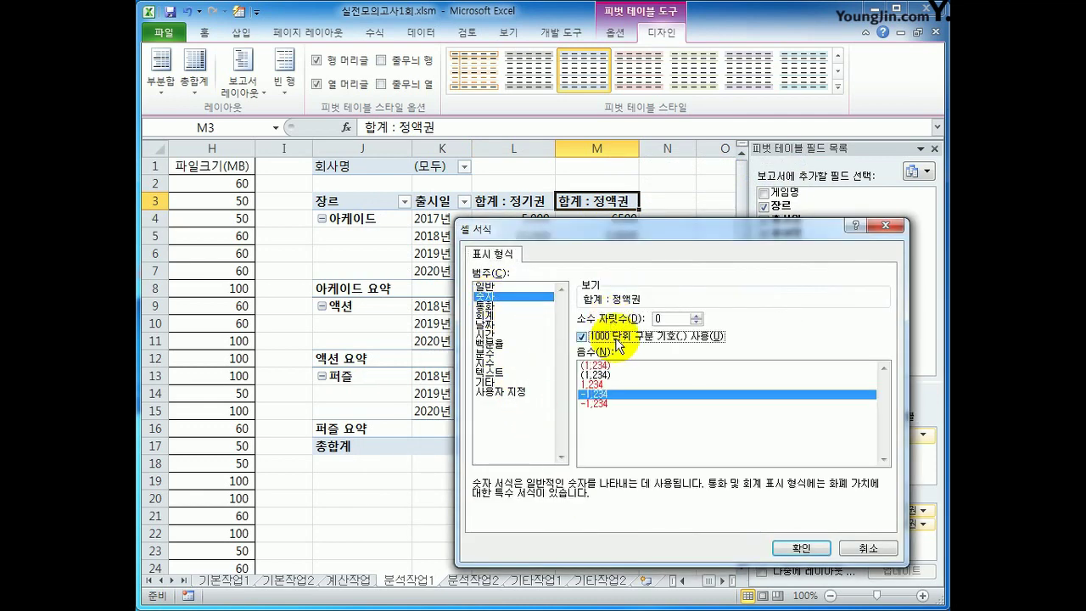
left_click(783, 550)
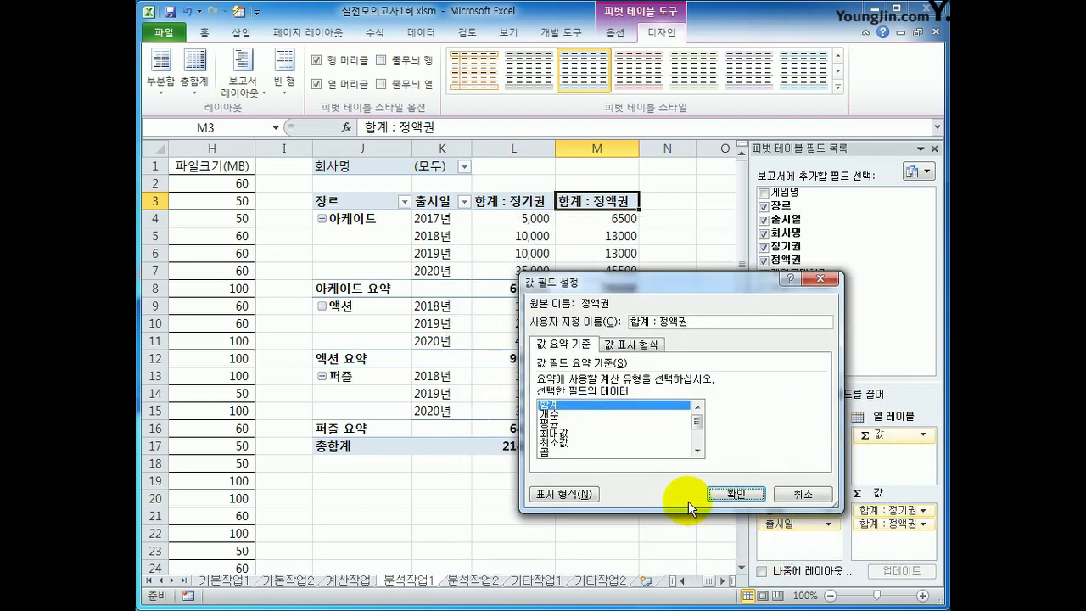
left_click(724, 493)
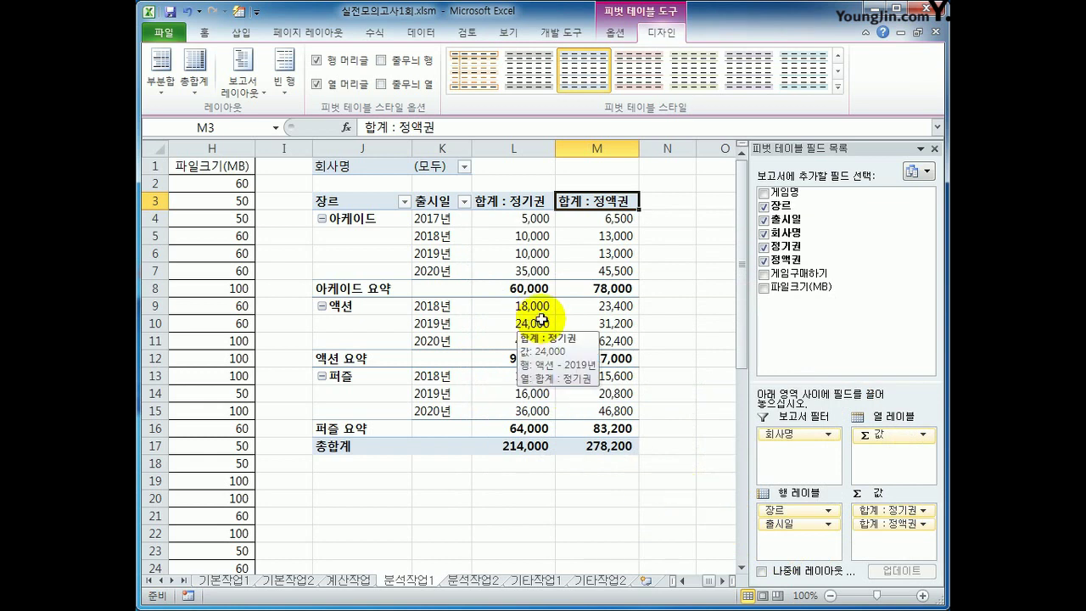
Step: Apply the grey 밝게 pivot style directly before the current blue one, and deselect the pivot table by selecting N21
left_click(838, 86)
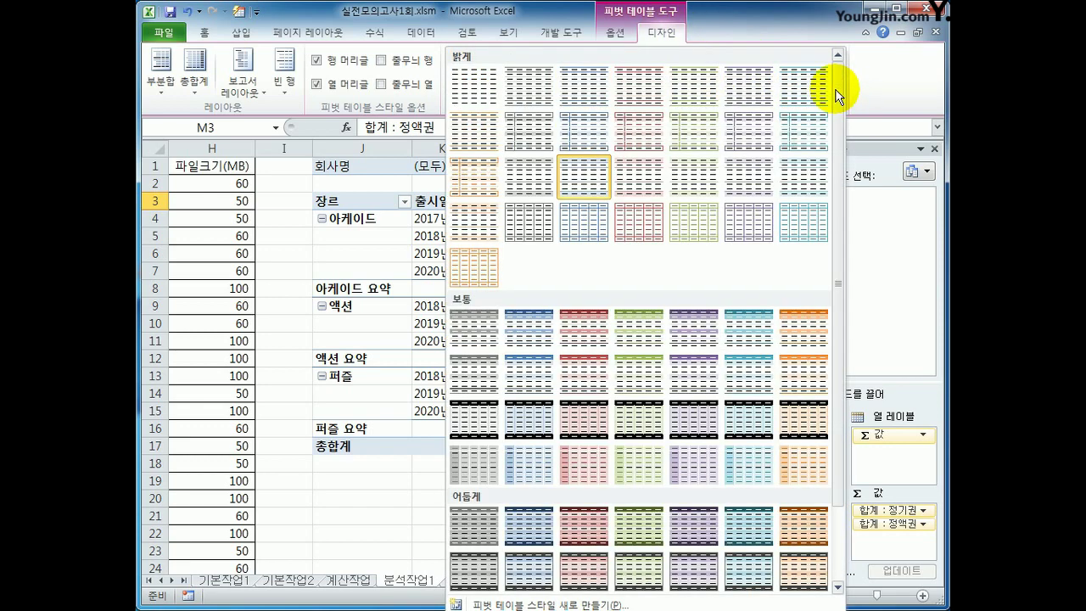
left_click(517, 183)
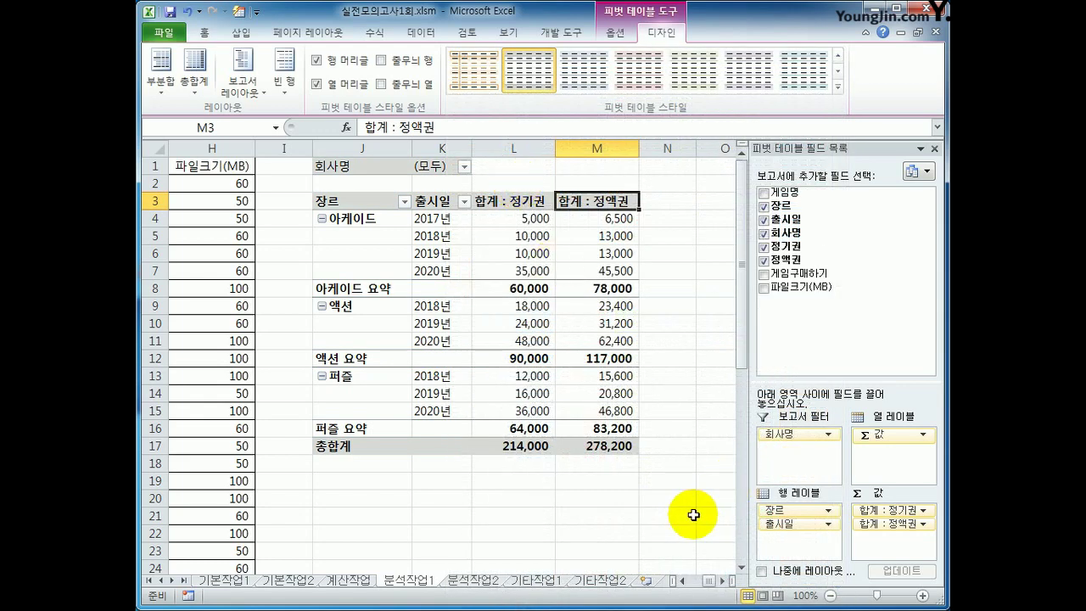
left_click(693, 515)
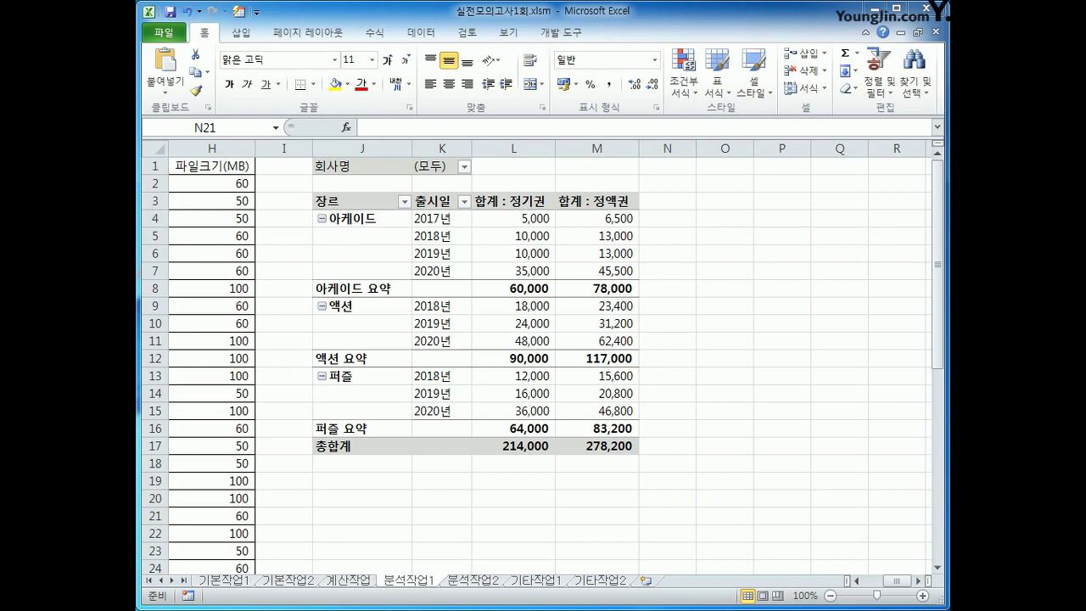
Step: Go to the 분석작업2 sheet and, with H3 selected, start recording a macro named 조회비율 in the current workbook
left_click(476, 584)
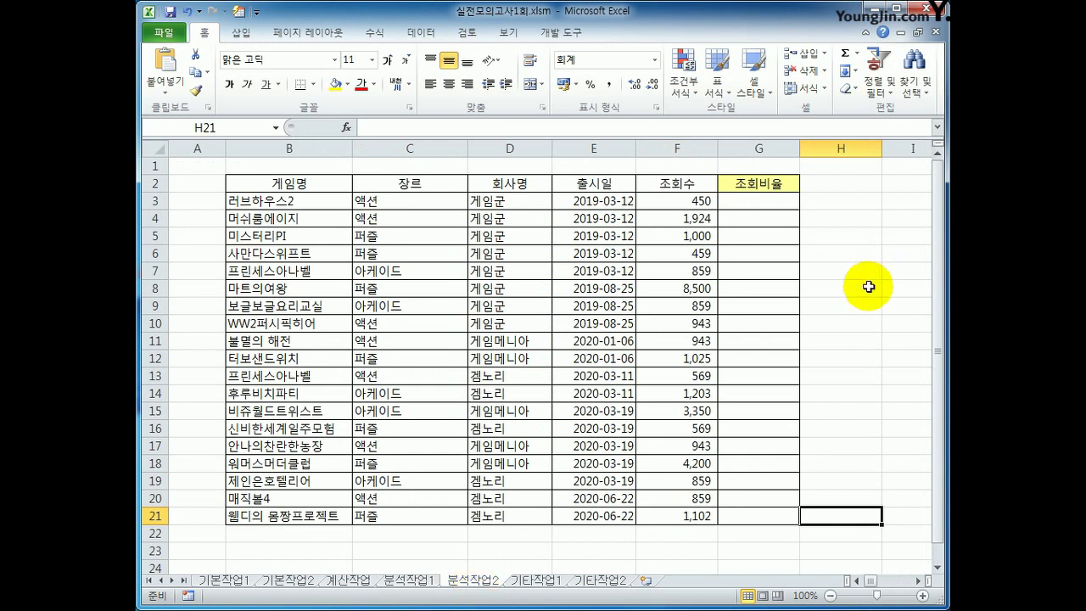
left_click(855, 206)
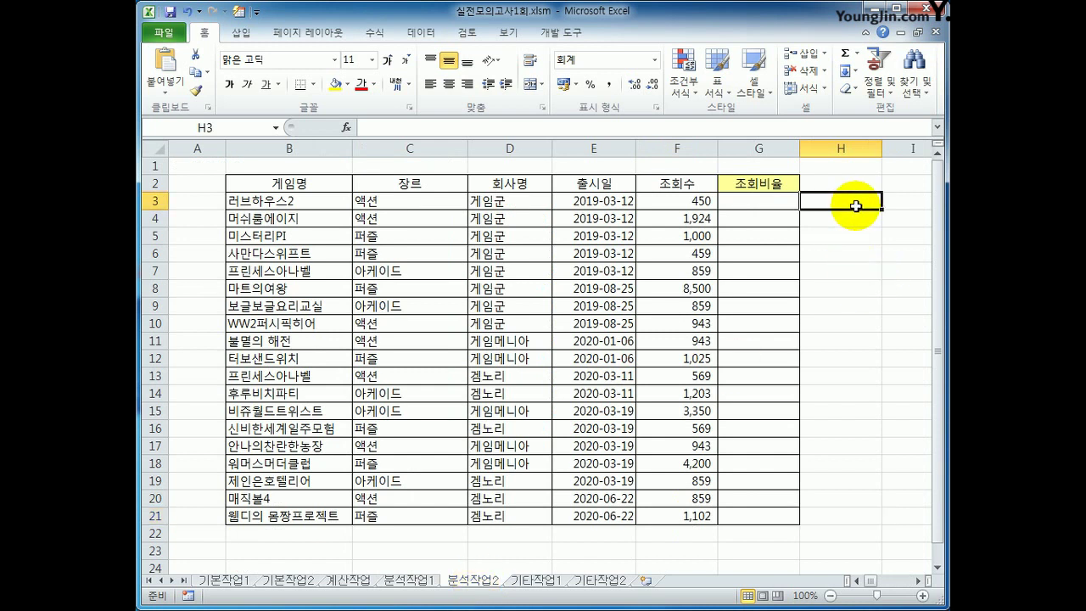
left_click(561, 32)
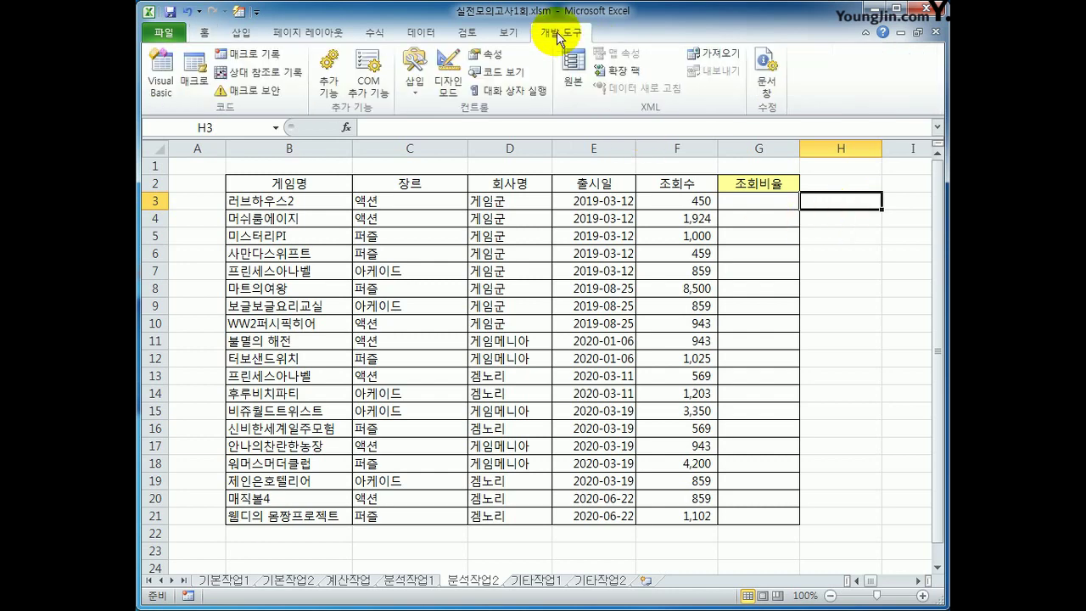
left_click(269, 59)
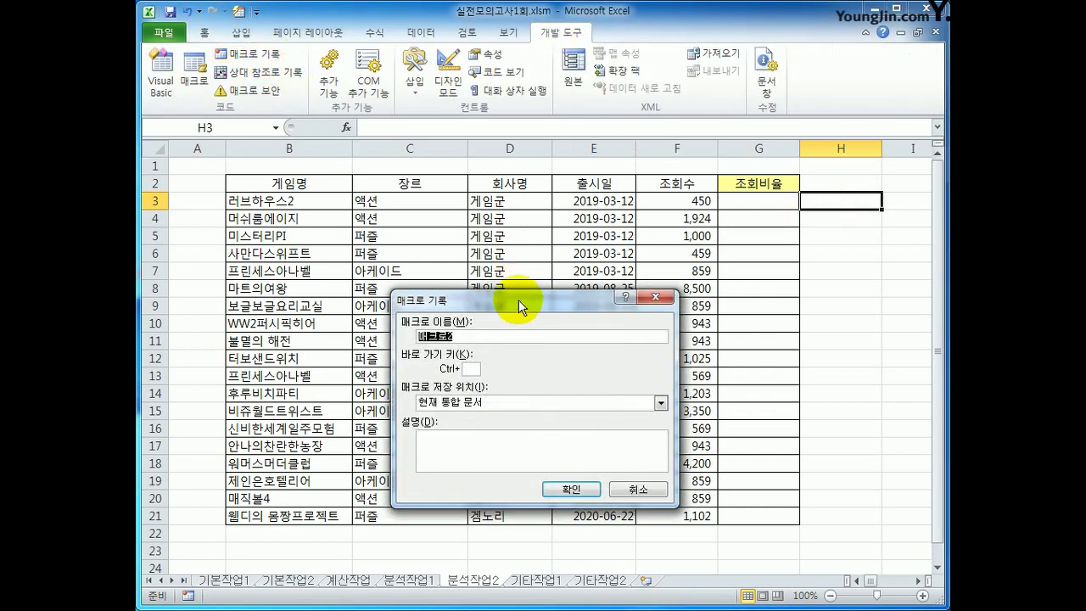
left_click_drag(518, 299, 568, 204)
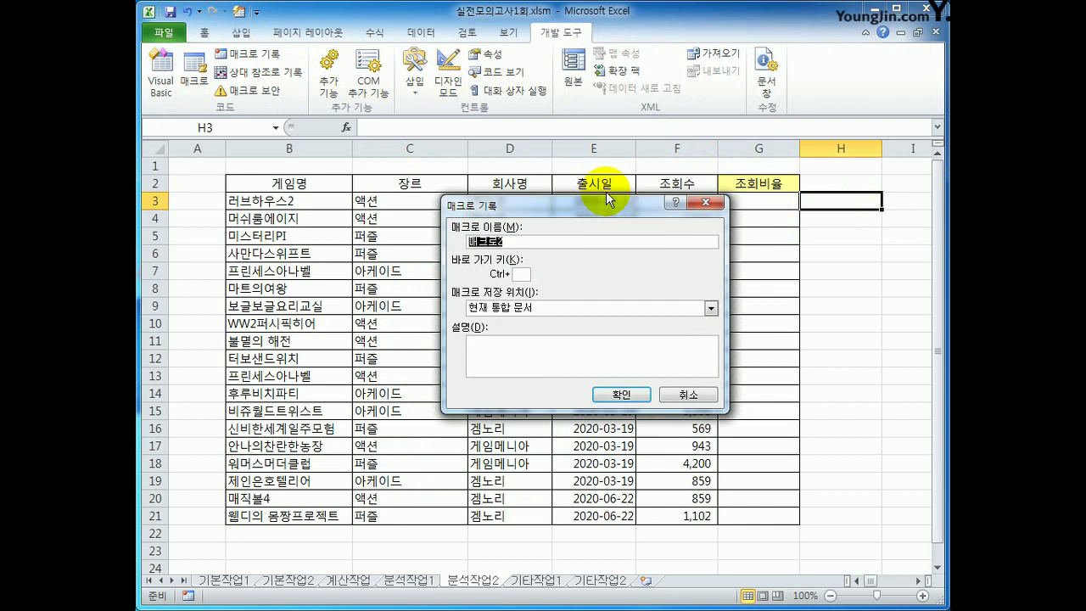
type("조회비율")
left_click(622, 395)
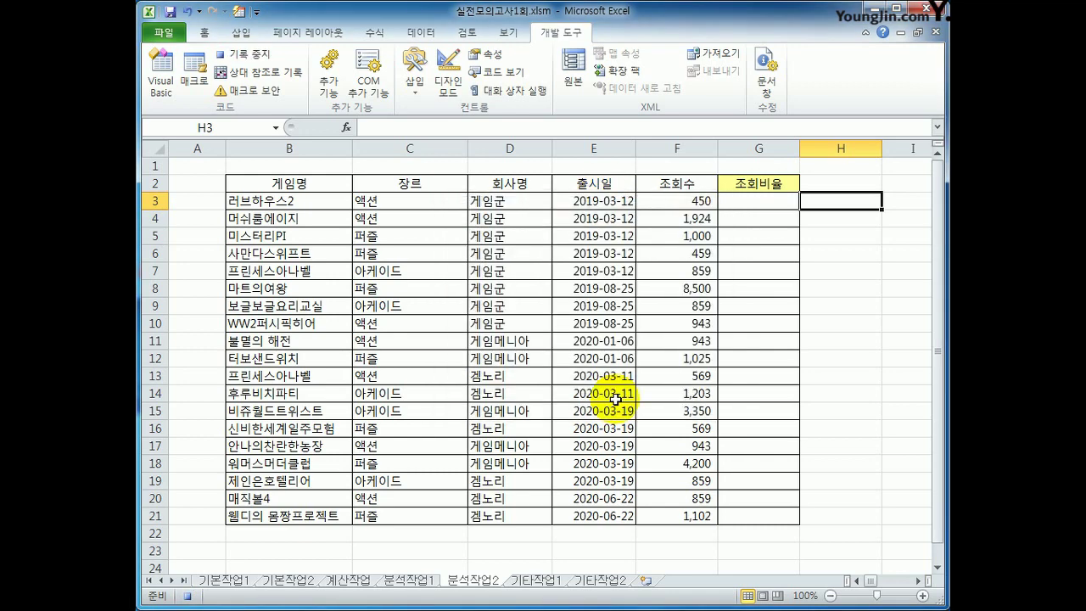
Step: Enter the formula =F3/SUM($F$3:$F$21) in G3 to calculate the first game's 조회비율
left_click(755, 203)
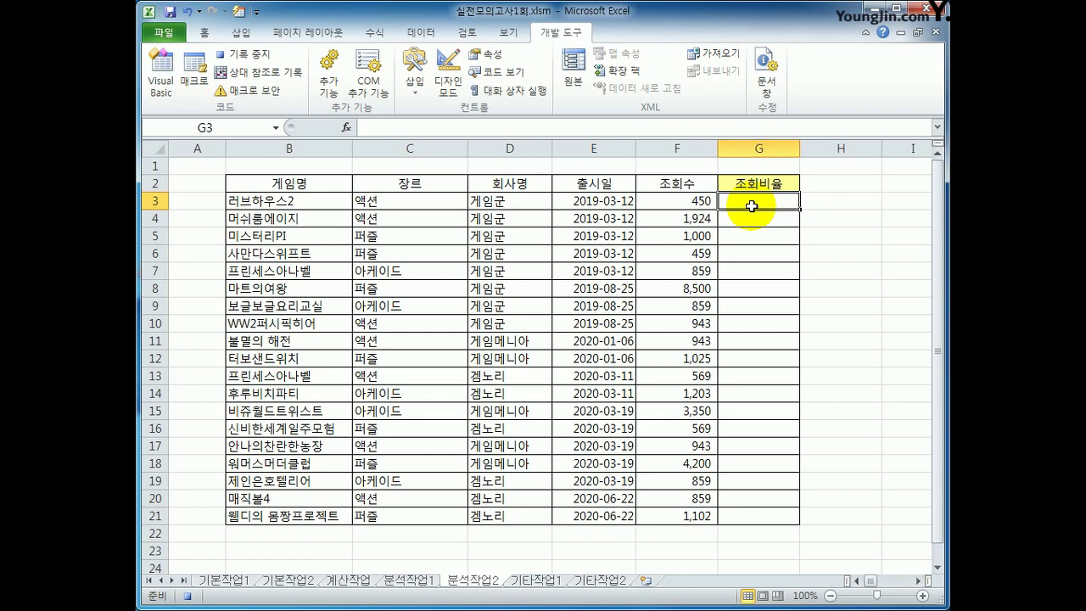
type("=")
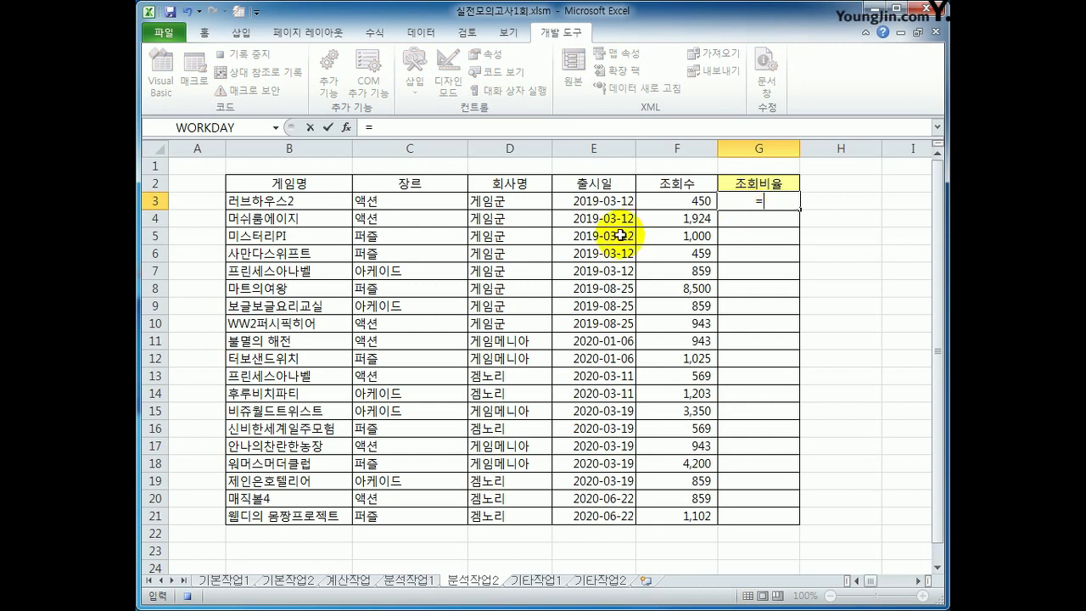
left_click(659, 206)
type("/")
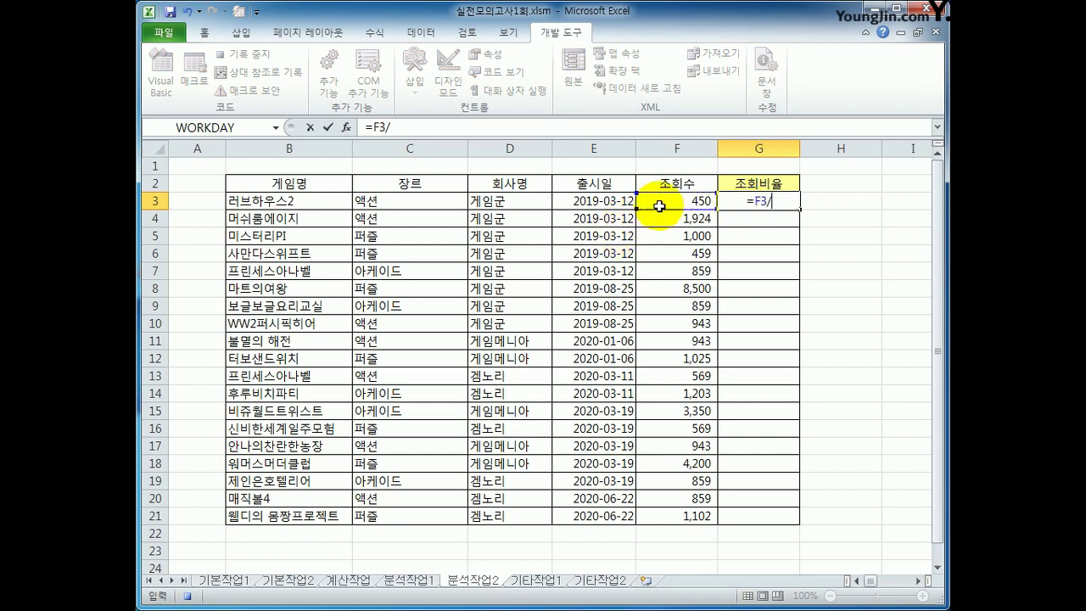
type("녀")
key("BackSpace")
key("BackSpace")
type("sum(")
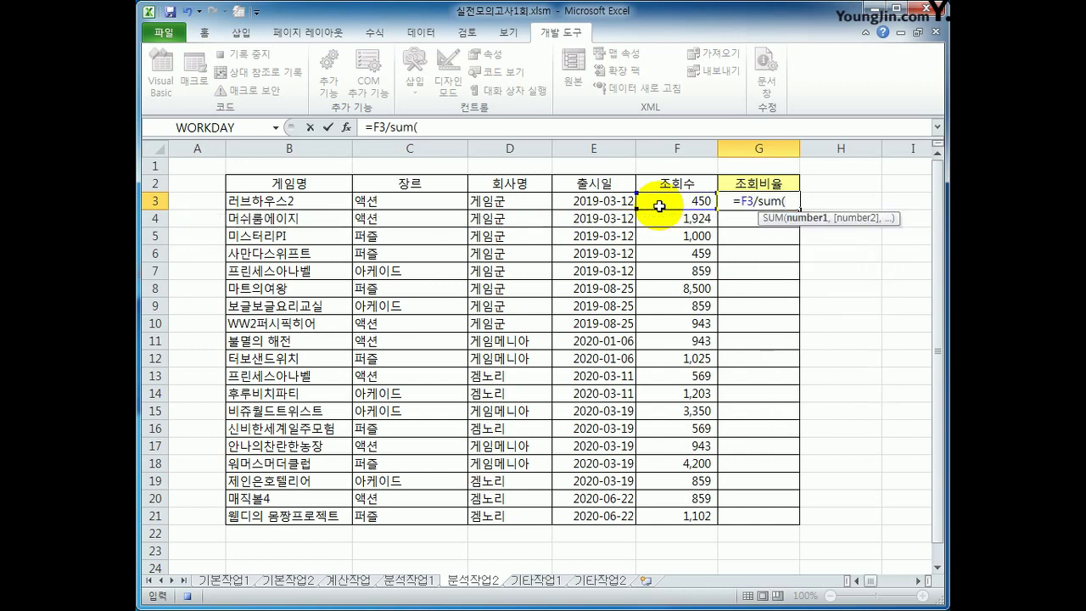
left_click_drag(658, 206, 696, 513)
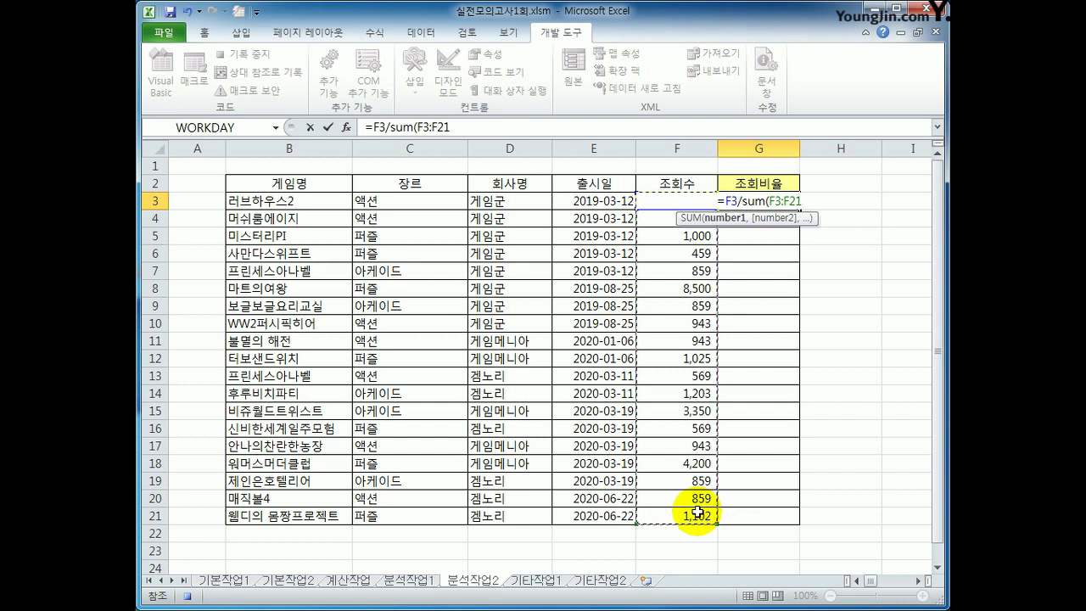
key("F4")
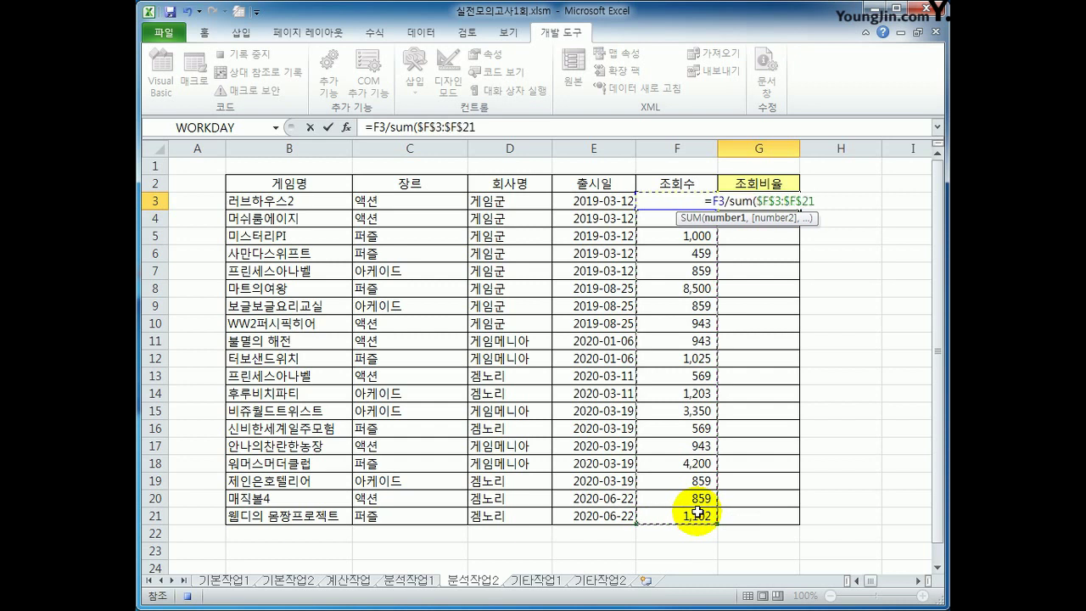
key("Return")
key("Up")
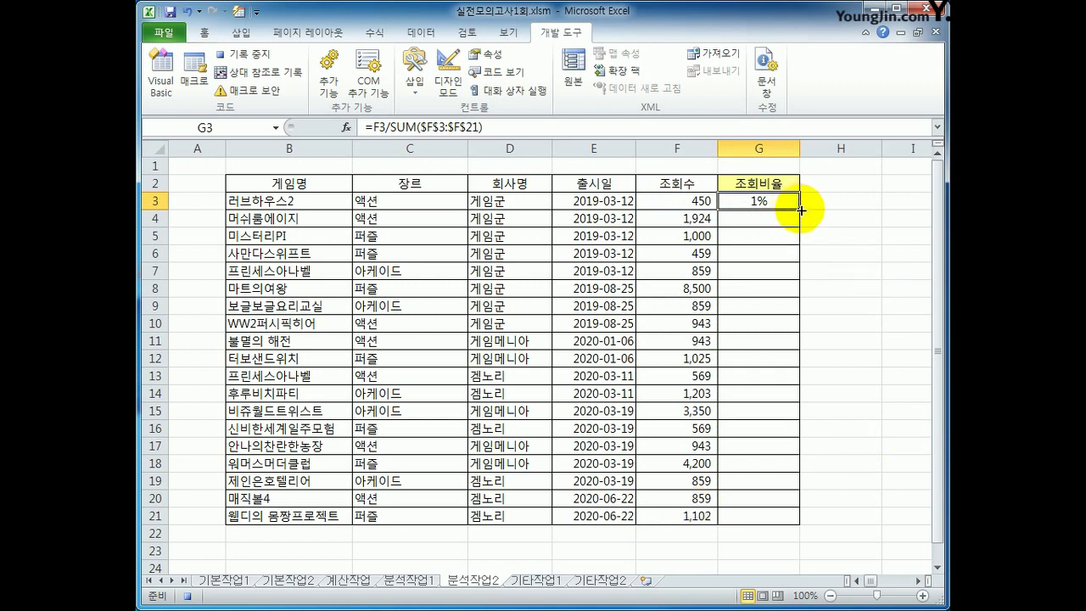
Step: Fill the 조회비율 formula from G3 down to G21 and stop recording the macro
left_click_drag(800, 208, 772, 515)
left_click(776, 516)
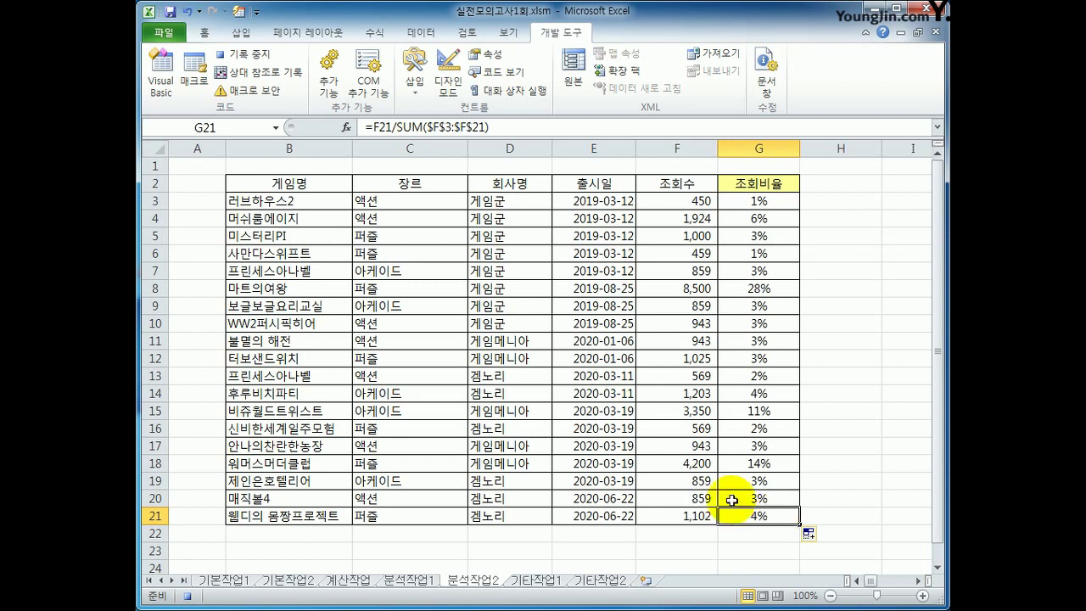
left_click(268, 56)
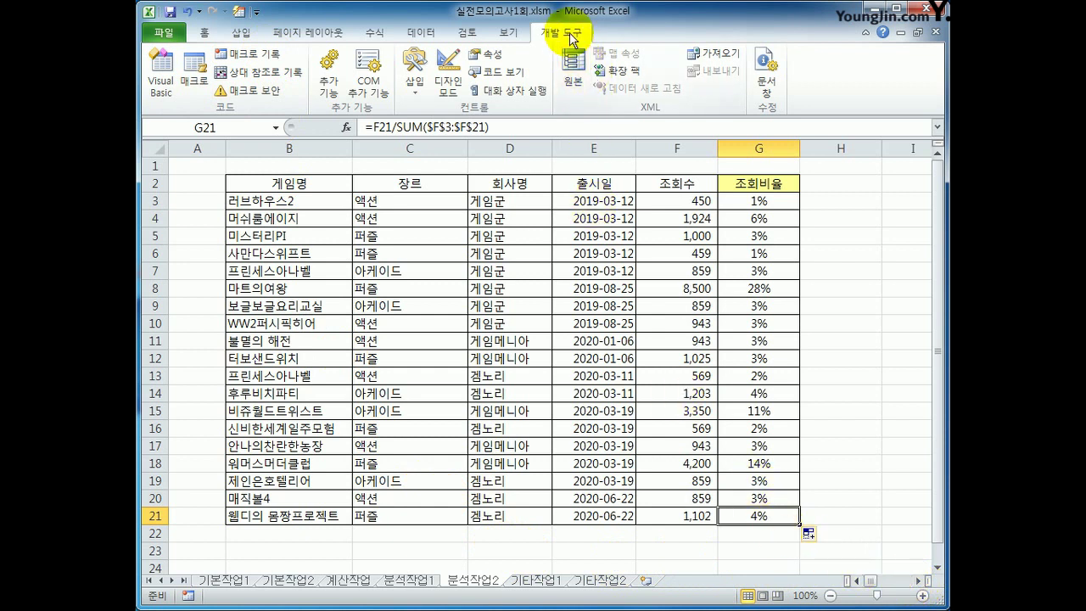
Step: Draw a form control button over I2:J3 and assign the 조회비율 macro to it
left_click(414, 72)
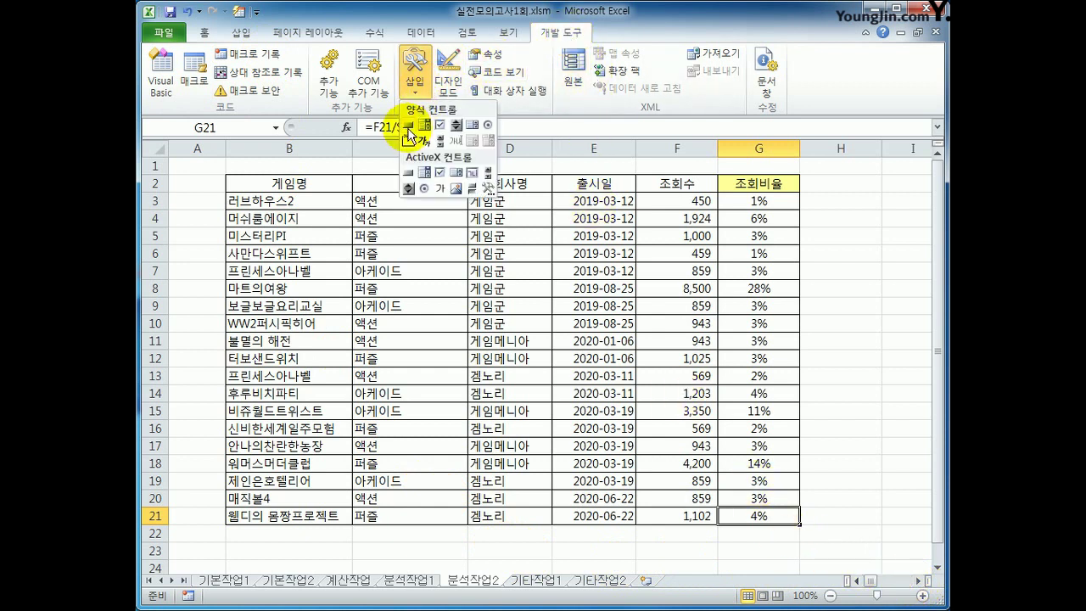
left_click(408, 126)
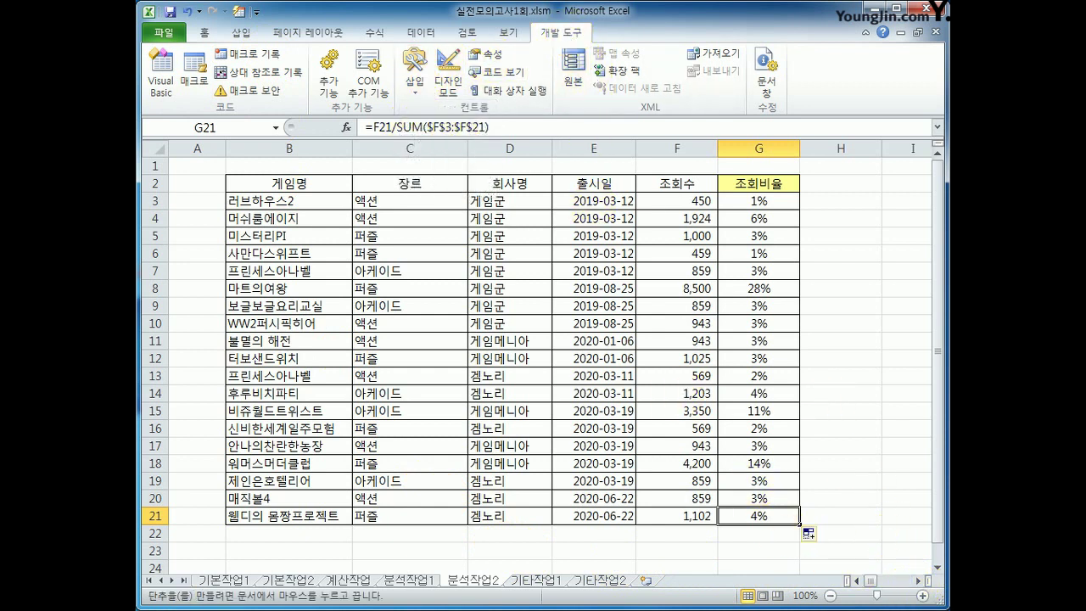
left_click(920, 581)
left_click(921, 582)
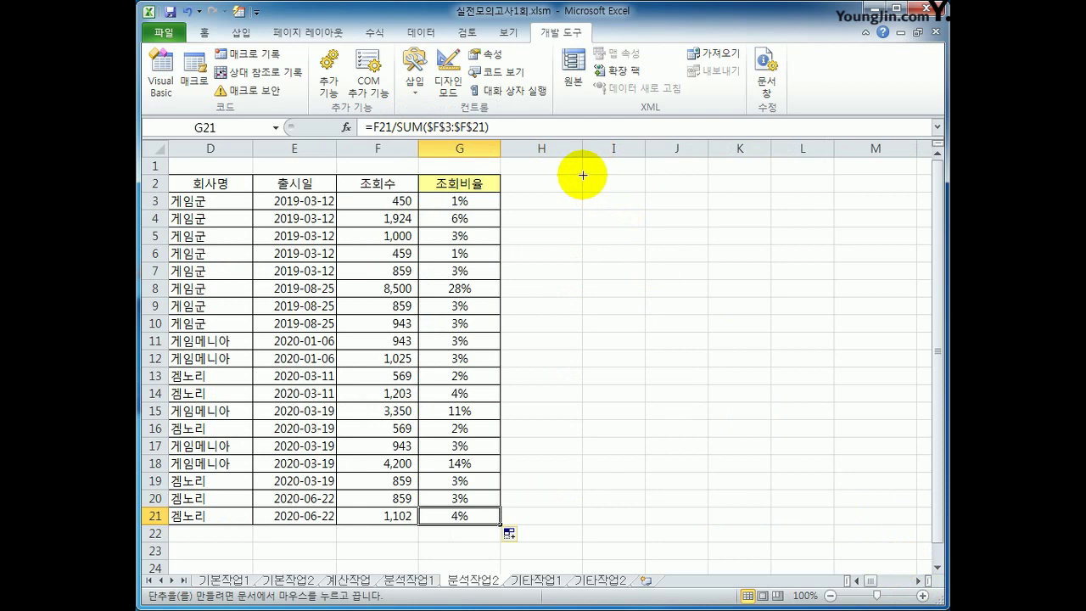
left_click_drag(583, 175, 693, 211)
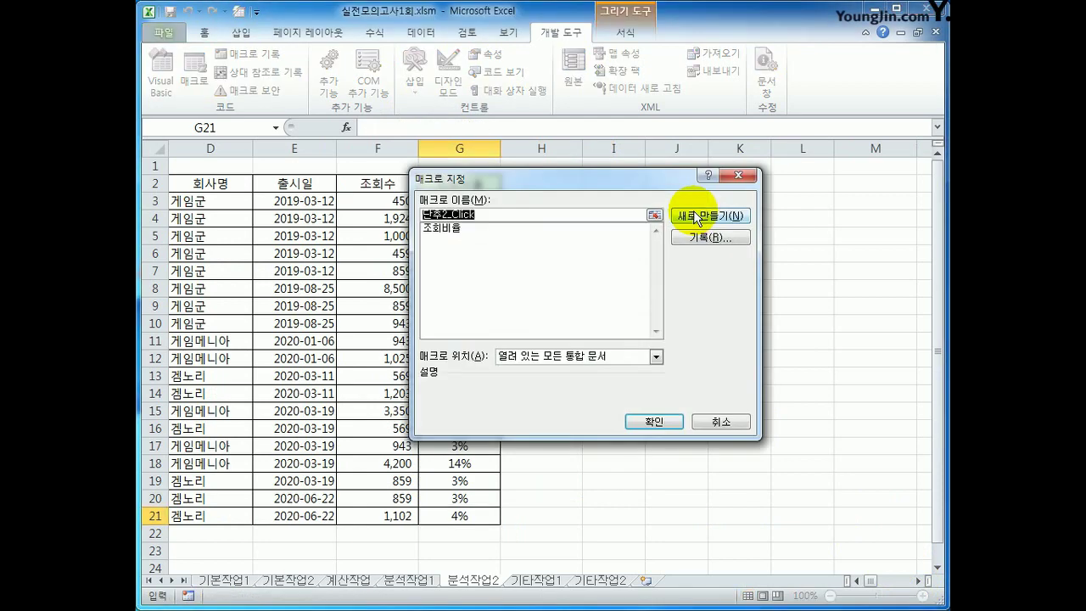
left_click(504, 228)
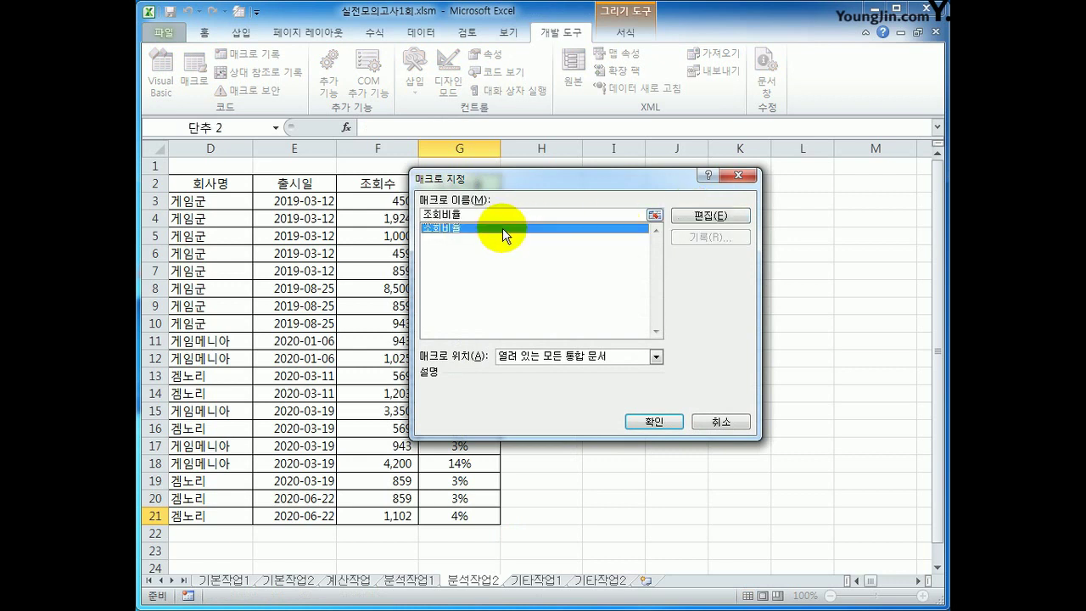
left_click(649, 421)
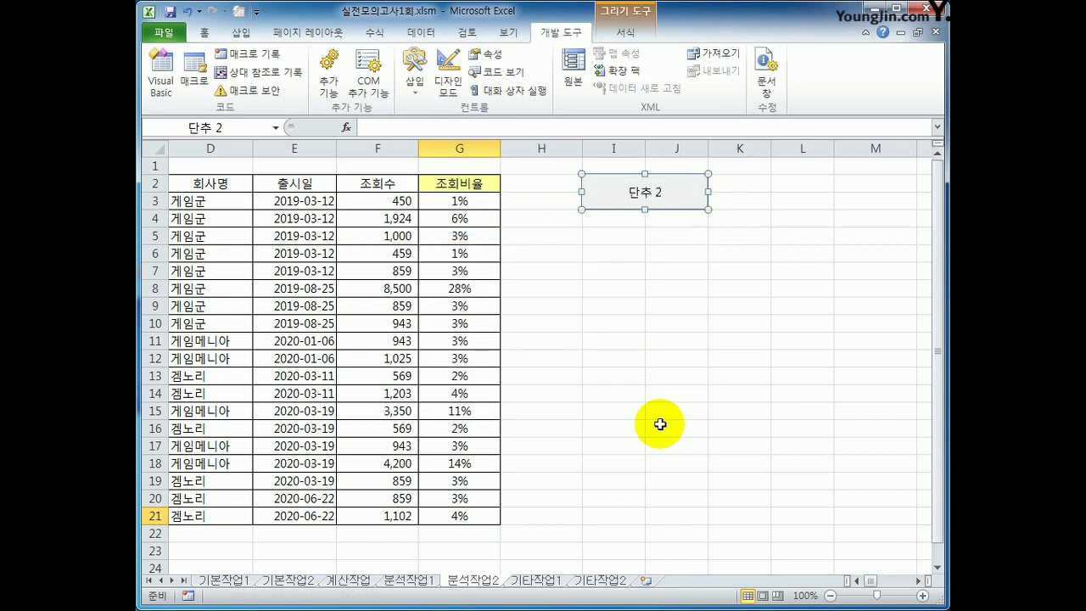
Step: Label the new button 조회비율구하기 and deselect it
type("조회")
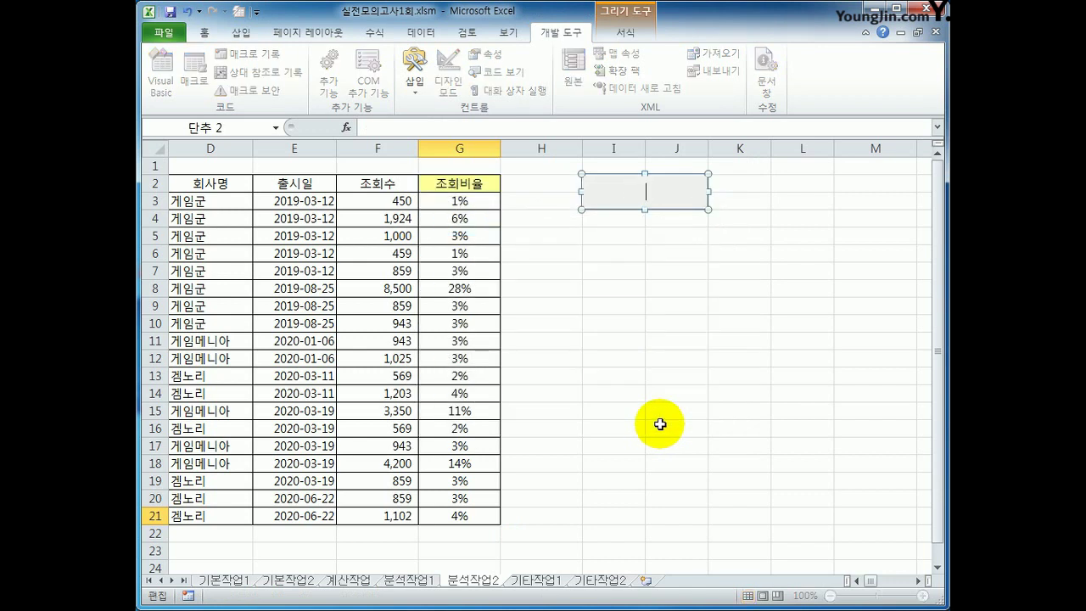
type("비율구하기")
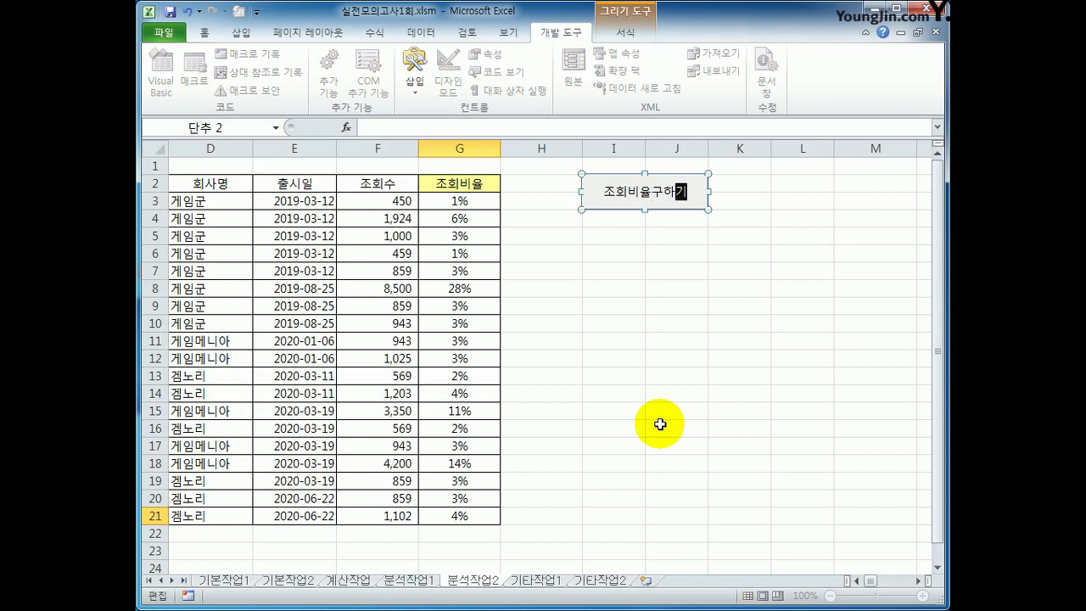
left_click(691, 322)
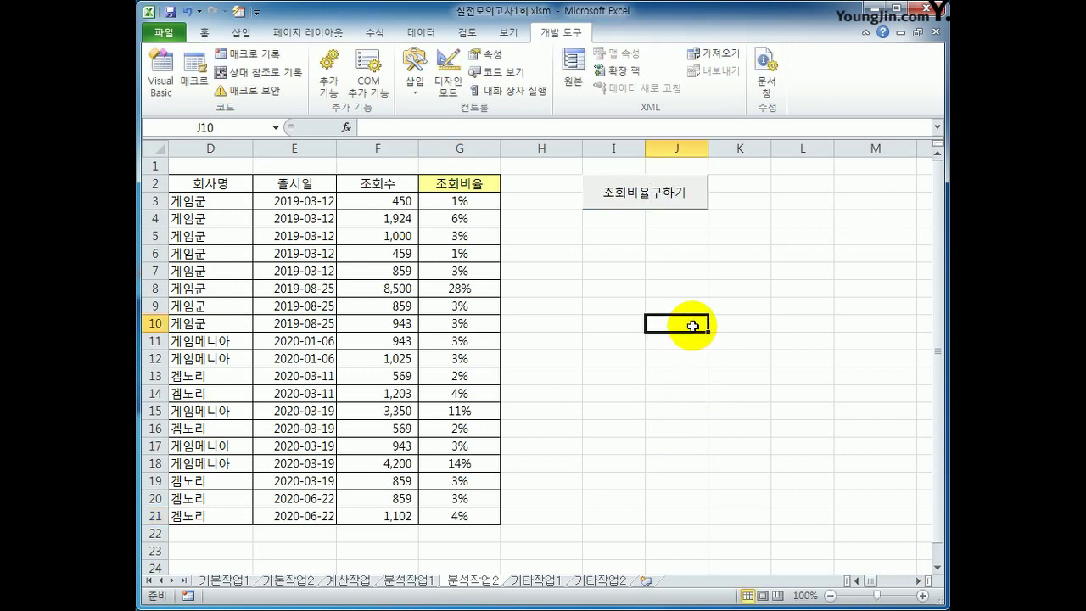
right_click(618, 210)
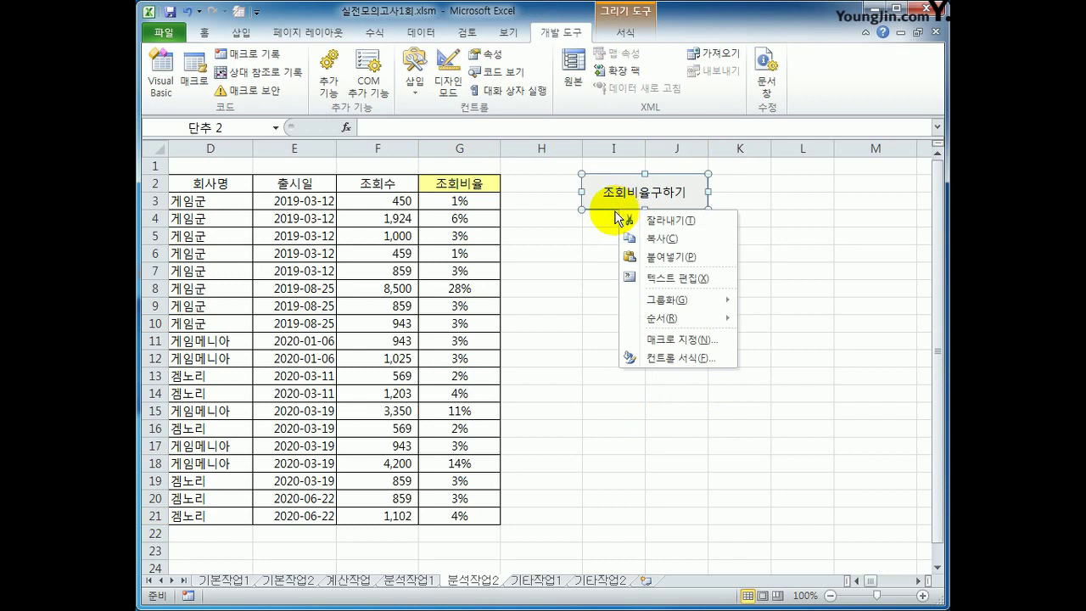
left_click(700, 278)
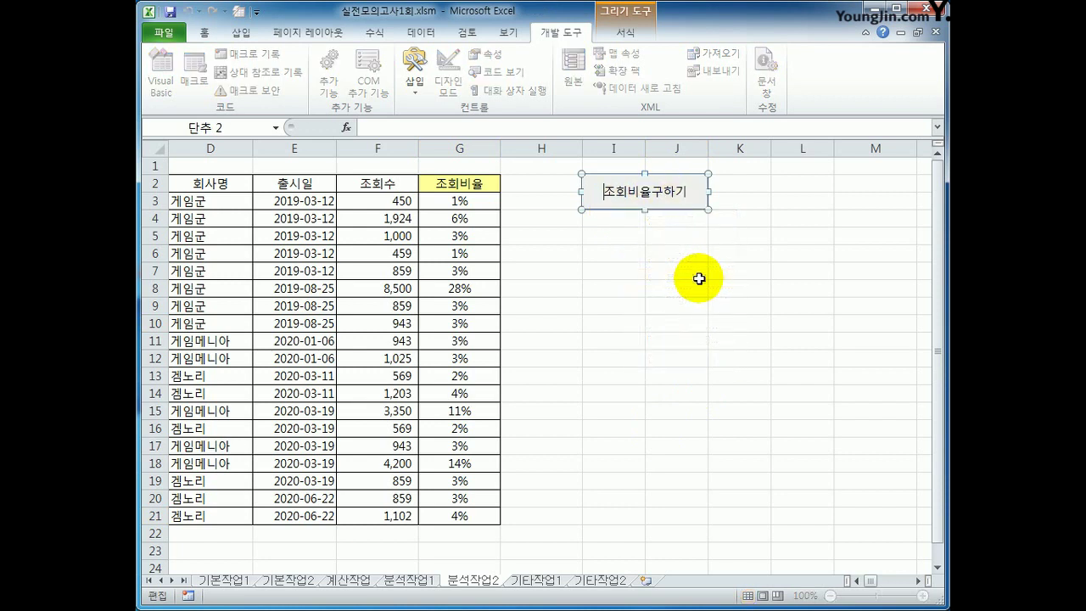
left_click(700, 279)
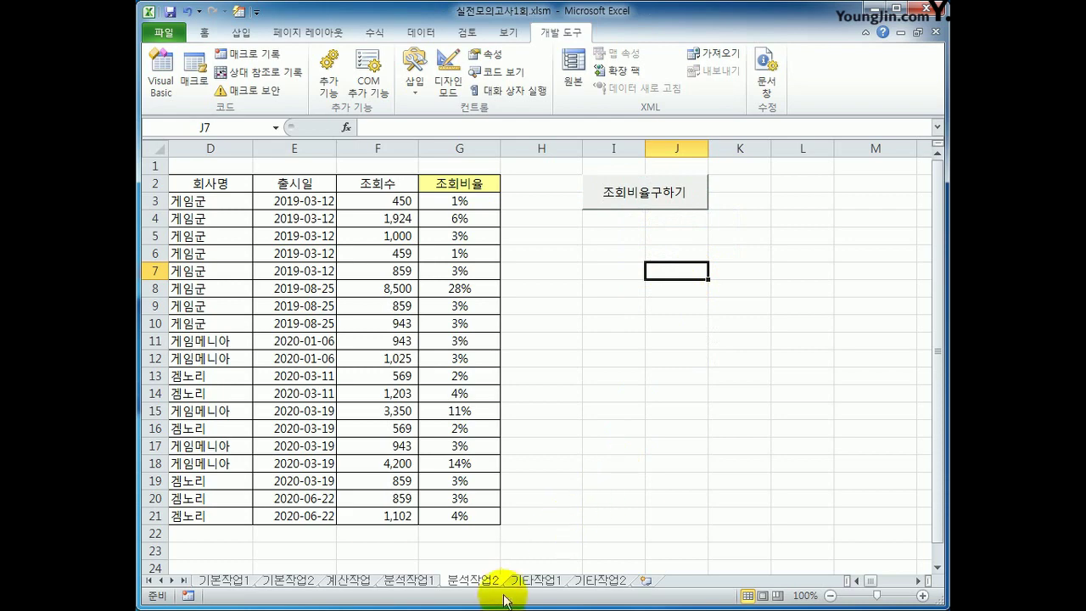
Step: On the 기타작업1 sheet, change the chart type of the 전체사업체 series to a 꺾은선형 line with markers
left_click(534, 580)
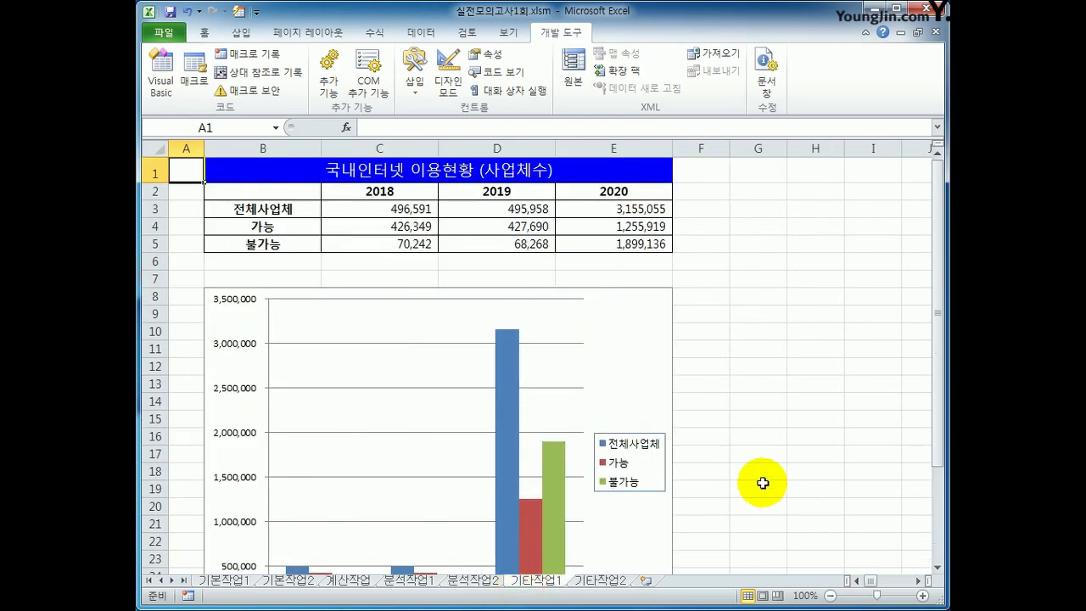
scroll(758, 478, "down", 2)
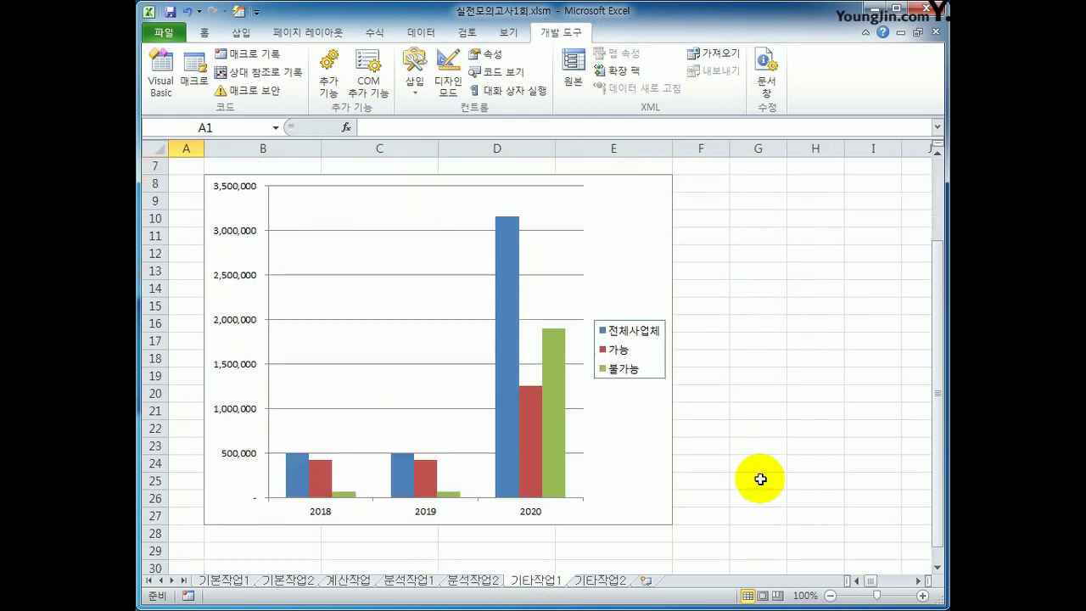
scroll(654, 308, "up", 1)
left_click(651, 307)
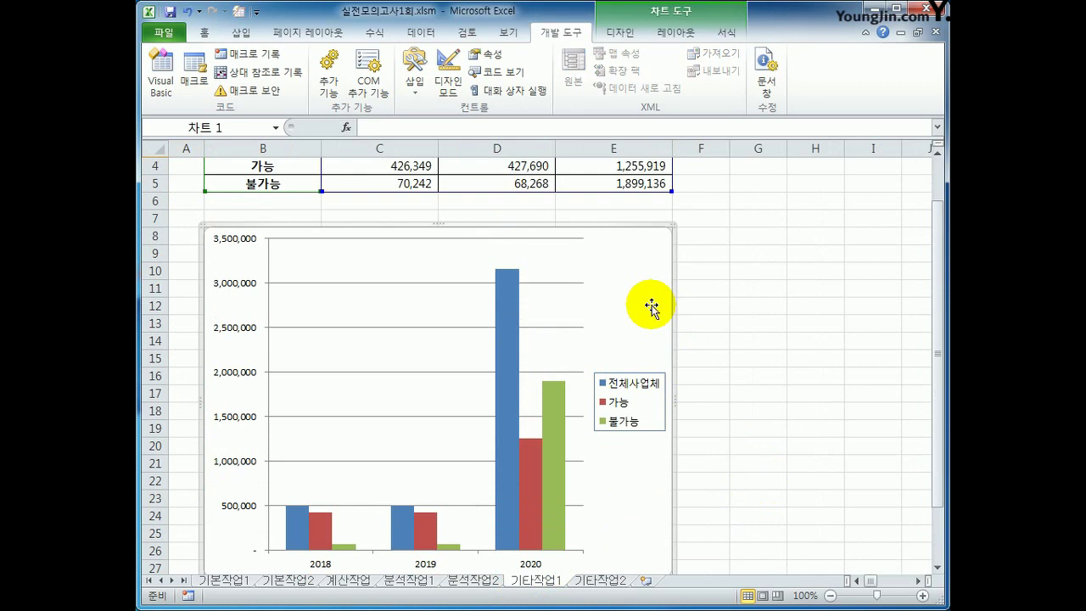
scroll(651, 307, "down", 1)
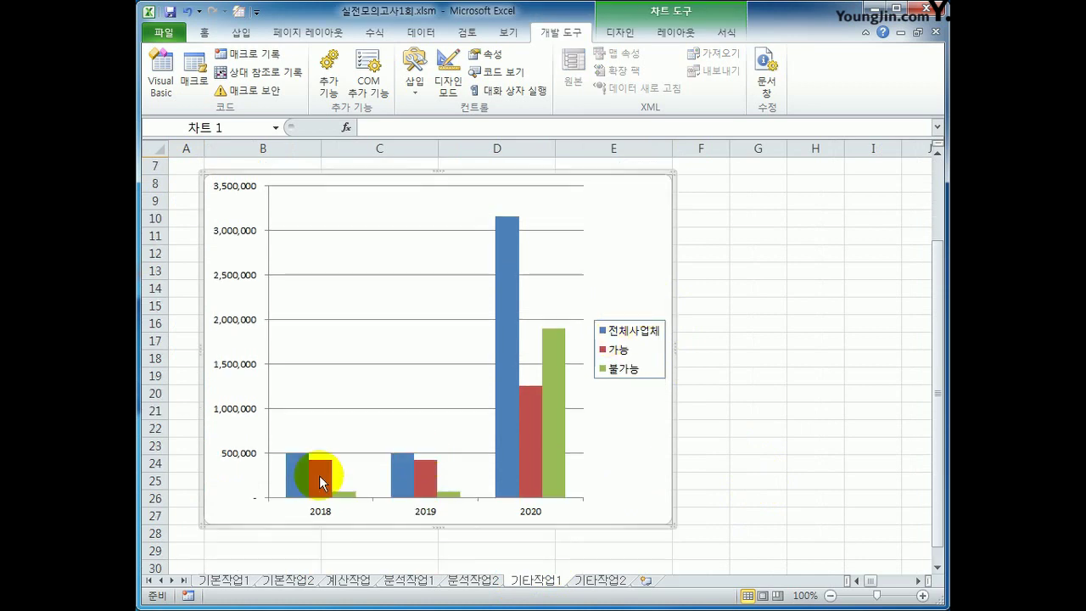
left_click(513, 280)
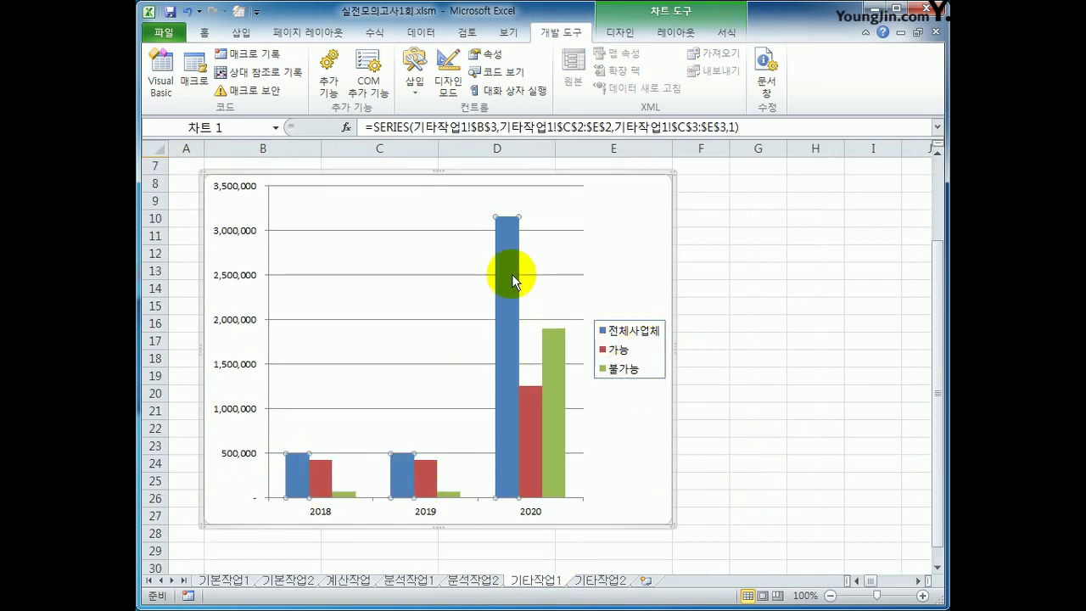
right_click(512, 262)
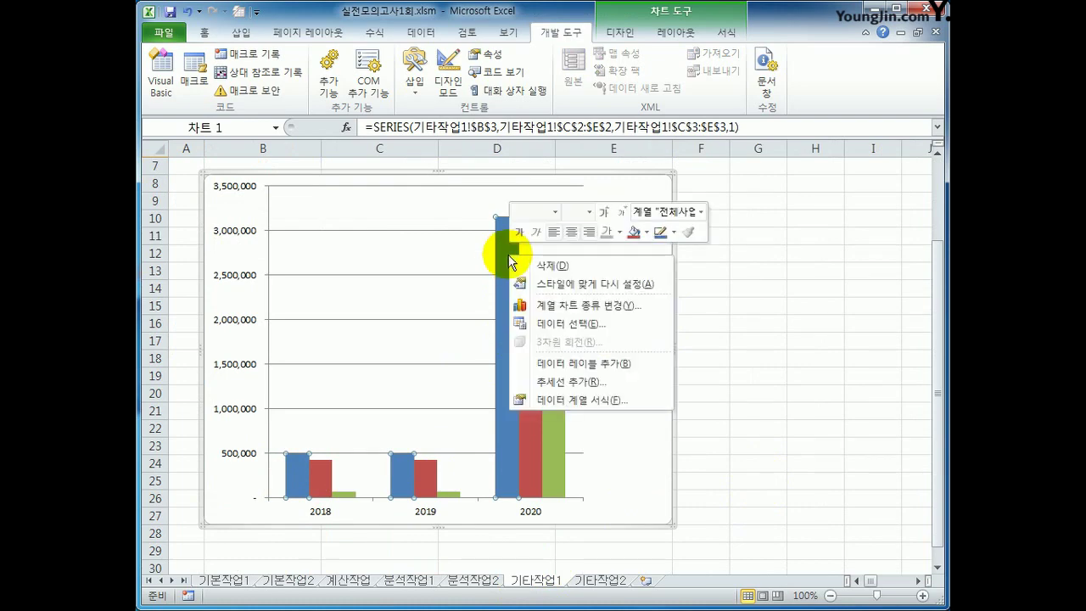
left_click(594, 305)
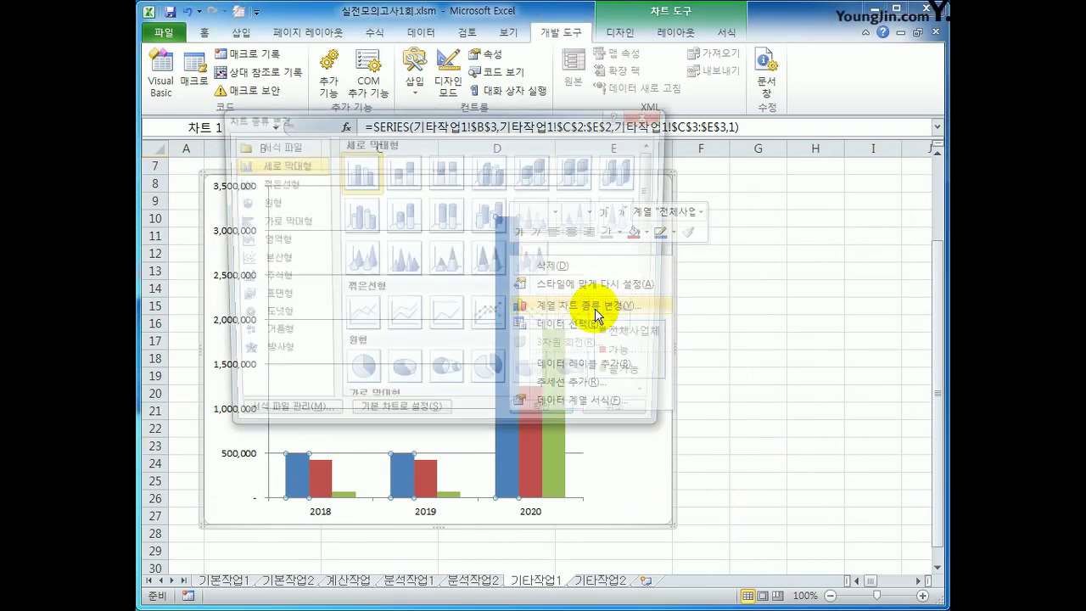
left_click(499, 325)
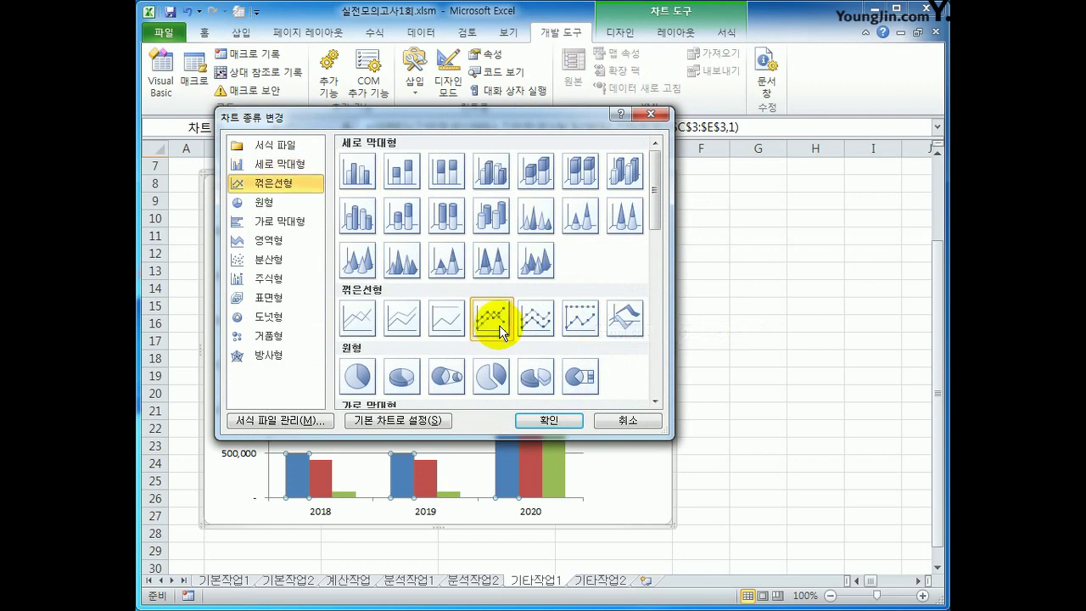
left_click(521, 421)
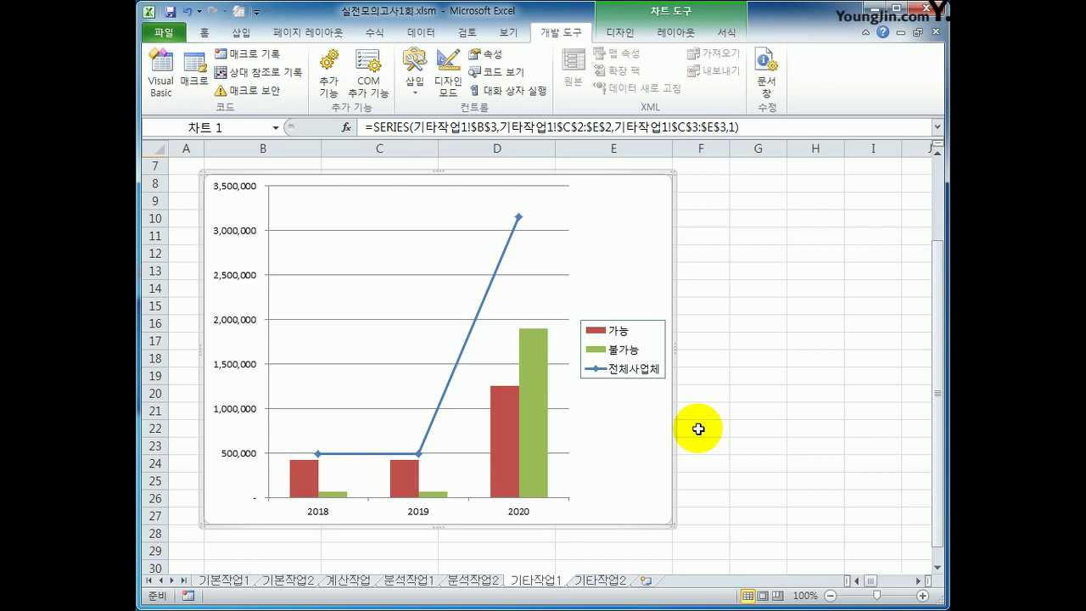
Step: Set the chart's legend position to 아래쪽 in the legend format options
left_click(640, 358)
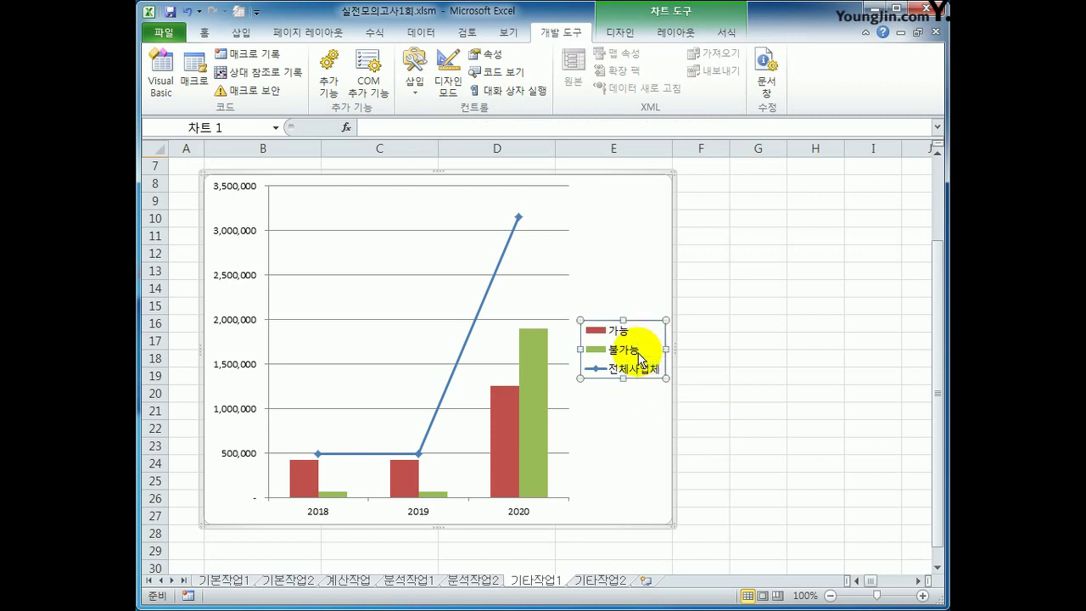
right_click(640, 358)
left_click(724, 482)
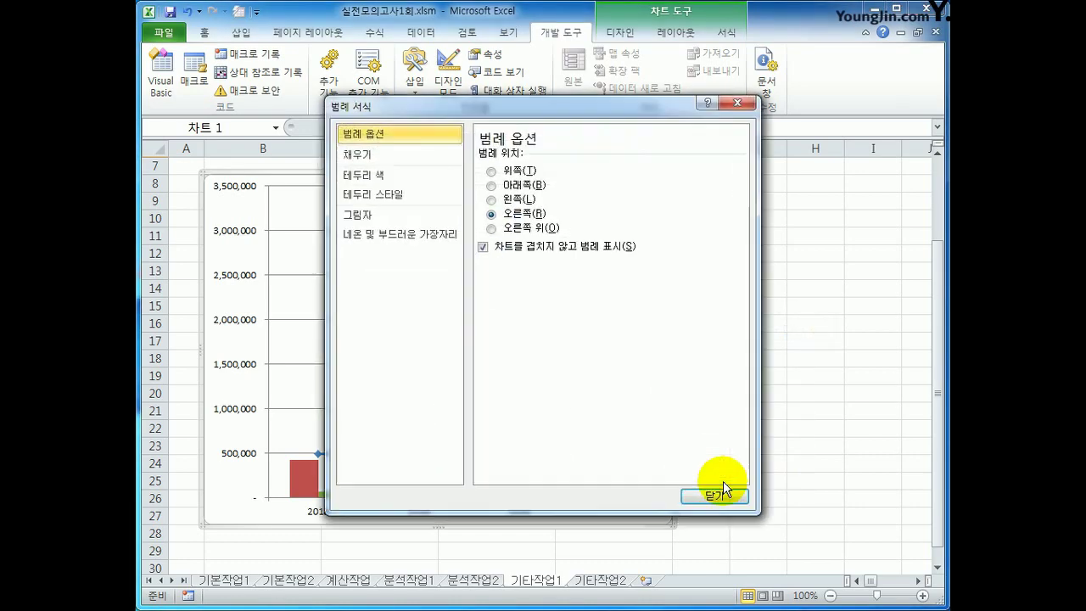
left_click(533, 185)
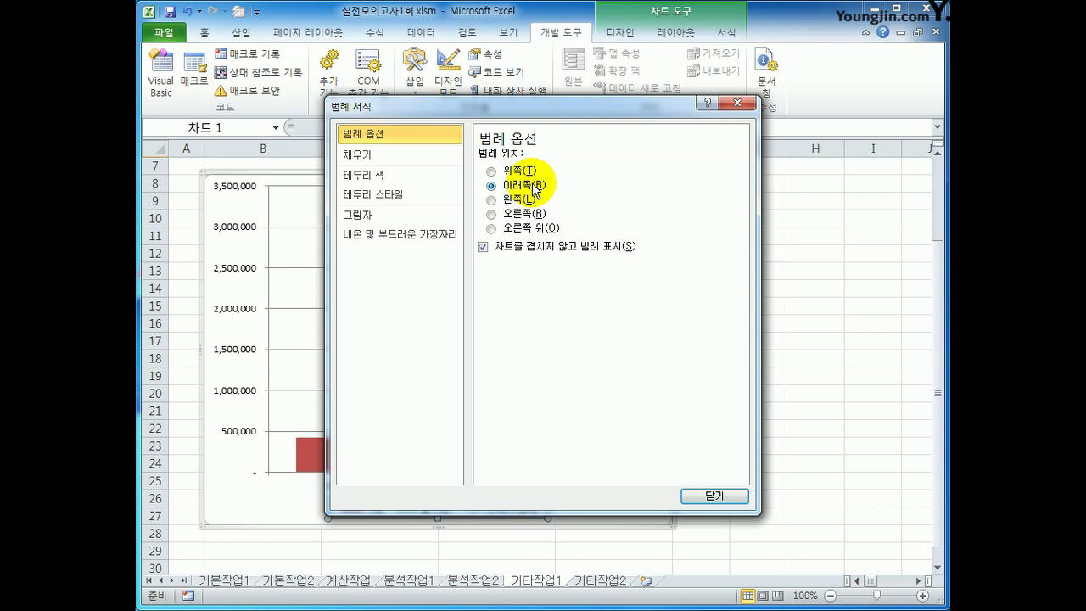
left_click(730, 496)
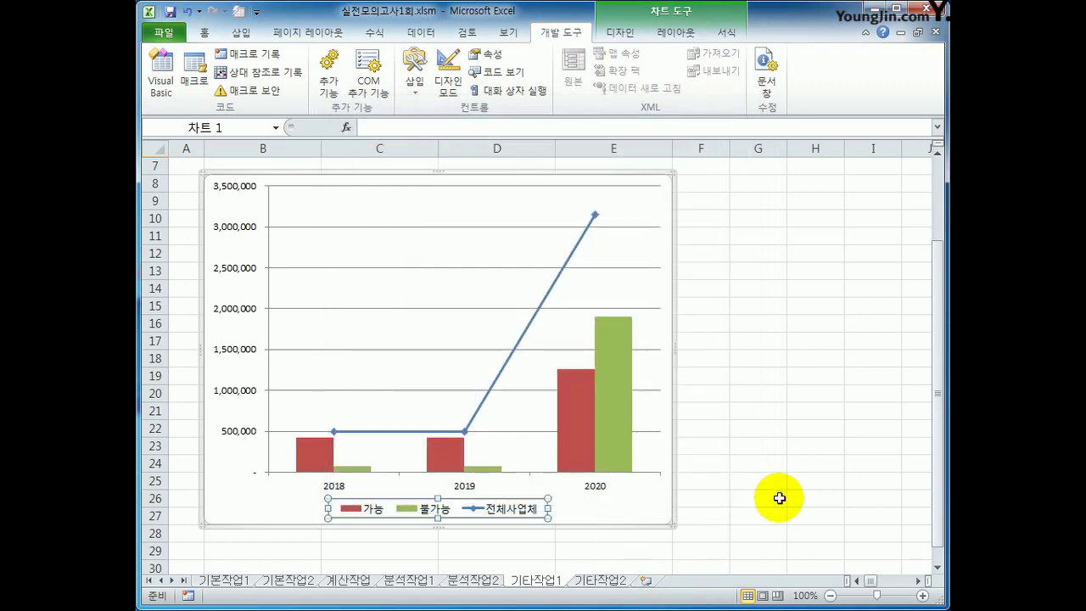
Step: Turn on the 완만한 선 line style for the 전체사업체 series
left_click(464, 431)
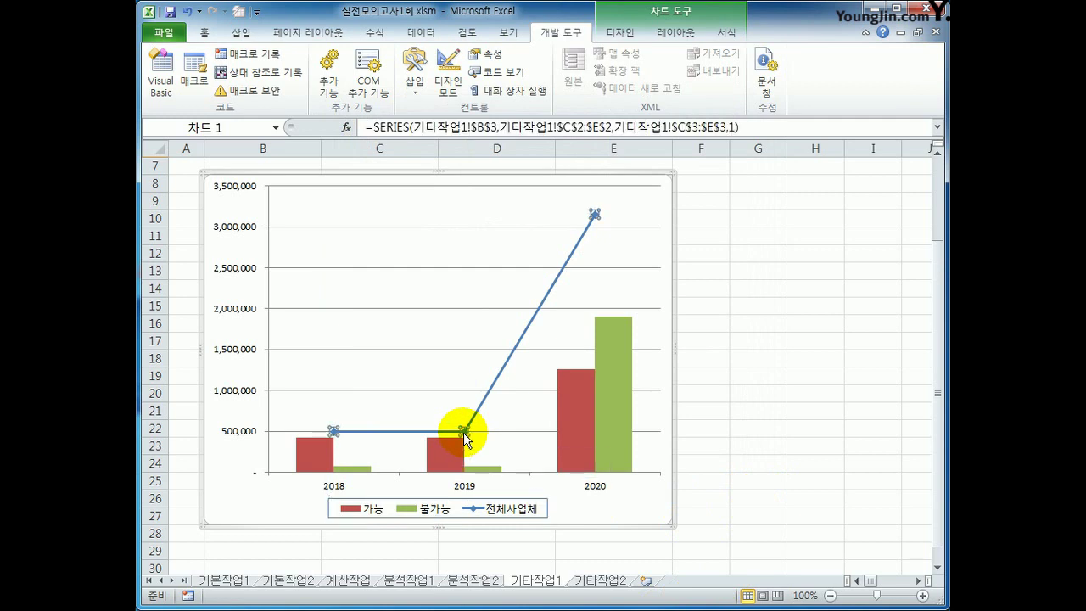
right_click(465, 438)
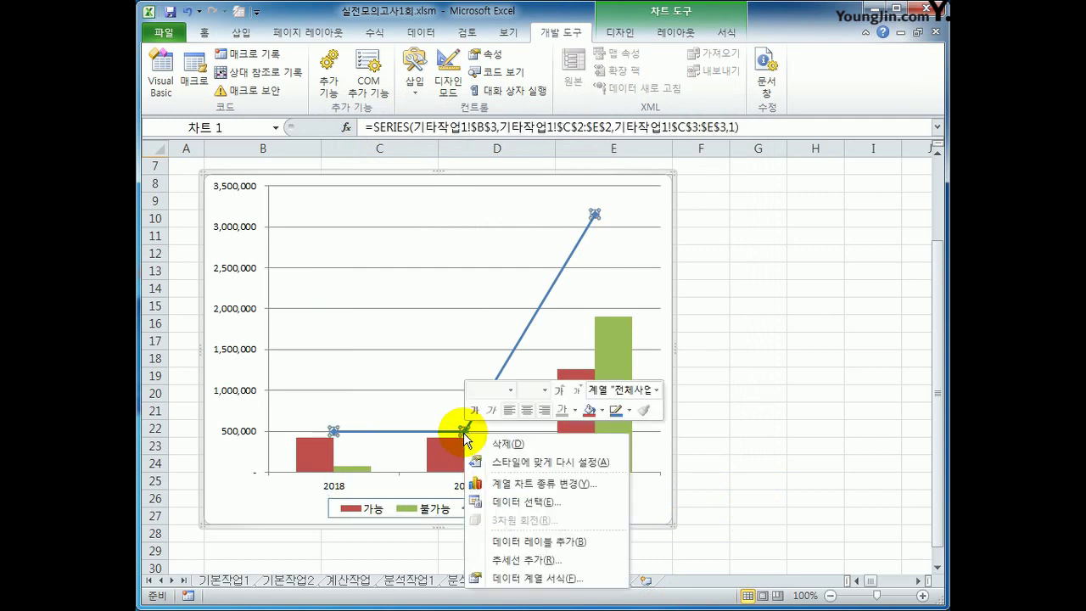
left_click(536, 577)
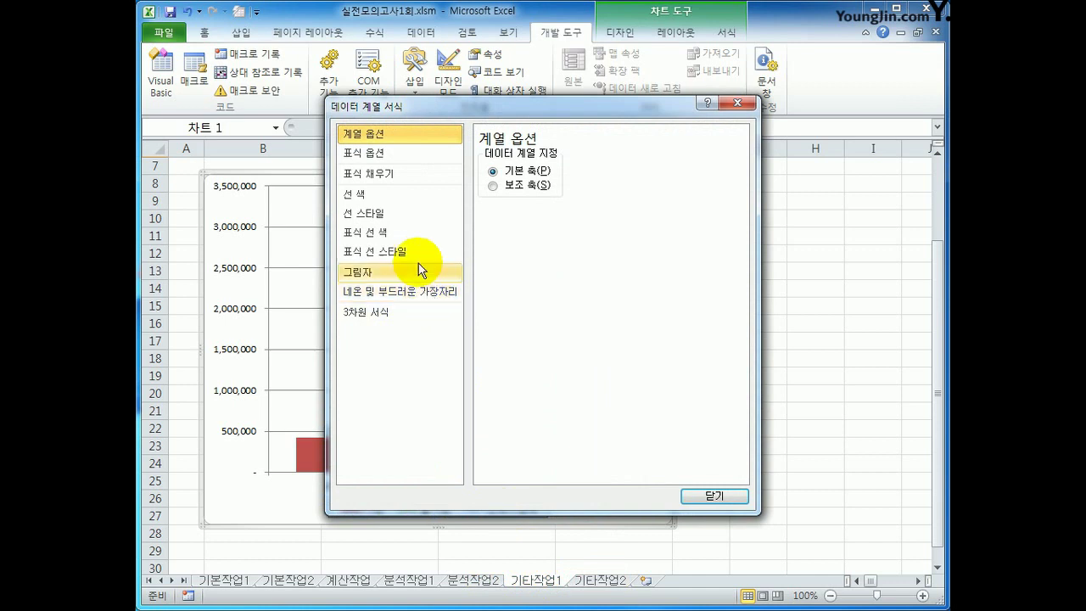
left_click(411, 221)
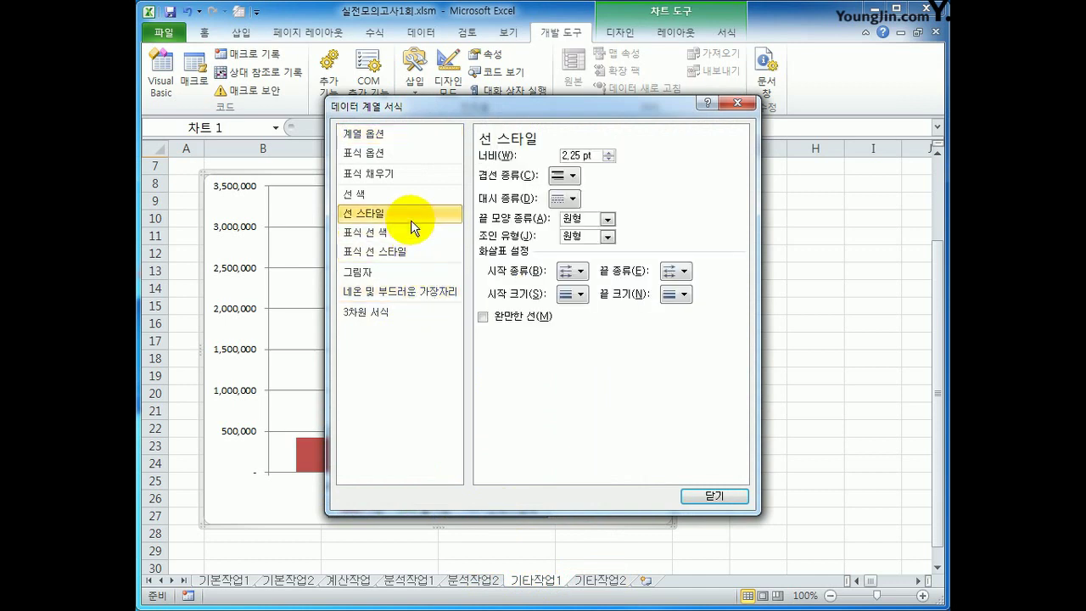
left_click(514, 319)
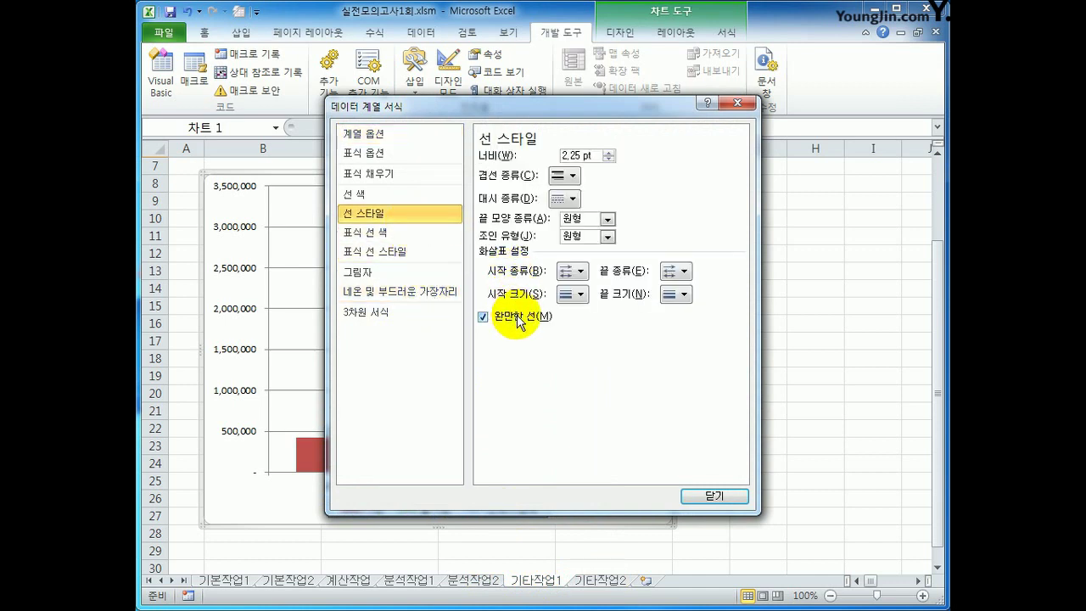
left_click(714, 495)
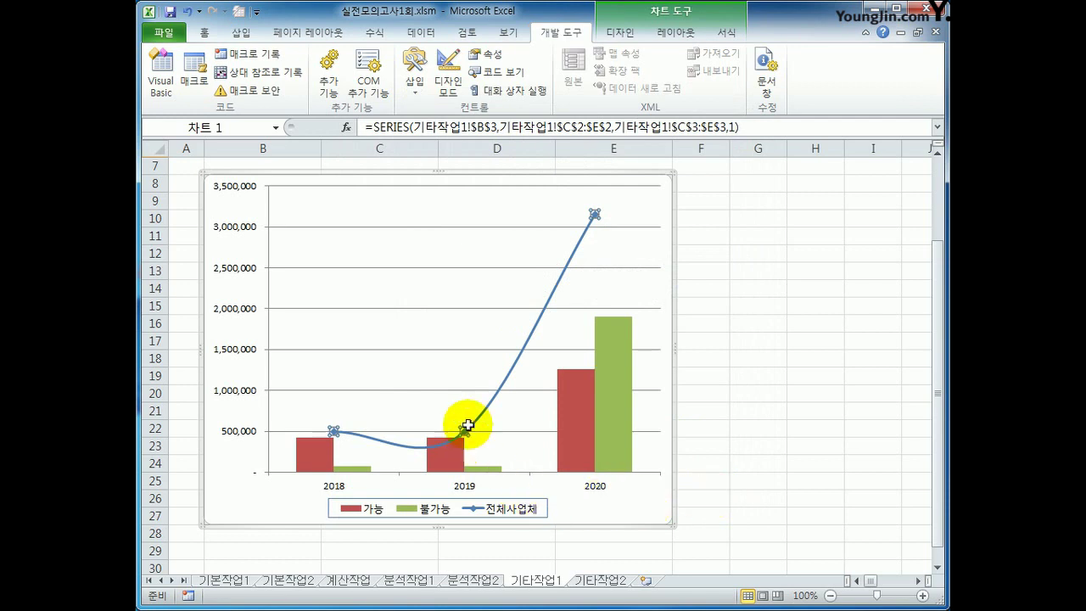
Step: Assign the 전체사업체 series to the 보조 축
mouse_move(465, 437)
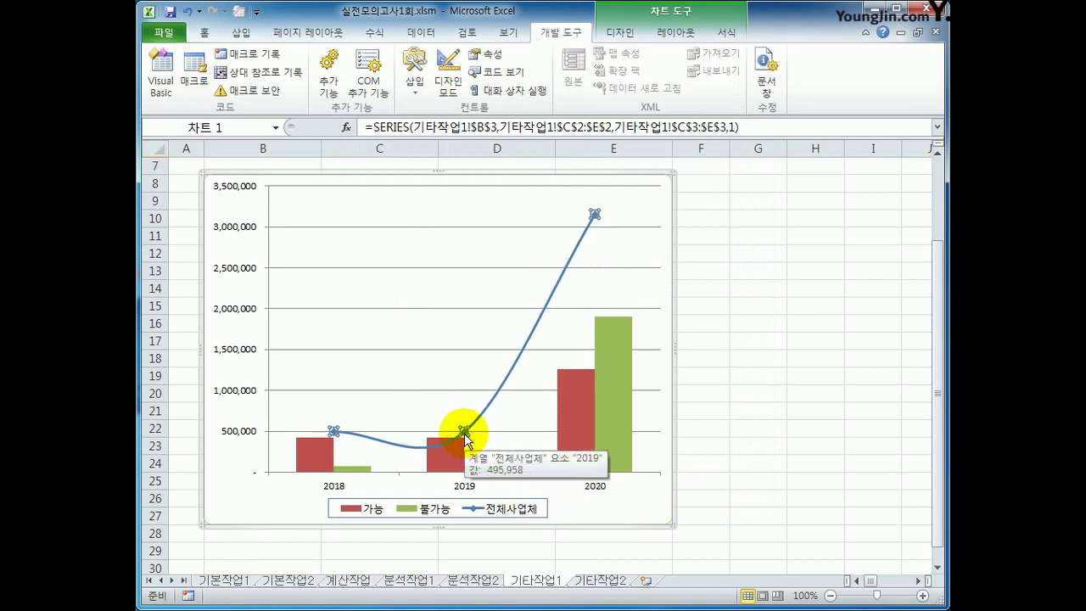
right_click(465, 437)
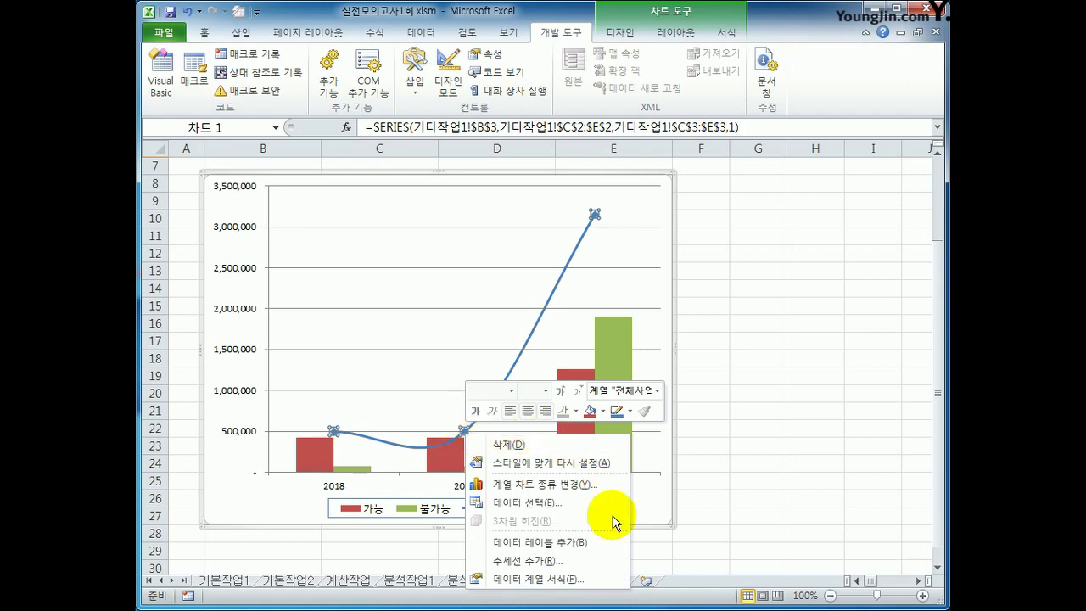
left_click(613, 579)
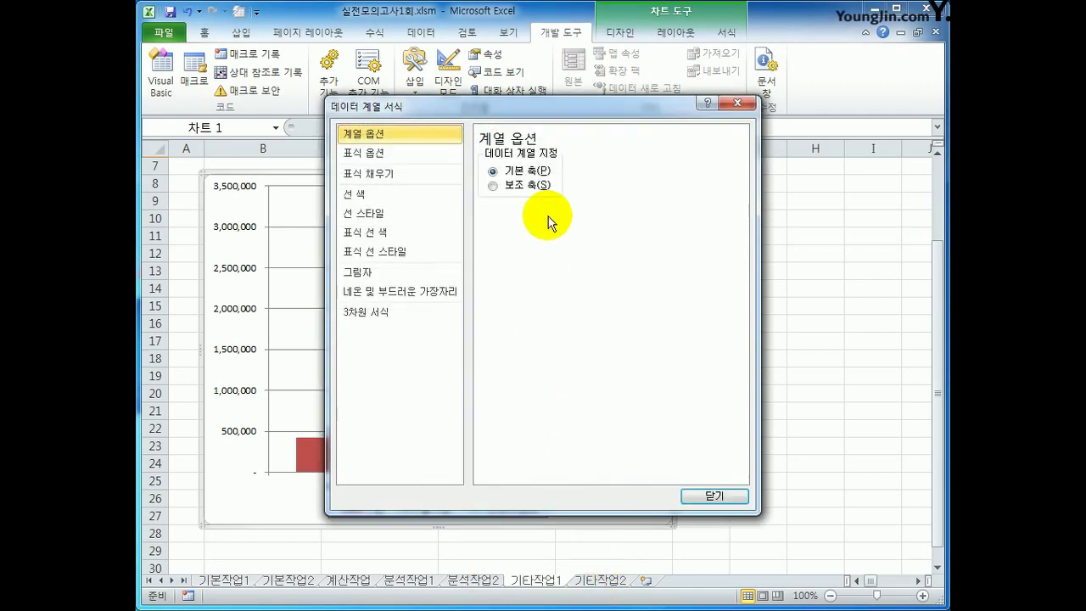
left_click(532, 187)
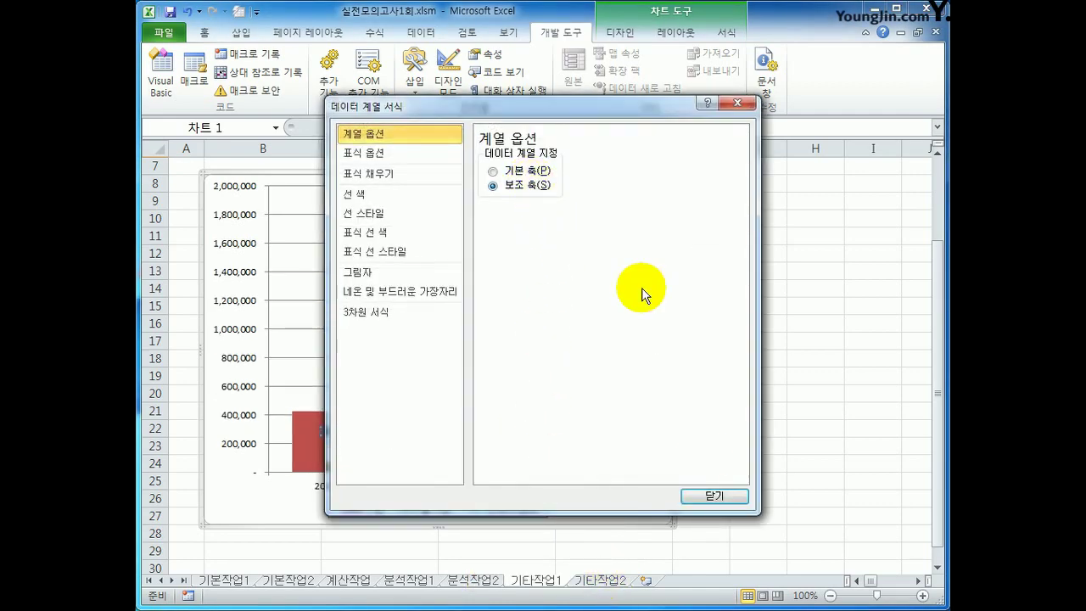
left_click(711, 496)
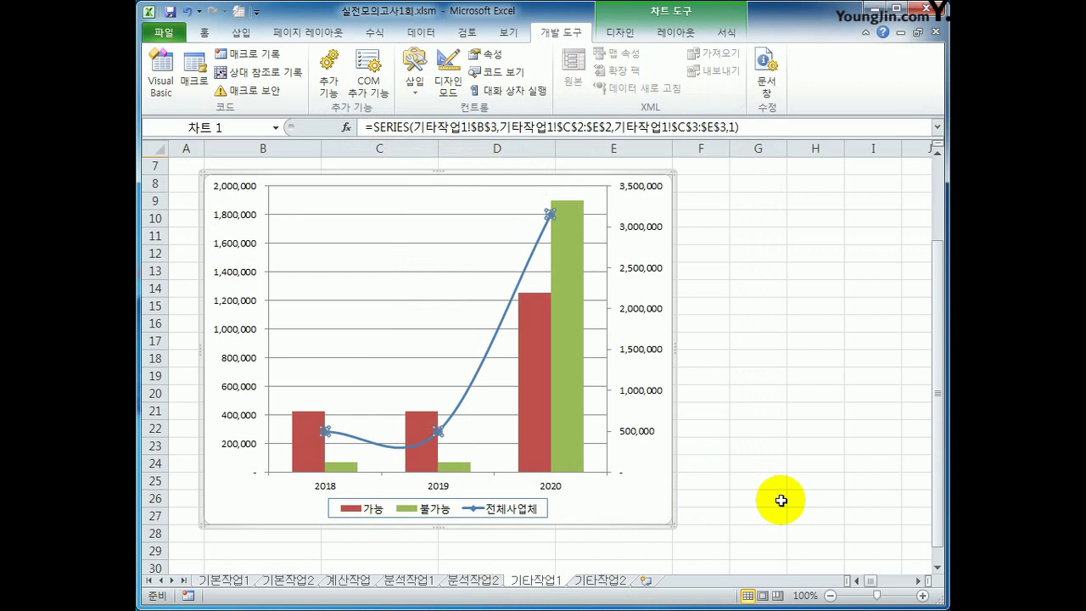
Step: Fix the secondary vertical axis at minimum 100000, maximum 4100000 and major unit 1000000
left_click(629, 313)
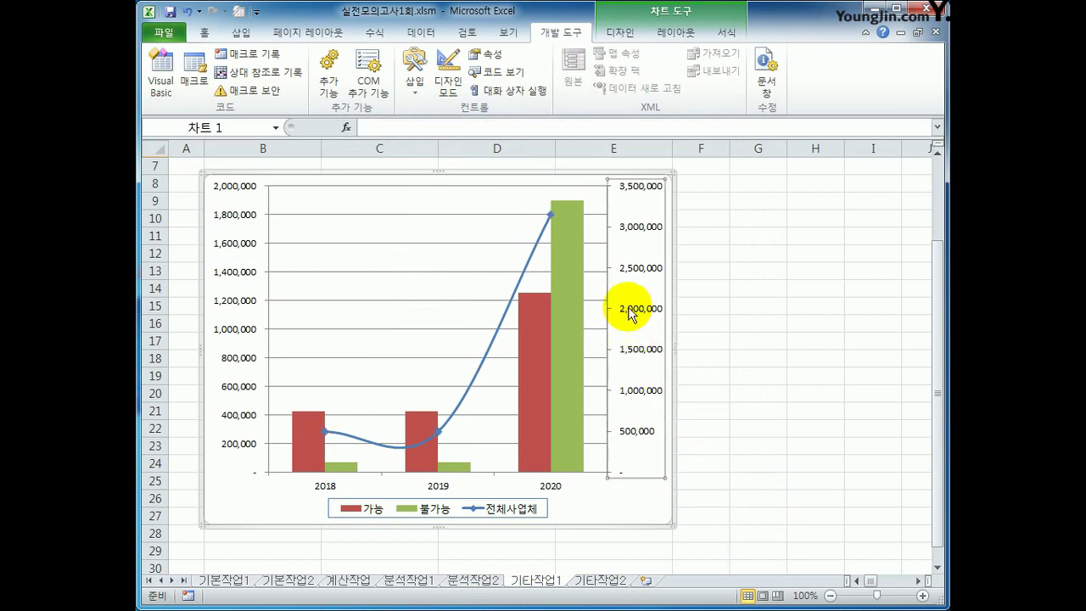
right_click(629, 313)
left_click(722, 471)
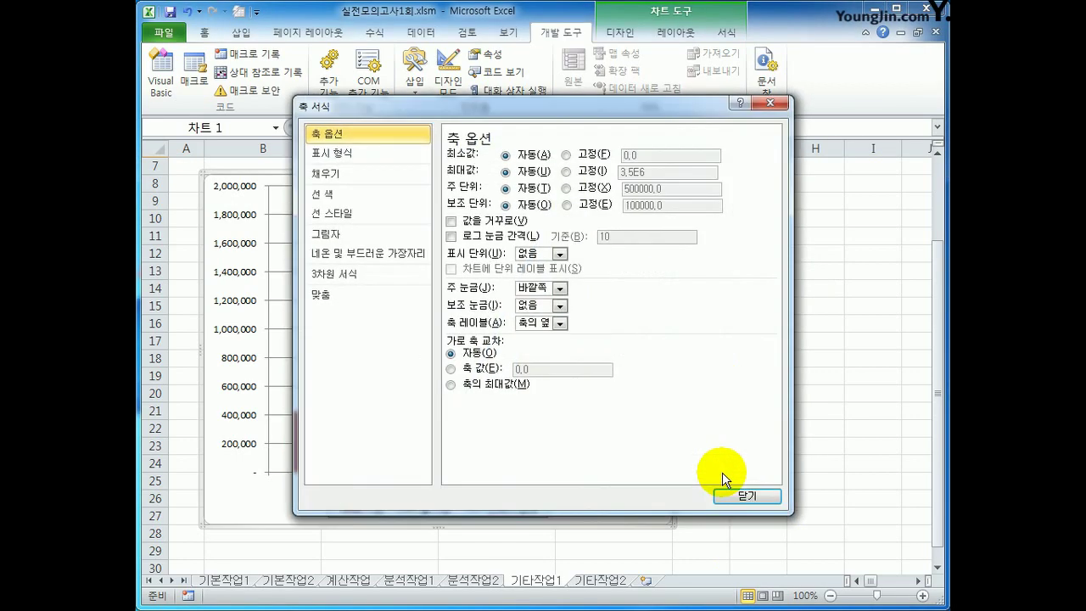
left_click(566, 154)
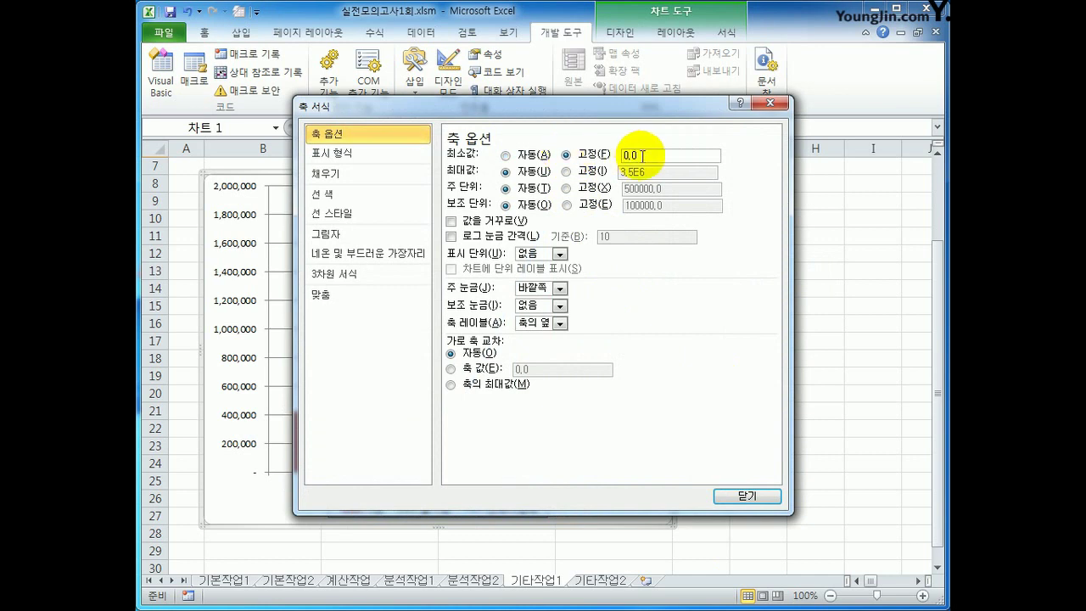
left_click(577, 155)
type("100")
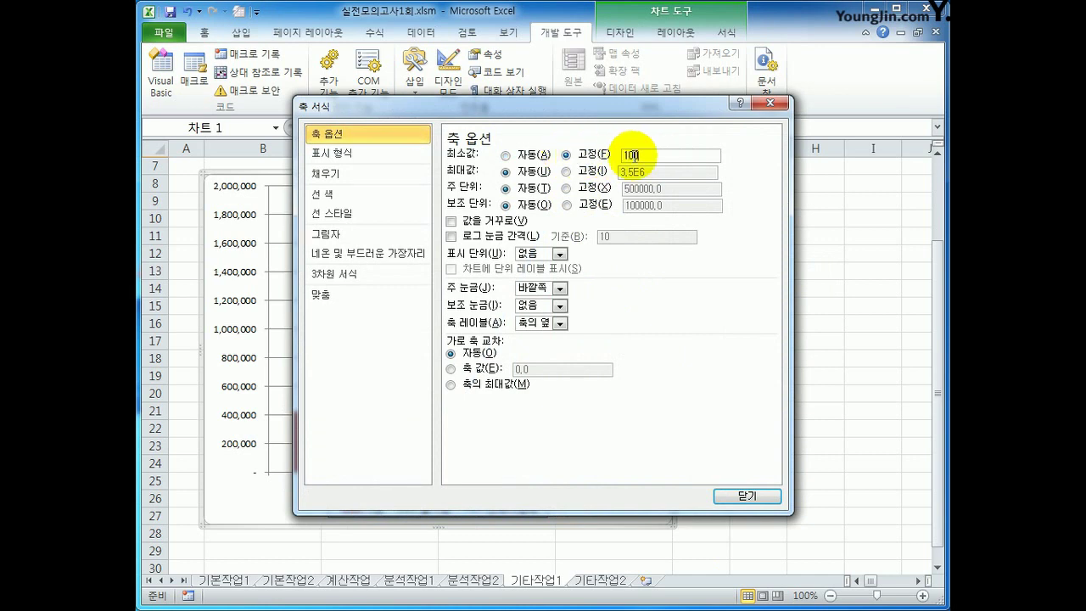
type("000")
left_click(566, 171)
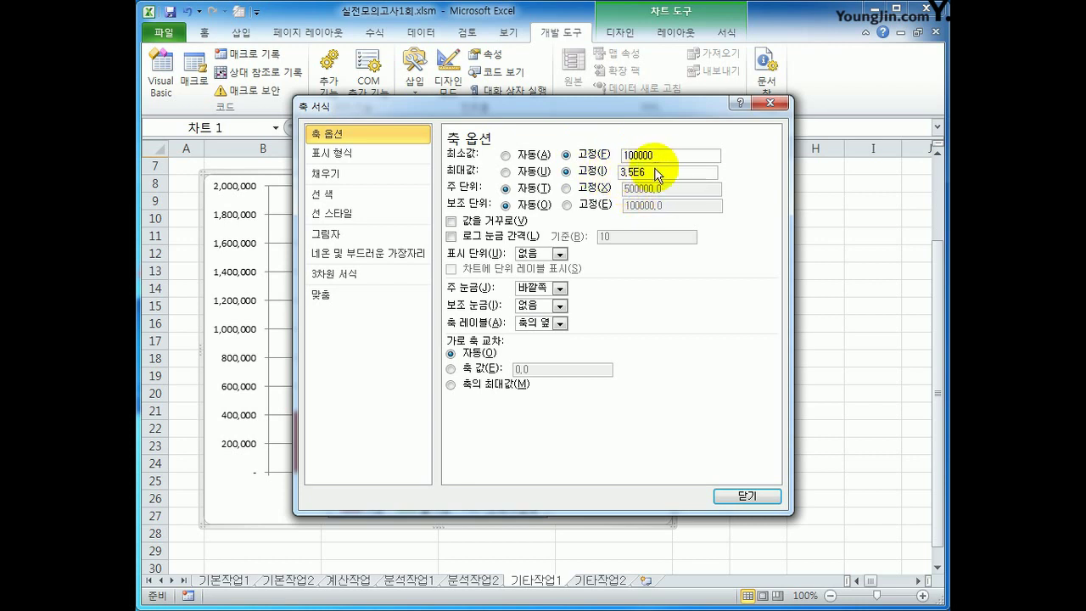
double_click(632, 173)
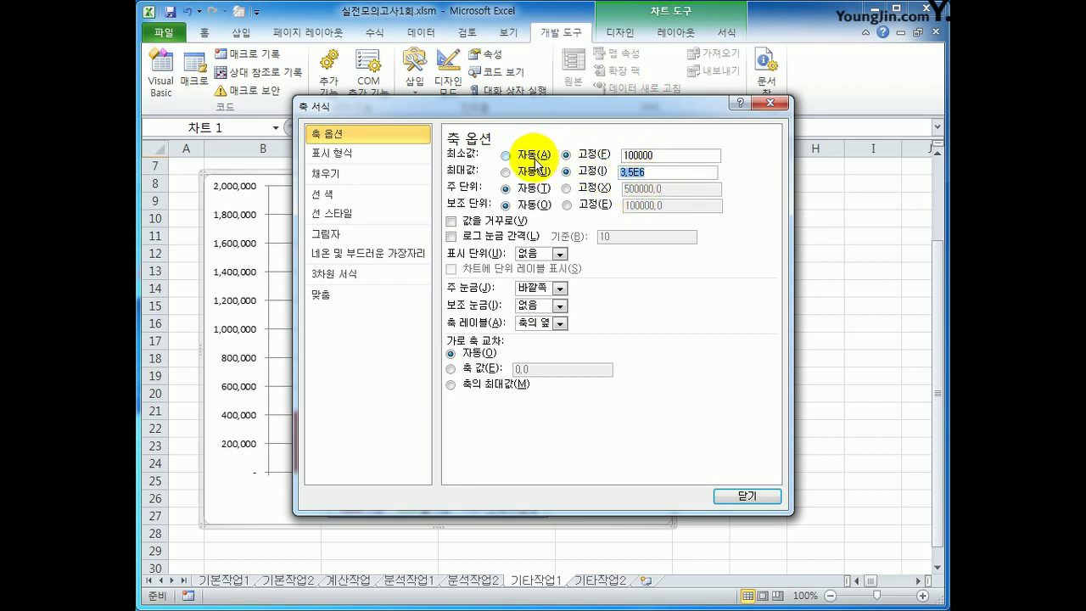
type("4100000")
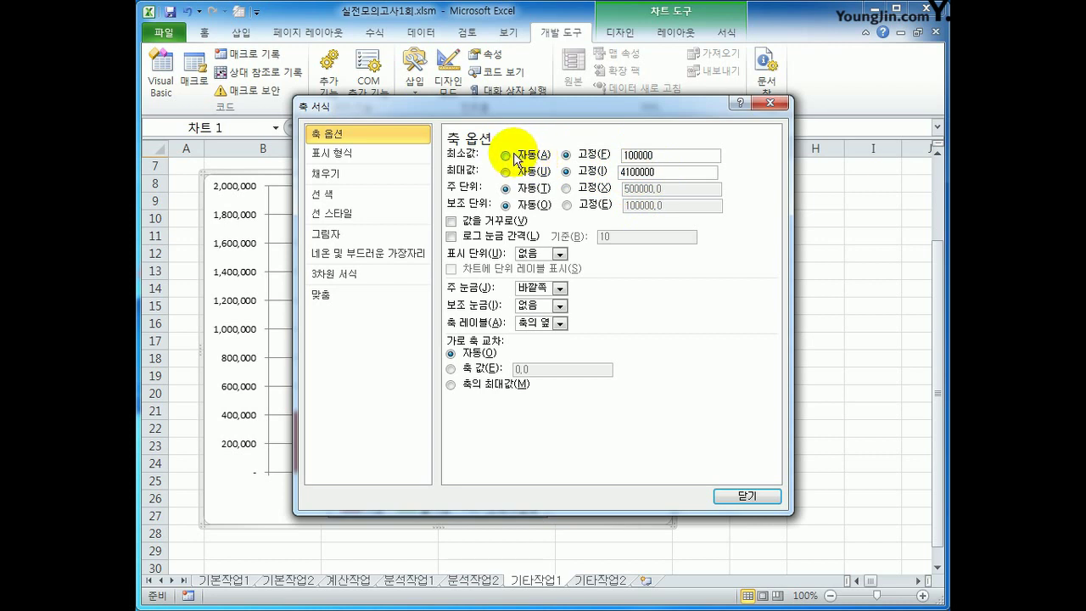
left_click(566, 188)
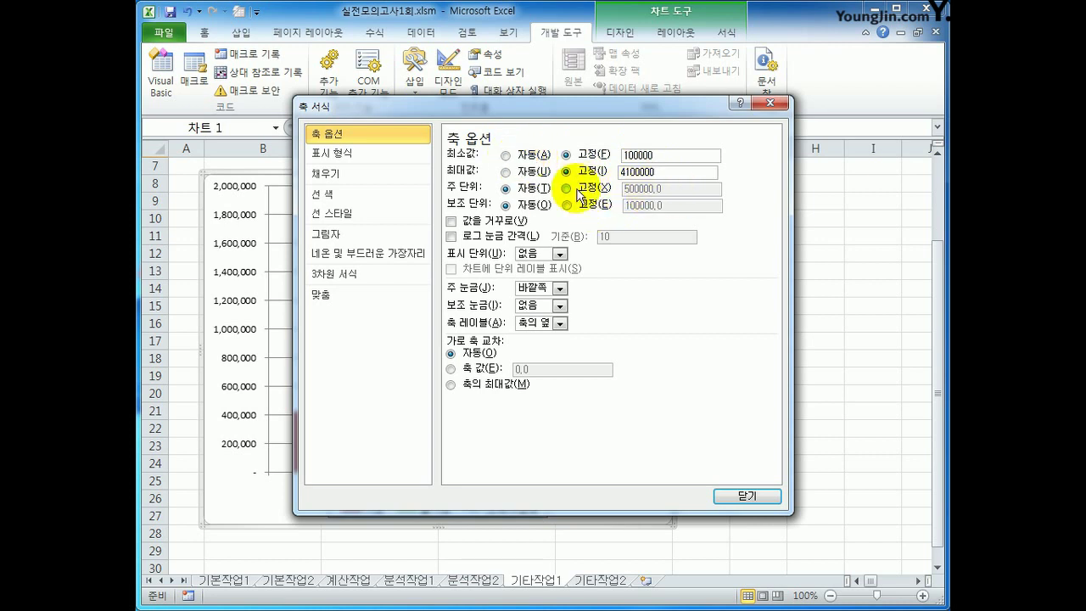
double_click(678, 189)
type("1000000")
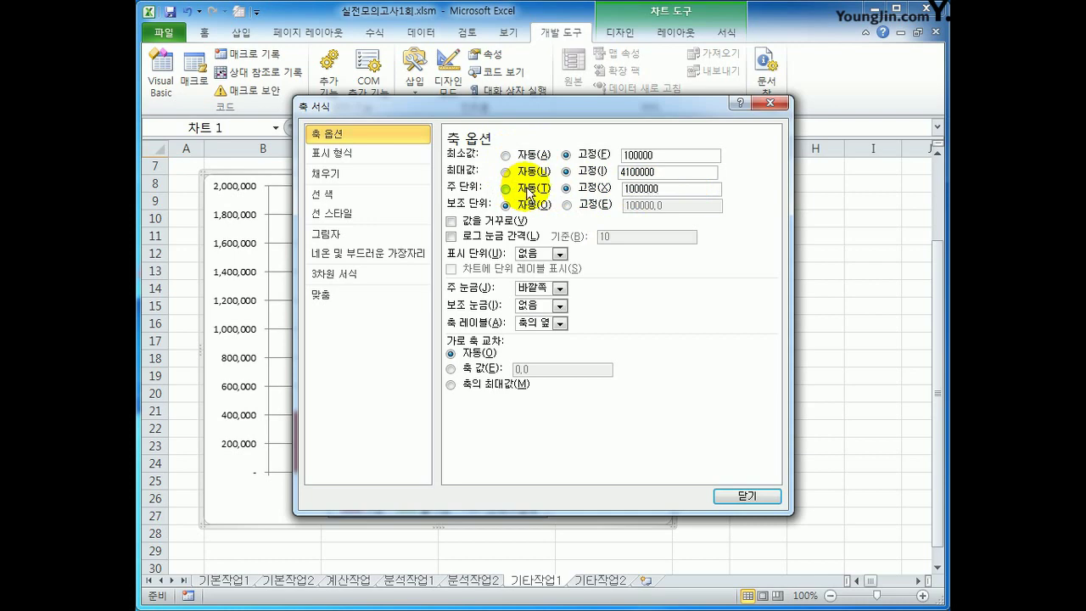
left_click(730, 495)
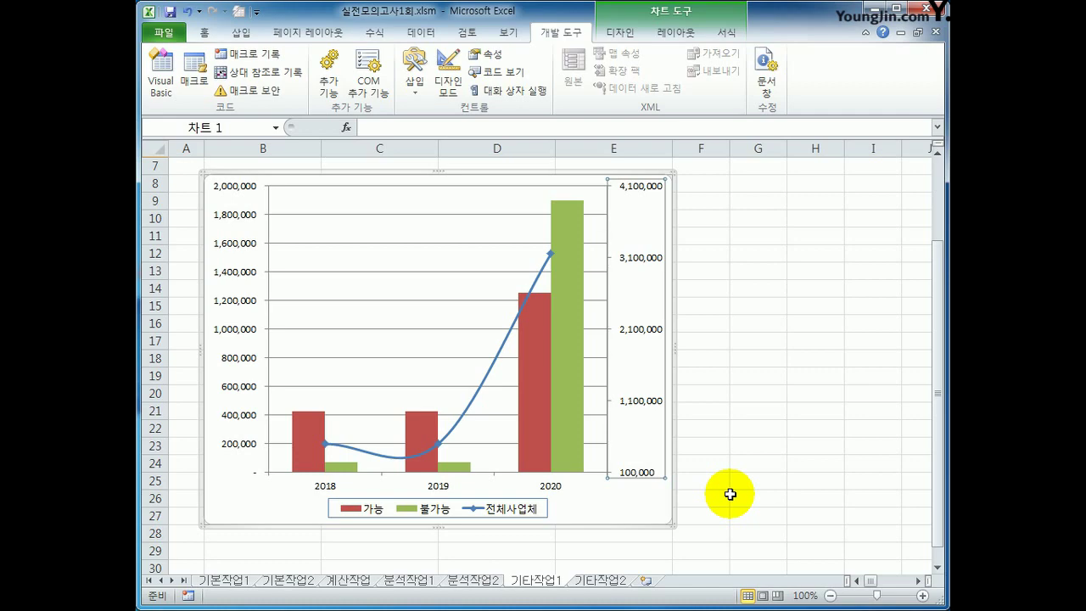
Step: Set the secondary vertical axis's display unit to 천, with the unit label shown on the chart
right_click(630, 261)
left_click(749, 424)
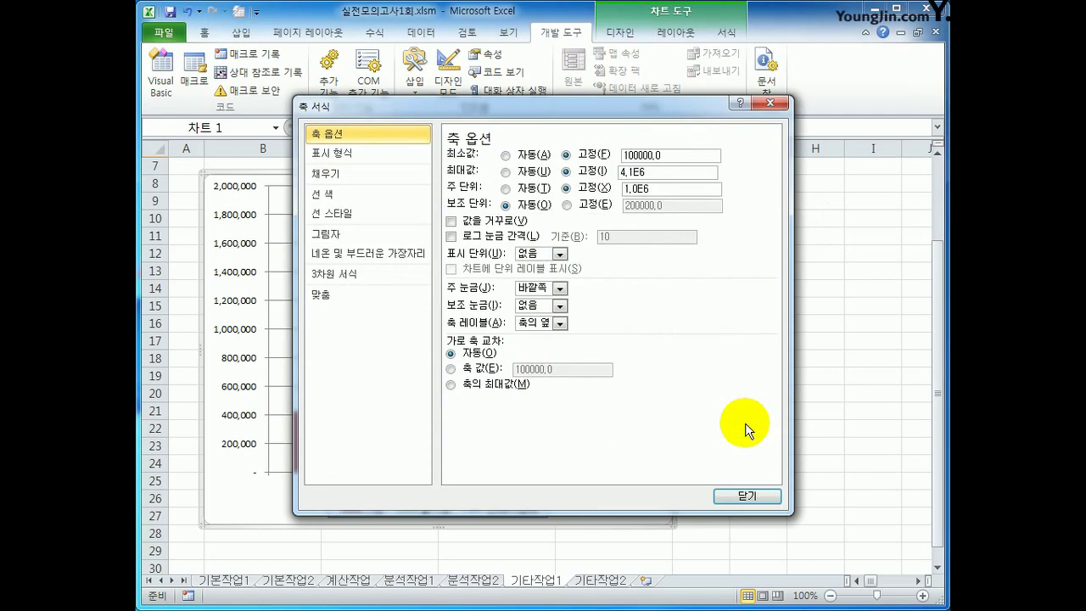
left_click(560, 254)
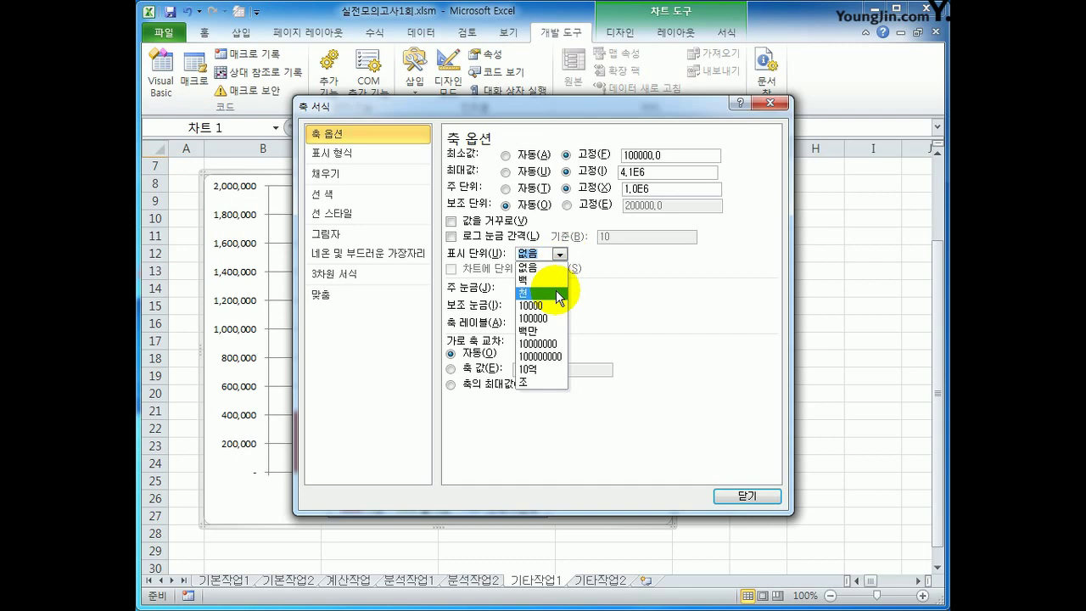
left_click(556, 290)
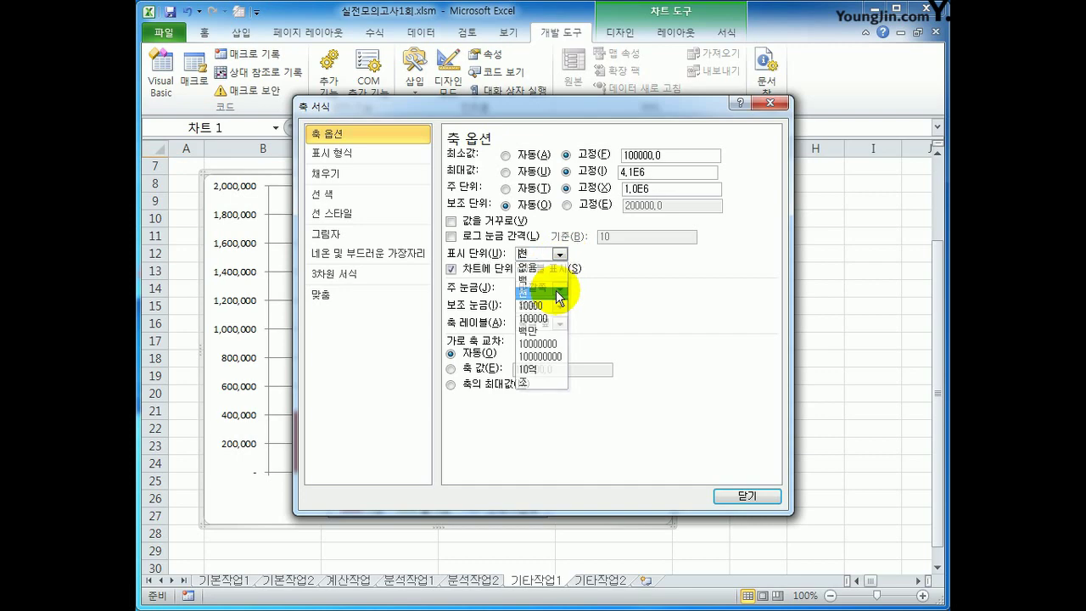
left_click(734, 496)
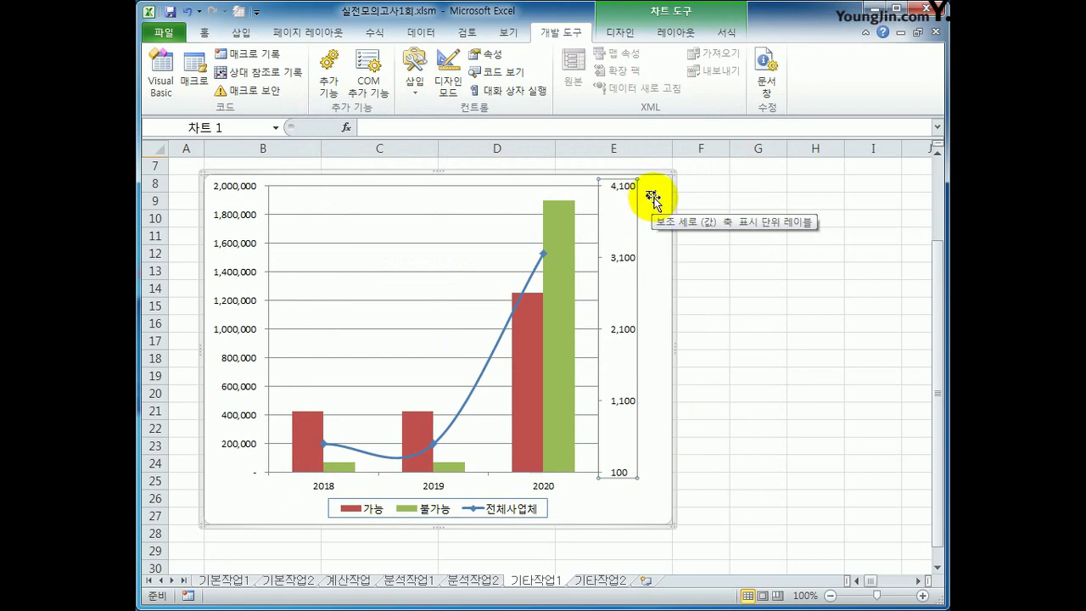
Step: Set the text direction of the secondary axis's 천 unit label to 가로 and deselect the chart
left_click(652, 197)
right_click(650, 196)
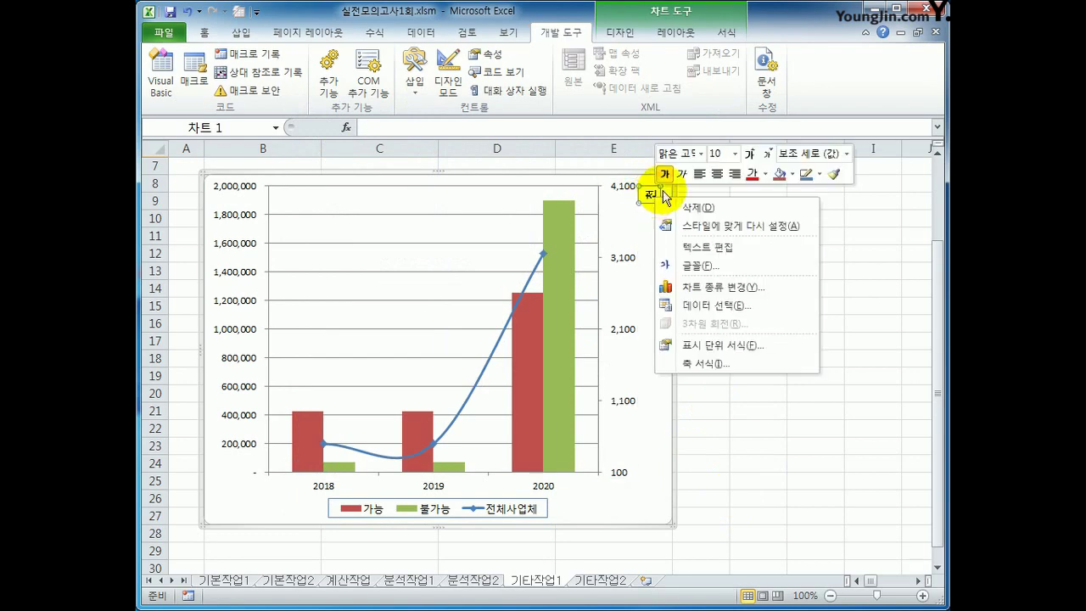
left_click(749, 351)
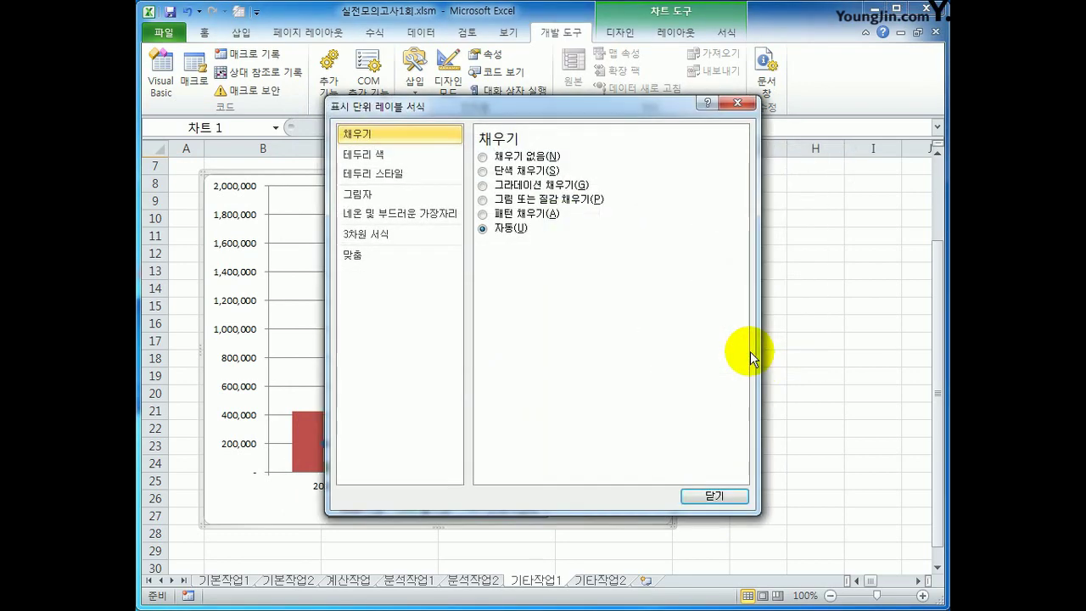
left_click(397, 255)
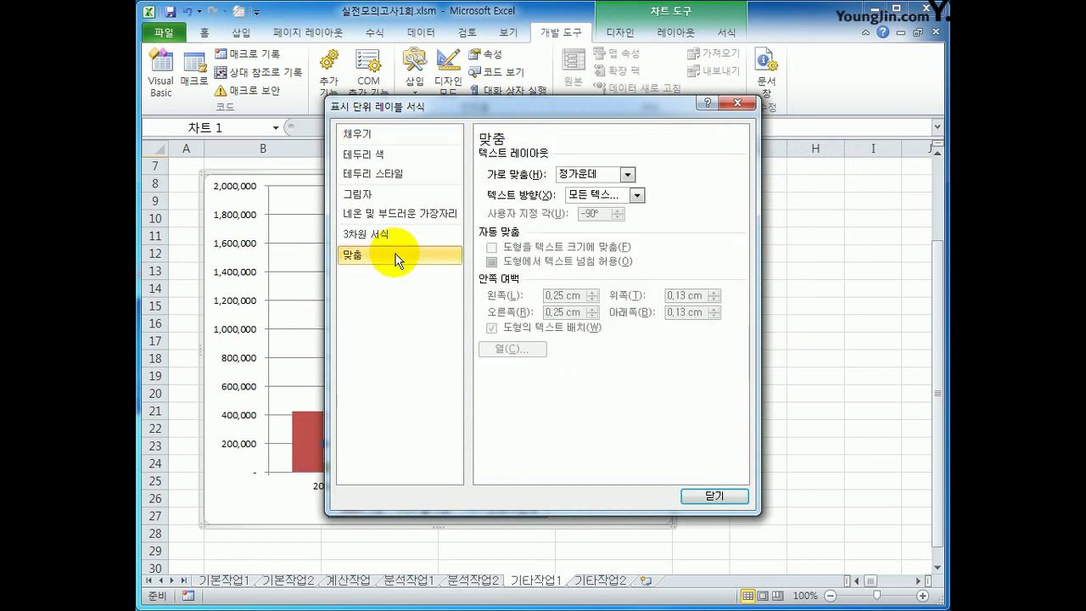
left_click(634, 195)
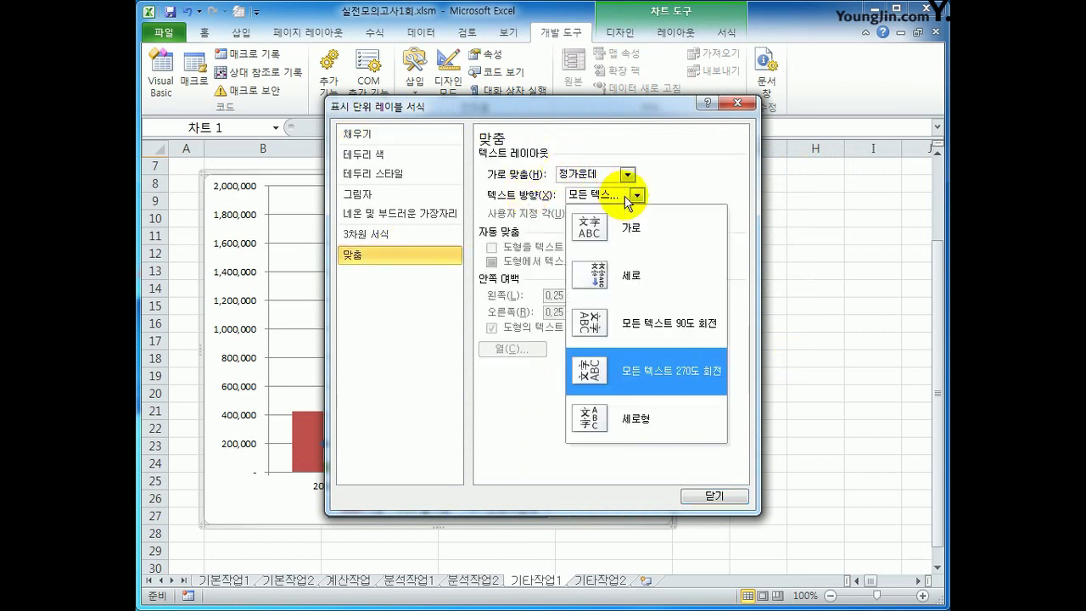
left_click(602, 227)
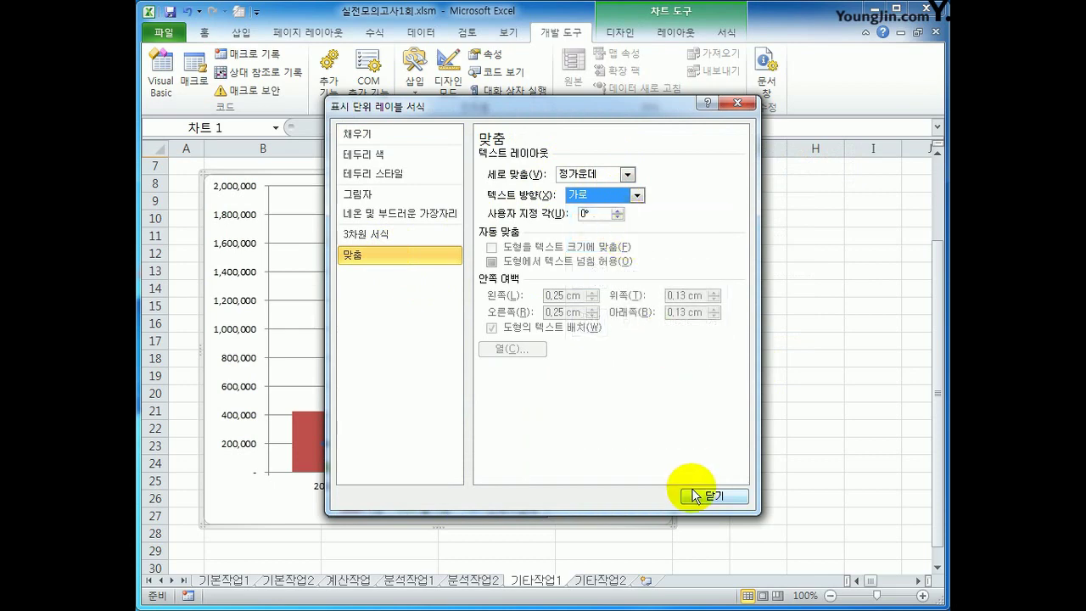
left_click(709, 495)
left_click(765, 485)
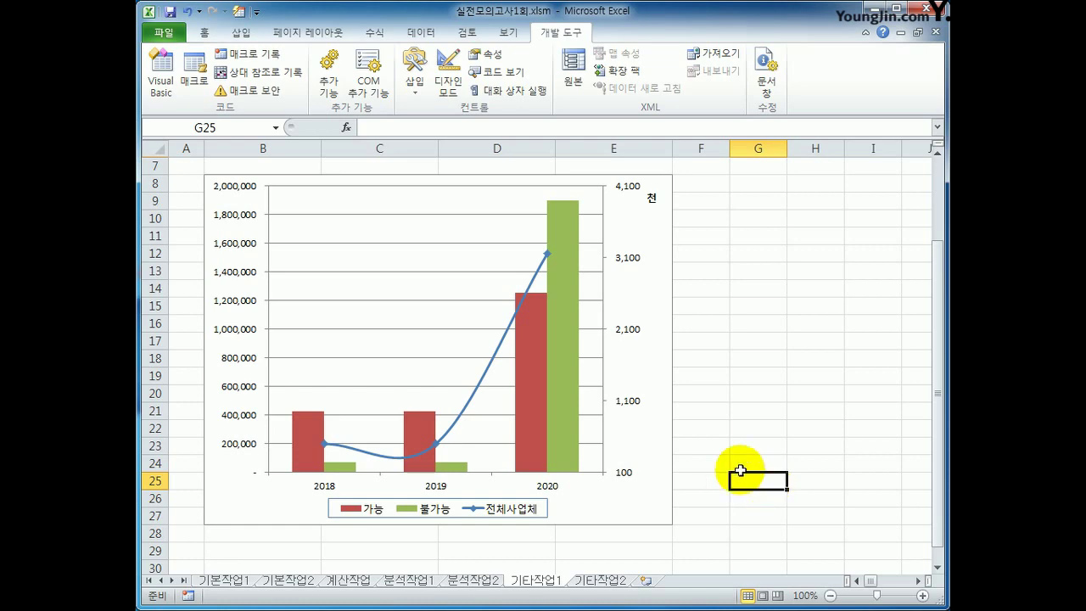
Step: Give the chart area the 바깥쪽 shadow preset cast toward the lower right and a border with 둥근 모서리
right_click(646, 233)
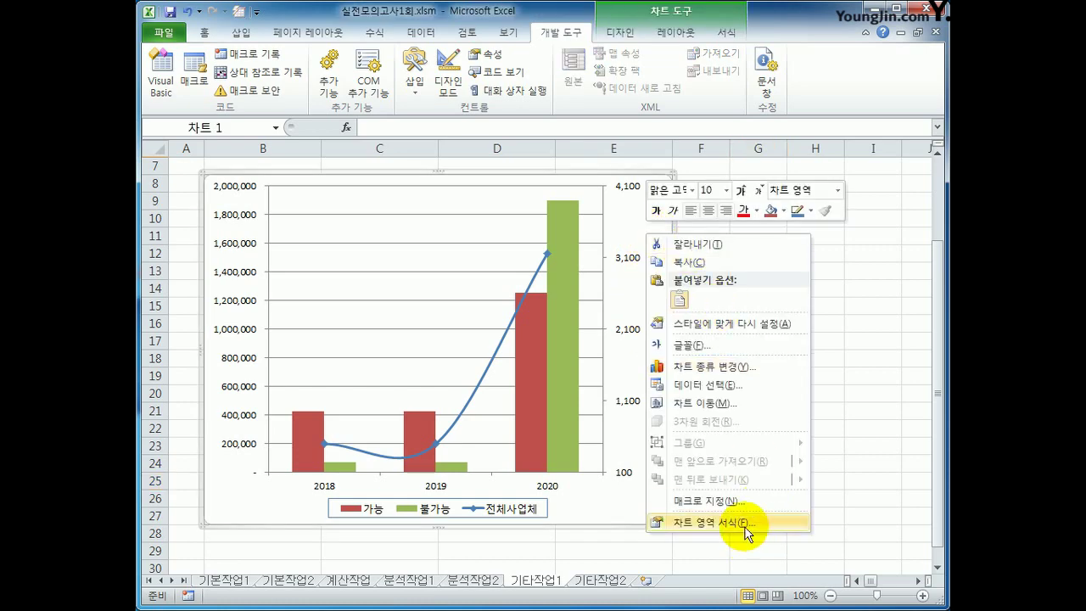
left_click(744, 530)
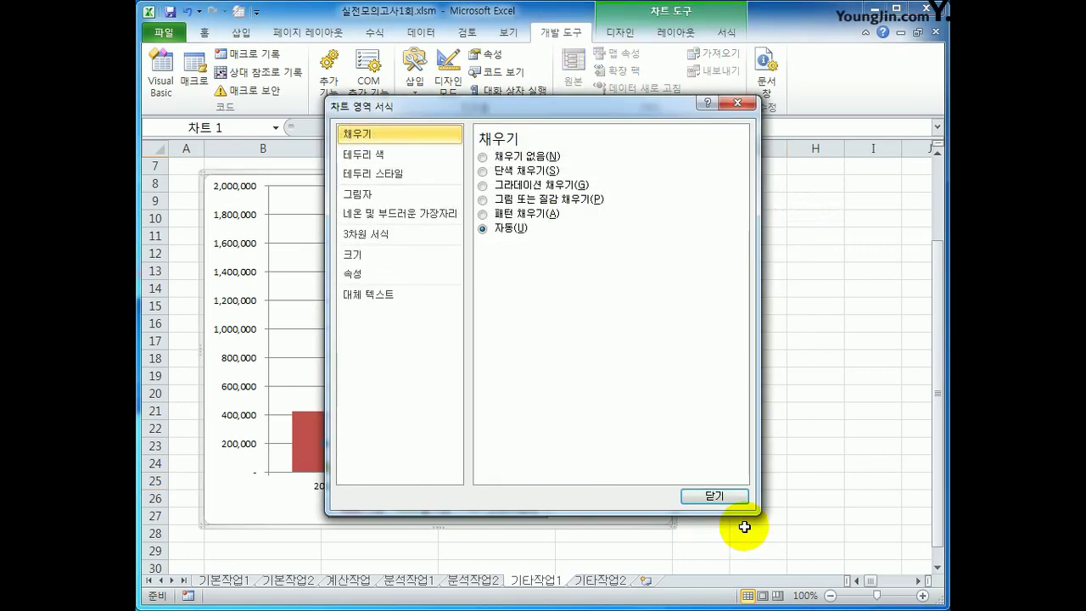
left_click(383, 198)
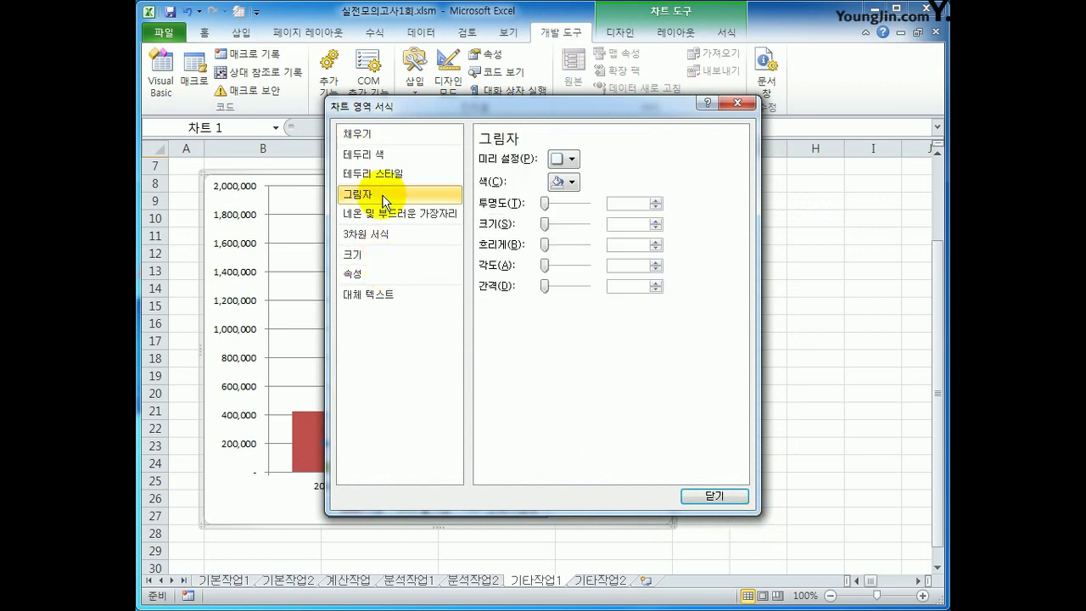
left_click(564, 159)
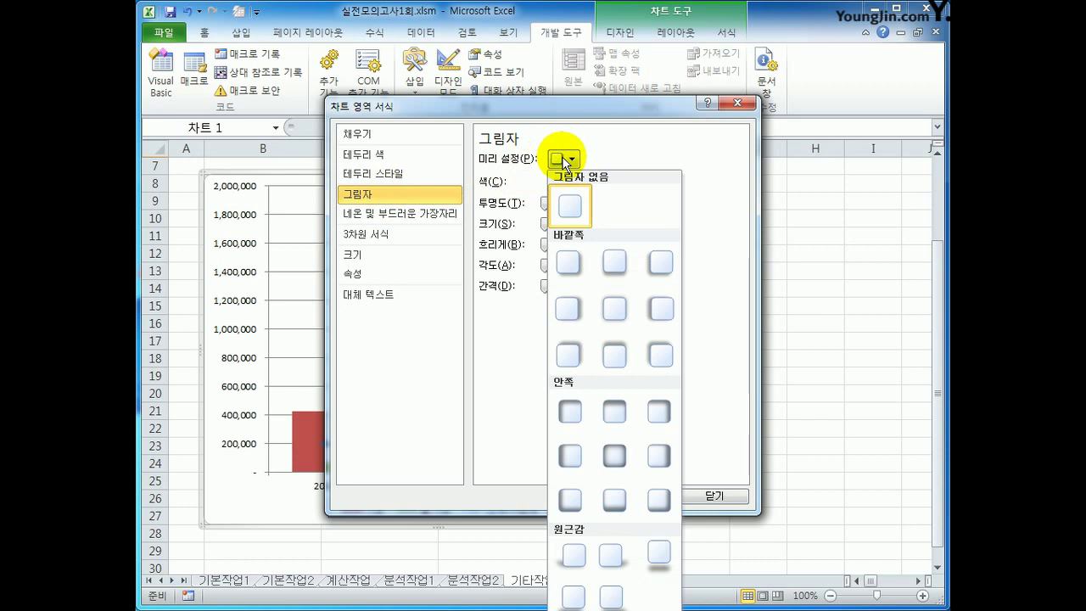
left_click(567, 261)
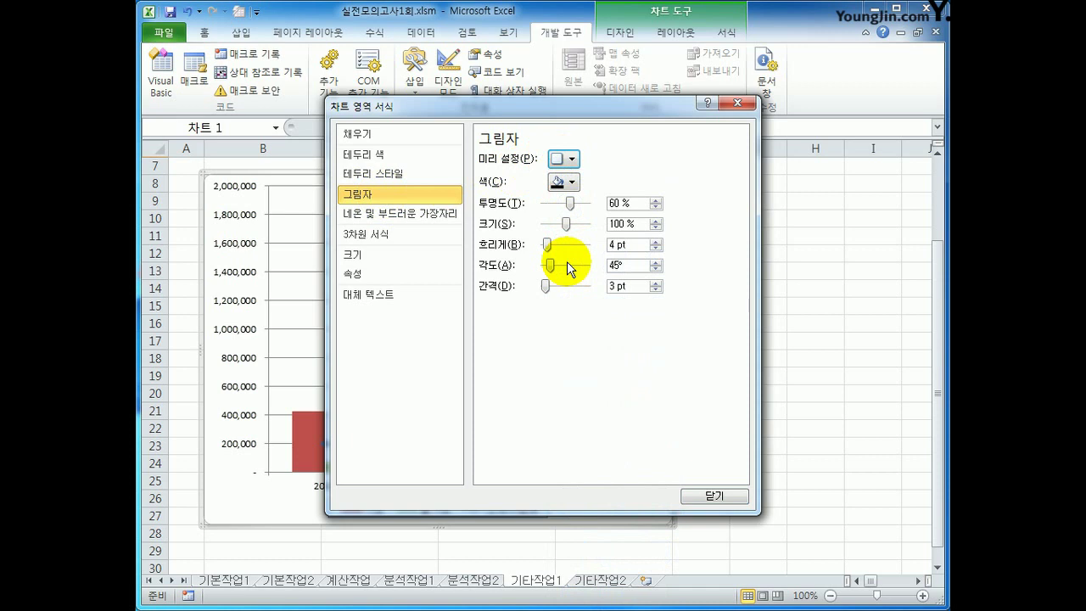
left_click(382, 174)
left_click(541, 319)
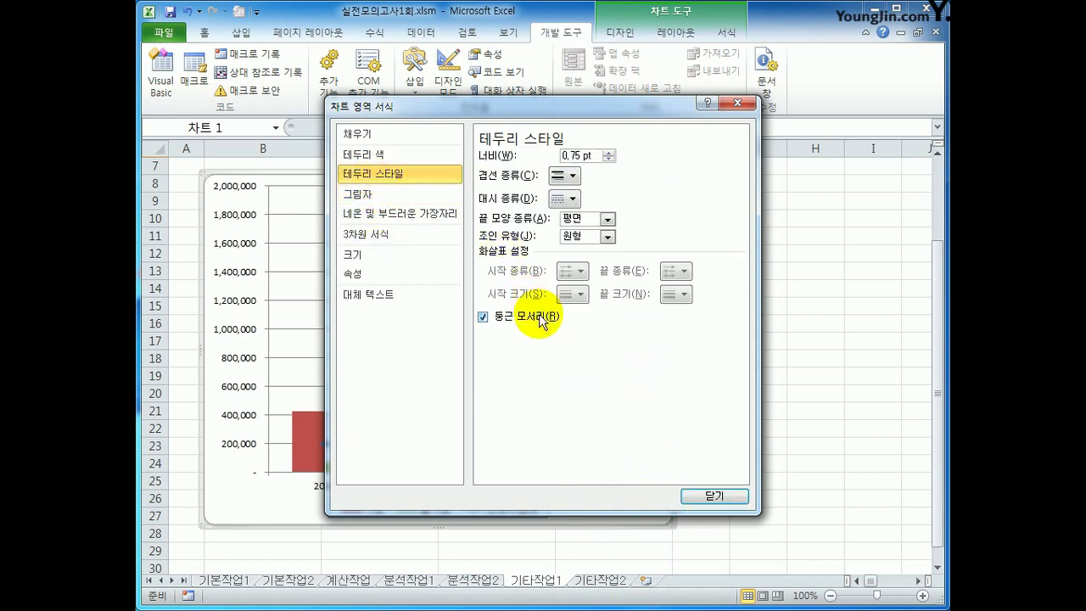
left_click(711, 497)
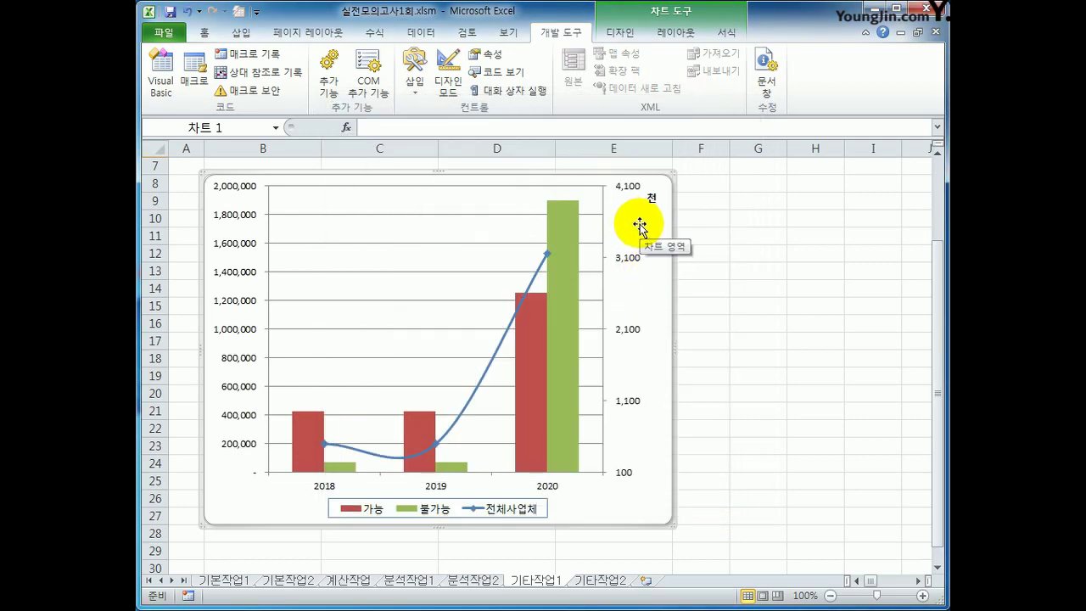
Step: Set the chart area's font to 굴림 at size 10 and deselect the chart
left_click(205, 34)
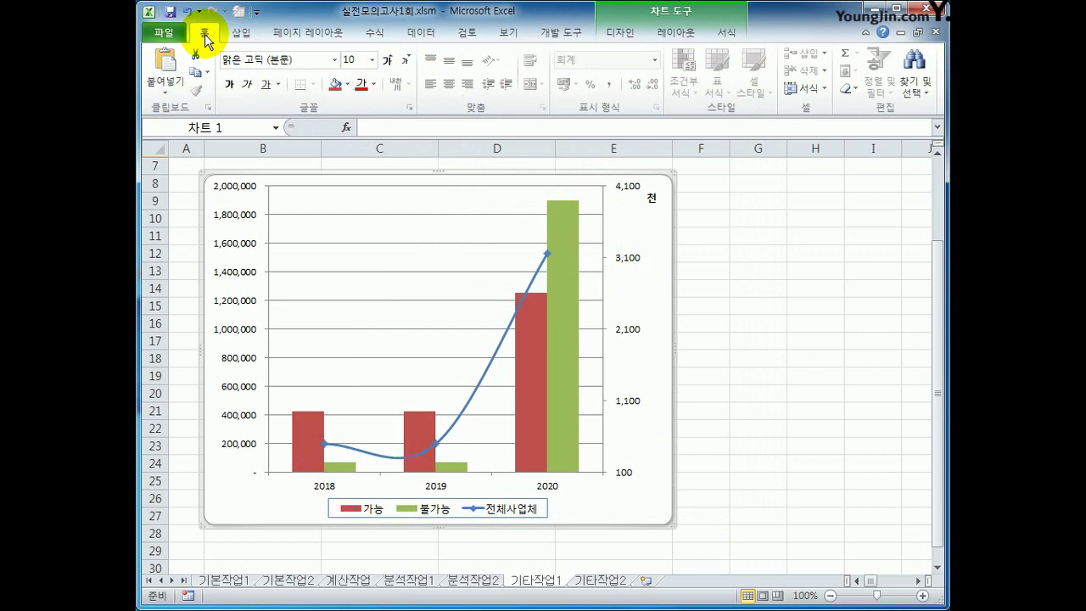
left_click(335, 59)
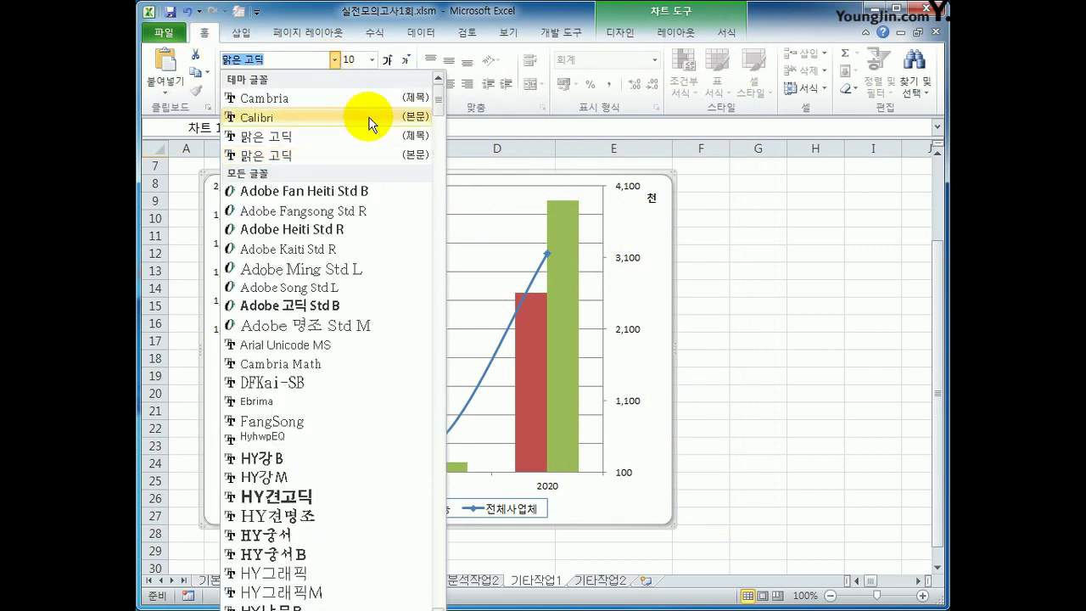
left_click_drag(441, 109, 431, 206)
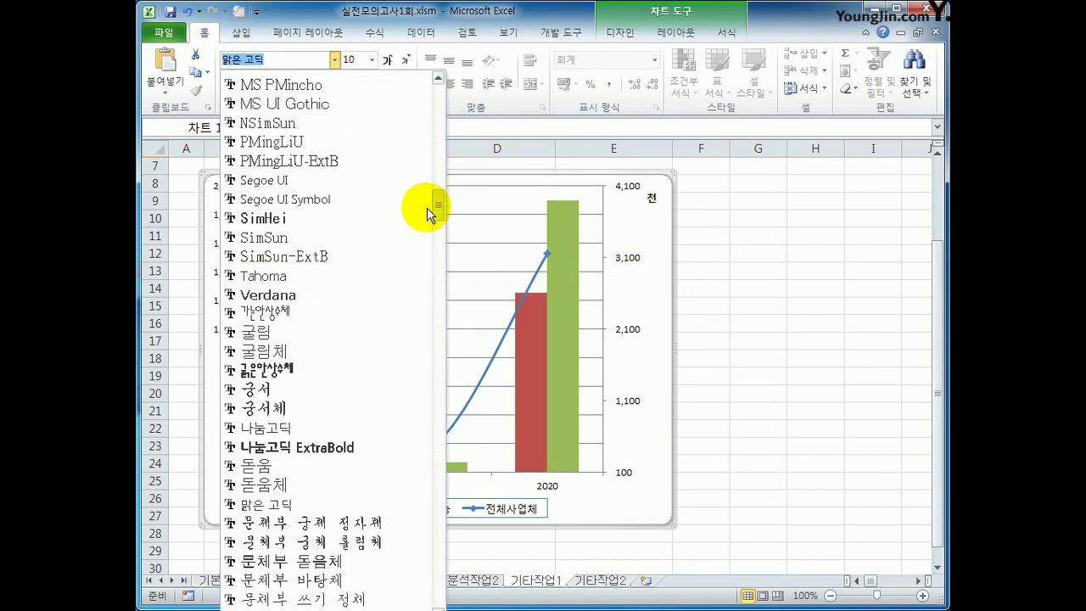
left_click(296, 331)
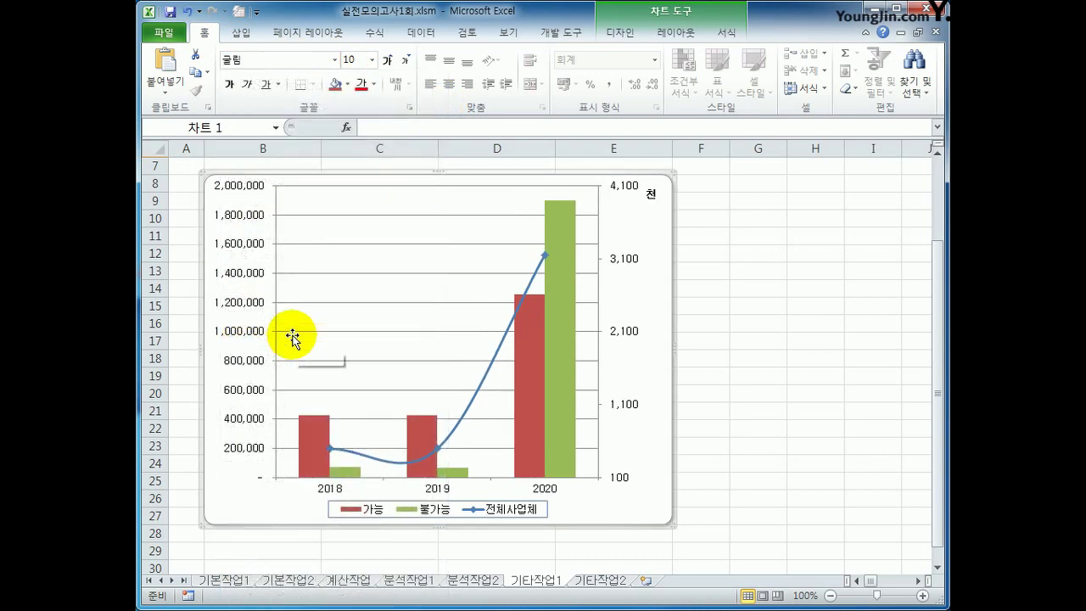
left_click(370, 59)
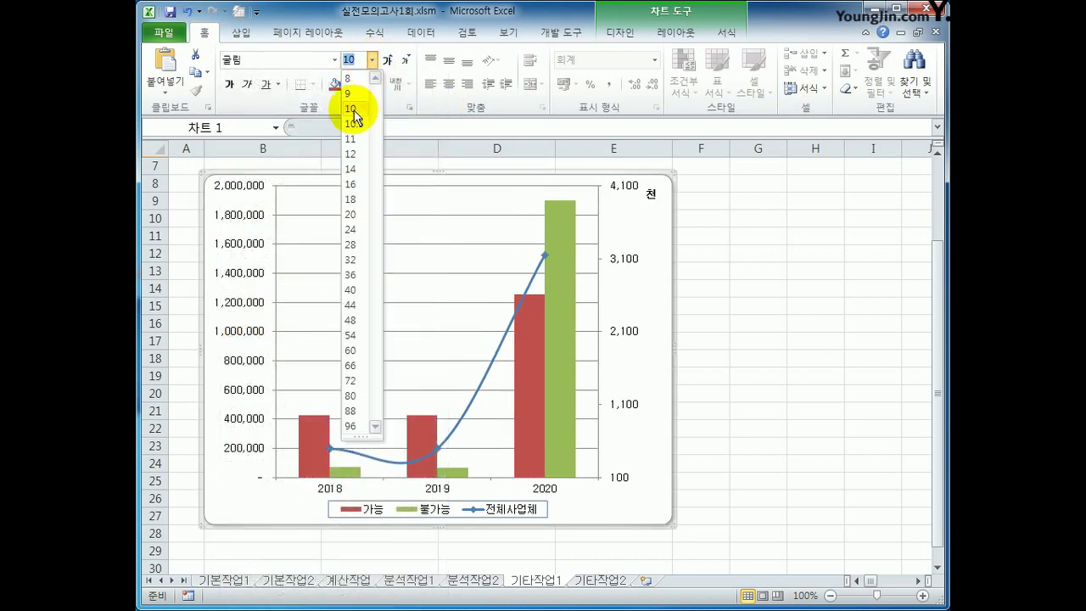
left_click(359, 107)
left_click(746, 377)
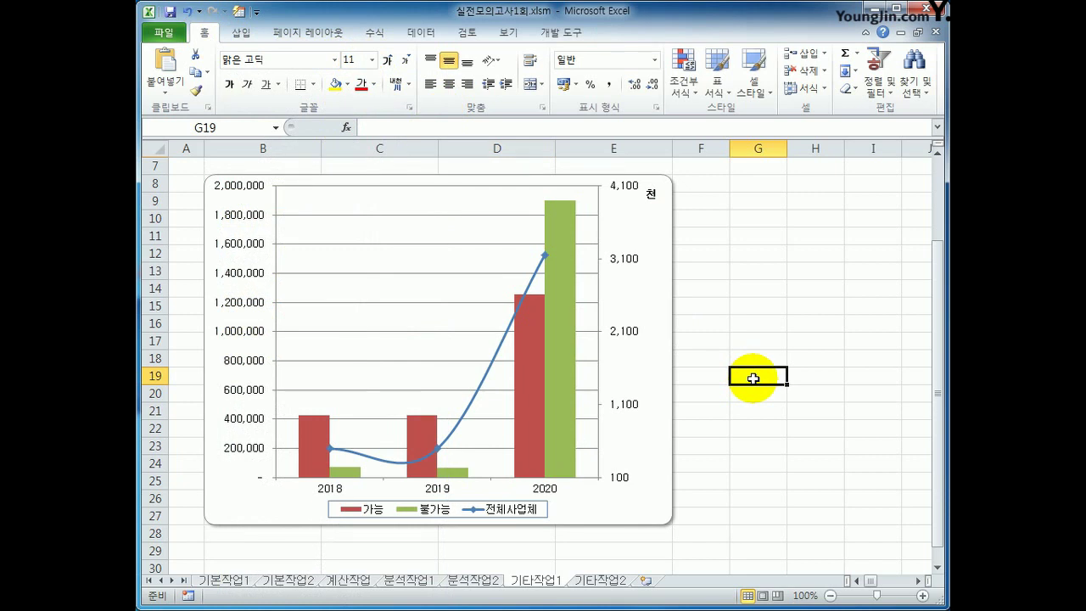
Step: On the 기타작업2 sheet, turn on design mode and open the click event procedure of the 게임검색 button
left_click(609, 581)
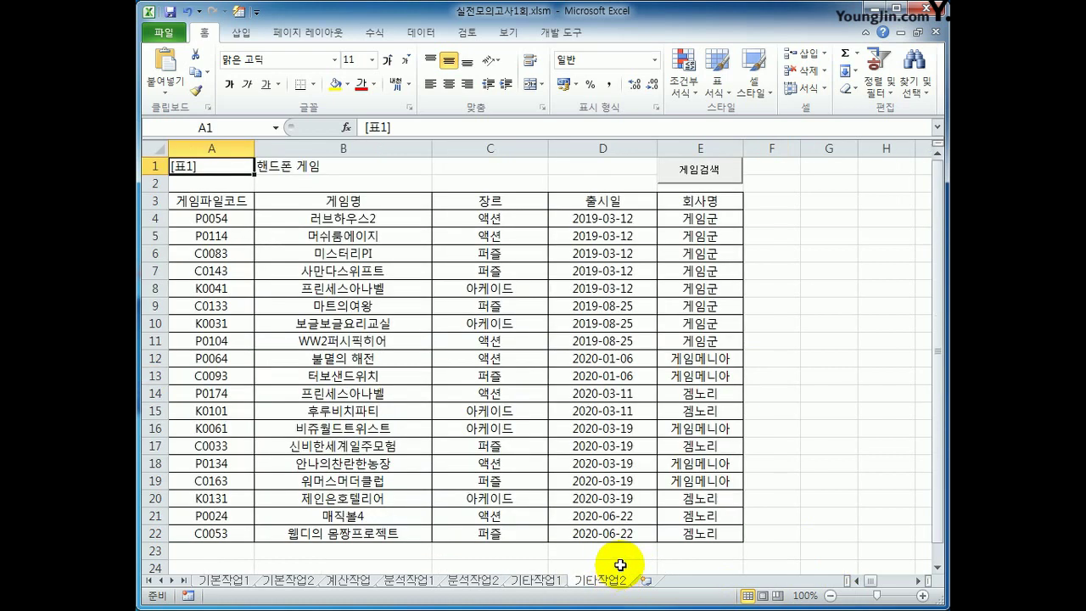
left_click(701, 175)
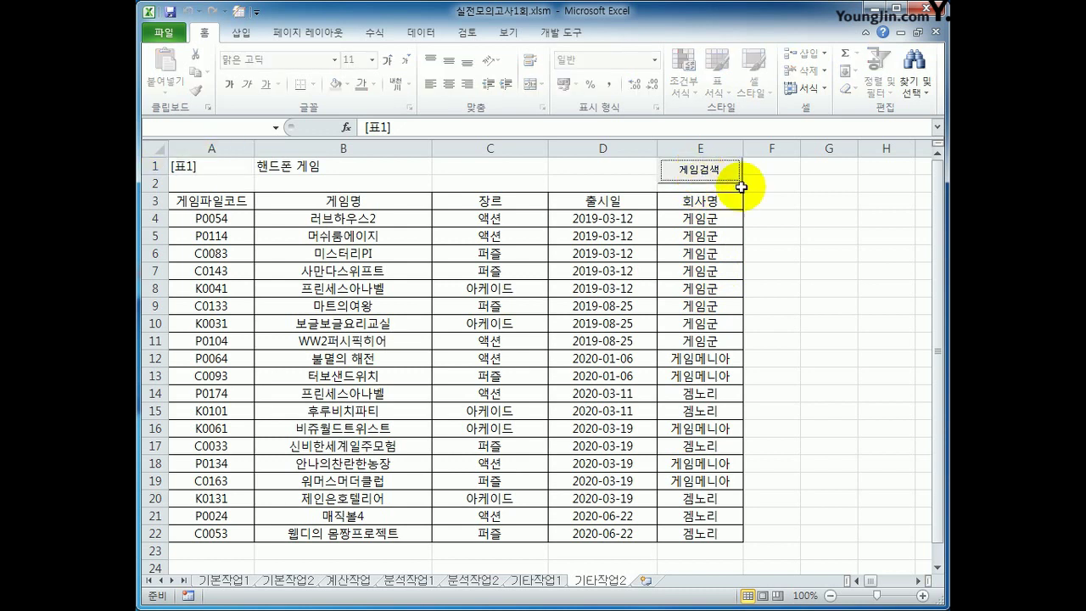
left_click(805, 202)
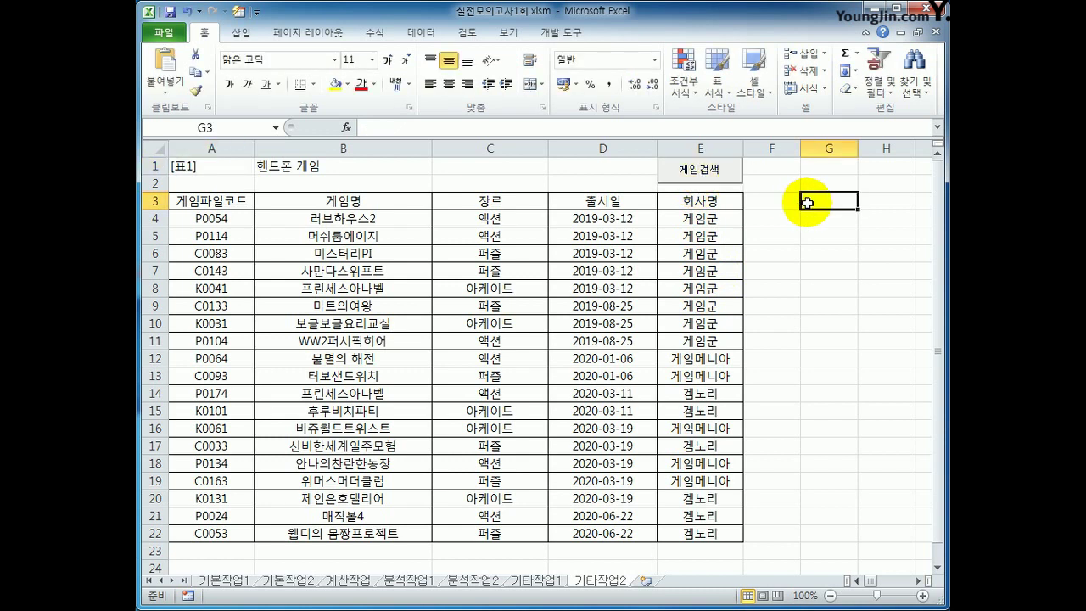
left_click(543, 32)
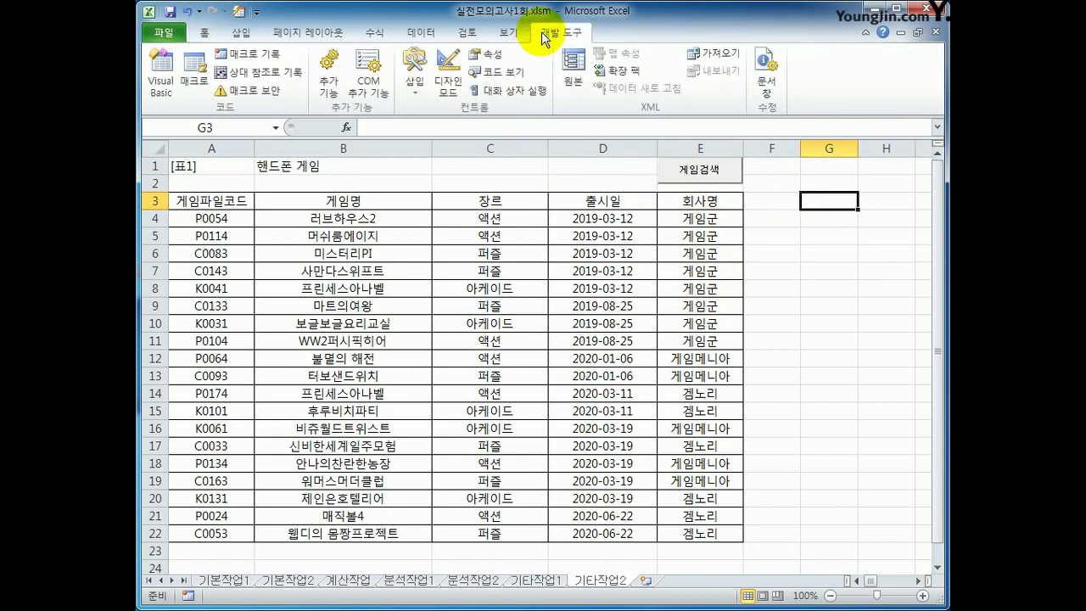
left_click(447, 85)
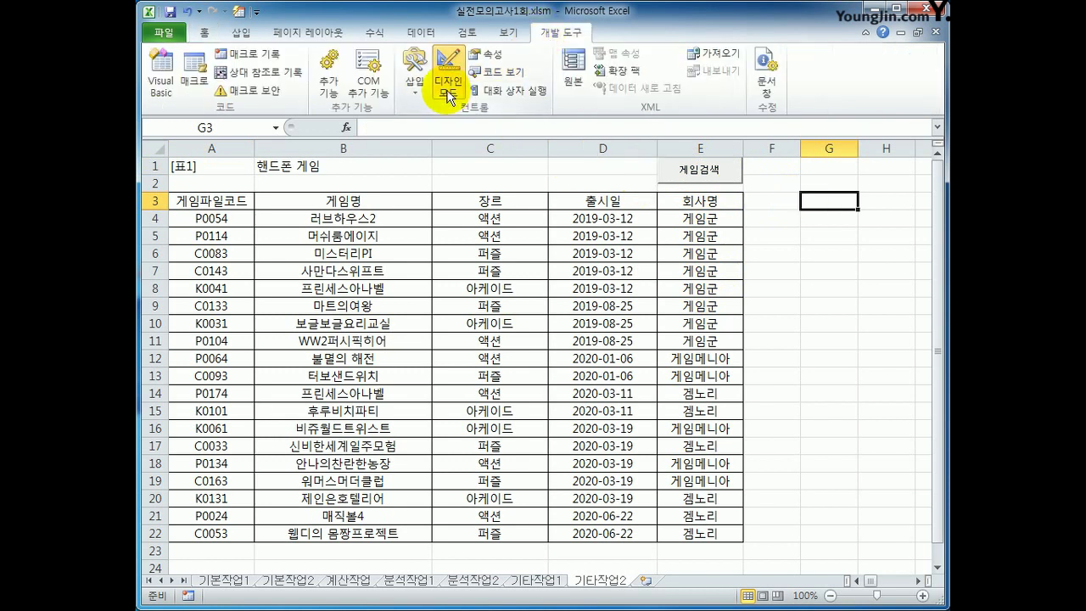
left_click(681, 169)
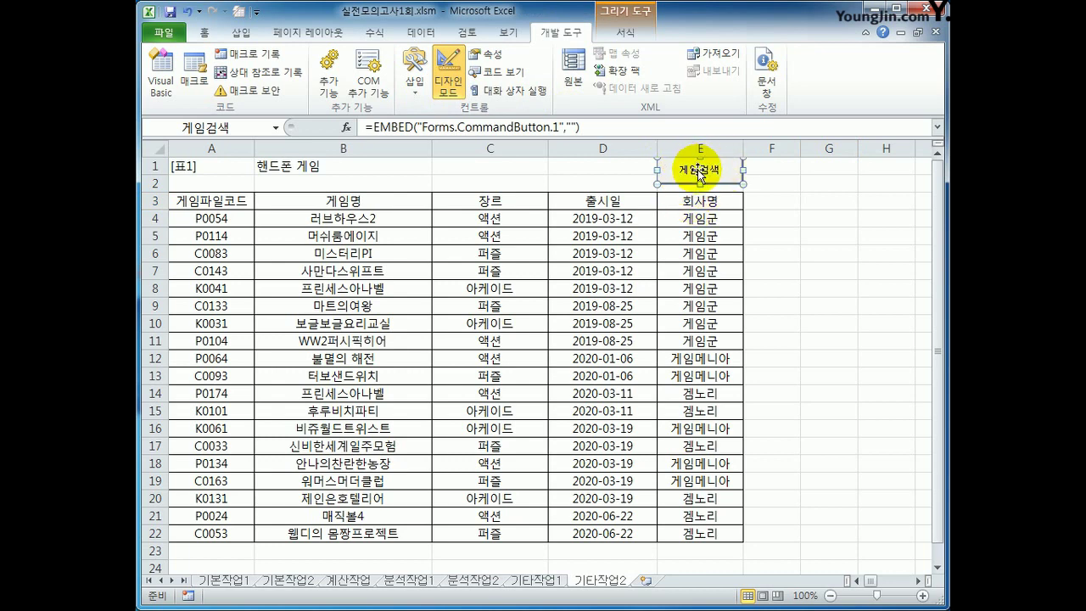
double_click(699, 174)
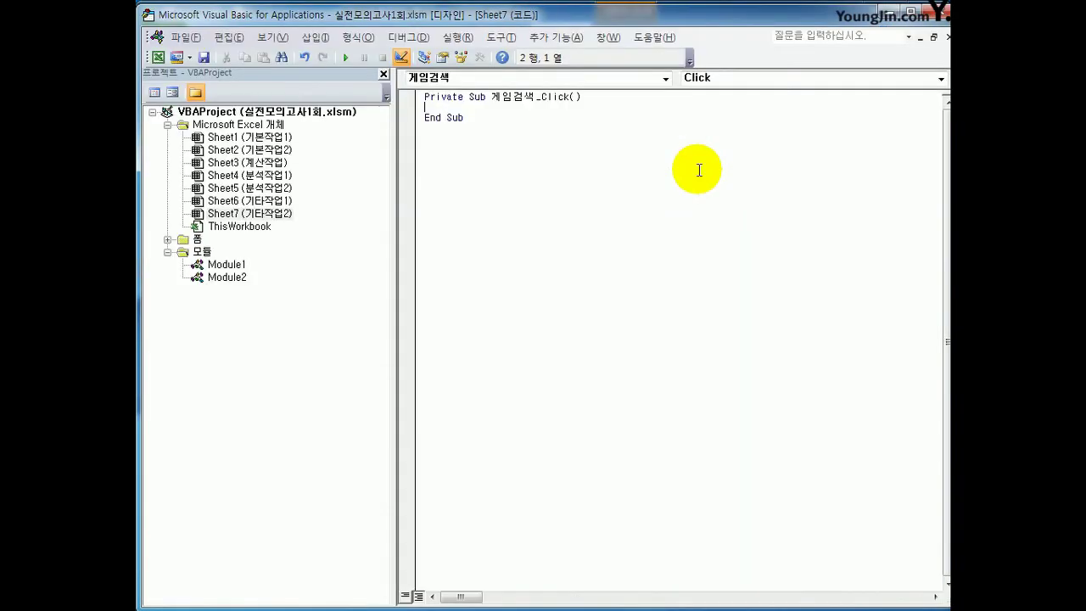
Step: Enter the statement 게임검색화면.Show in the 게임검색_Click procedure
key("Tab")
type("게임검색호")
type("면")
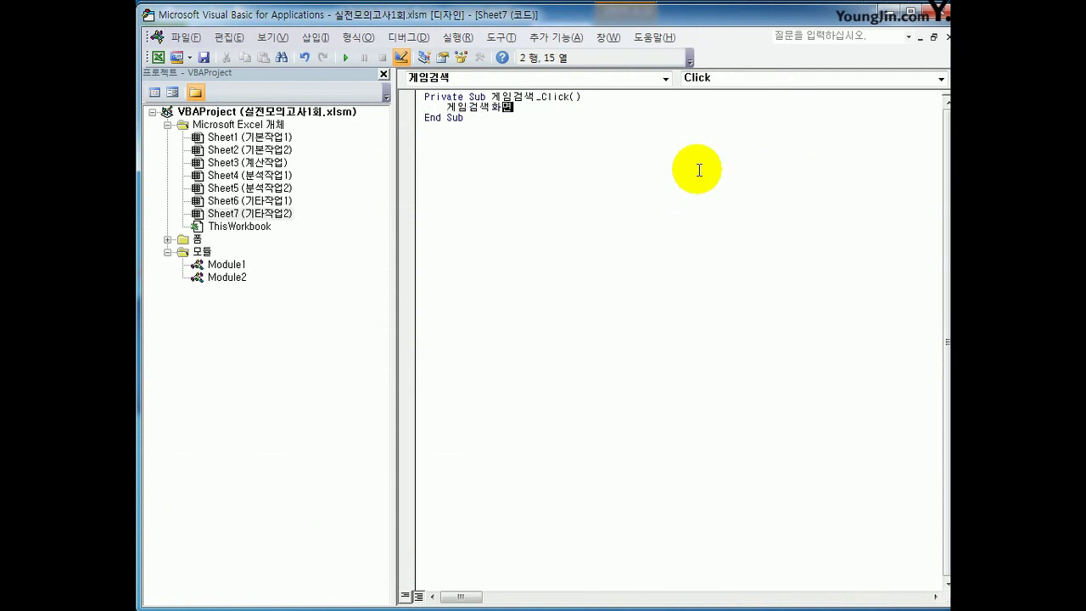
type(".sho")
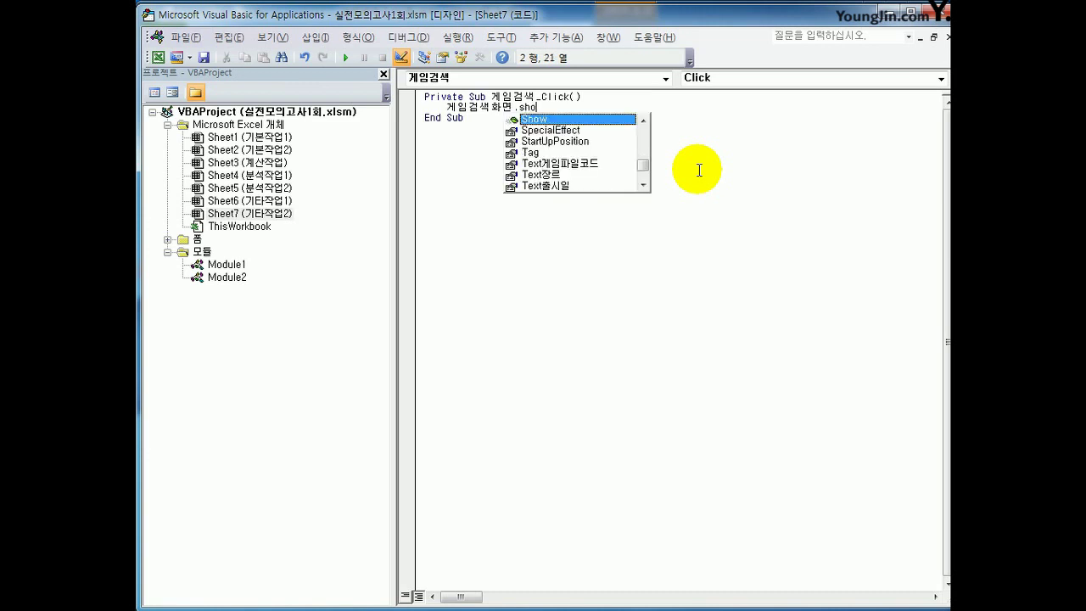
key("Tab")
left_click(708, 181)
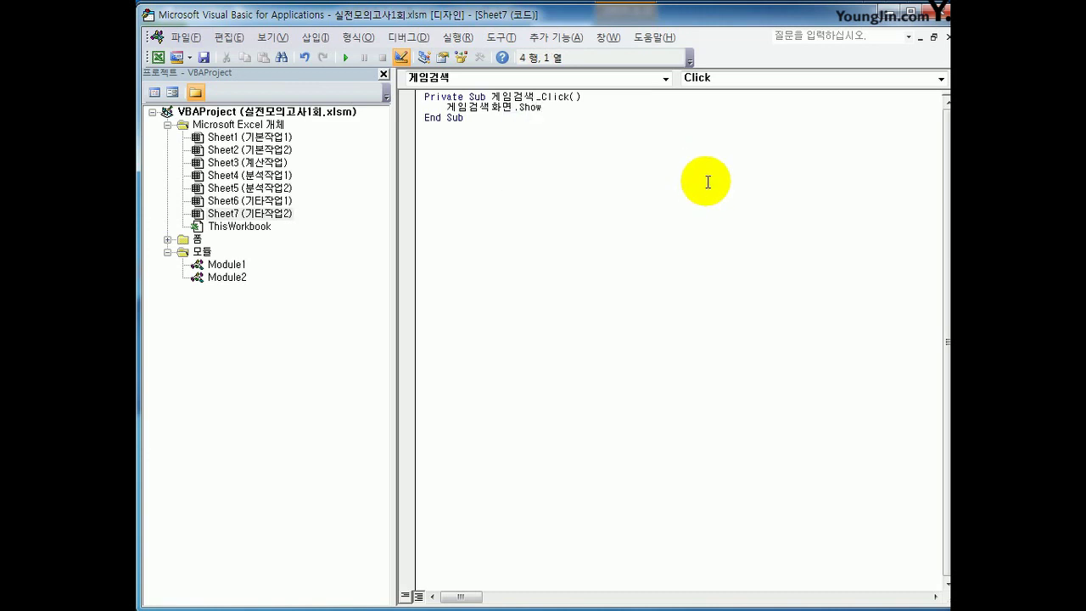
Step: Open the code of the 게임검색화면 form and add a UserForm Initialize event procedure
left_click(167, 239)
left_click(229, 254)
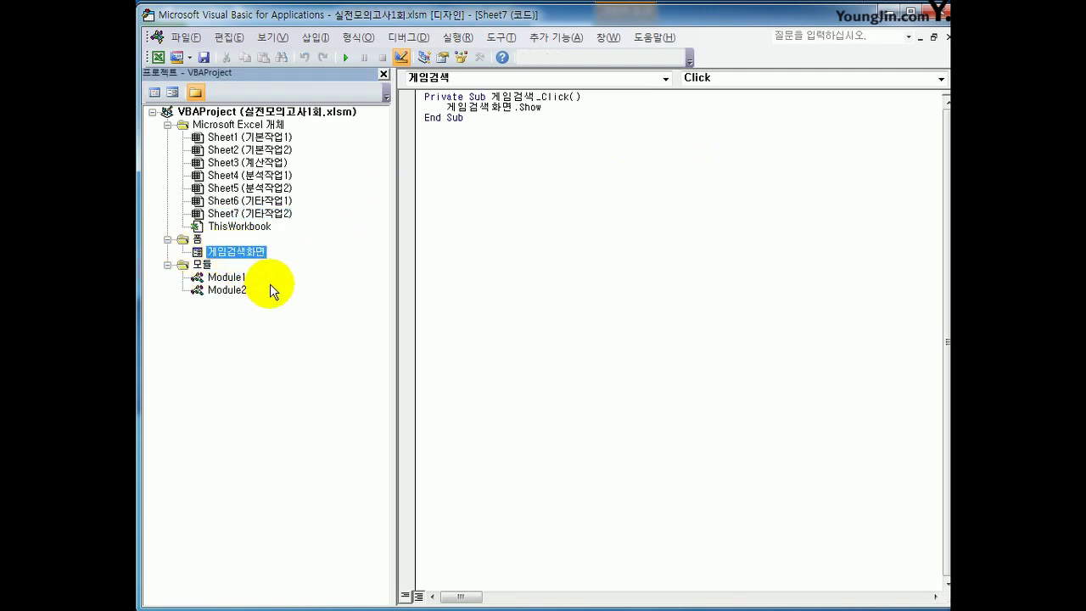
left_click(153, 92)
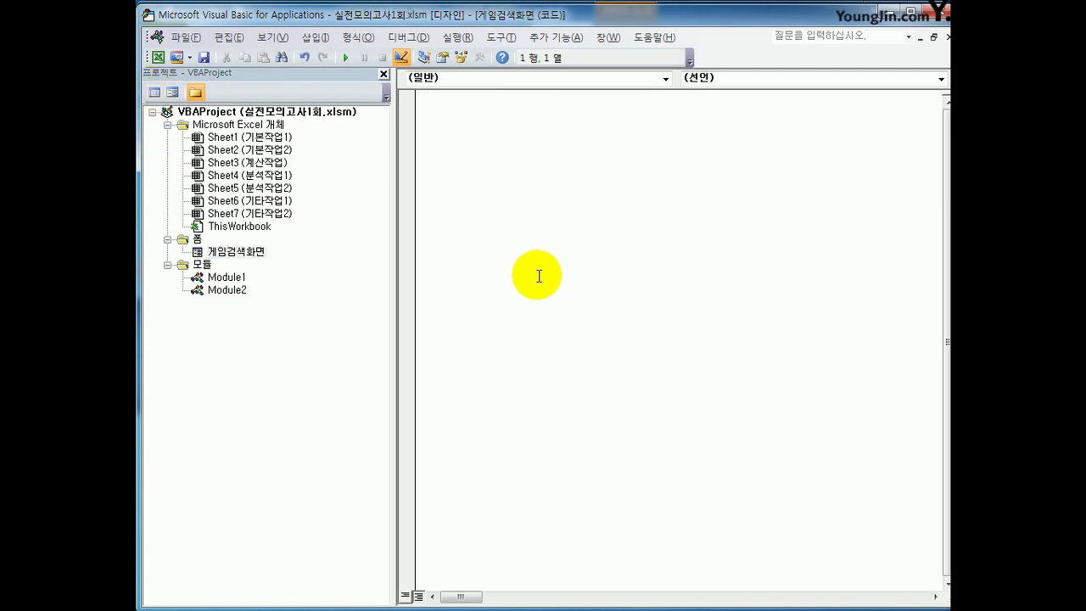
left_click(530, 78)
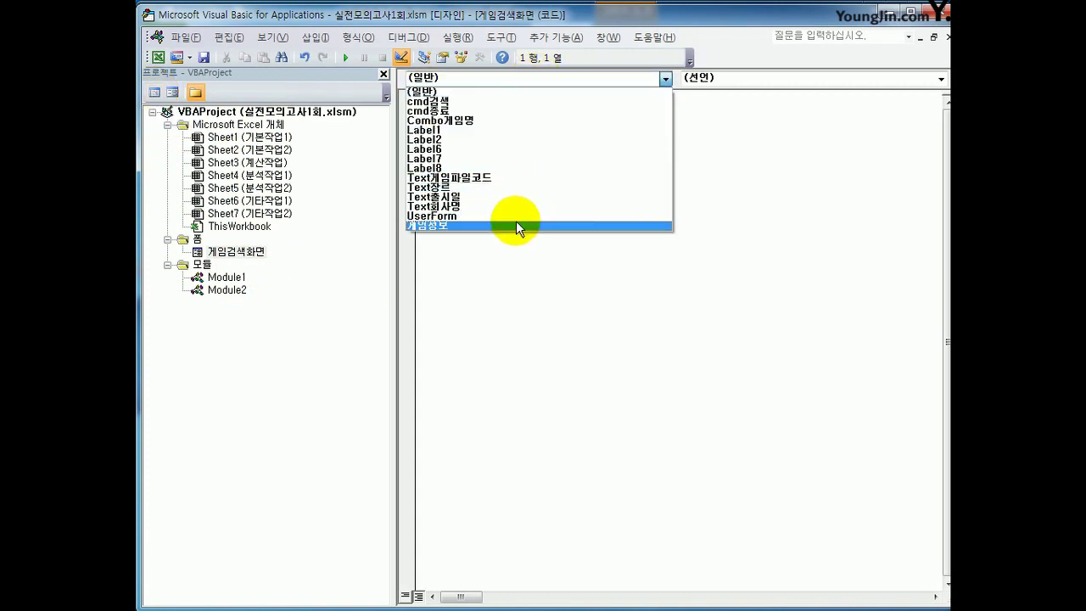
left_click(515, 217)
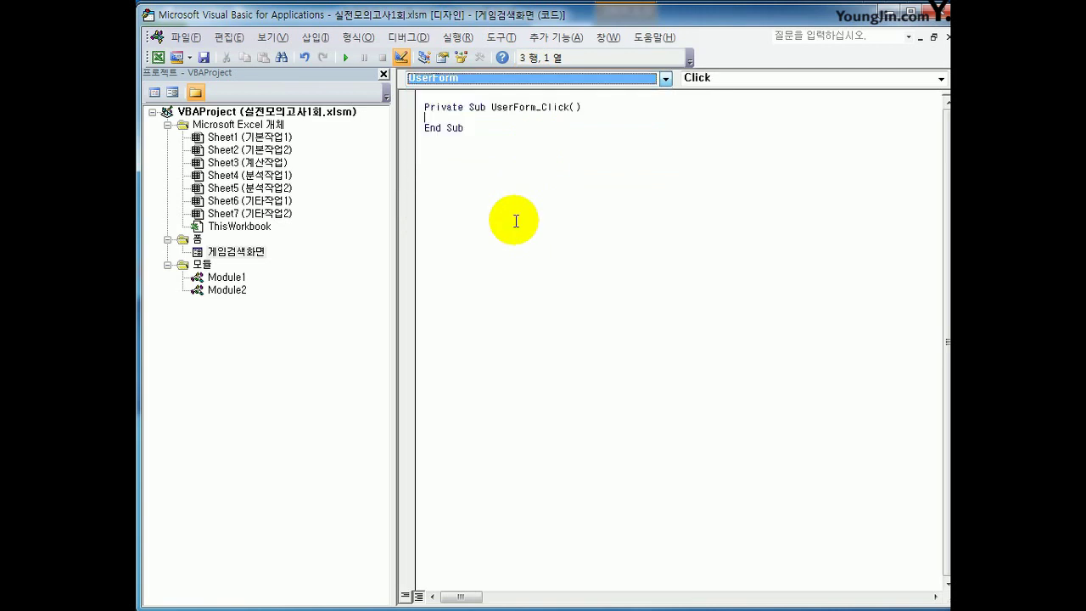
left_click(766, 80)
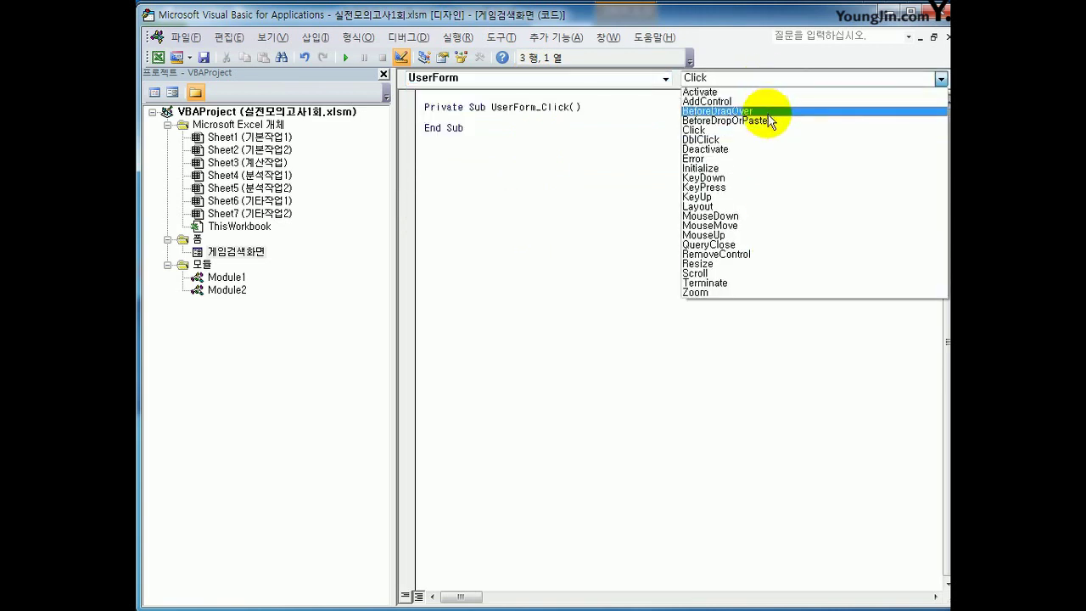
left_click(757, 168)
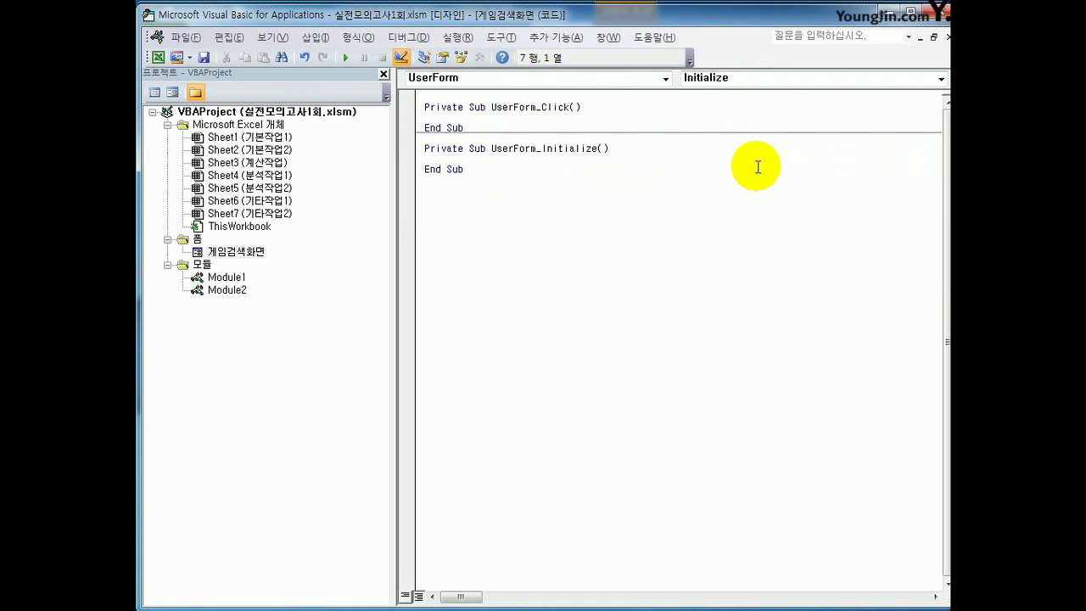
Step: Enter Combo게임명.RowSource = "B4:B22" in the UserForm_Initialize procedure
key("Tab")
type("combo게임머명.")
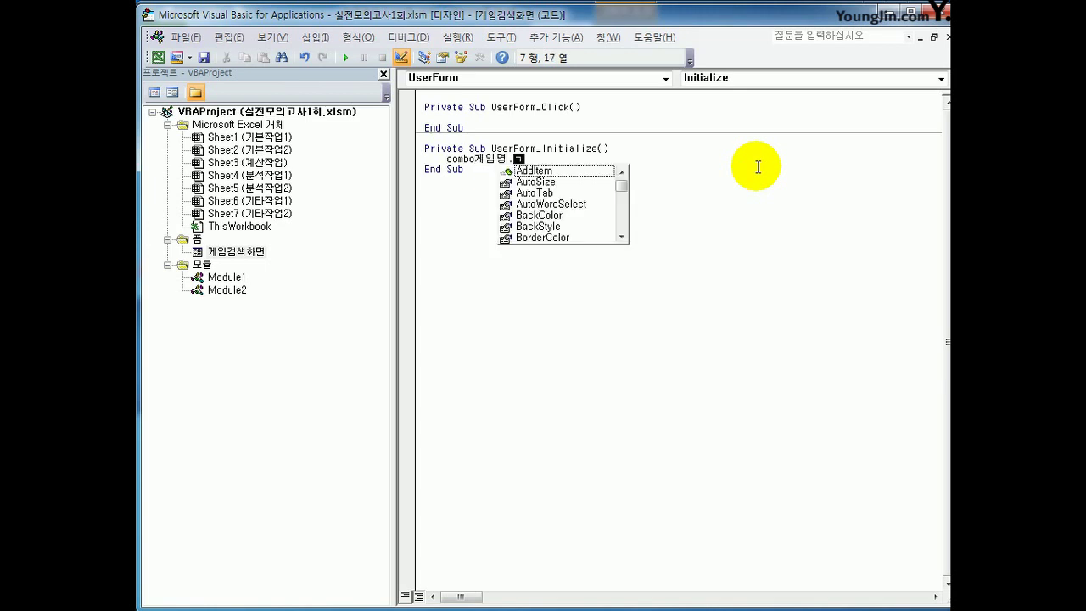
type("row")
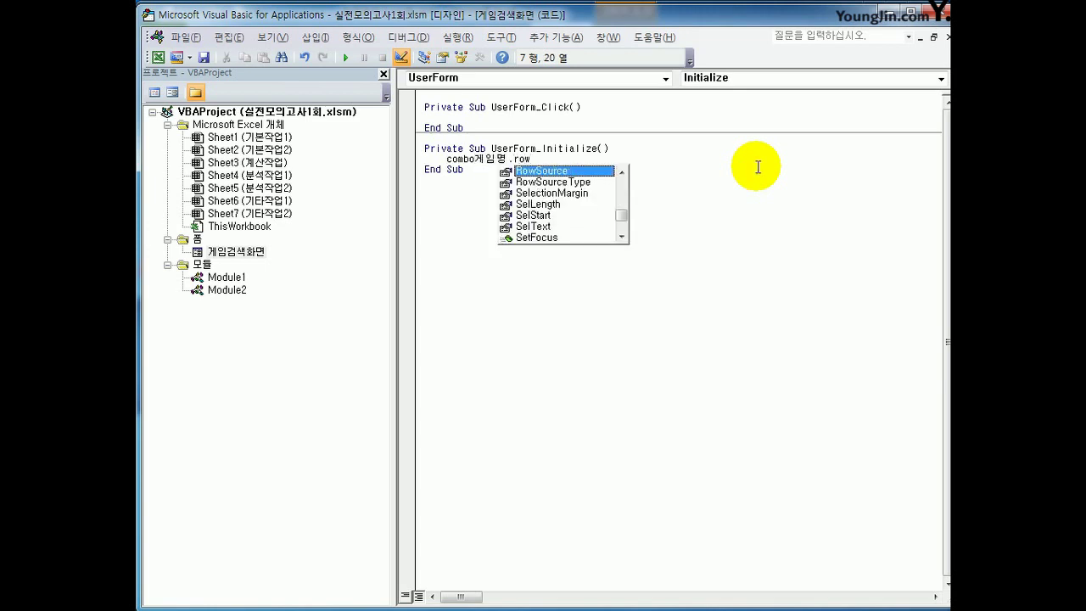
key("Tab")
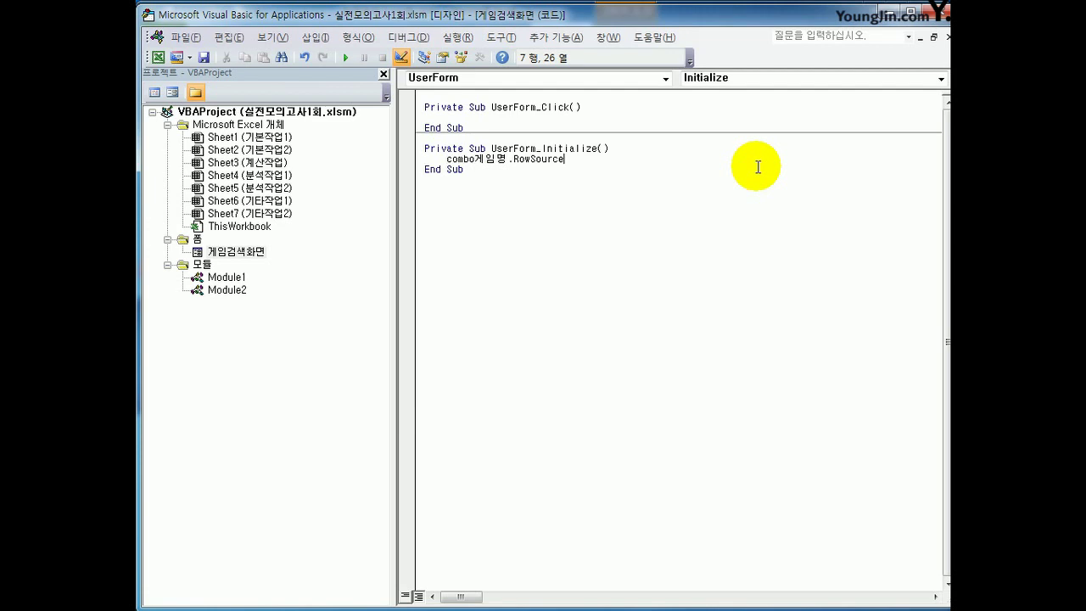
type("=\"B4:B22\"")
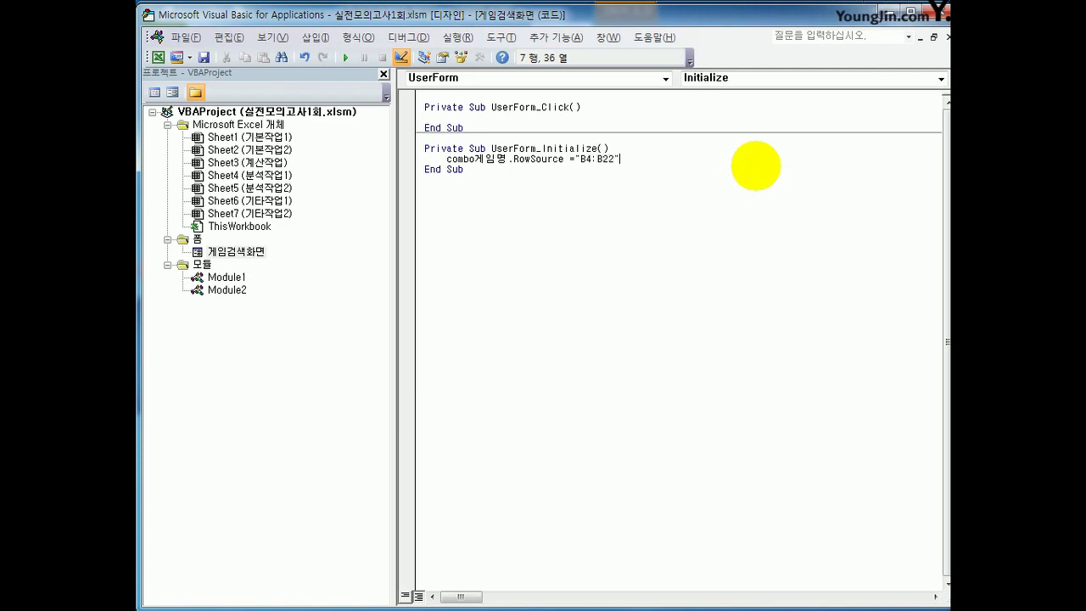
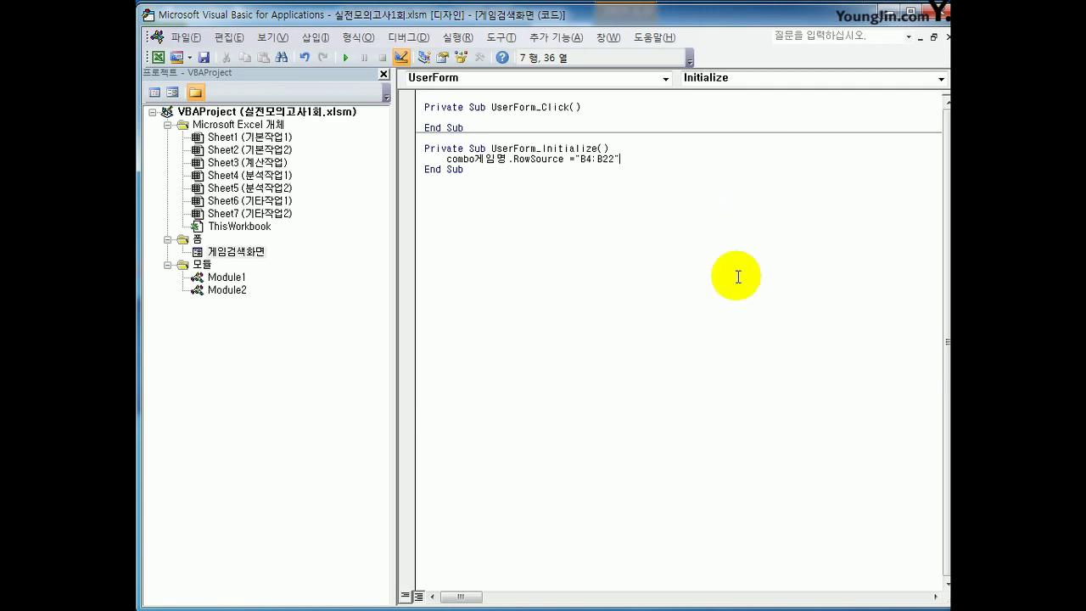
left_click(710, 313)
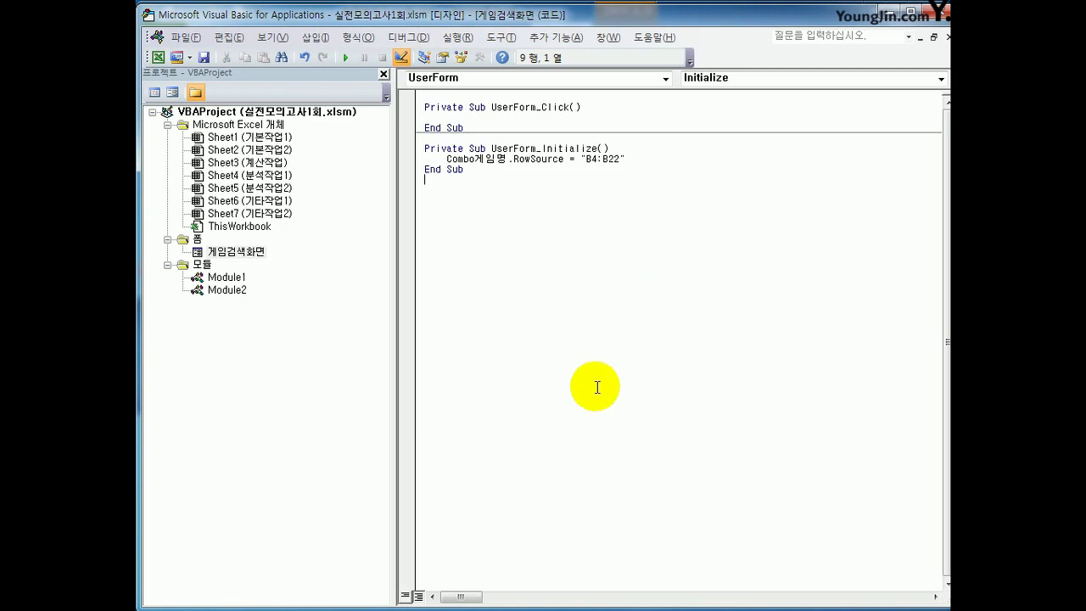
Step: Return to the 기타작업2 sheet, turn off design mode and open the search form with the 게임검색 button
left_click(940, 14)
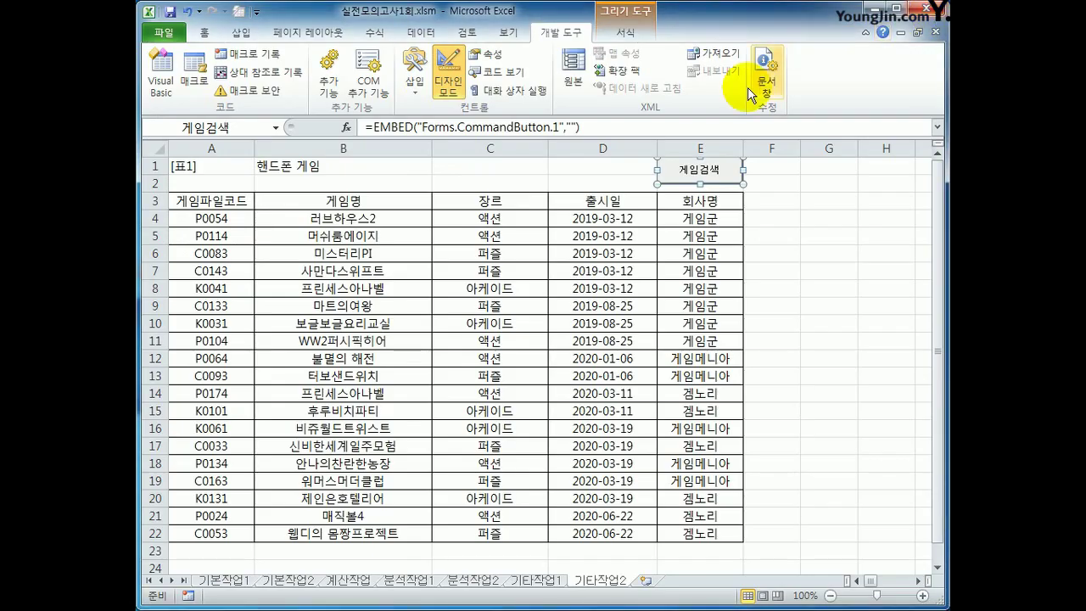
left_click(446, 76)
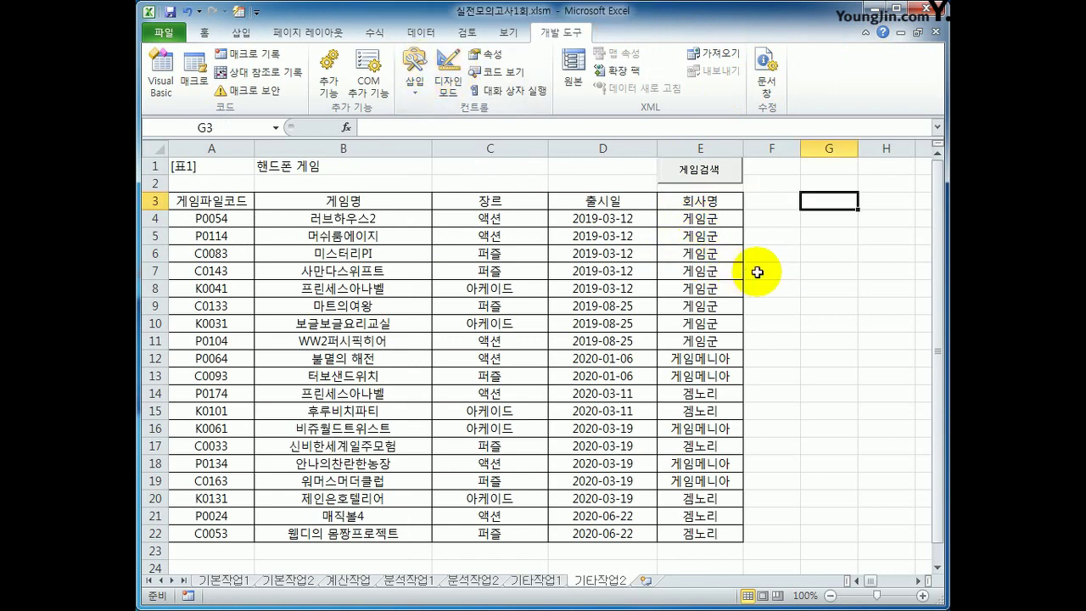
left_click(699, 174)
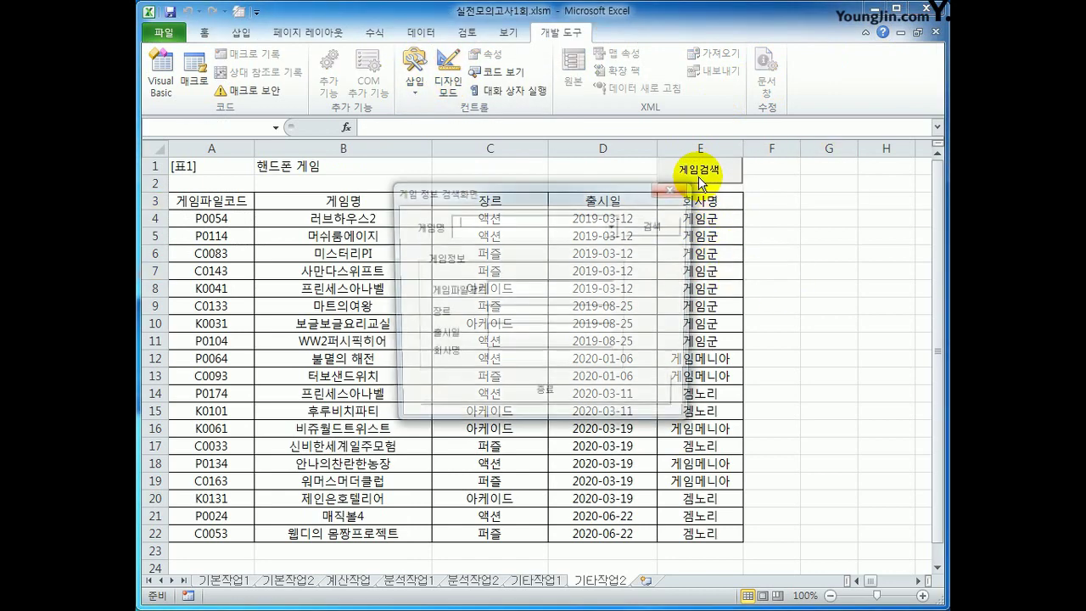
left_click_drag(598, 188, 738, 225)
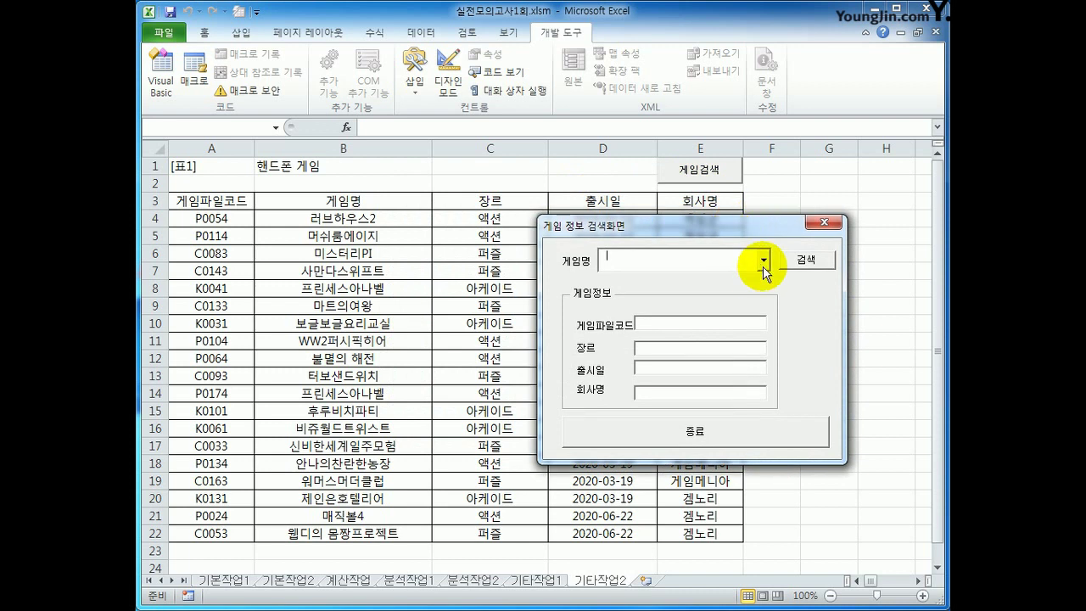
Step: Test the form by choosing 러브하우스2 in the 게임명 list and running the search, and close the form
left_click(762, 260)
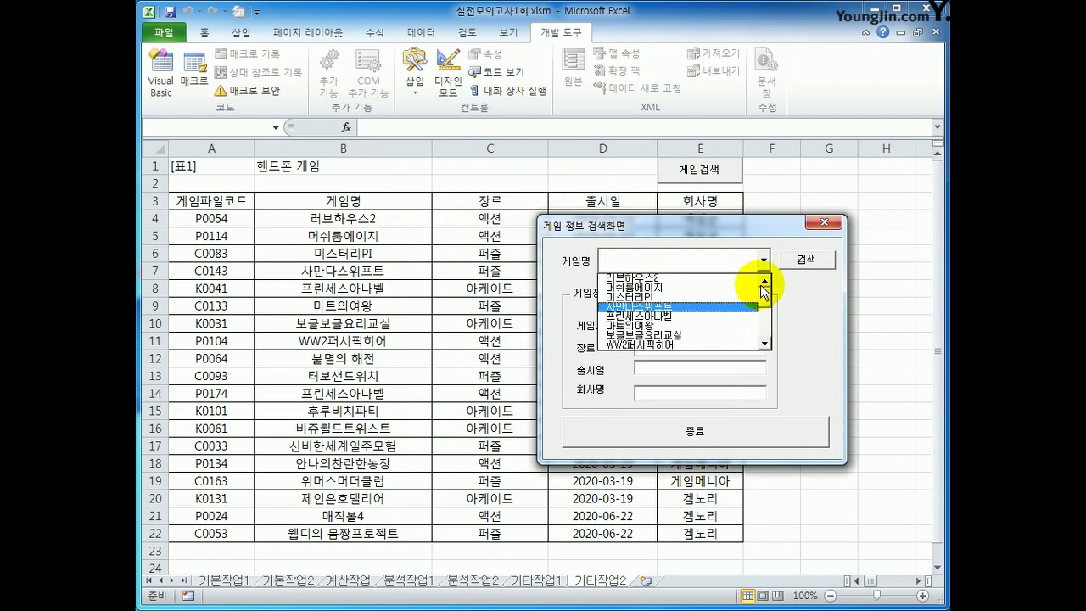
left_click(690, 279)
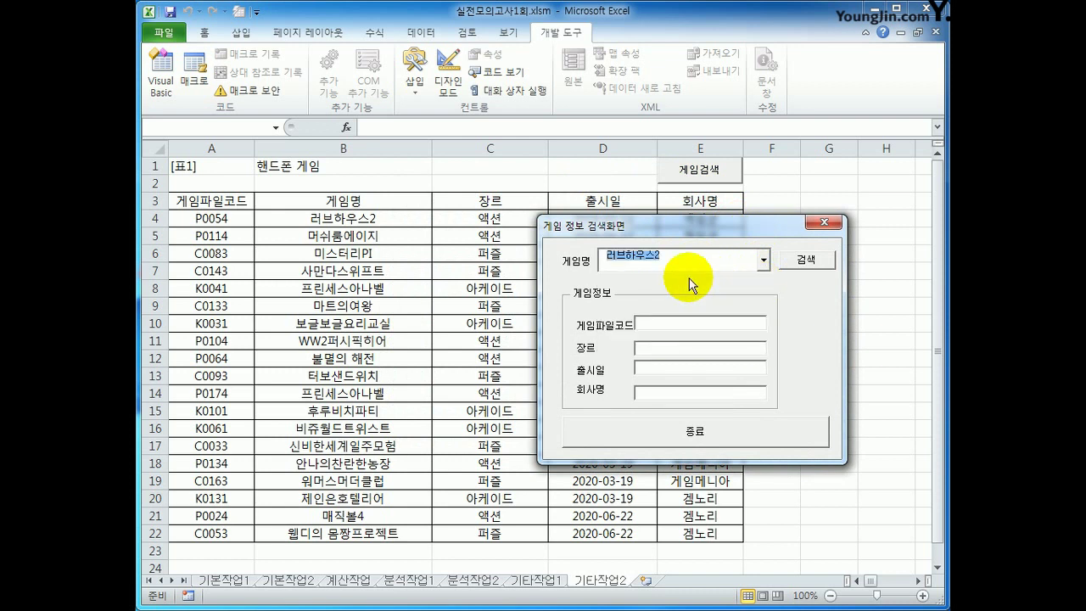
left_click(810, 263)
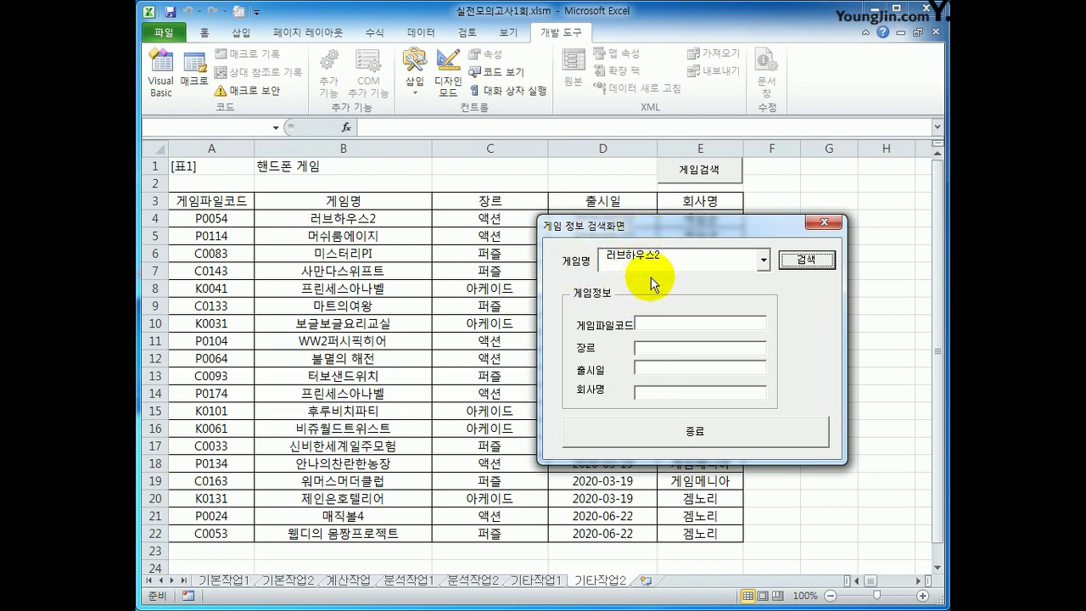
left_click(764, 261)
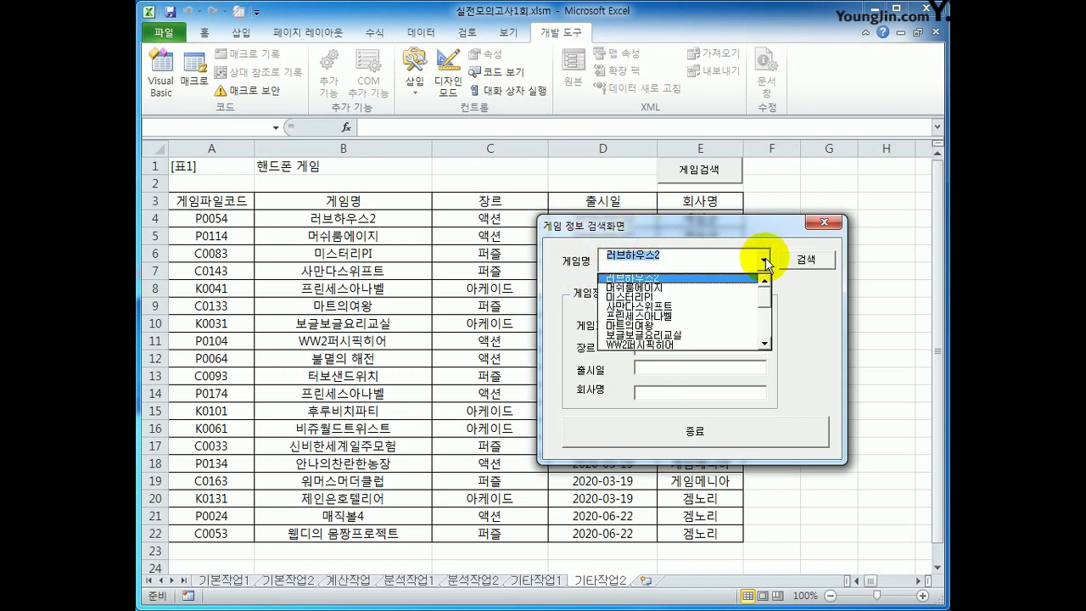
left_click(719, 280)
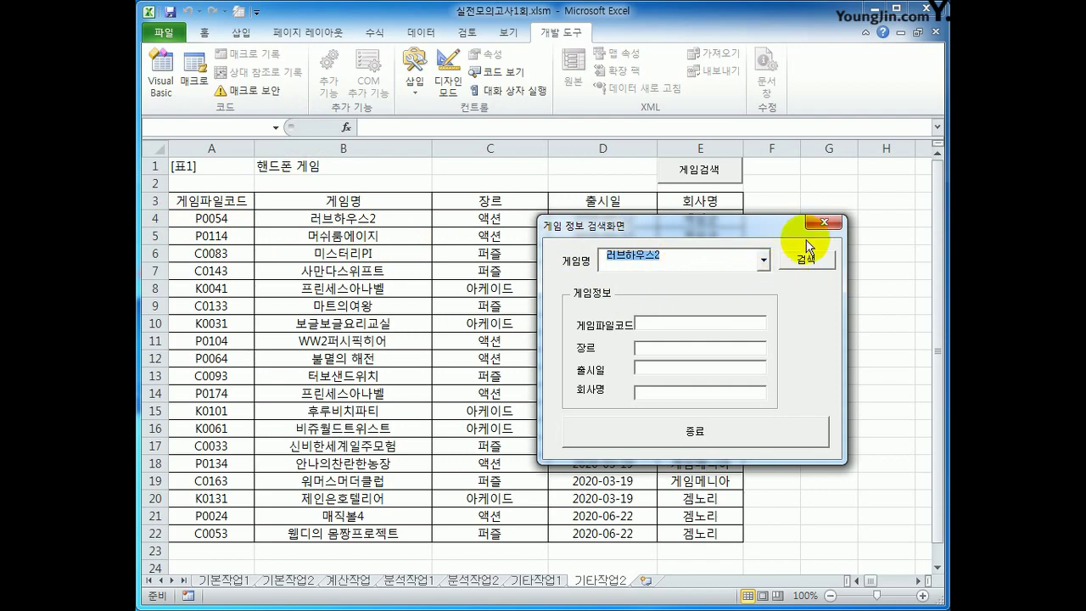
left_click(823, 224)
left_click(827, 251)
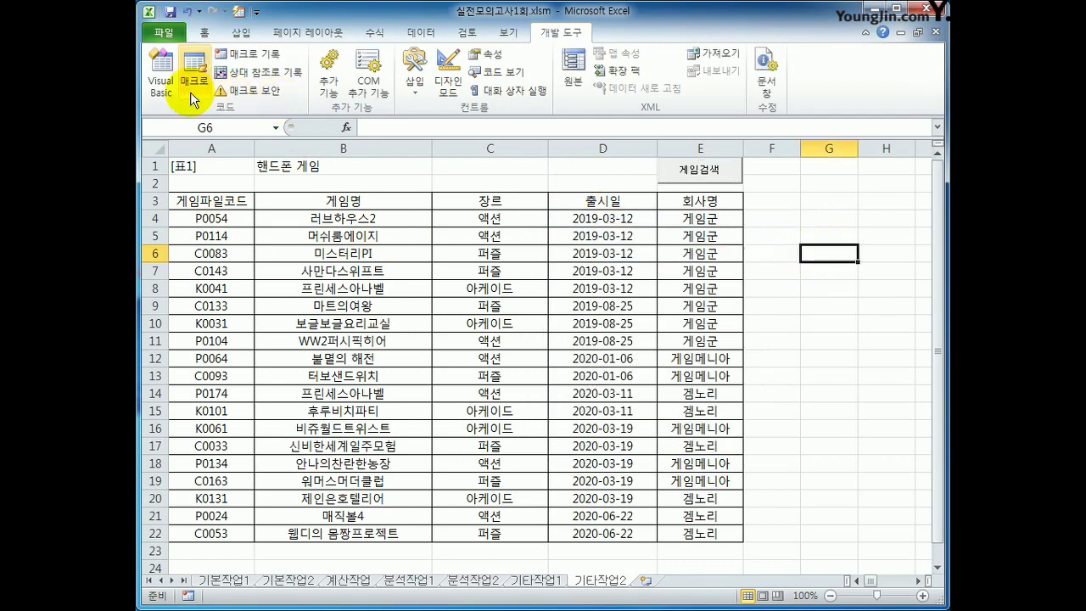
Step: Go back to the code of the 게임검색화면 form and add a Click event procedure for cmd검색
left_click(160, 77)
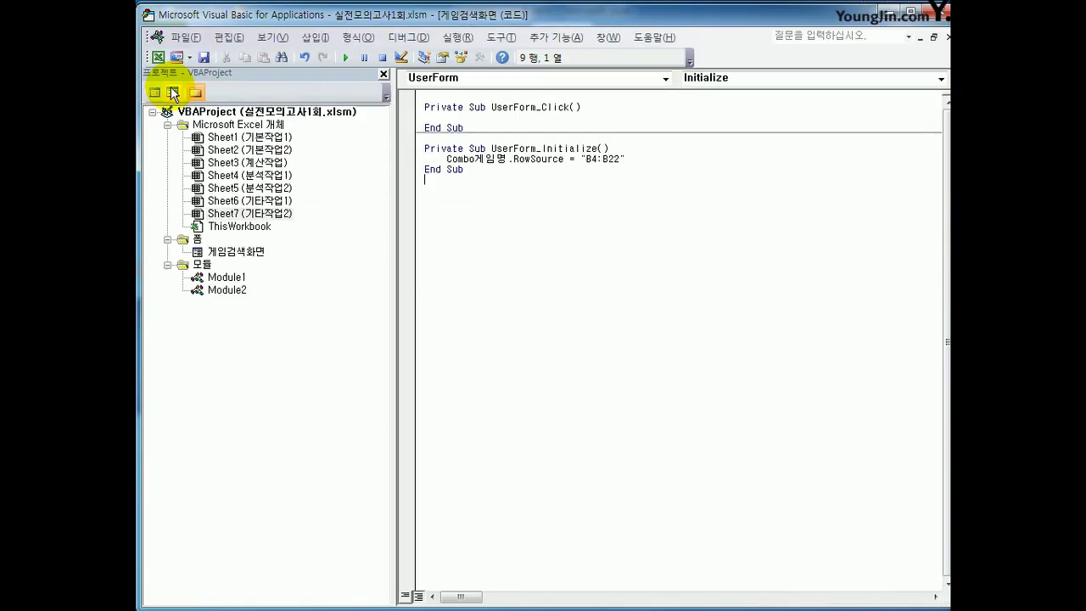
left_click(564, 77)
left_click(557, 103)
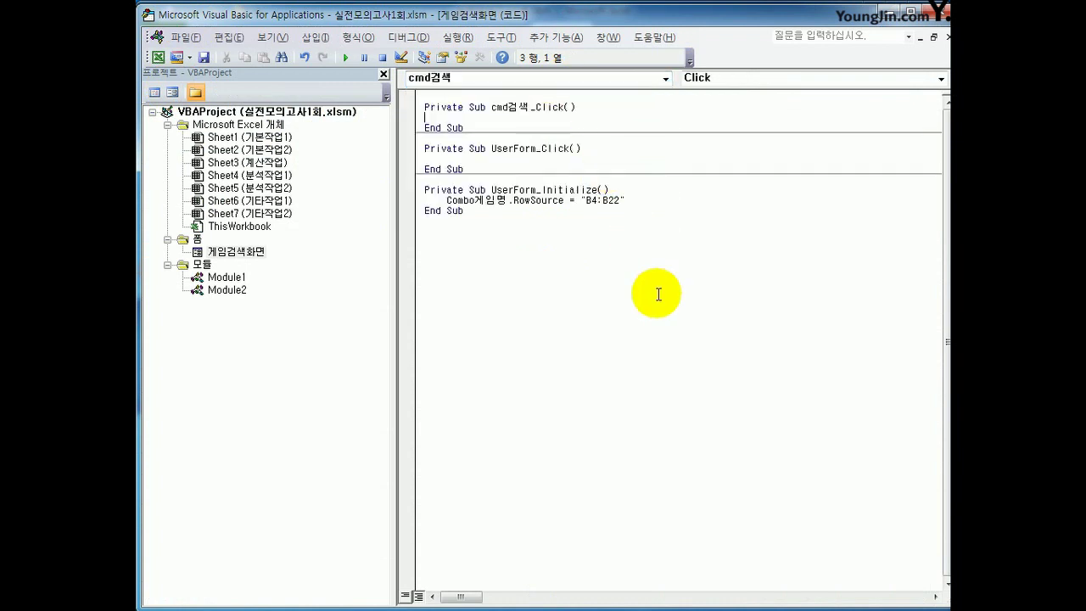
Step: Enter Combo게임명.ListIndex 4 on a new line in the cmd검색_Click procedure
key("Return")
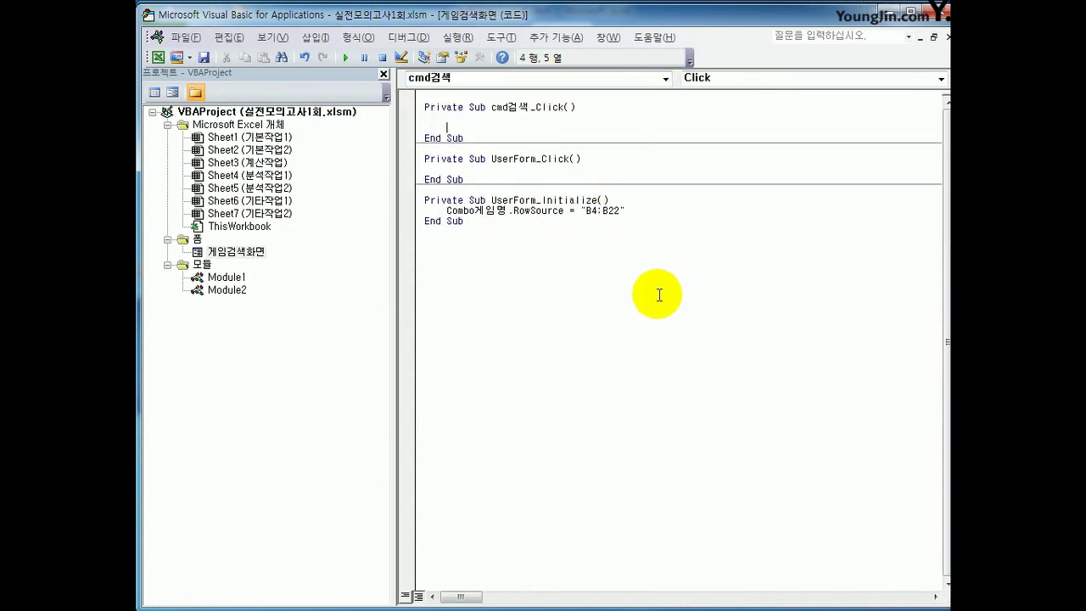
type("combo게임명.")
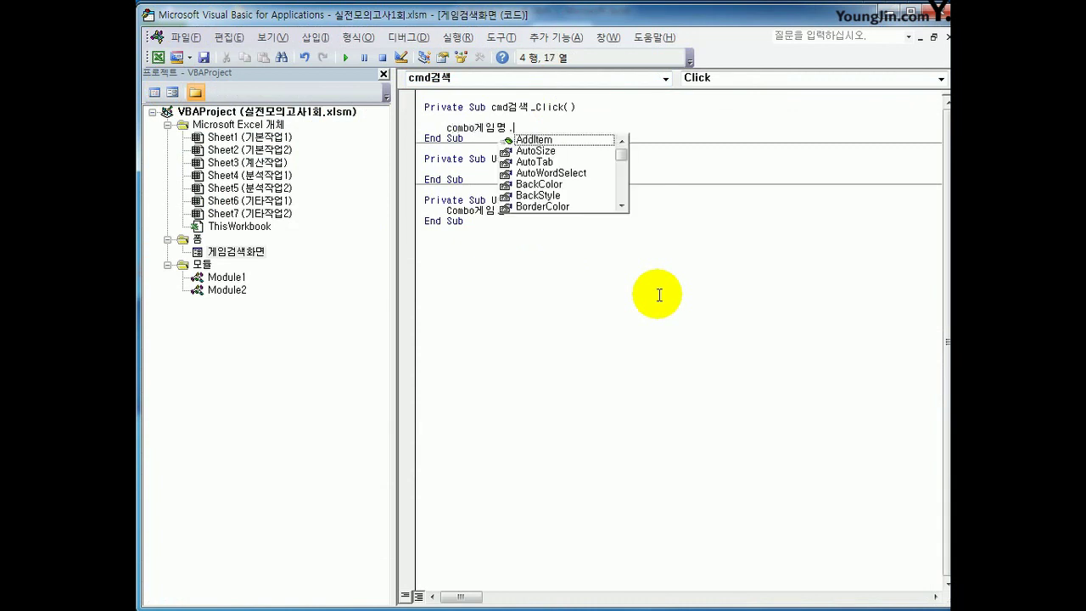
type("l")
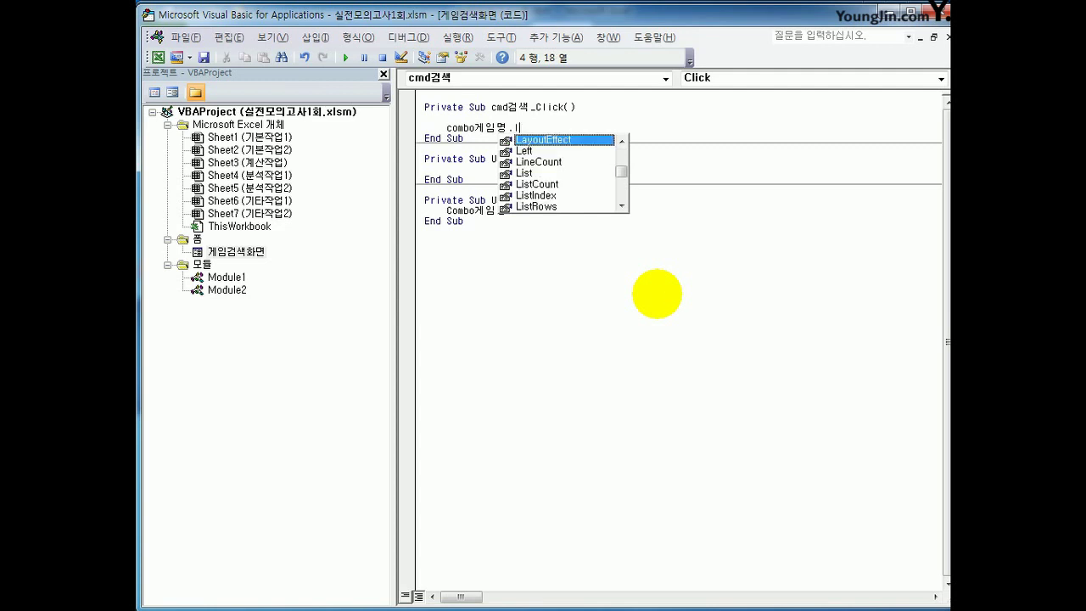
type("istin")
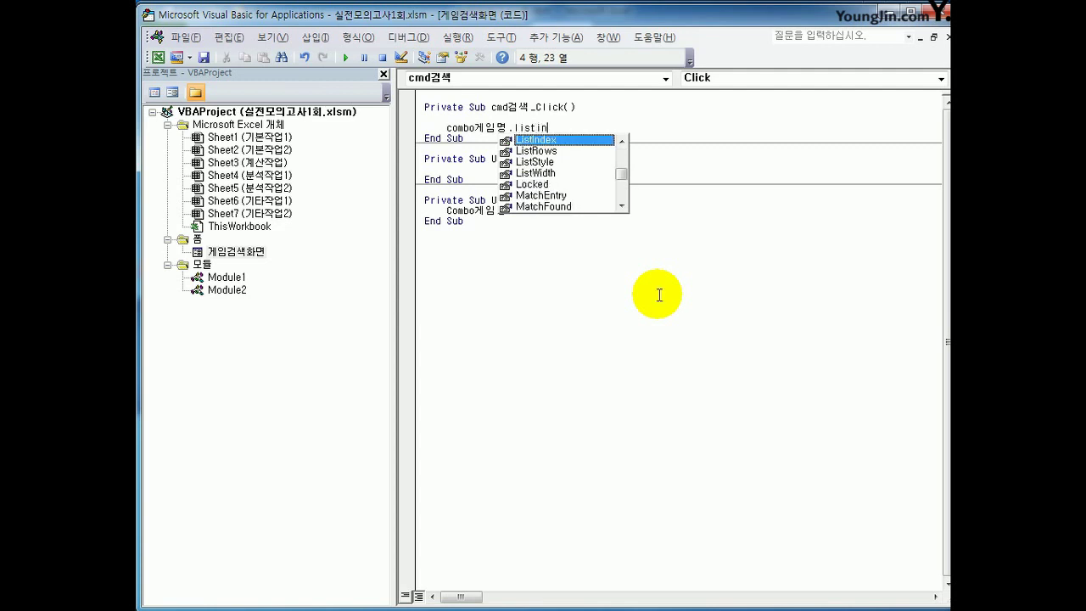
key("Tab")
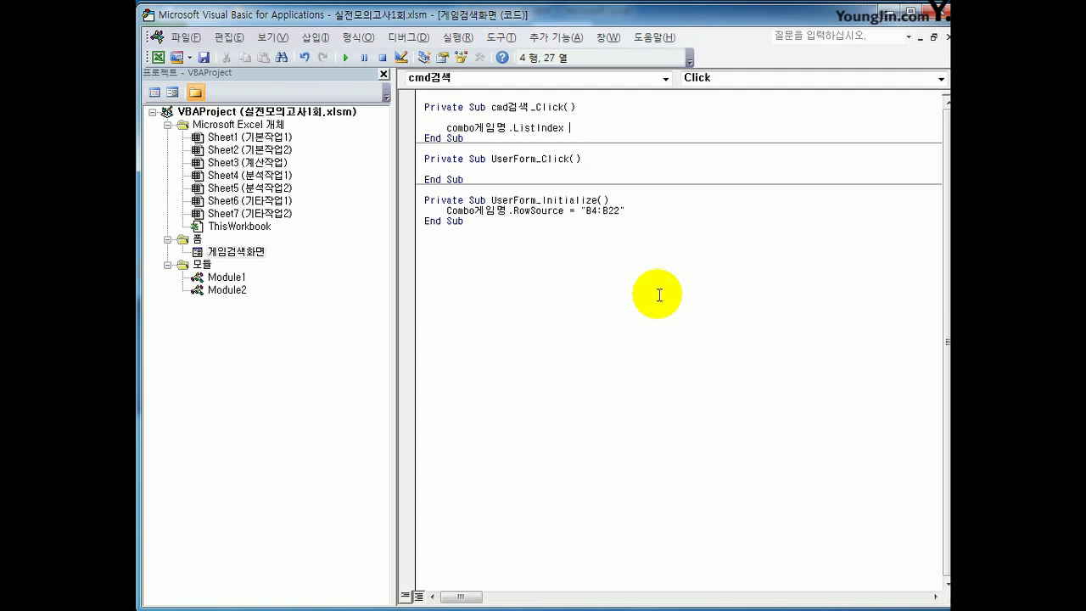
type("+")
key("BackSpace")
type("4")
Step: Insert iRow= in front of the Combo게임명.ListIndex expression and remove the extra spaces between them
key("Home")
key("Return")
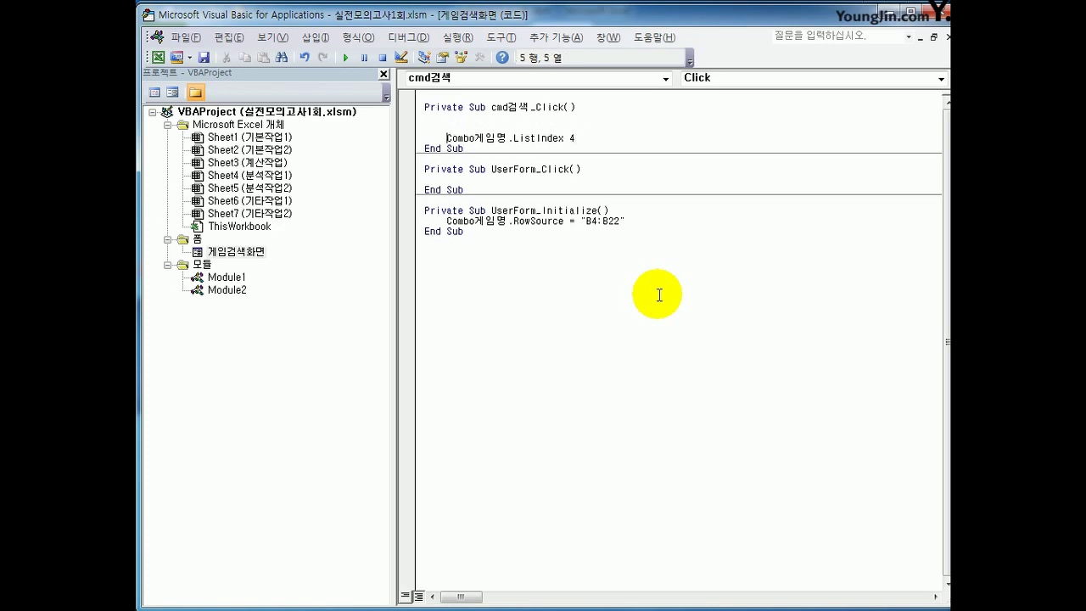
key("Up")
key("Delete")
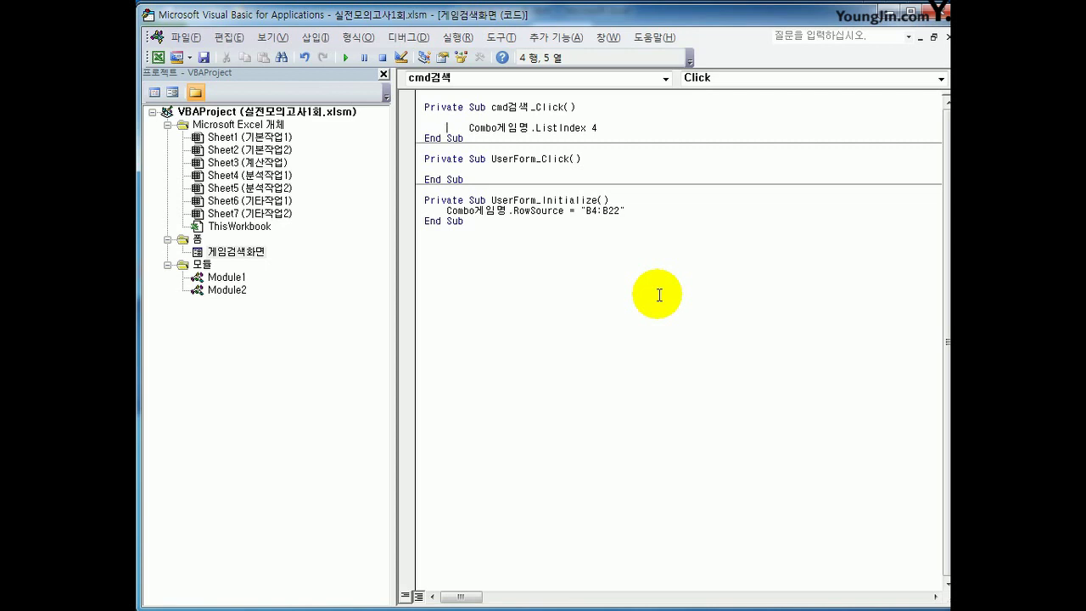
type("iRo")
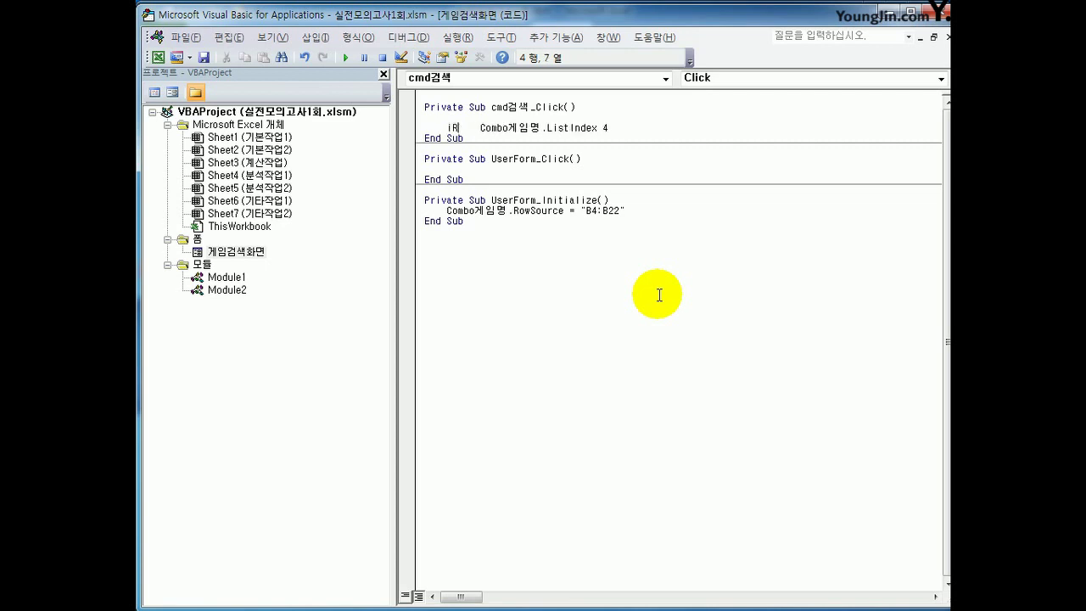
type("w=")
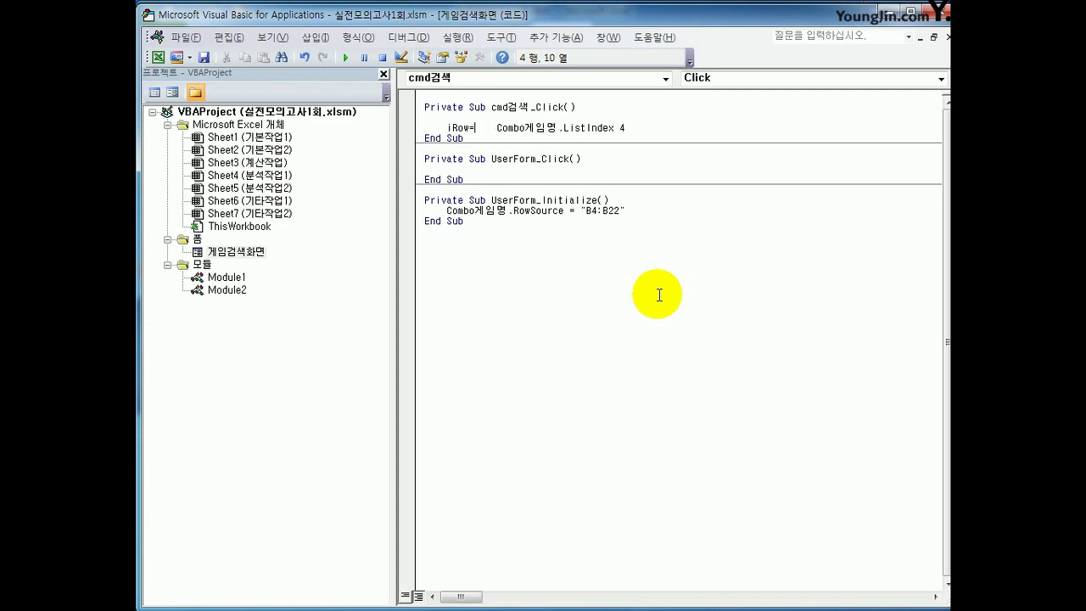
key("Delete")
key("Delete")
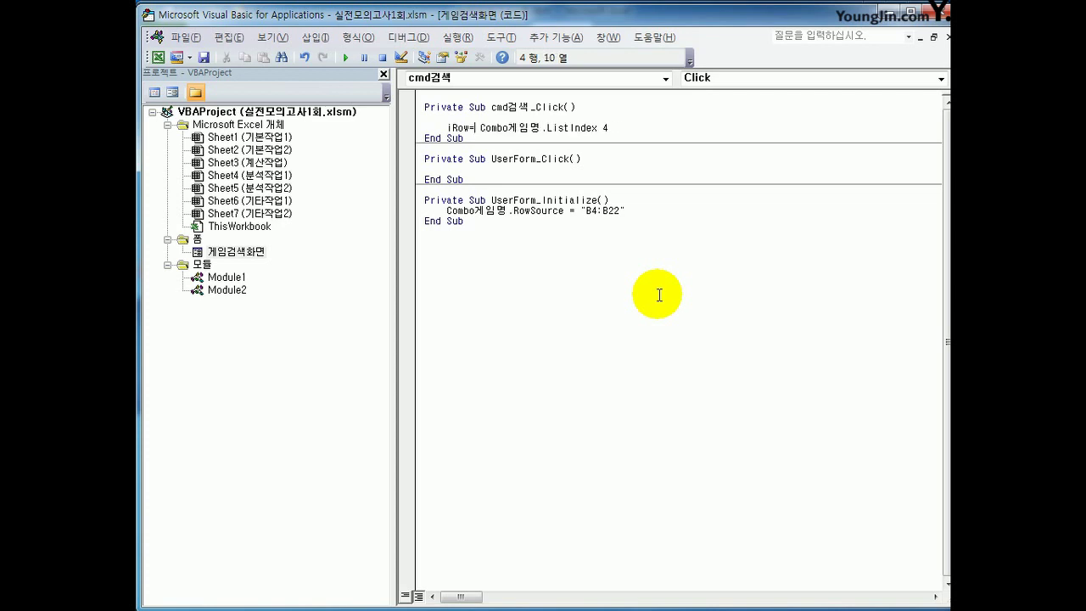
left_click(659, 294)
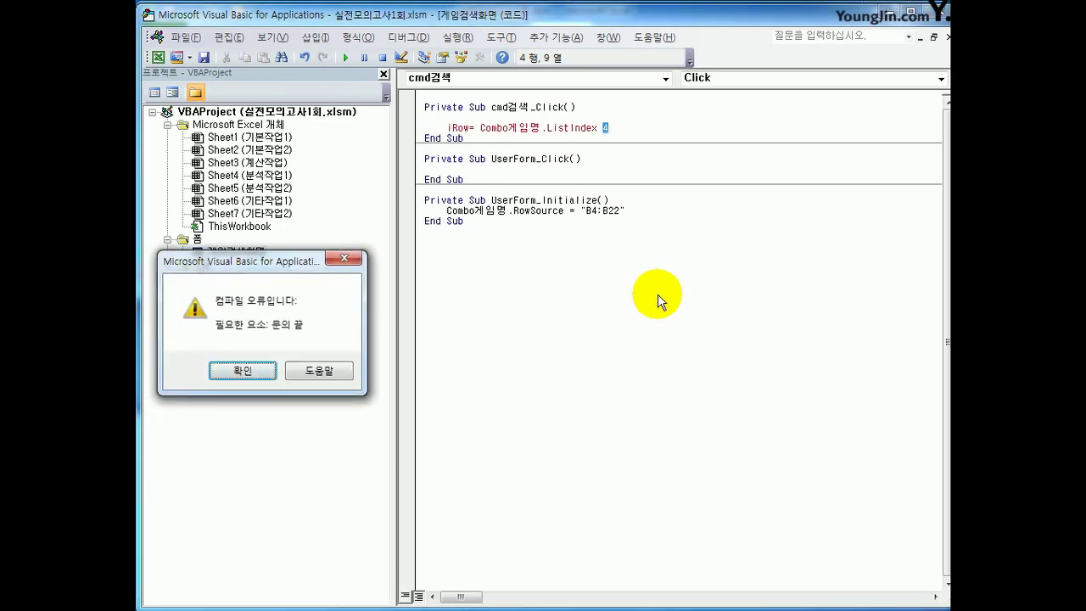
Step: Dismiss the compile error and add the missing plus sign so the statement reads iRow = Combo게임명.ListIndex + 4
left_click(243, 370)
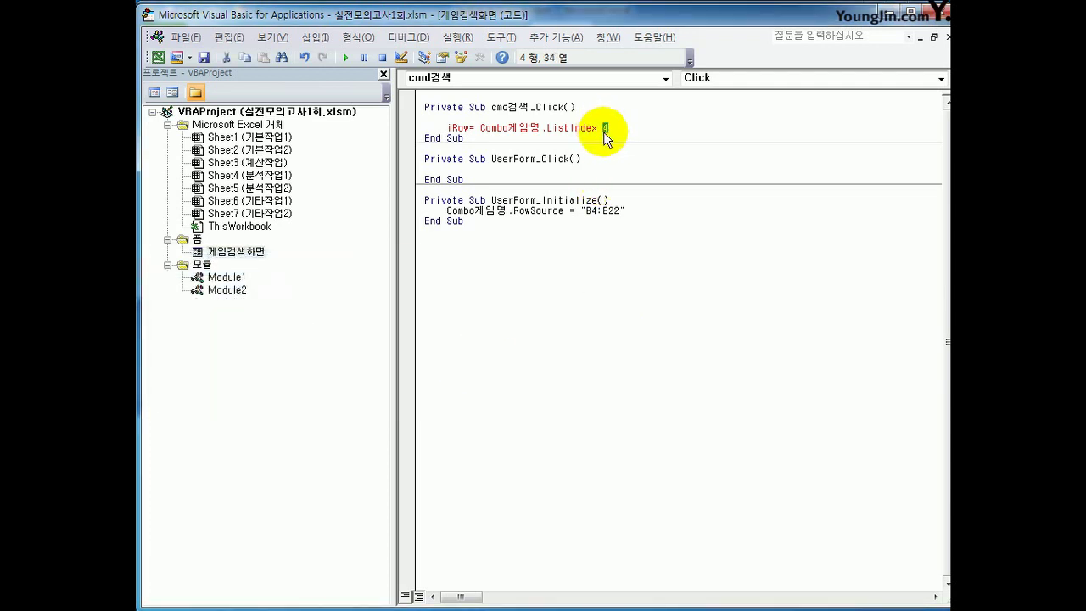
left_click(598, 127)
type("+")
key("Down")
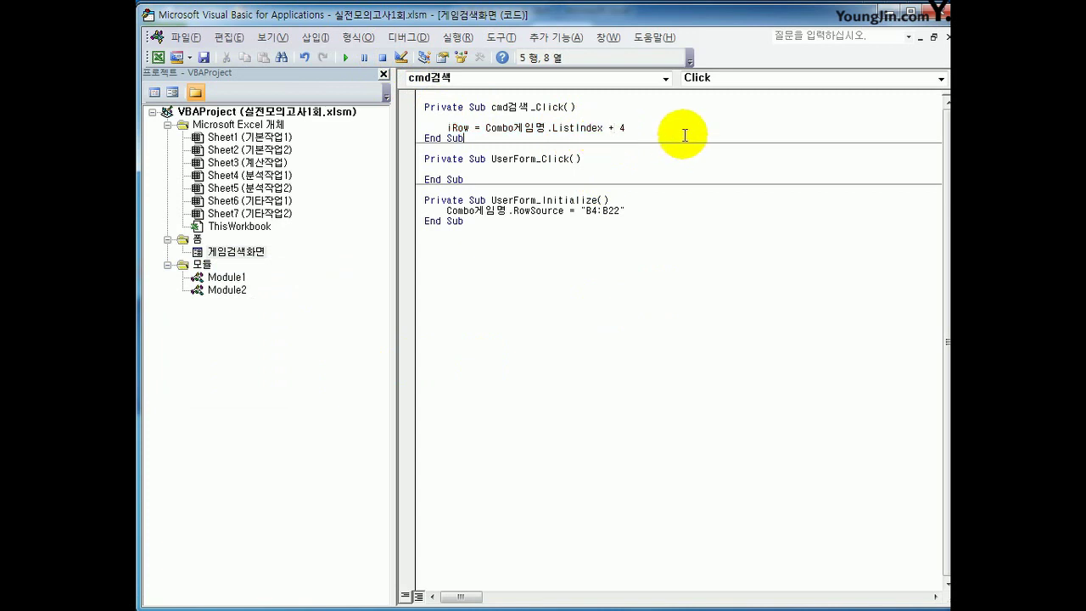
key("Up")
key("End")
key("Return")
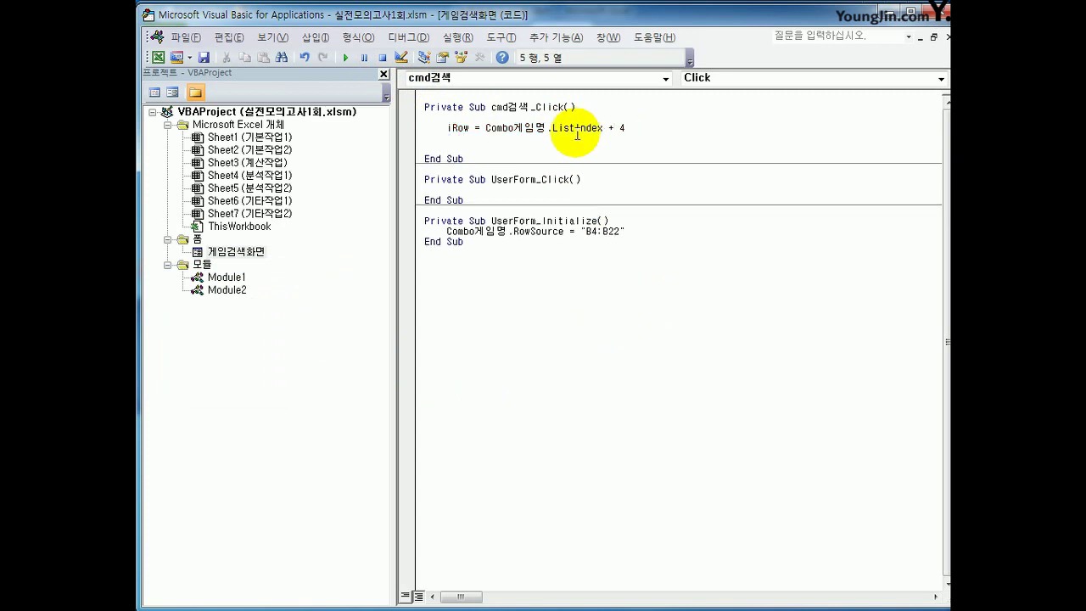
left_click_drag(471, 127, 447, 127)
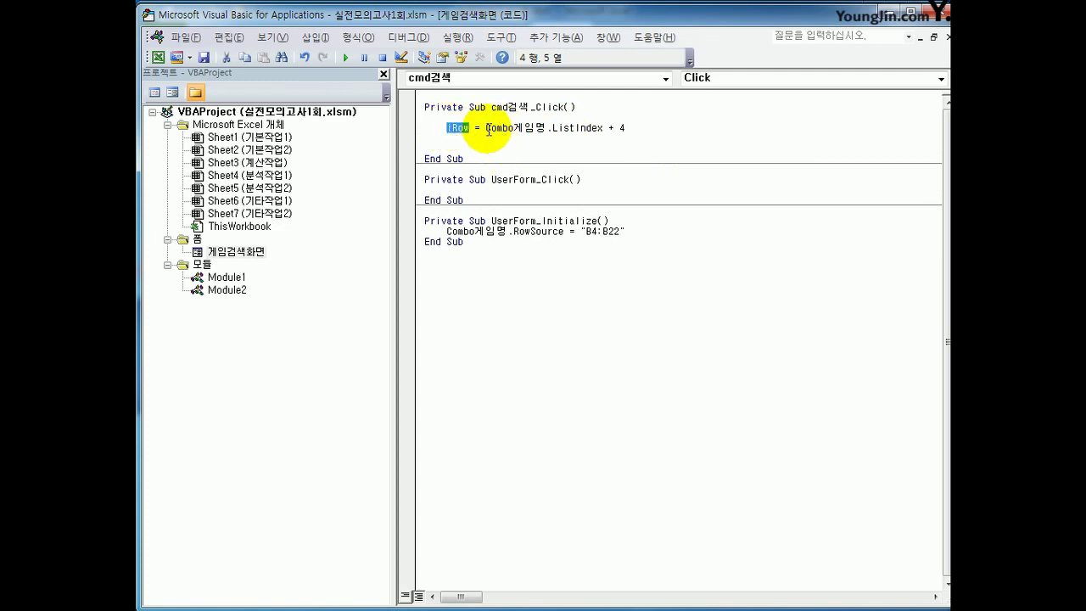
left_click_drag(489, 131, 603, 125)
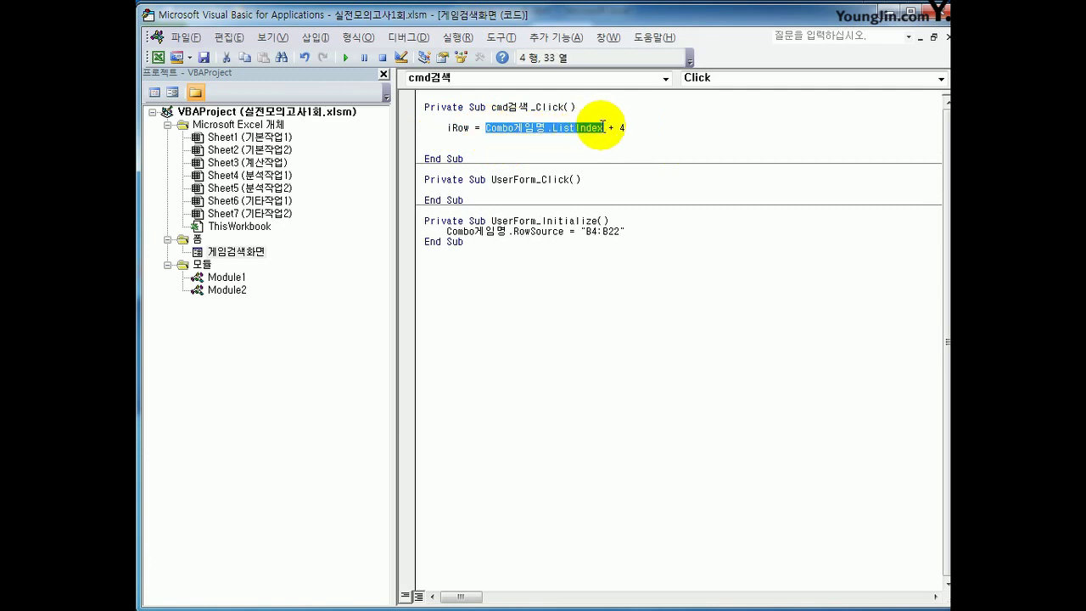
double_click(622, 127)
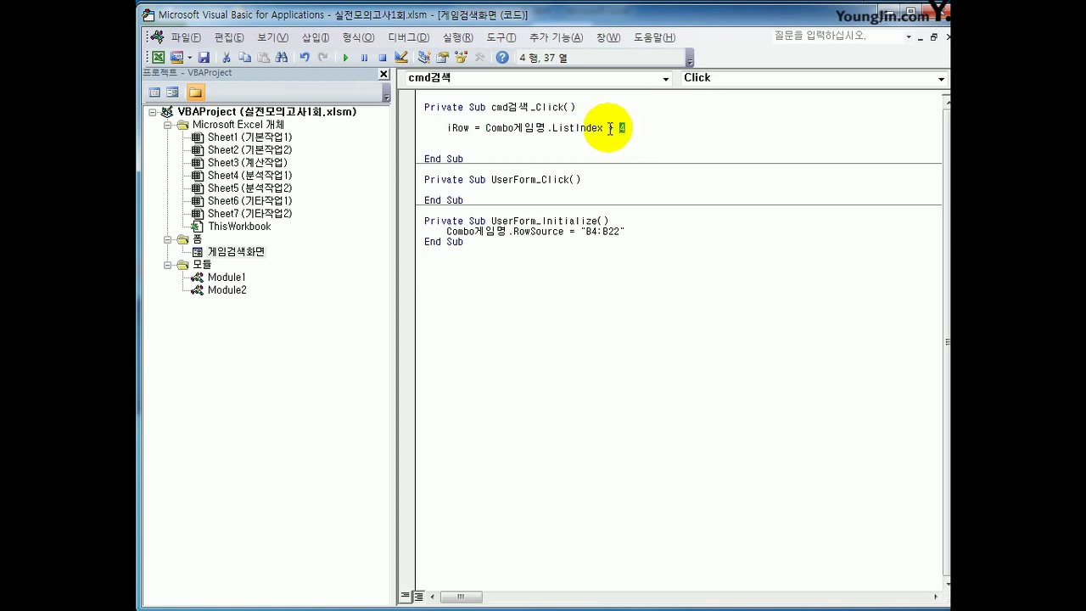
left_click_drag(603, 127, 486, 127)
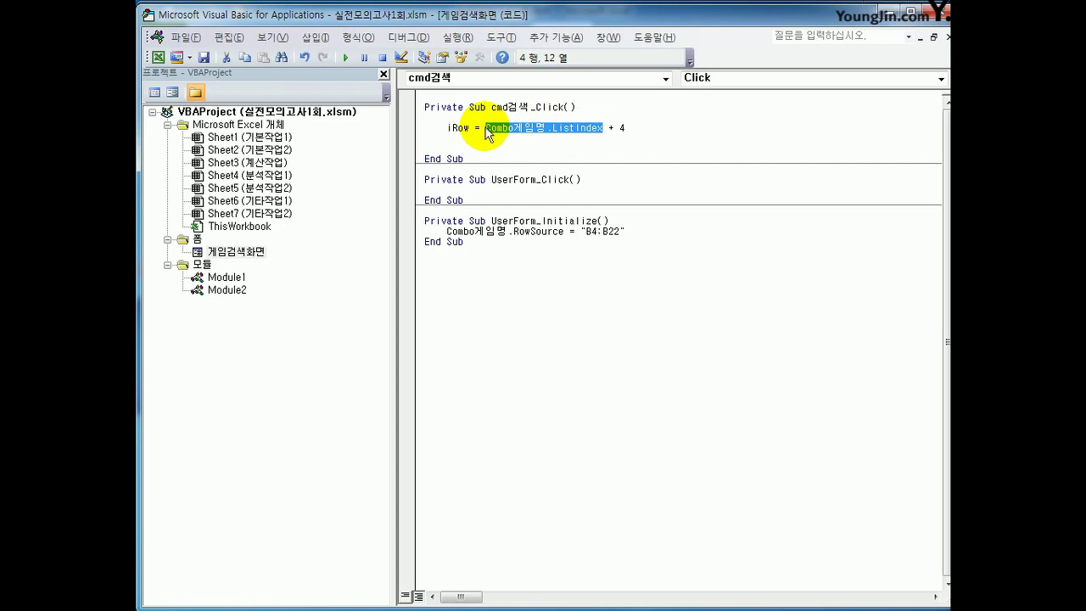
double_click(624, 127)
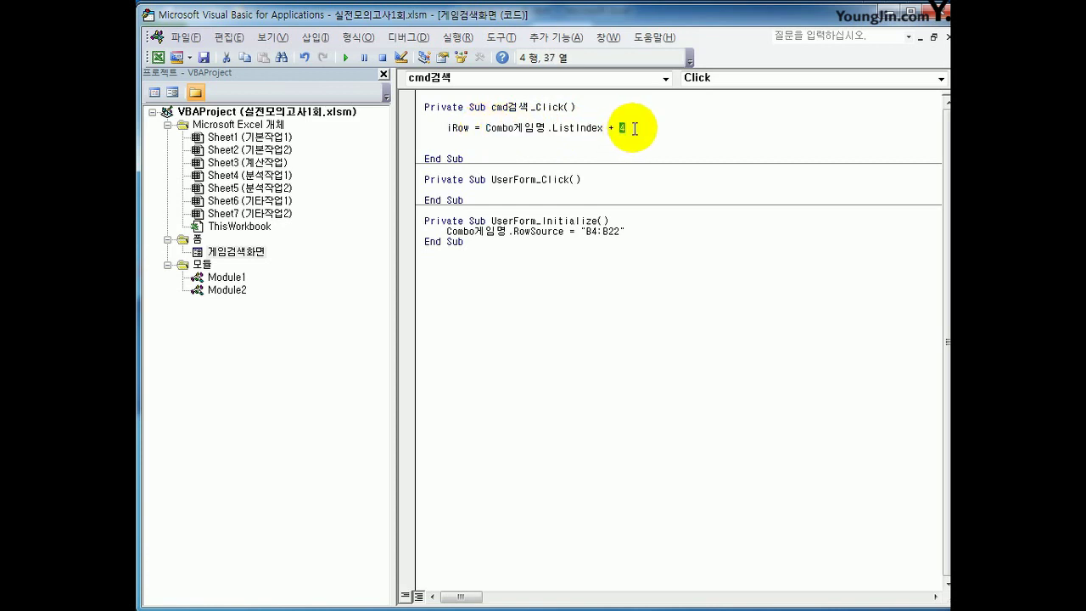
Step: Start a new code line below the iRow statement in cmd검색_Click, leaving one blank line between
left_click(628, 127)
key("Return")
key("Return")
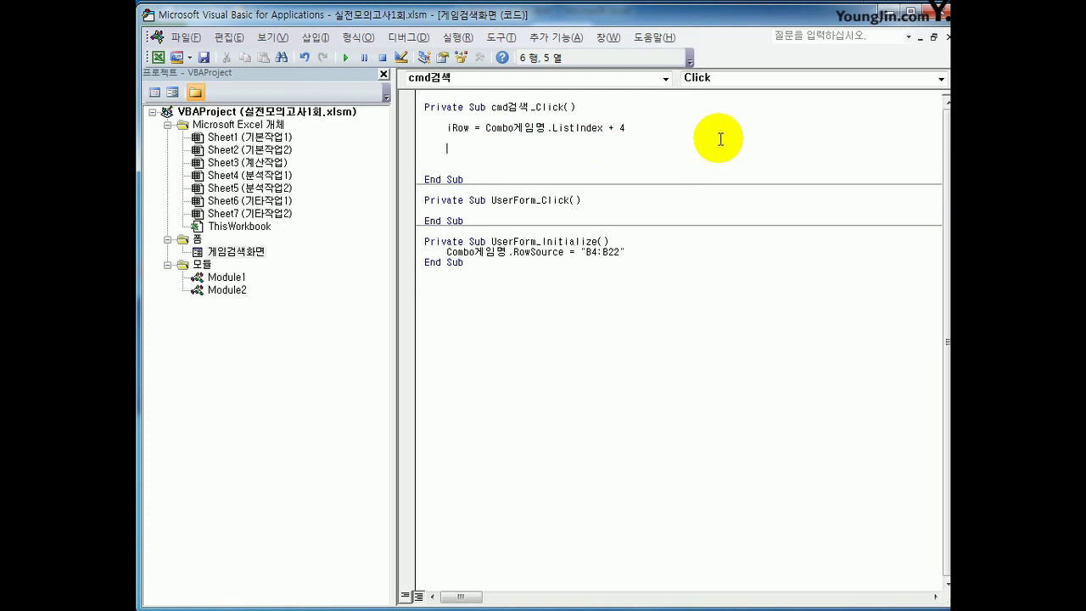
Step: Open the 게임검색화면 form design with its properties displayed and check the names of the 게임파일코드, 장르, 출시일 and 회사명 text boxes
double_click(254, 252)
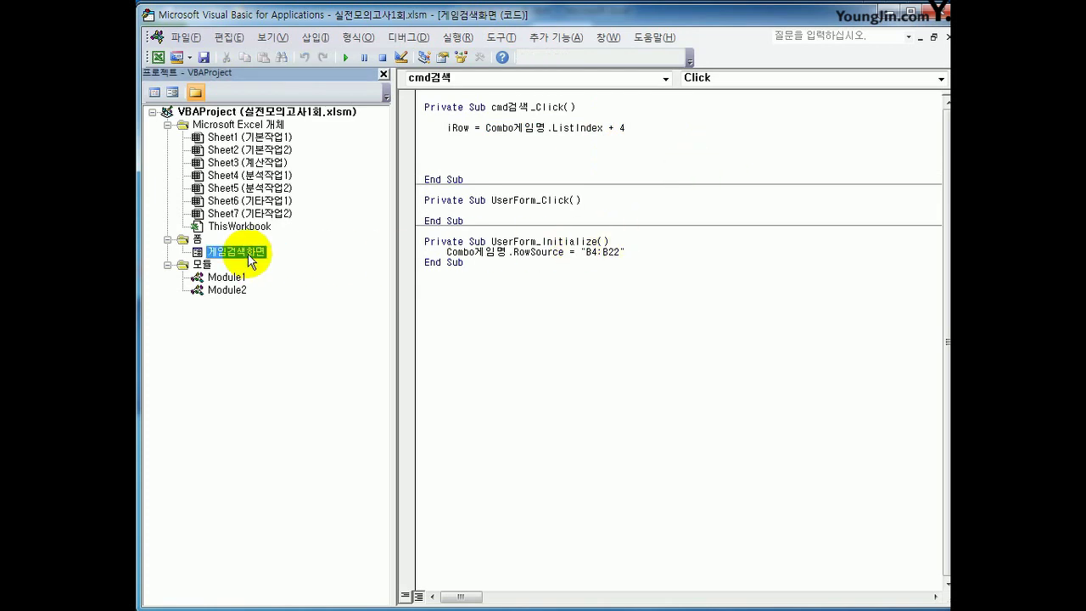
left_click(624, 120)
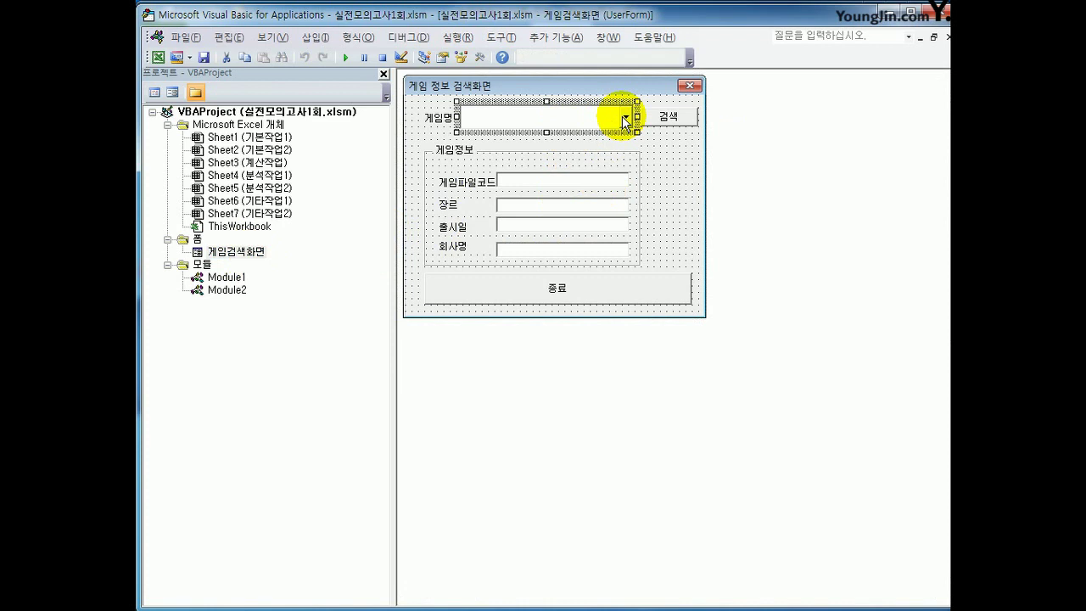
left_click(556, 182)
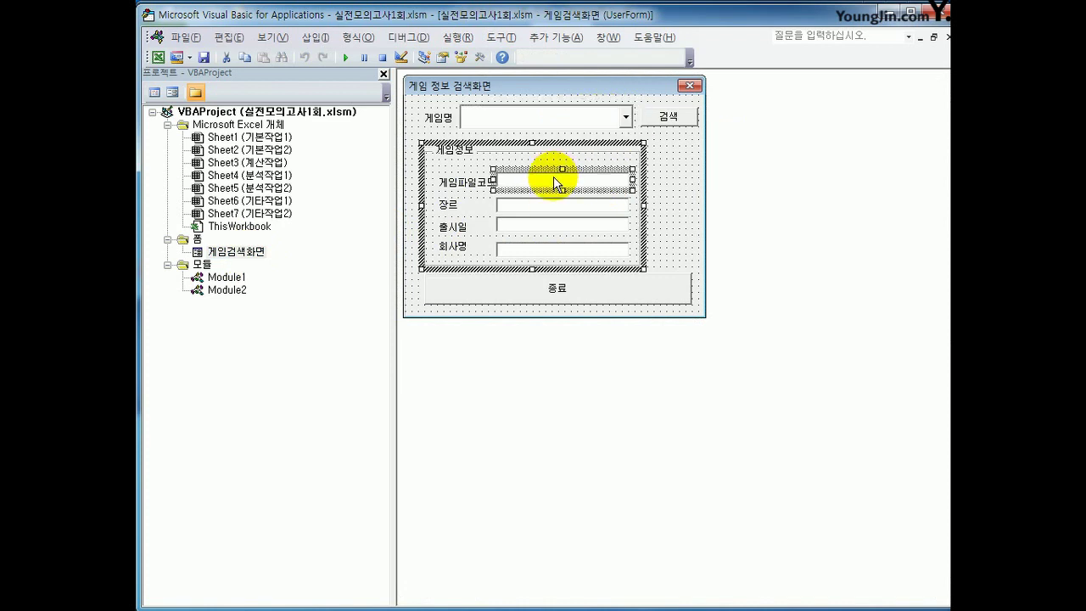
left_click(274, 37)
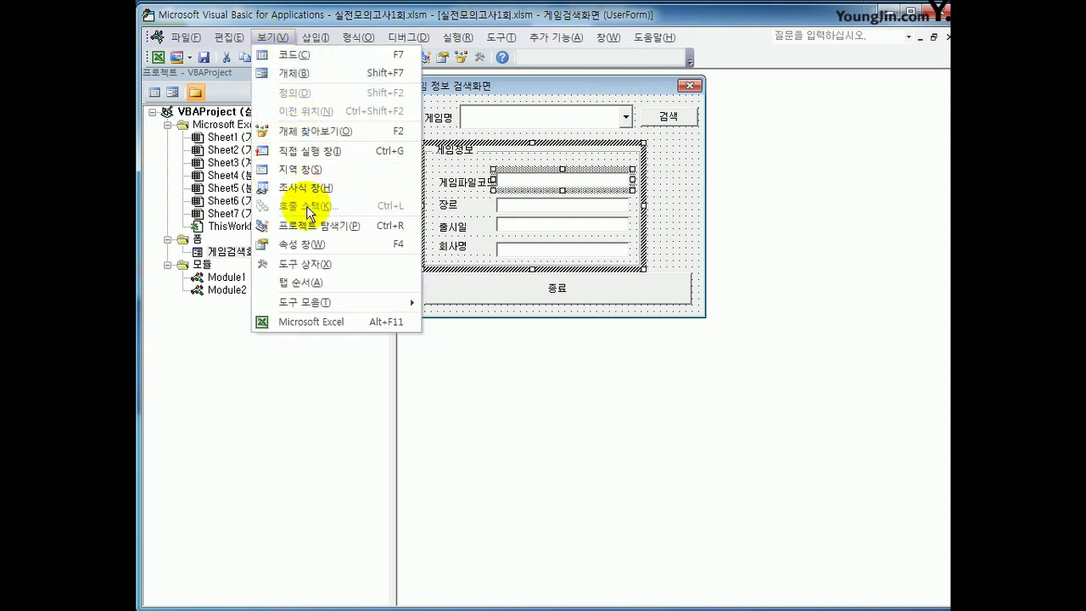
left_click(307, 248)
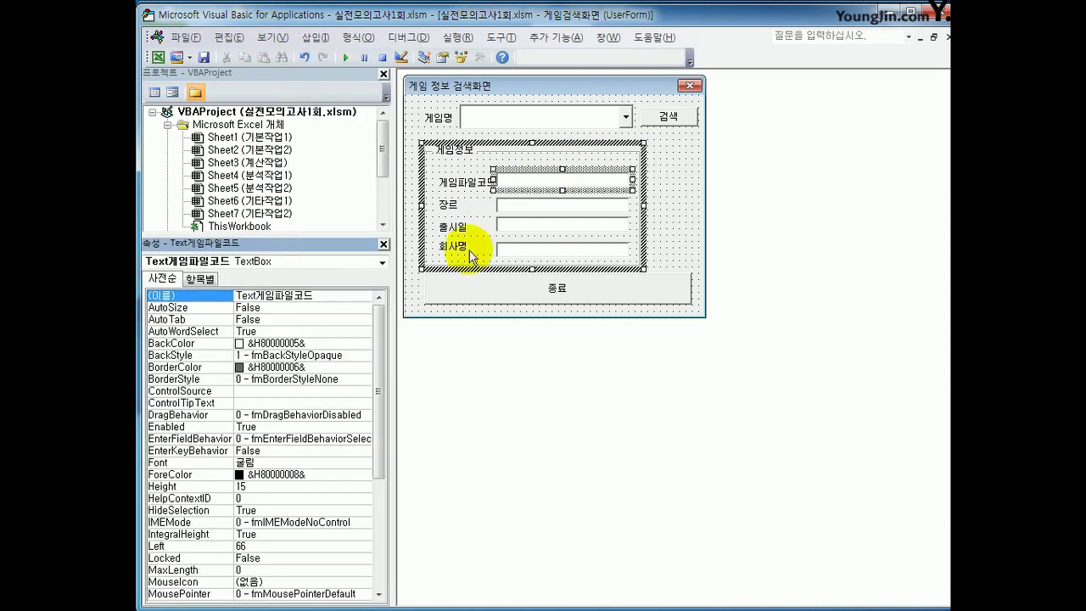
left_click(520, 206)
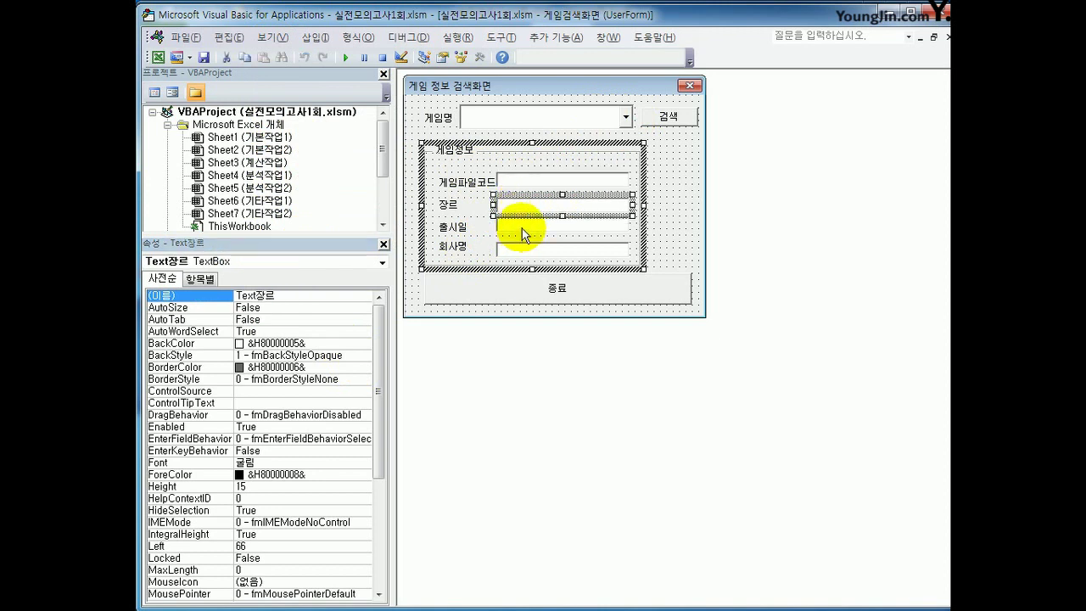
left_click(521, 227)
left_click(522, 248)
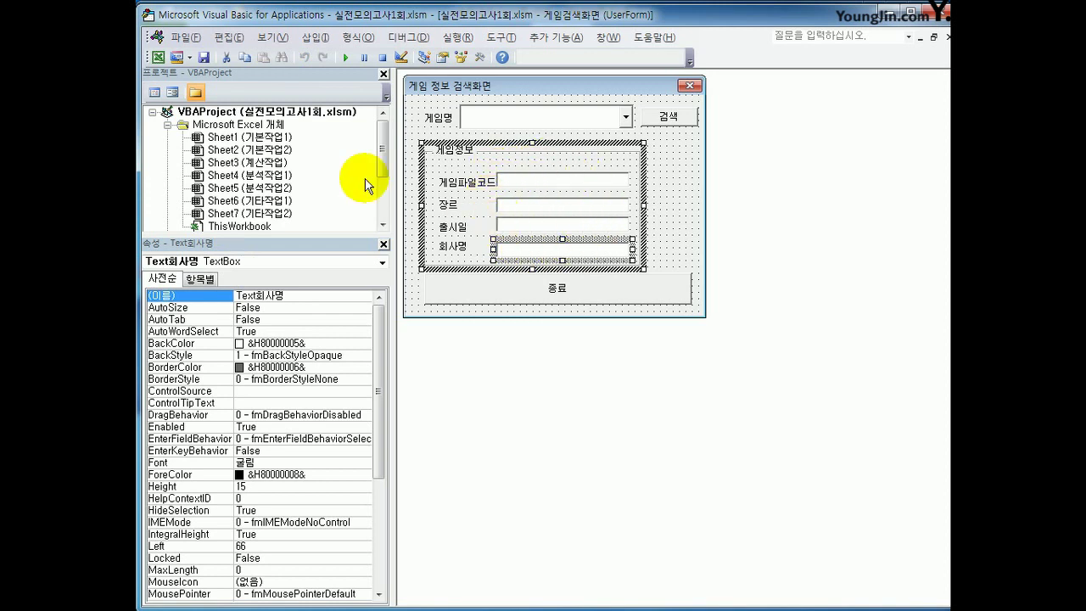
Step: Return to the form's code and delete the empty Text회사명_Change and UserForm_Click procedures
left_click(154, 91)
key("Tab")
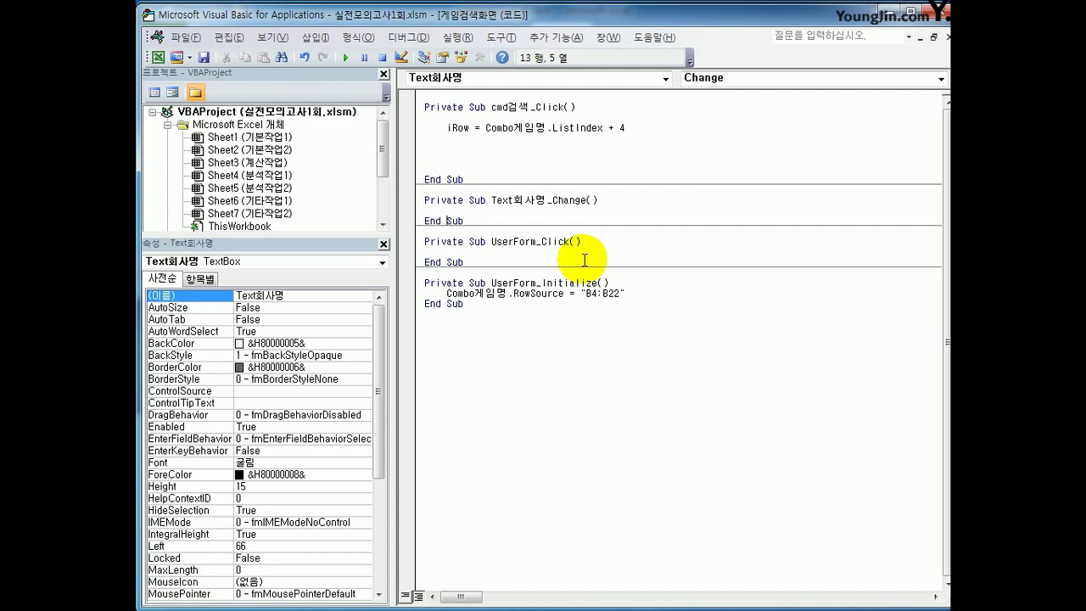
key("Up")
key("Up")
key("Home")
key("shift+Down")
key("shift+Down")
key("shift+Down")
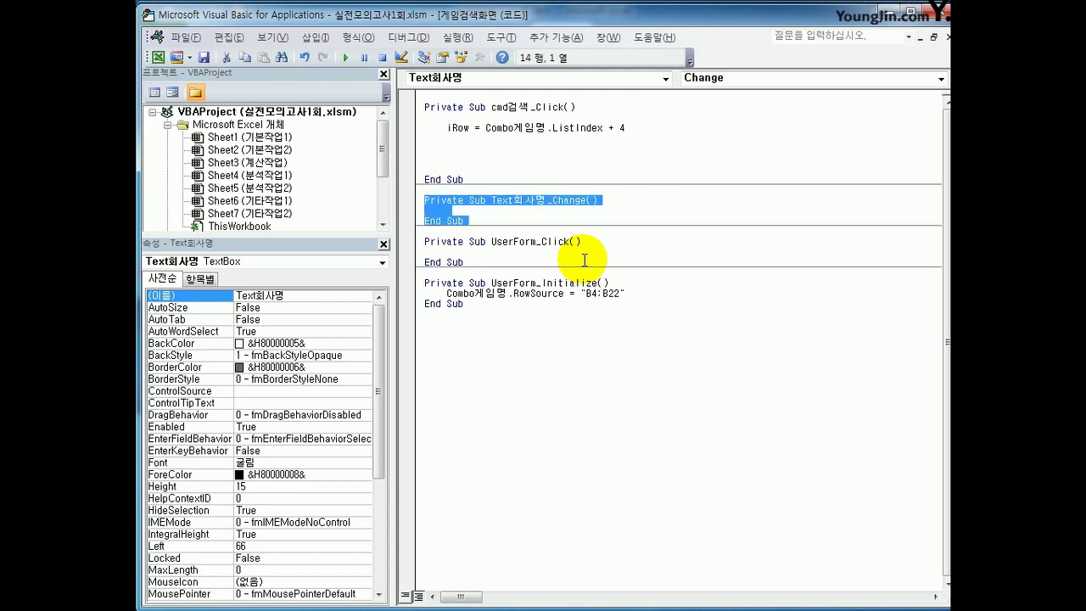
key("shift+Down")
key("shift+Down")
key("shift+Down")
key("shift+Down")
key("Delete")
key("Up")
key("Up")
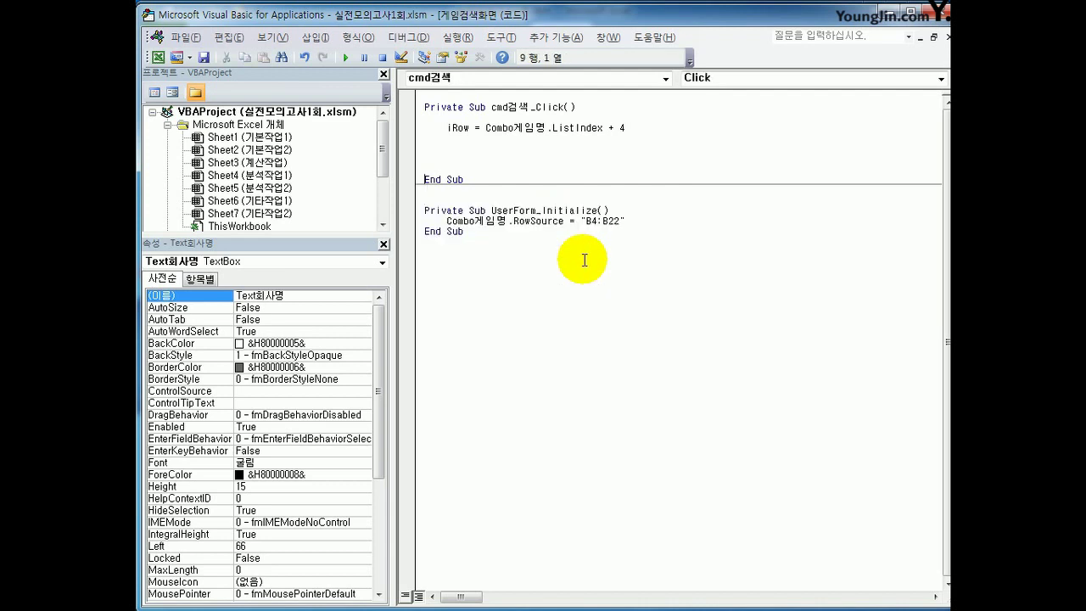
Step: Enter Text게임파일코드 = Cells(iRow, 1) below the iRow statement in cmd검색_Click and start a new line
key("Up")
key("Up")
key("Up")
key("Tab")
type("ㅅ")
type("text")
type("게임파일ㅋ")
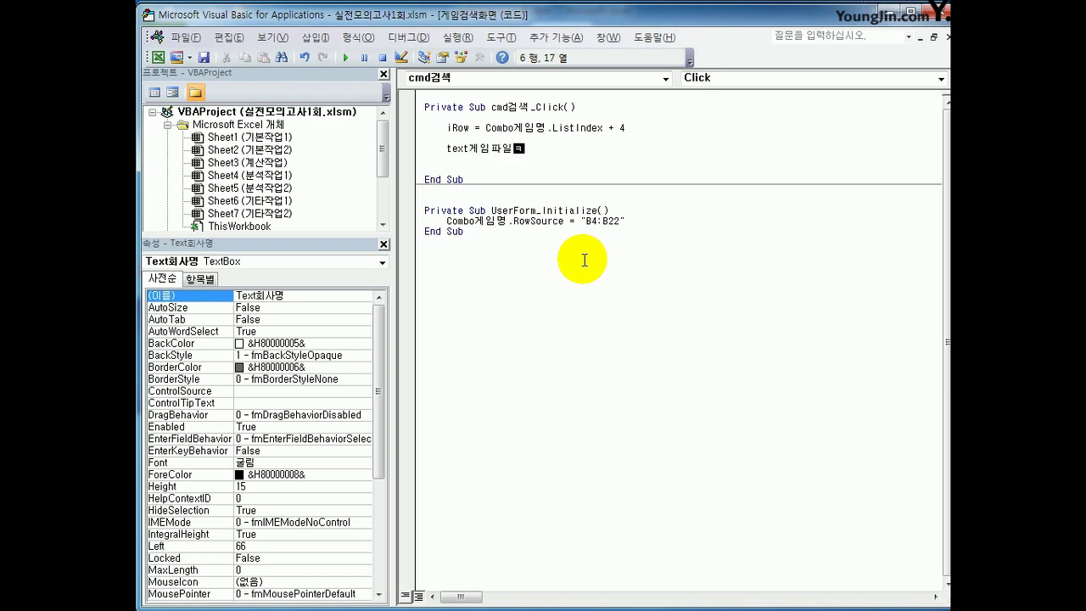
type("코드 = cells(")
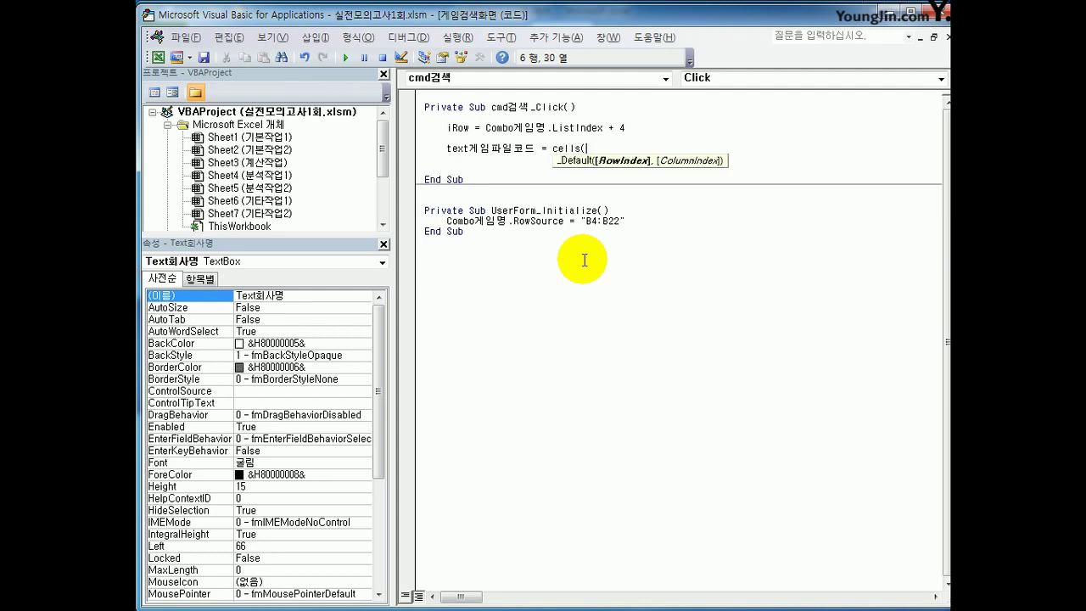
type("iRow,")
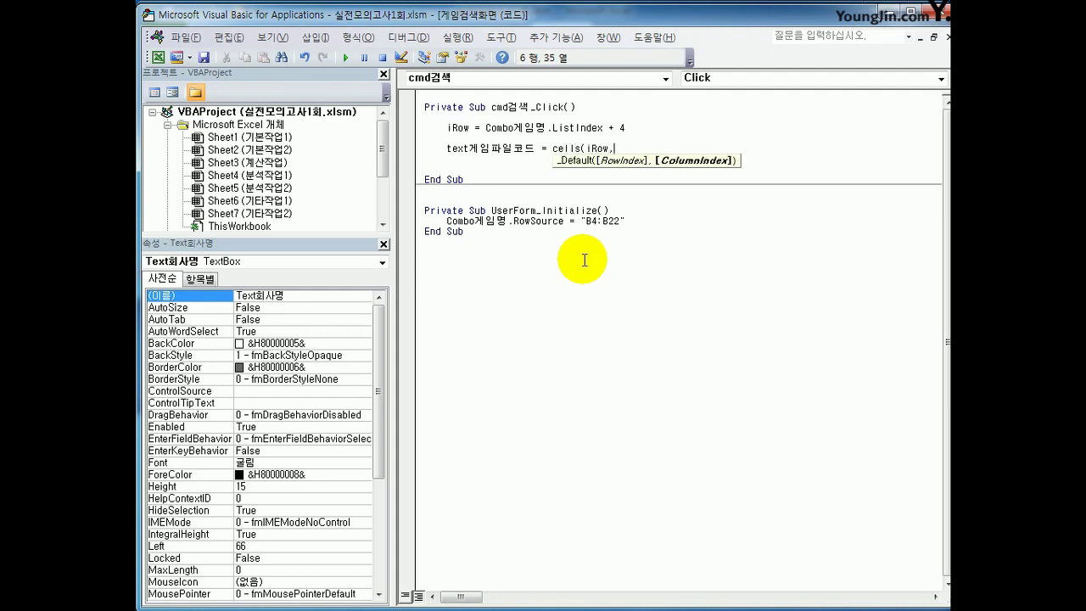
type(" 1)")
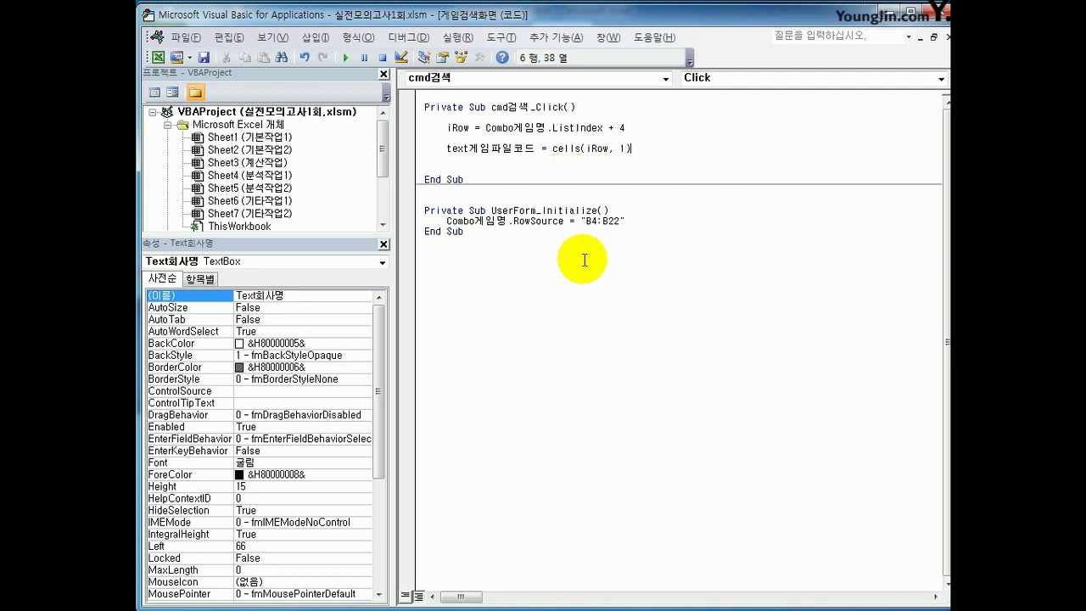
key("Return")
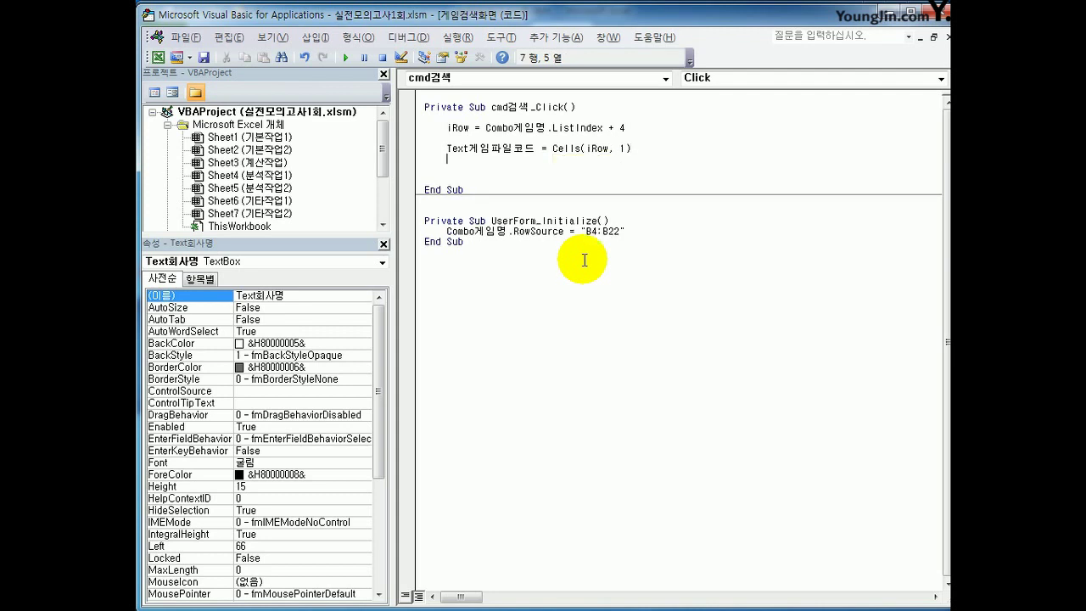
Step: Duplicate the Text게임파일코드 statement onto the line directly below it
key("Up")
key("shift+End")
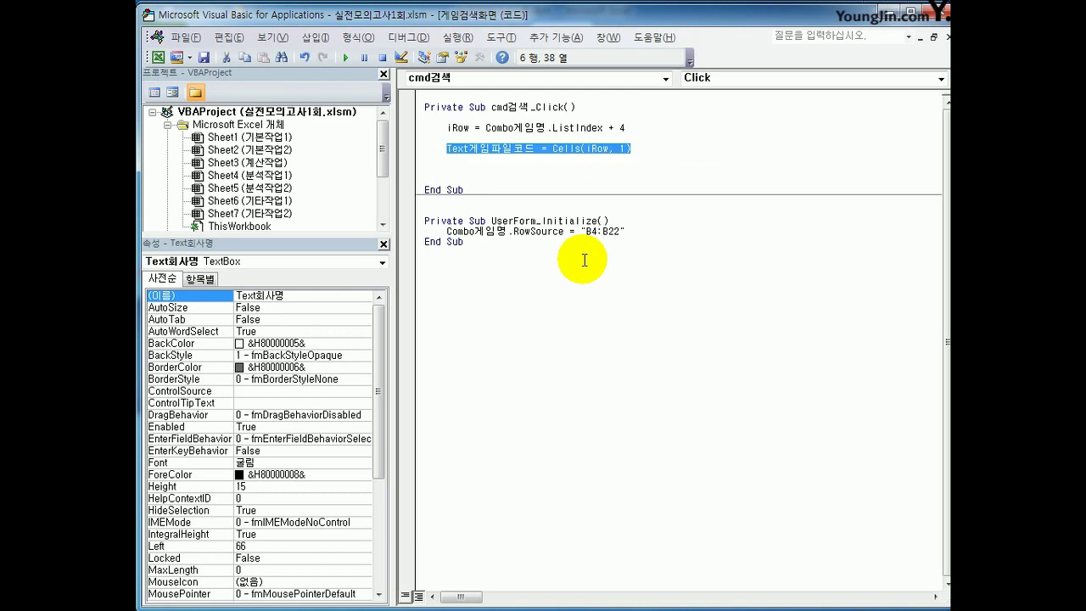
key("ctrl+c")
key("Down")
key("ctrl+v")
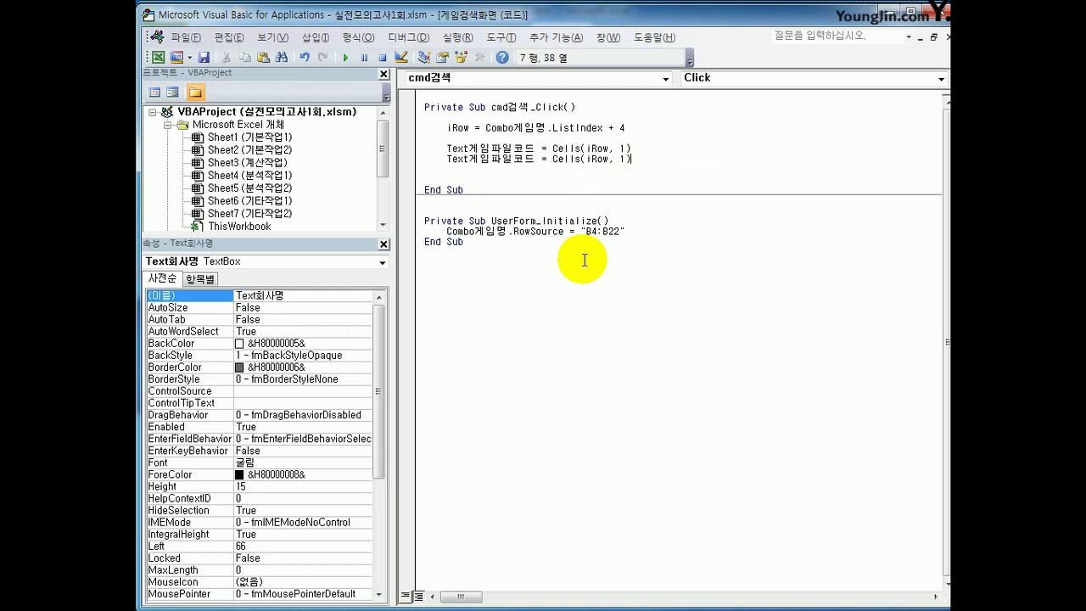
Step: Change the duplicated statement to Text장르 = Cells(iRow, 3) and add a blank line below it
key("Left")
key("Left")
key("Left")
key("Left")
key("Left")
key("Left")
key("Left")
key("Left")
key("Left")
key("Left")
key("Left")
key("Left")
key("Left")
key("Left")
key("Left")
key("Left")
key("Left")
key("Left")
key("Left")
key("Left")
key("Right")
key("Right")
key("Right")
key("Right")
key("shift+Right")
key("shift+Right")
key("shift+Right")
key("shift+Right")
key("shift+Right")
key("shift+Right")
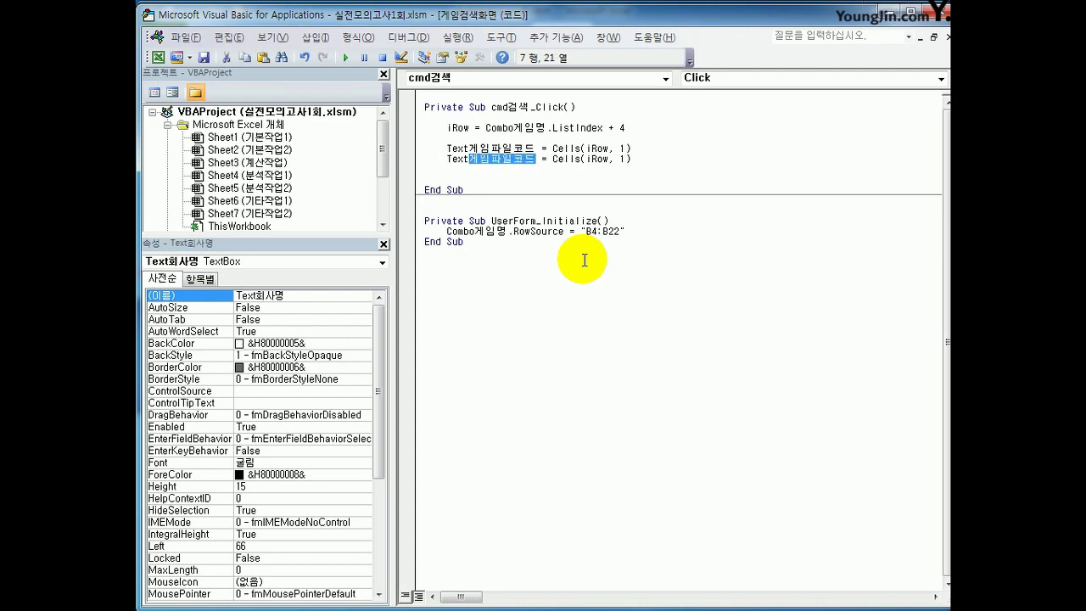
type("장르")
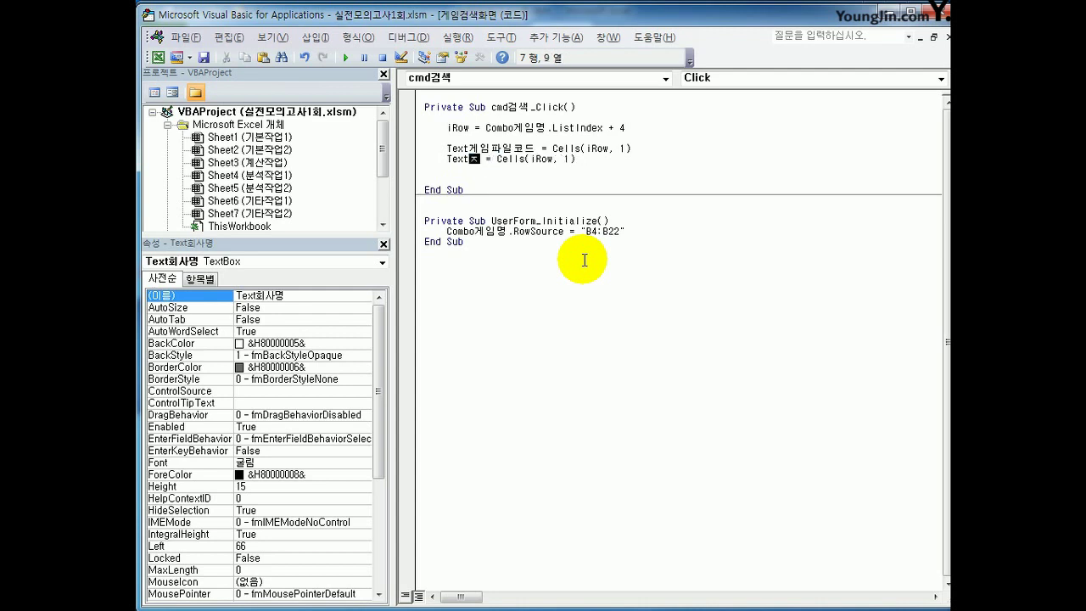
key("End")
key("Left")
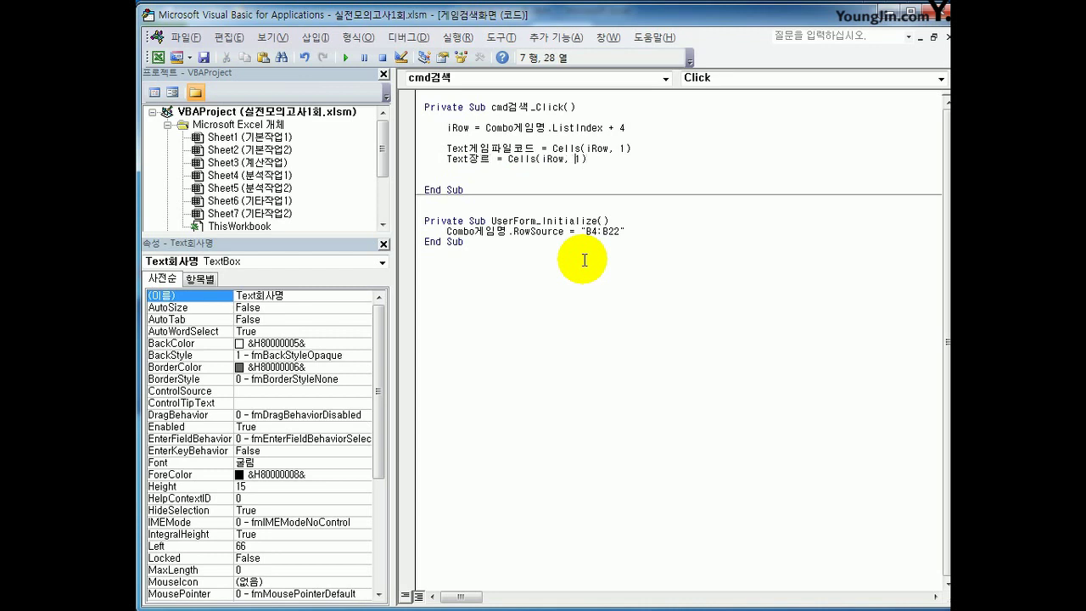
key("Delete")
type("3")
key("Return")
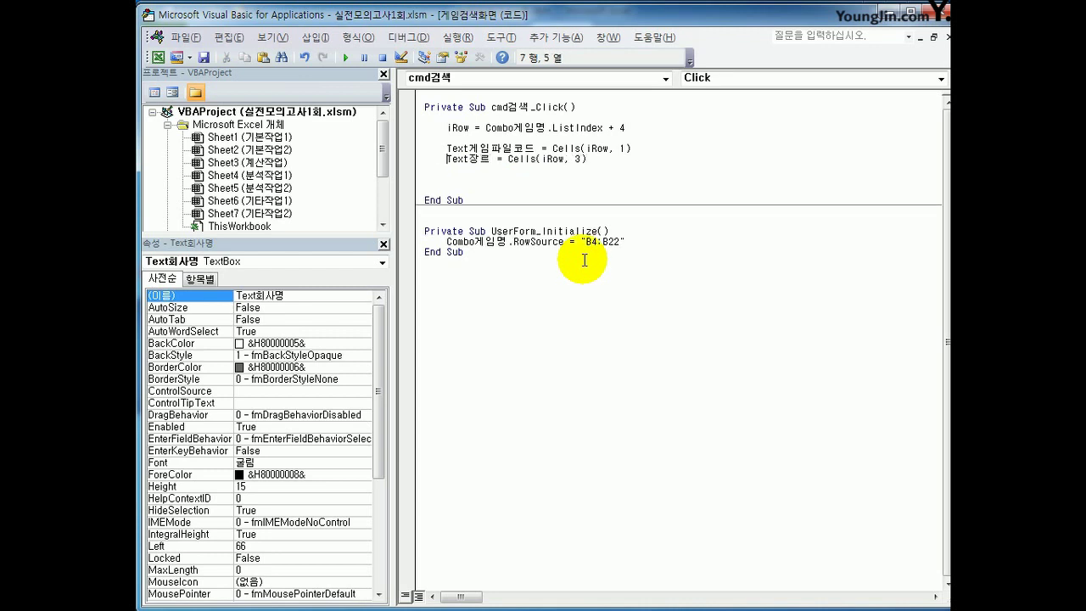
Step: Copy the Text장르 statement onto the blank line below it
key("shift+End")
key("ctrl+c")
key("Down")
key("ctrl+v")
Step: Change the copied Text장르 statement to Text출시일 = Cells(iRow, 4)
key("Left")
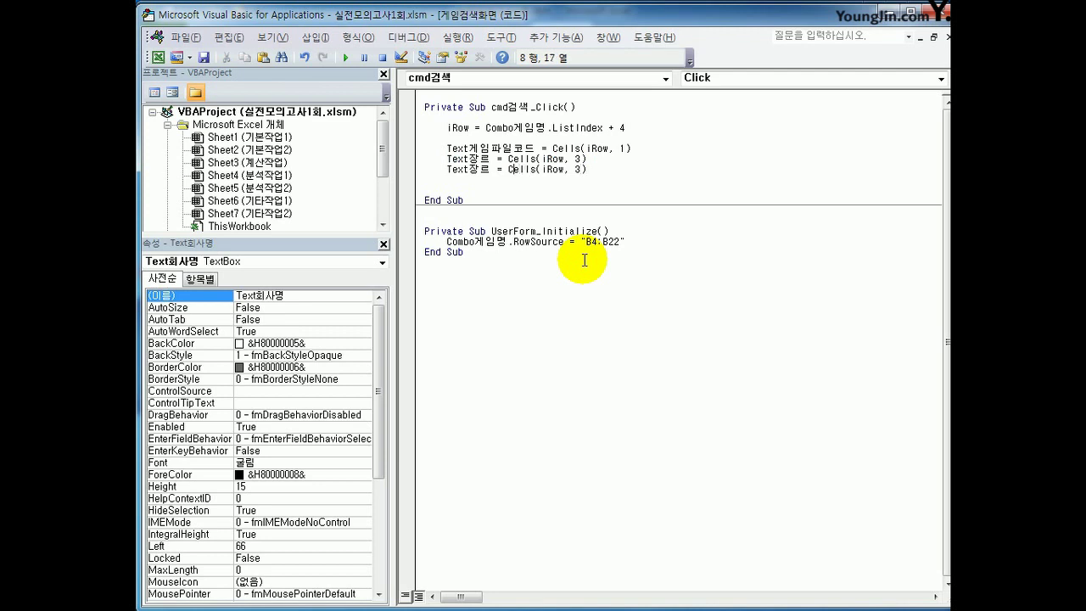
key("Left")
key("Left")
key("Left")
key("Left")
key("Left")
key("Left")
type("출")
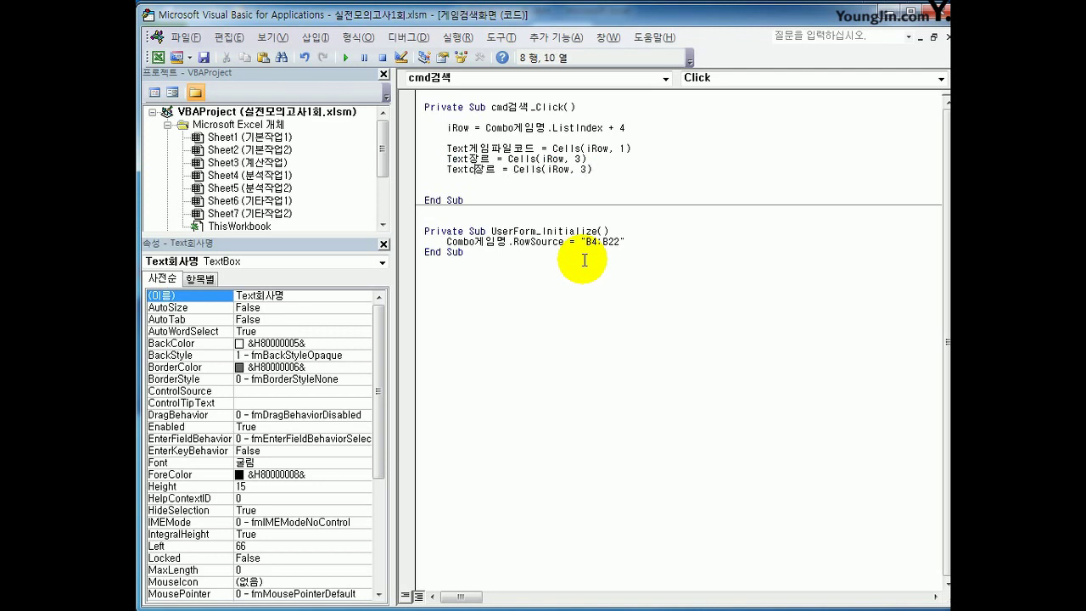
type("시일")
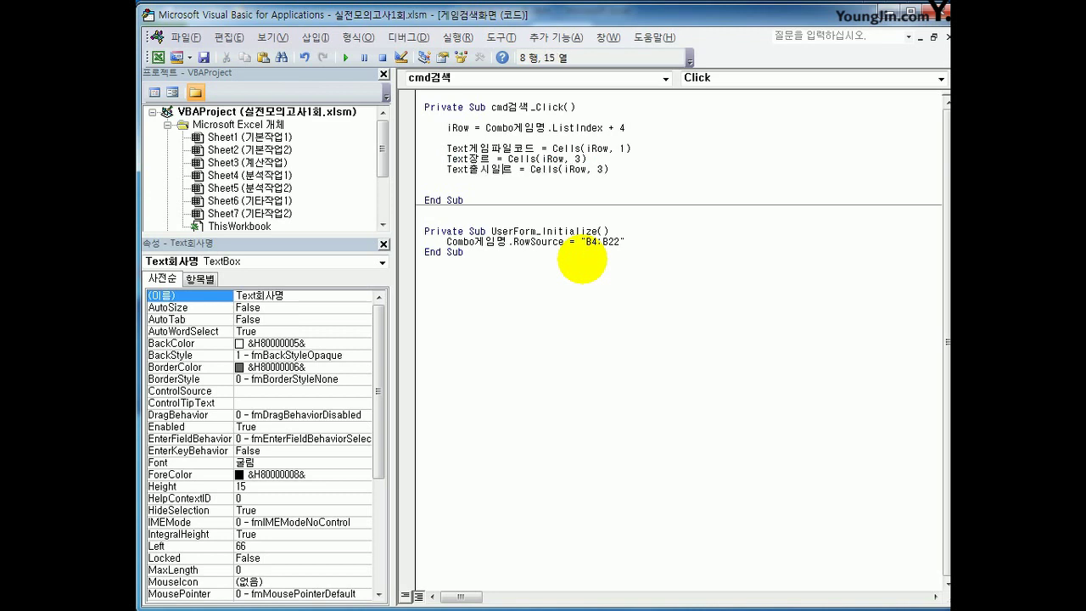
key("Delete")
key("Delete")
key("End")
key("Left")
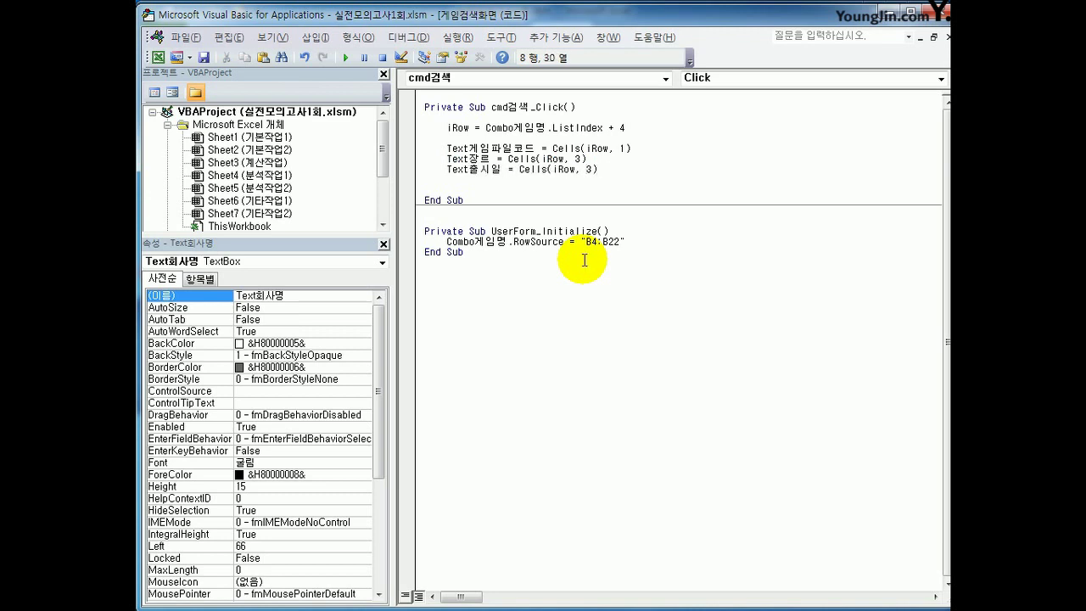
type("4")
key("Delete")
Step: Paste the Text장르 statement on a new line below Text출시일 and change it to Text회사명 = Cells(iRow, 5)
key("End")
key("Return")
key("ctrl+v")
key("Left")
key("Left")
key("Left")
key("Left")
key("Left")
key("Left")
key("Left")
key("Left")
key("Left")
key("Left")
key("Left")
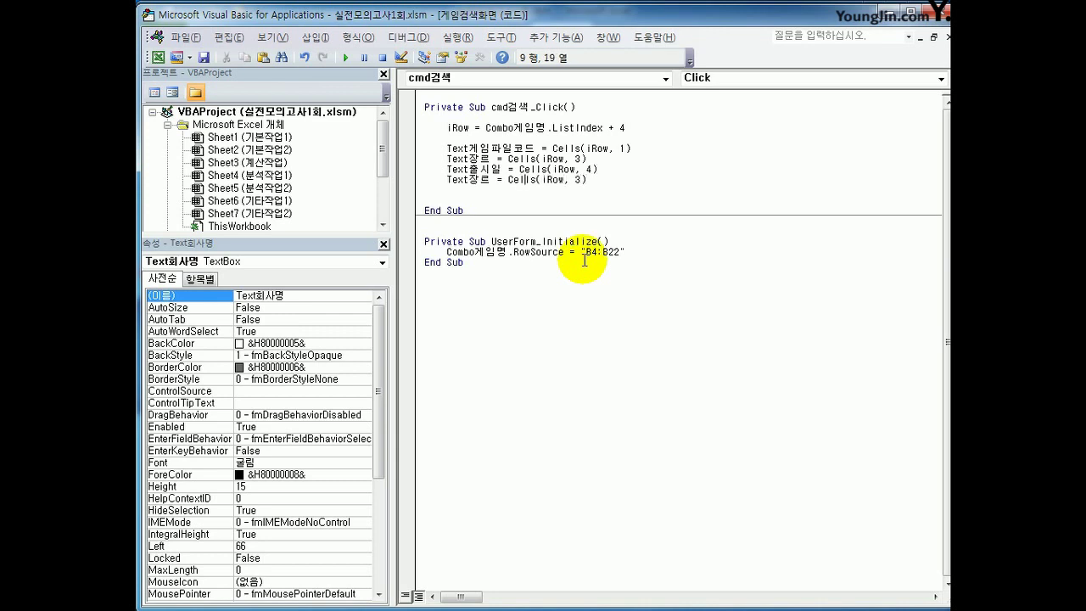
key("Left")
key("Left")
key("Left")
key("Left")
key("Left")
key("Left")
key("Left")
type("ㅎ회사명")
key("Delete")
key("Delete")
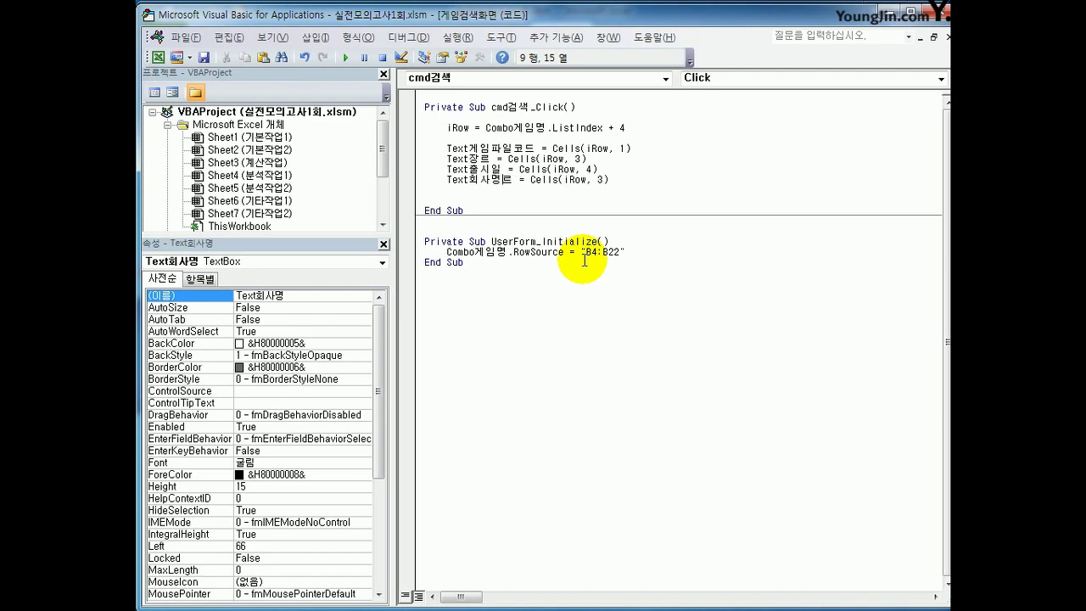
key("End")
key("Left")
key("Left")
type("5")
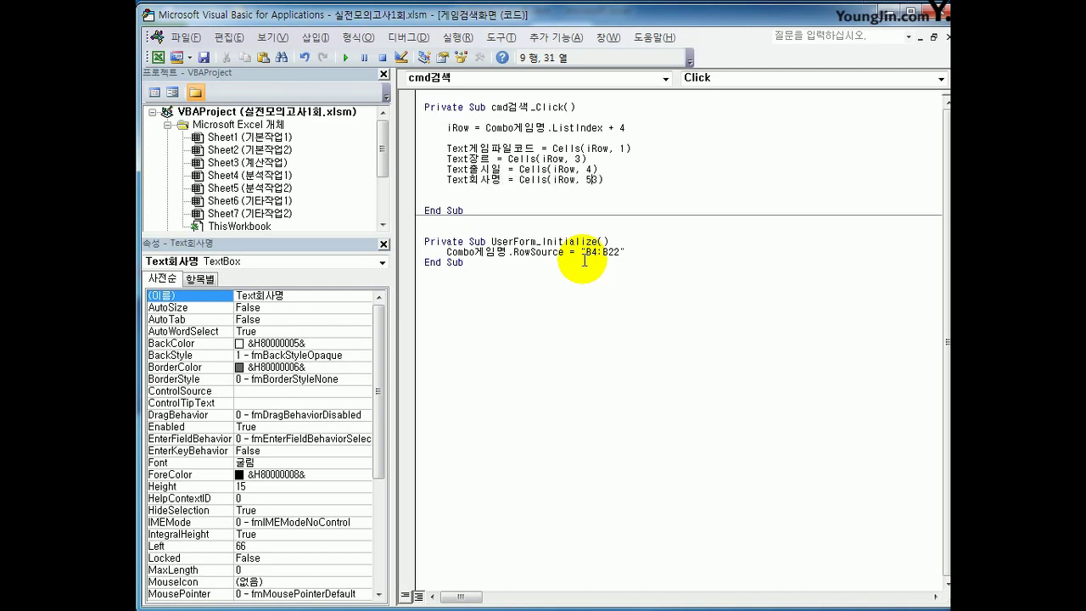
key("Down")
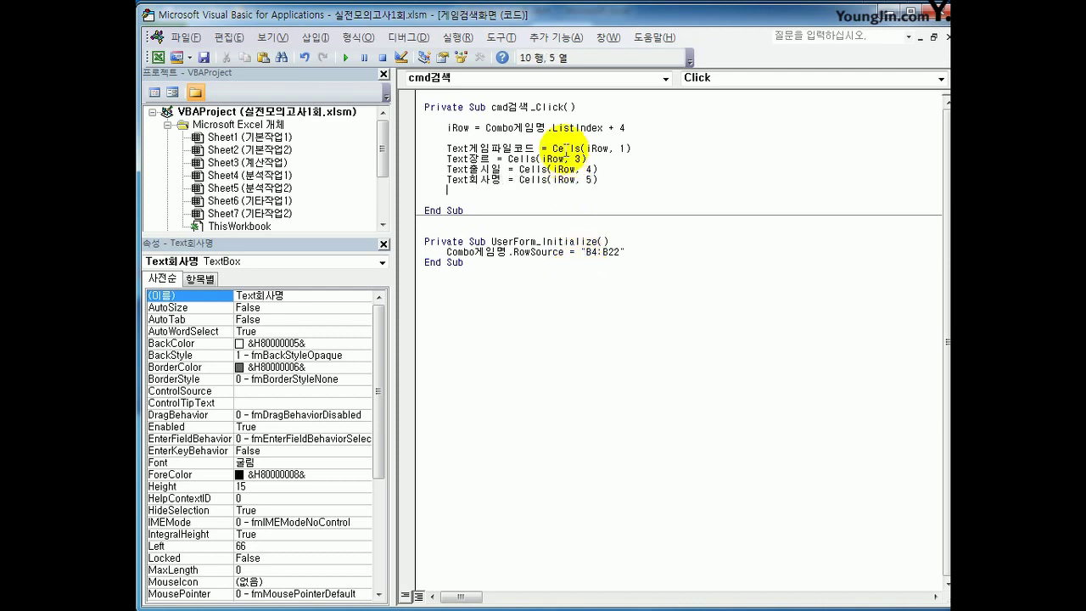
left_click_drag(553, 149, 447, 149)
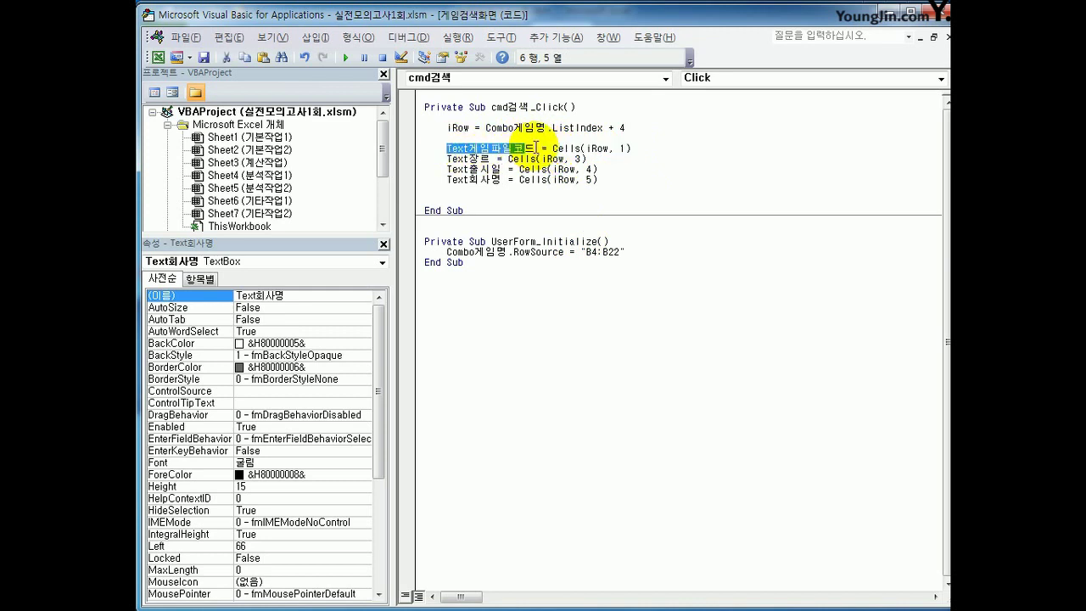
left_click_drag(536, 149, 445, 144)
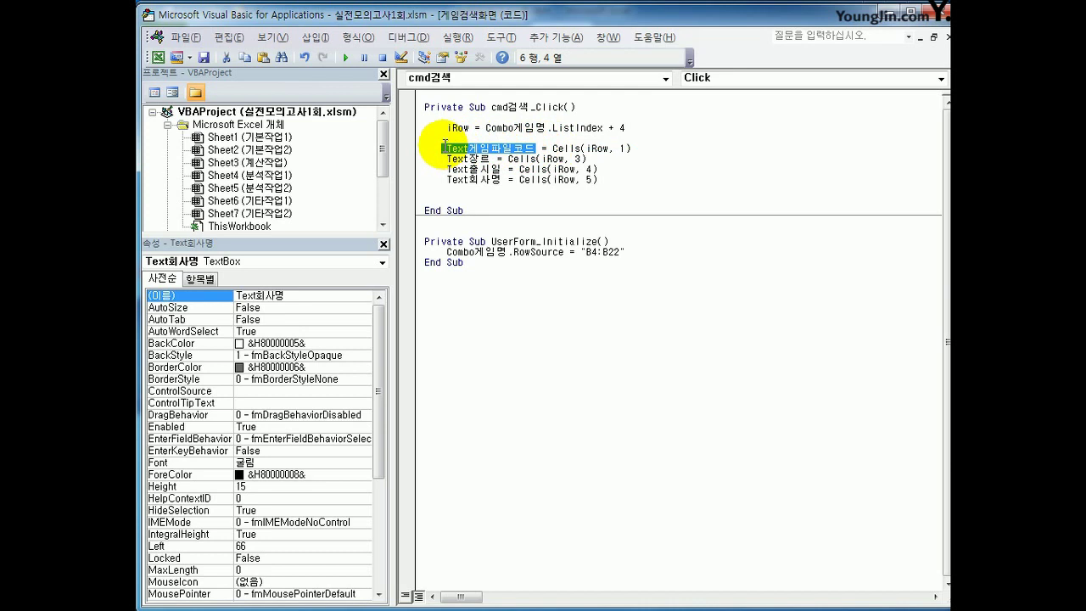
left_click(532, 210)
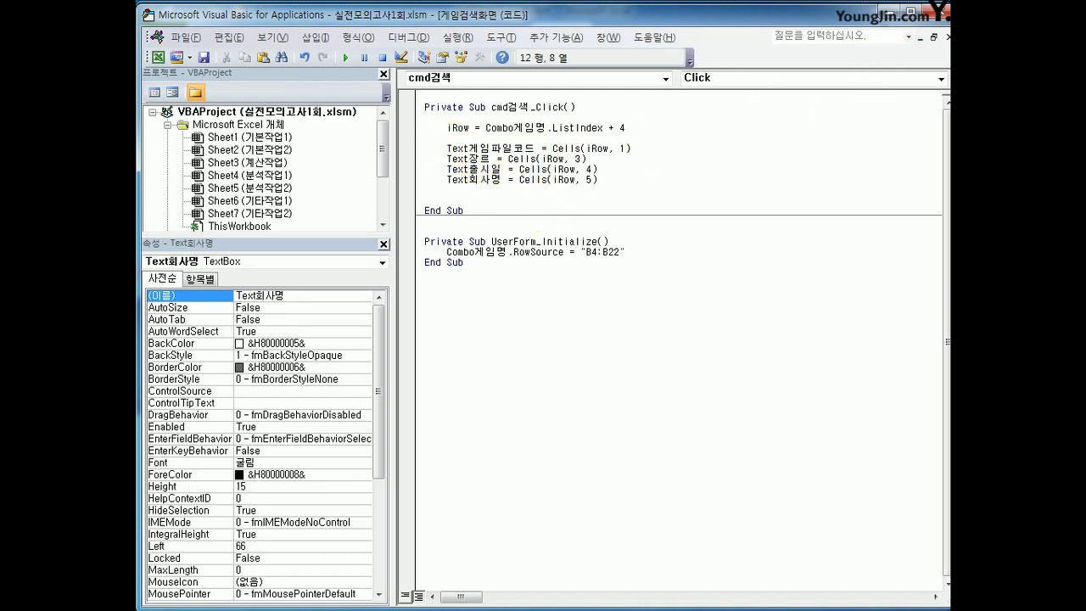
Step: Test the 게임검색 form by searching for 러브하우스2, compare the filled fields with the sheet, and close the form
left_click(946, 14)
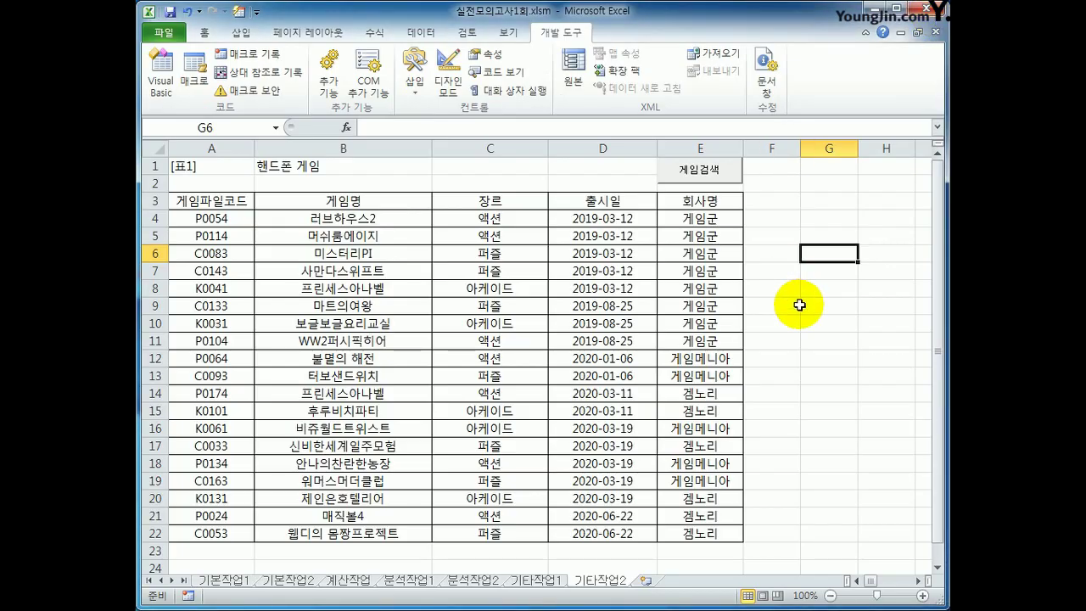
left_click(726, 172)
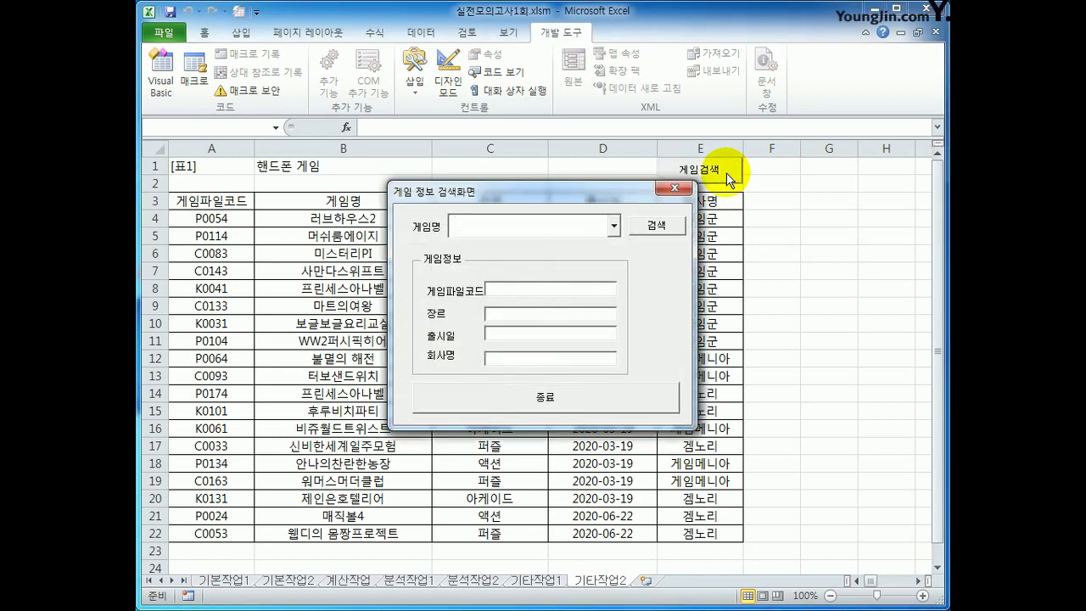
left_click(613, 226)
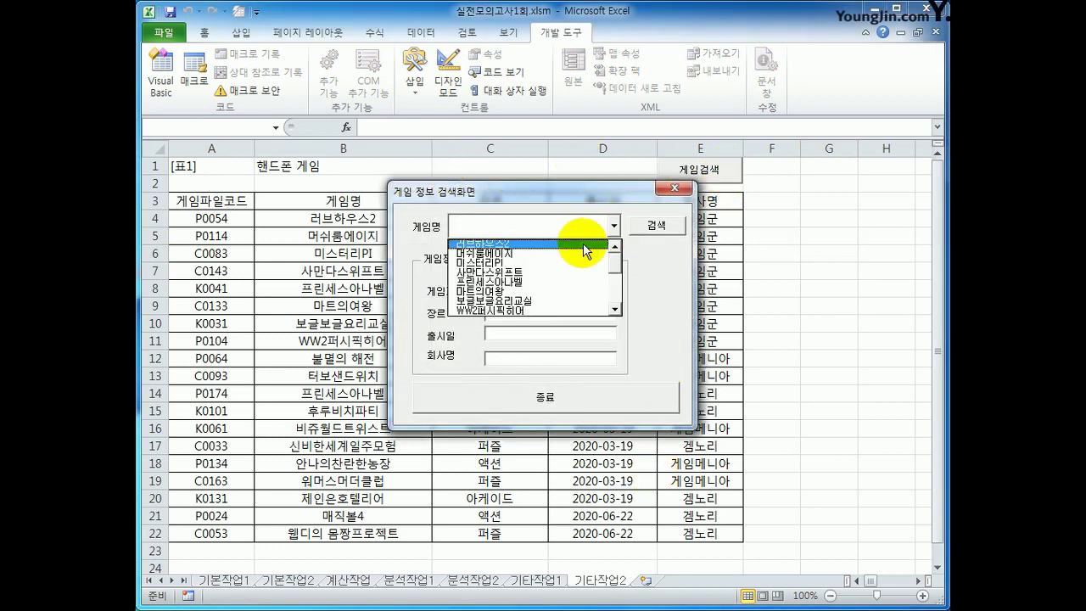
left_click(584, 245)
left_click(649, 226)
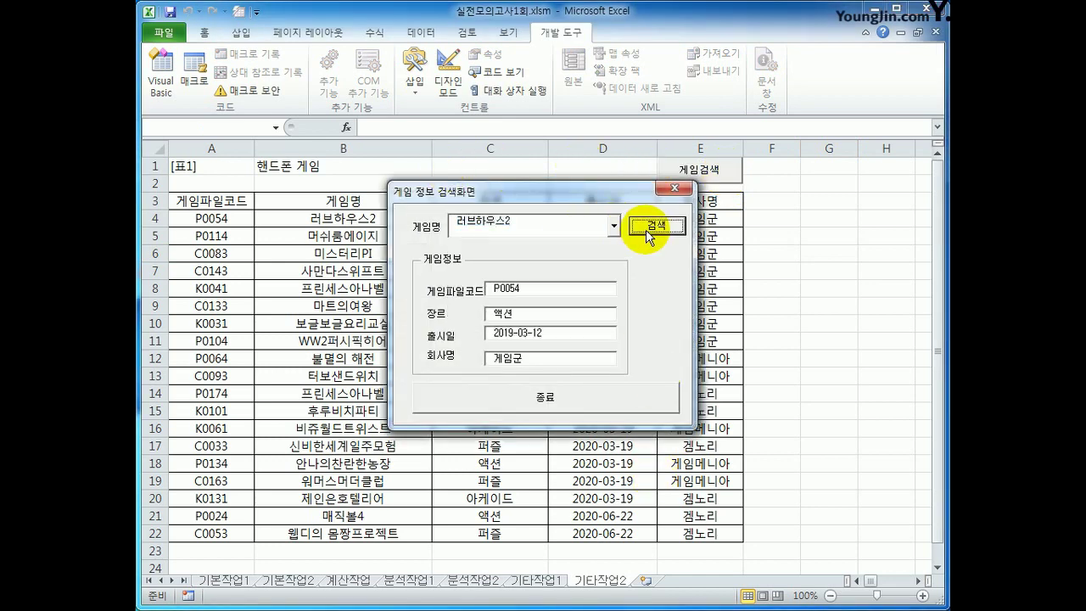
left_click_drag(605, 190, 727, 281)
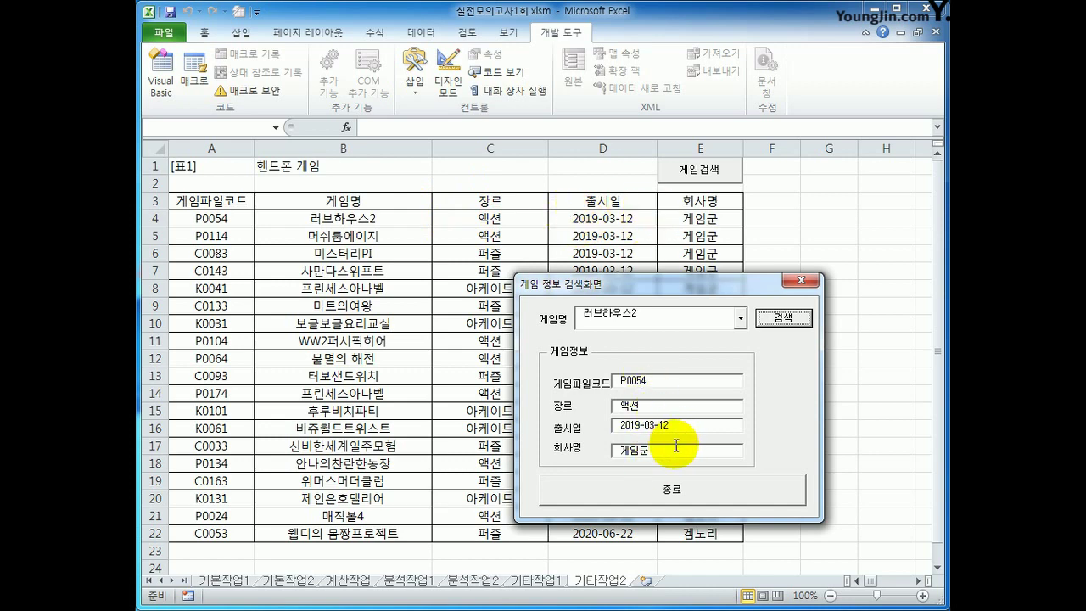
left_click(798, 282)
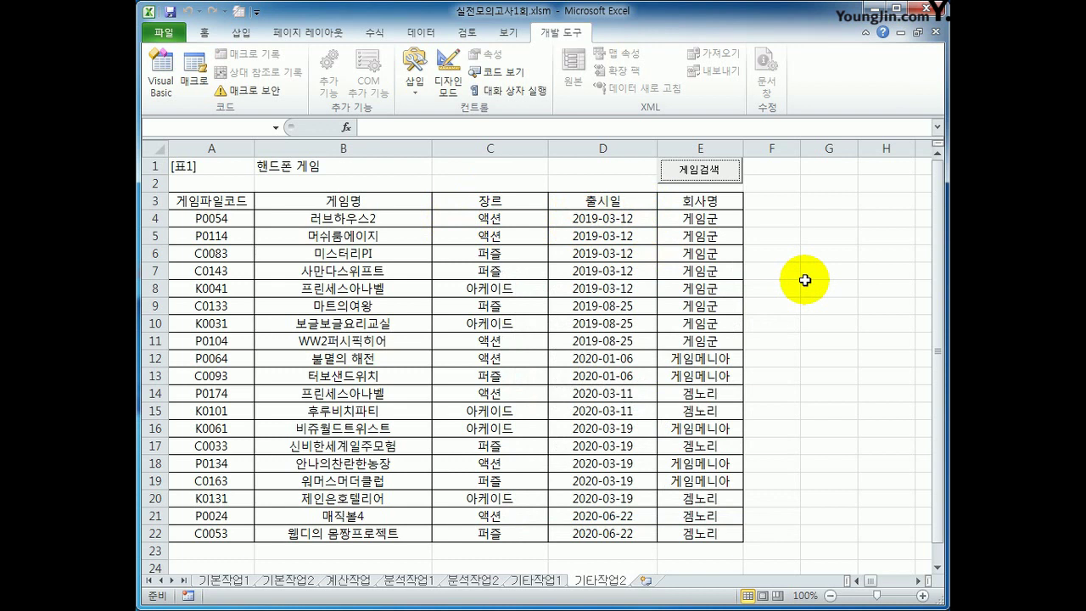
Step: Create the cmd종료 Click procedure in the form's code and enter Unload Me as its first statement
left_click(161, 69)
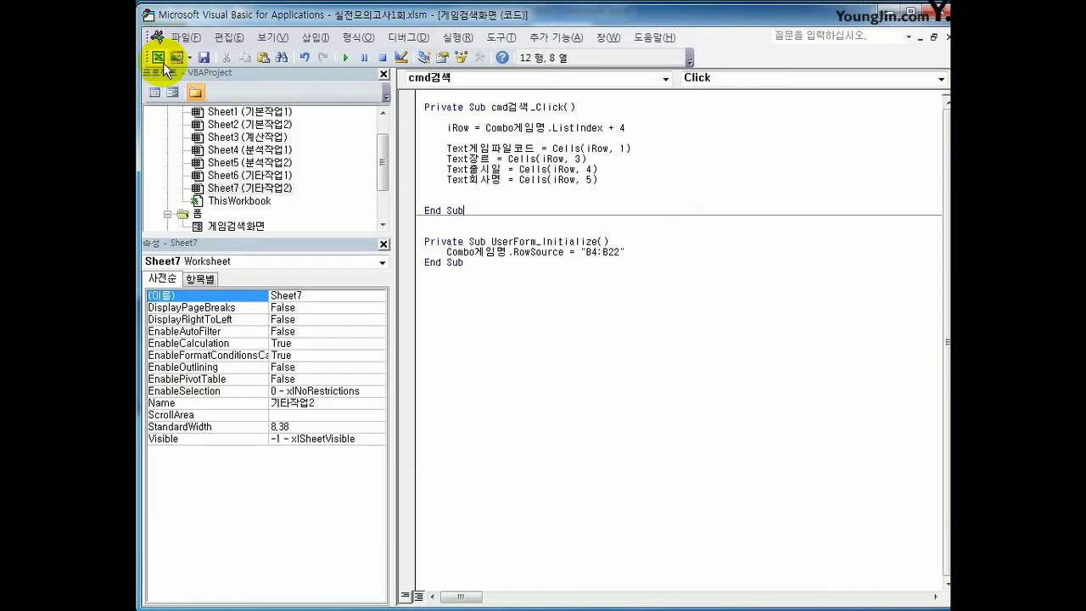
left_click(534, 79)
left_click(531, 107)
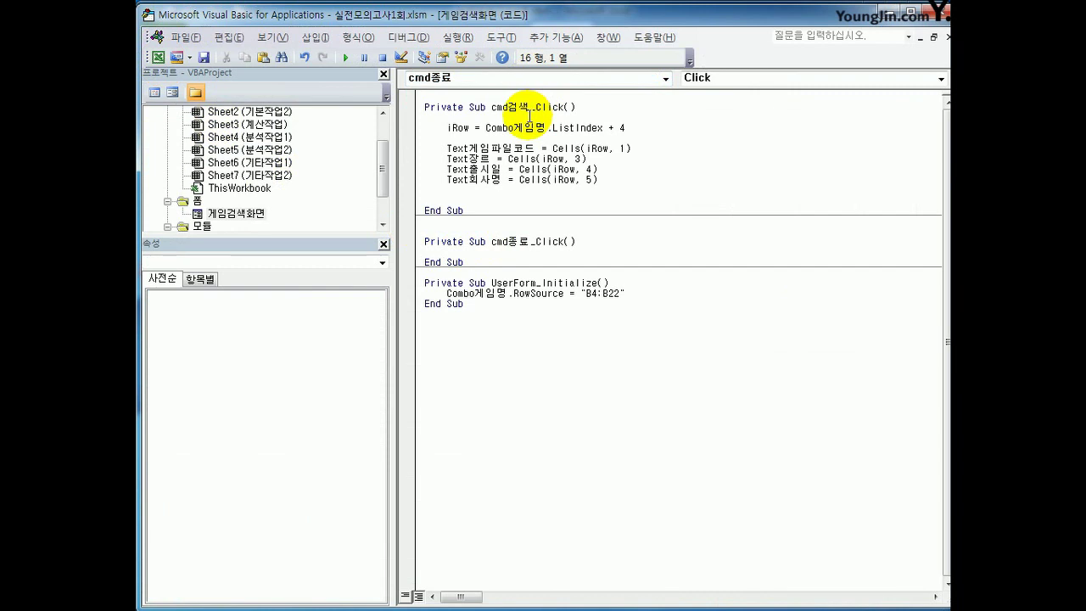
key("Tab")
type("unload me")
key("Return")
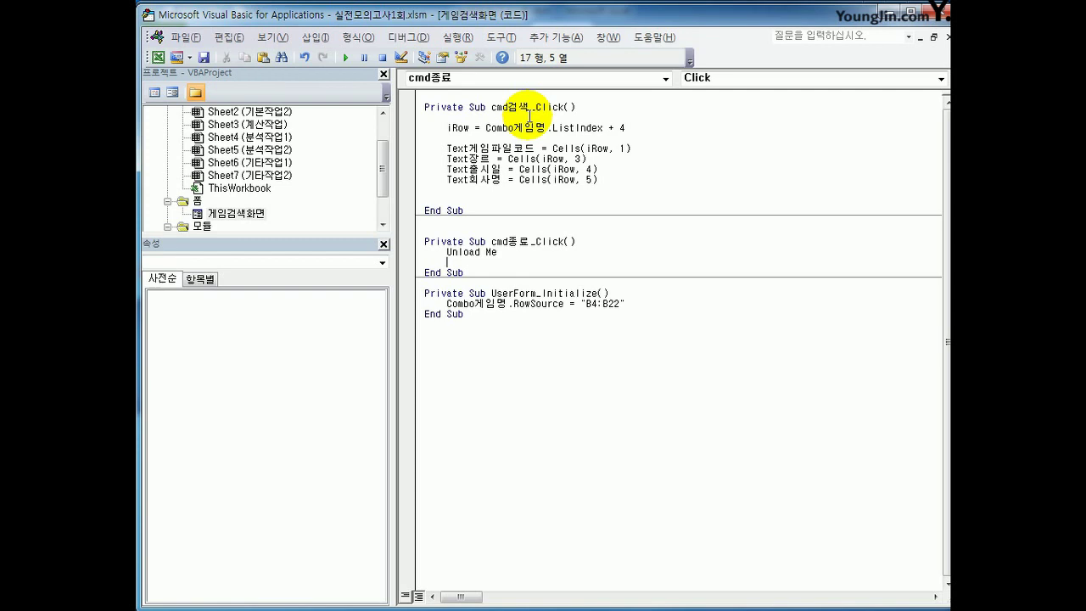
Step: Add the statement [B1].Font.Bold = True below Unload Me in the cmd종료 Click procedure
type("[B1].font.bold")
key("BackSpace")
key("BackSpace")
type("d = True")
key("Down")
left_click(508, 262)
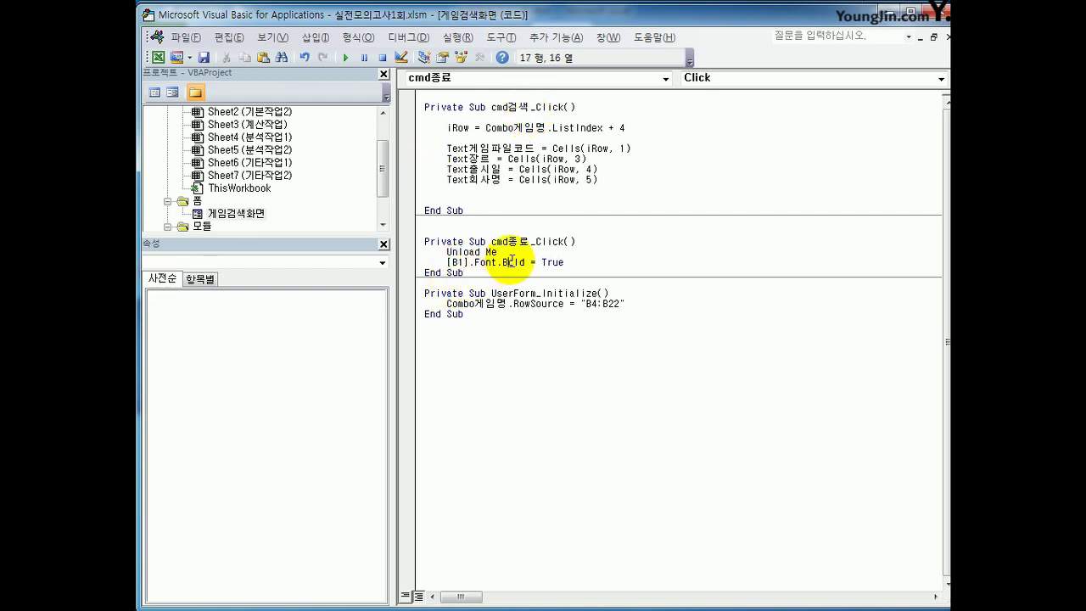
Step: Return to the 기타작업2 sheet, open the 게임검색 form and search for 머쉬룸에이지
left_click(943, 13)
left_click(719, 176)
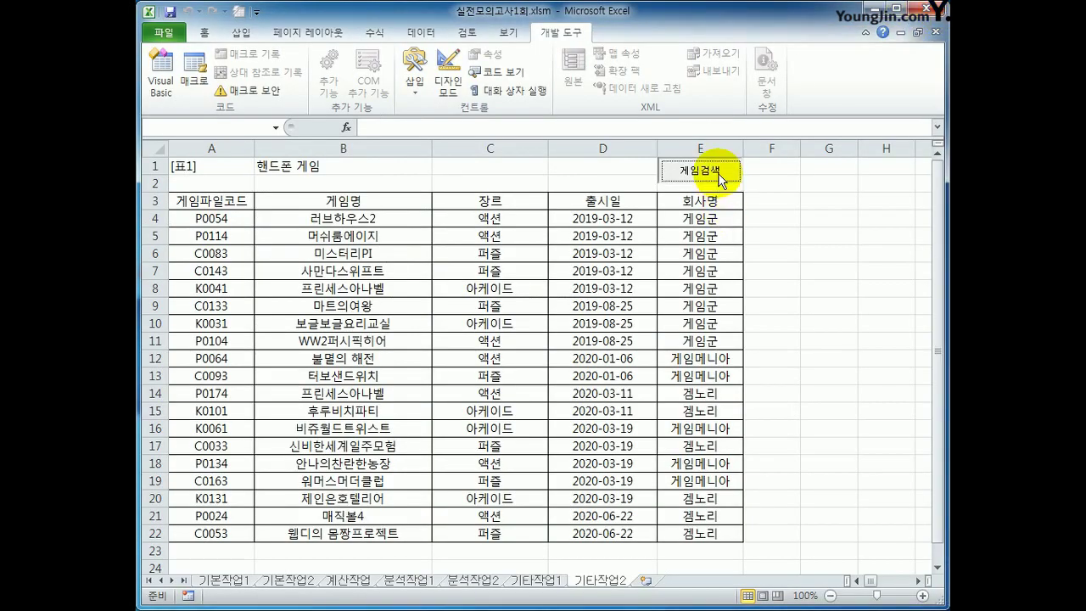
left_click(614, 224)
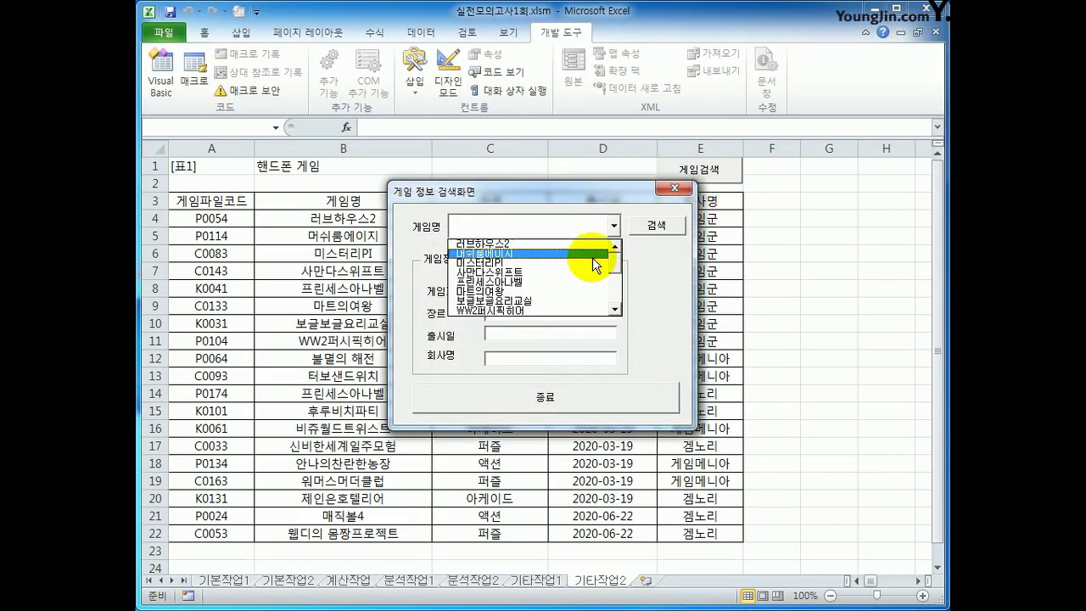
left_click(592, 257)
left_click(659, 227)
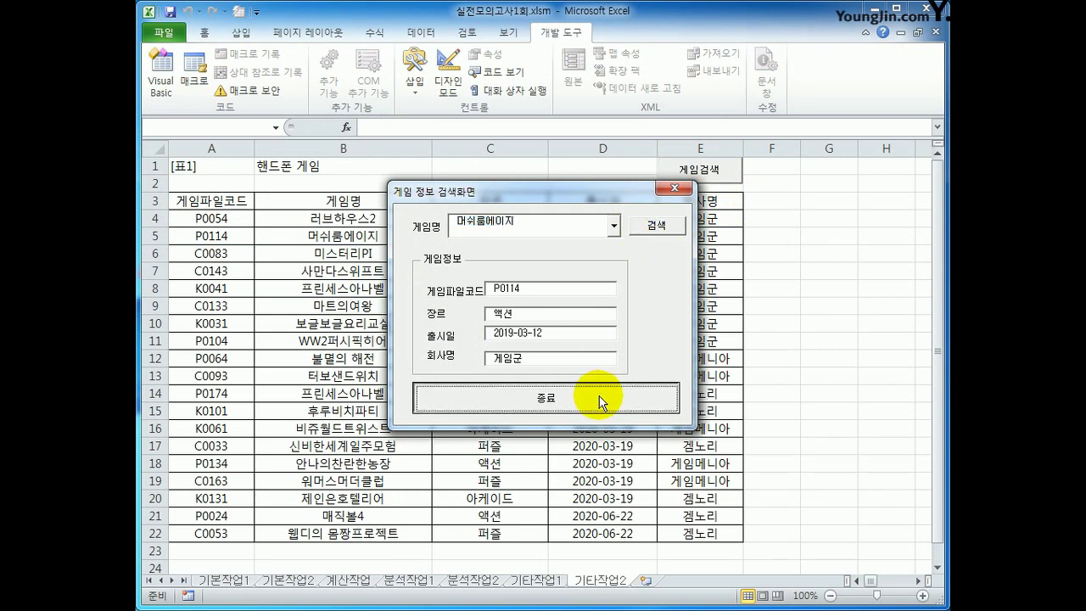
Step: Exit the form through its 종료 command and check the font of cell B1
left_click(506, 389)
left_click(307, 167)
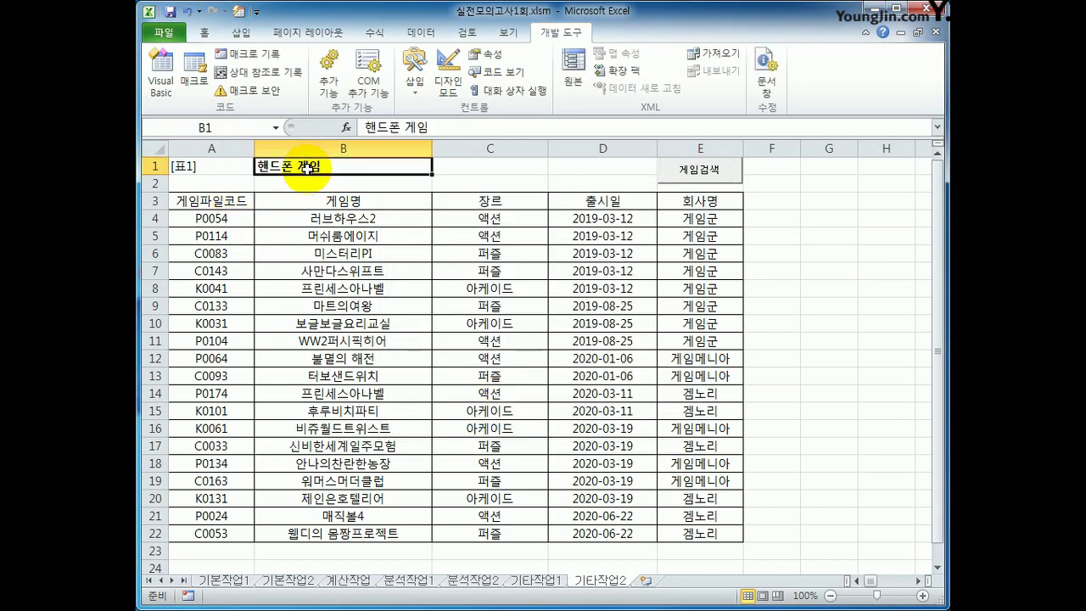
left_click(731, 532)
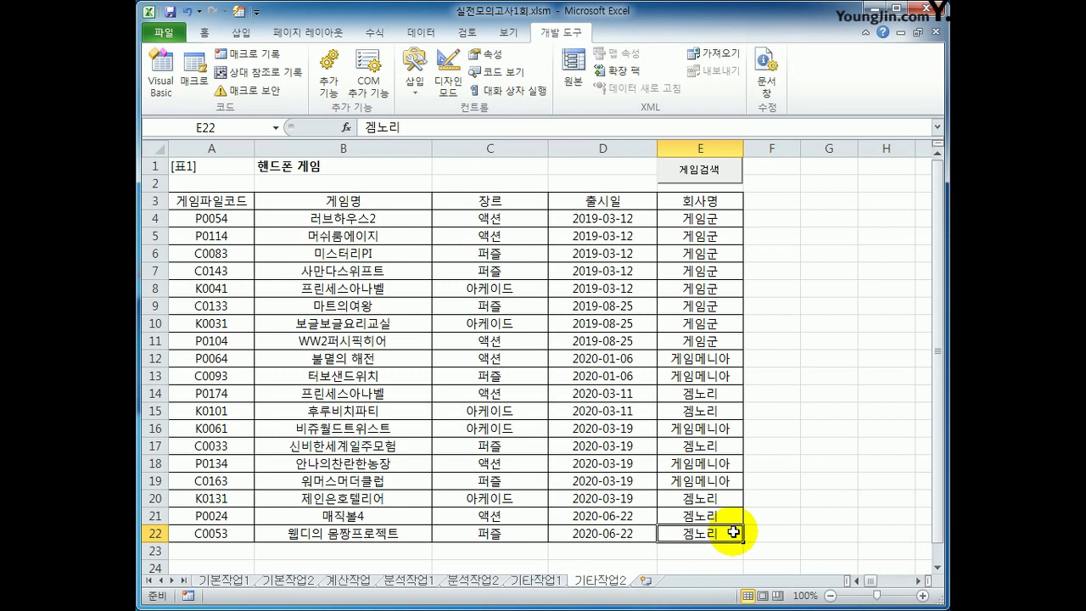